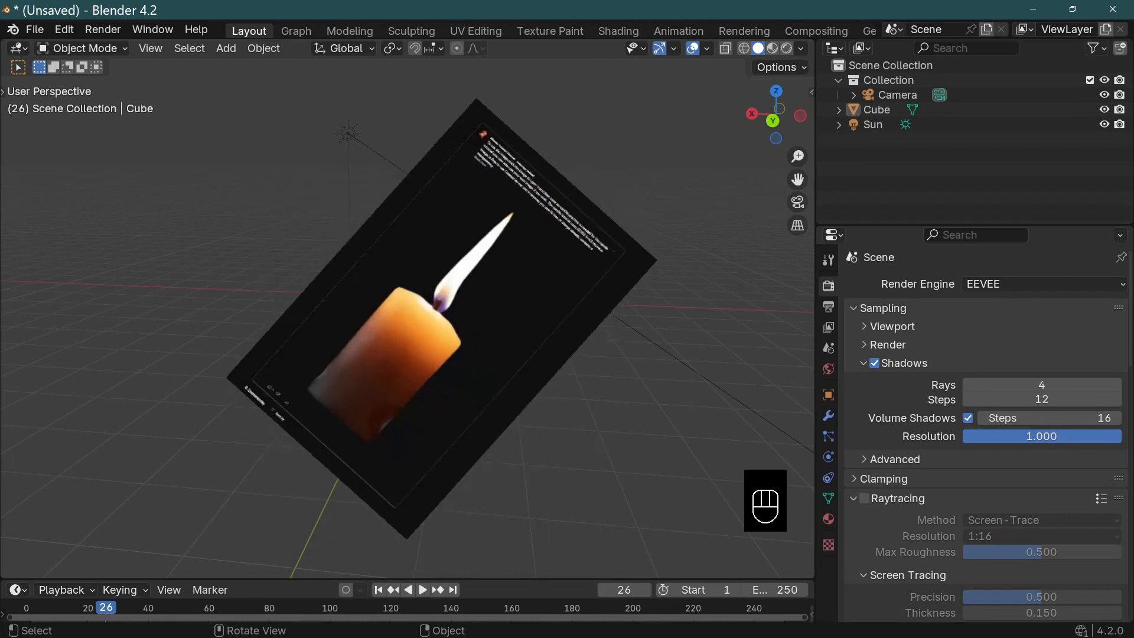
- Delete the default cube from the scene
{"action": "middle_click_drag", "start_coordinate": [502, 318], "coordinate": [497, 344]}
{"action": "left_click", "coordinate": [459, 332]}
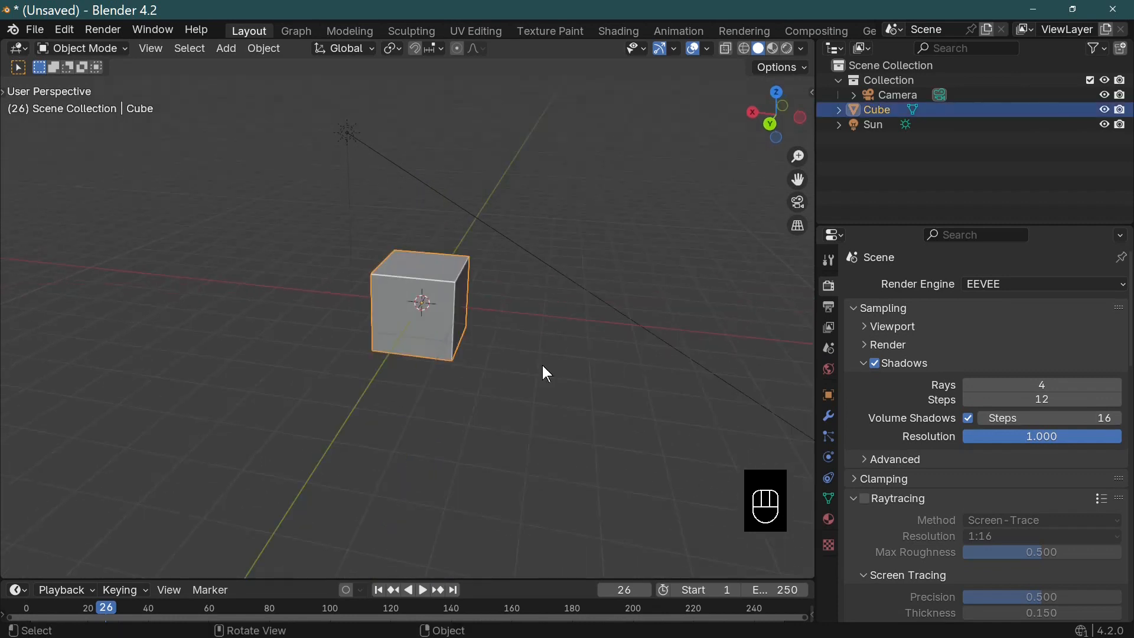
{"action": "key", "text": "x"}
{"action": "left_click", "coordinate": [543, 368]}
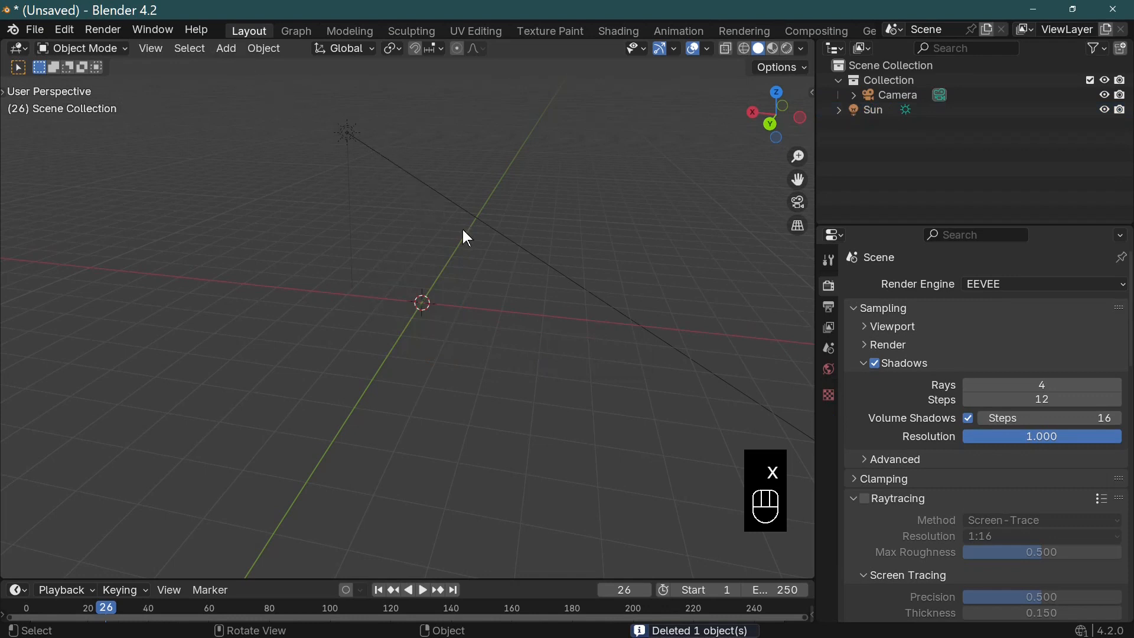
- In front view, add candle.png from the G:\1 blender work\0 candle in the wind folder as a reference image
{"action": "middle_click_drag", "start_coordinate": [430, 200], "coordinate": [482, 241]}
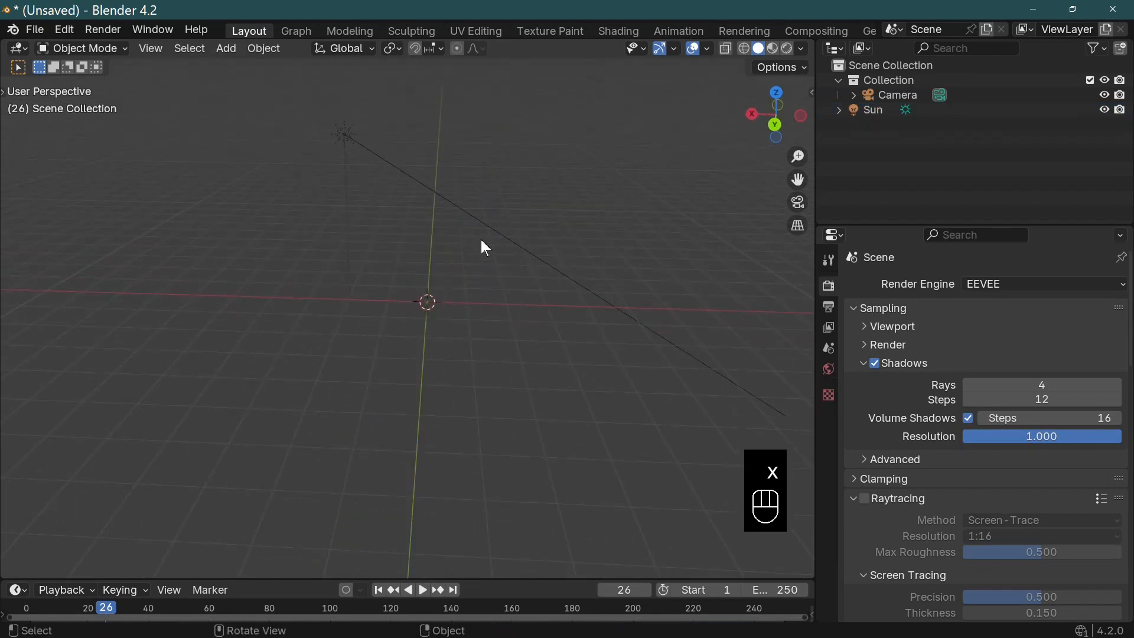
{"action": "middle_click_drag", "start_coordinate": [430, 349], "coordinate": [367, 308]}
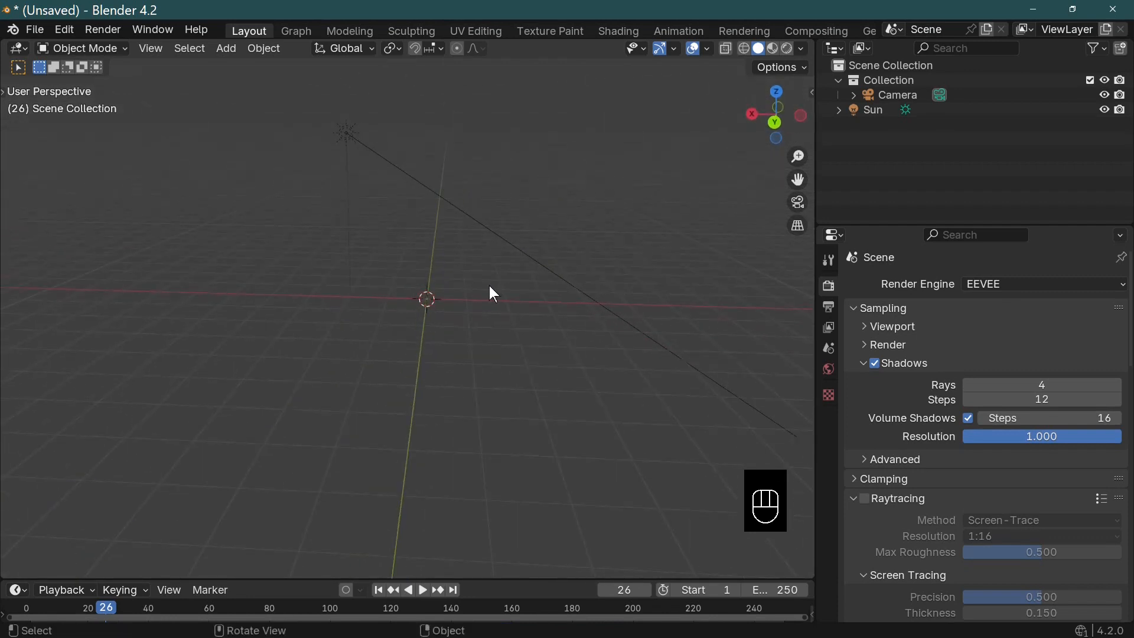
{"action": "left_click", "coordinate": [227, 48]}
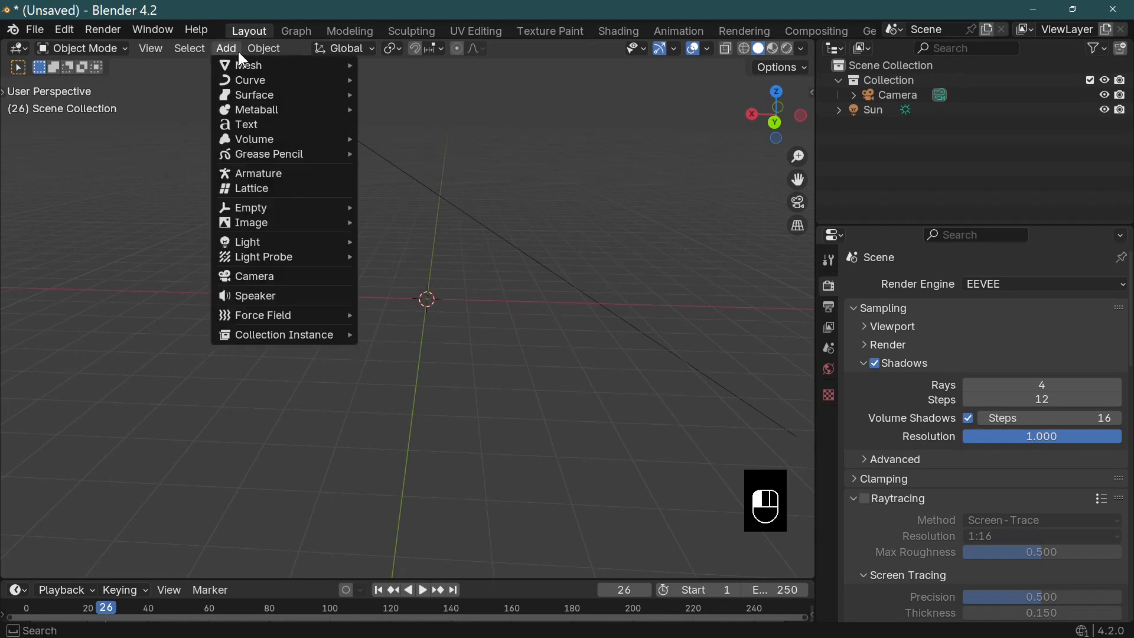
{"action": "mouse_move", "coordinate": [260, 70]}
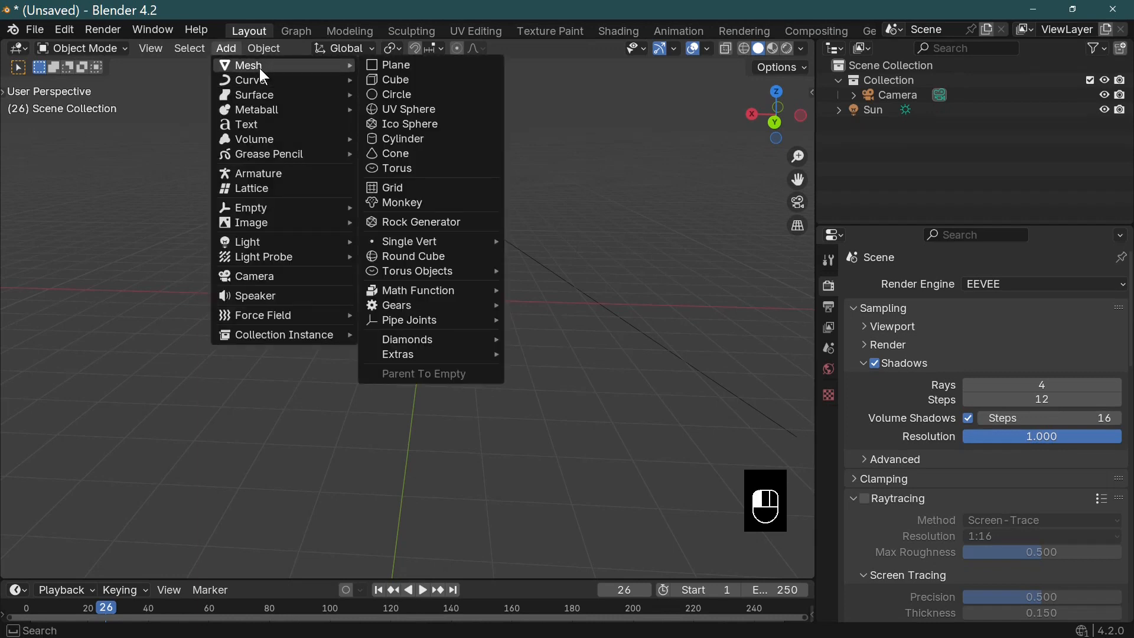
{"action": "key", "text": "KP_1"}
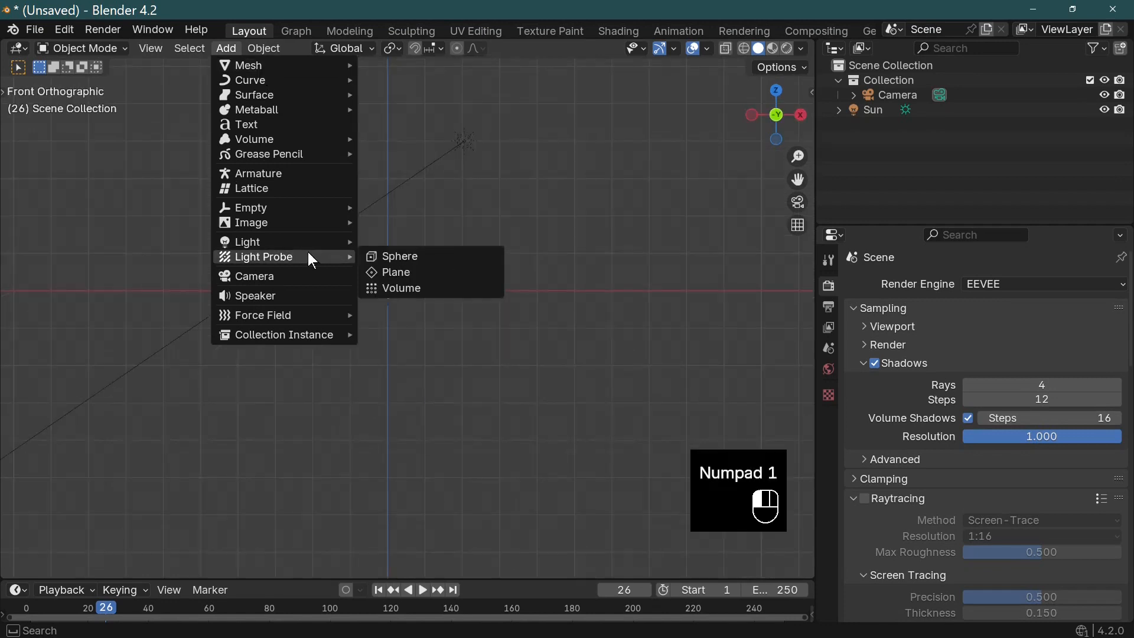
{"action": "mouse_move", "coordinate": [313, 223]}
{"action": "left_click", "coordinate": [430, 254]}
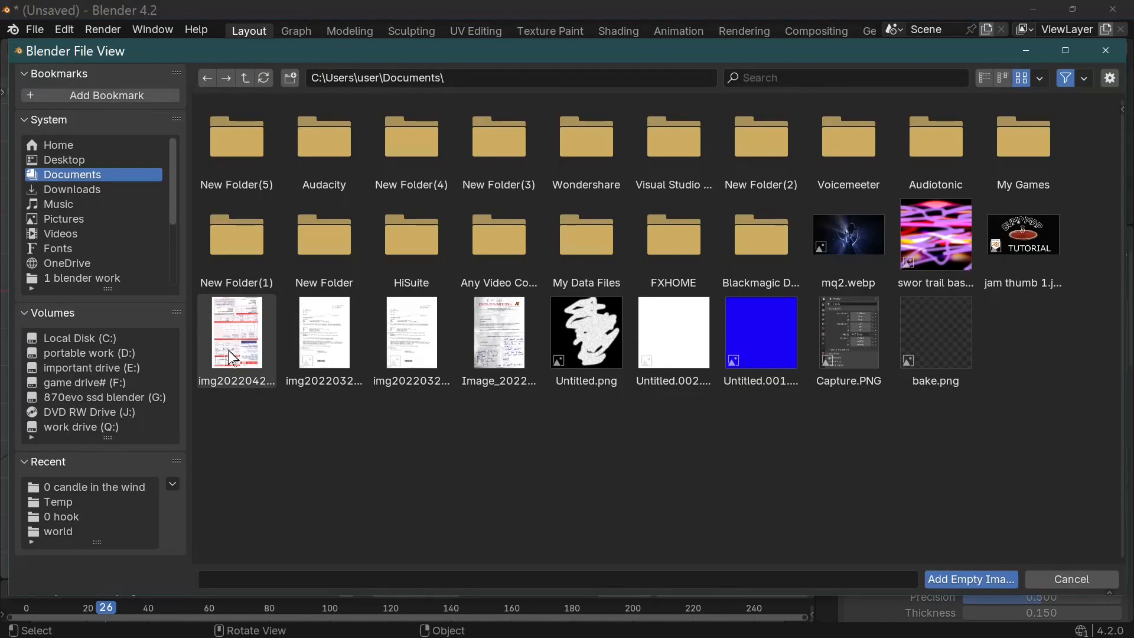
{"action": "left_click", "coordinate": [119, 397]}
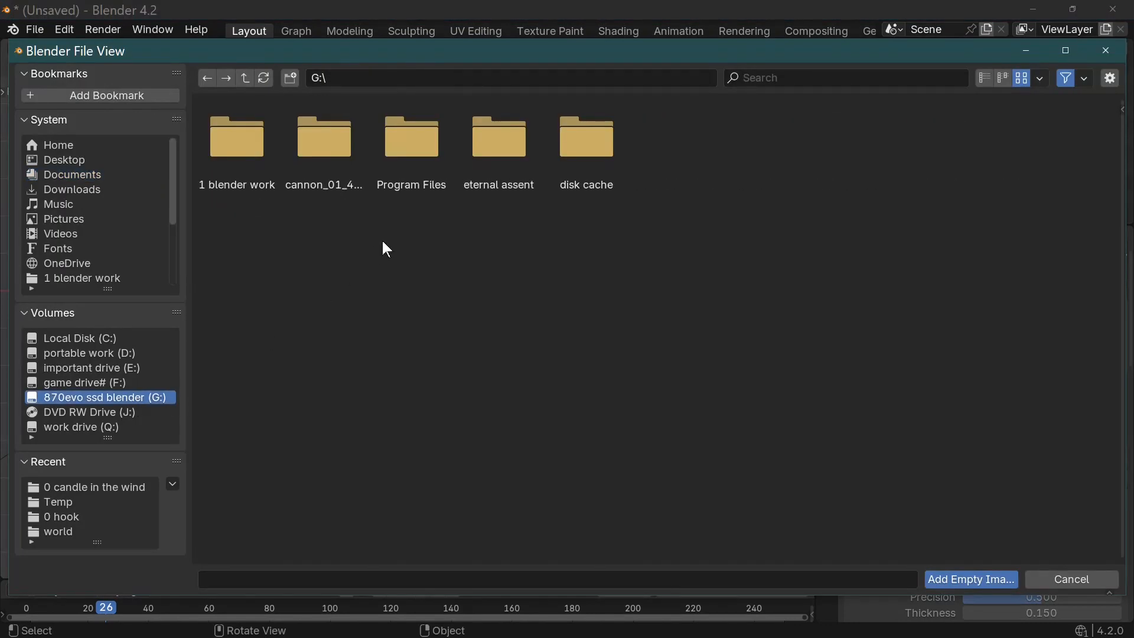
{"action": "double_click", "coordinate": [245, 166]}
{"action": "double_click", "coordinate": [244, 166]}
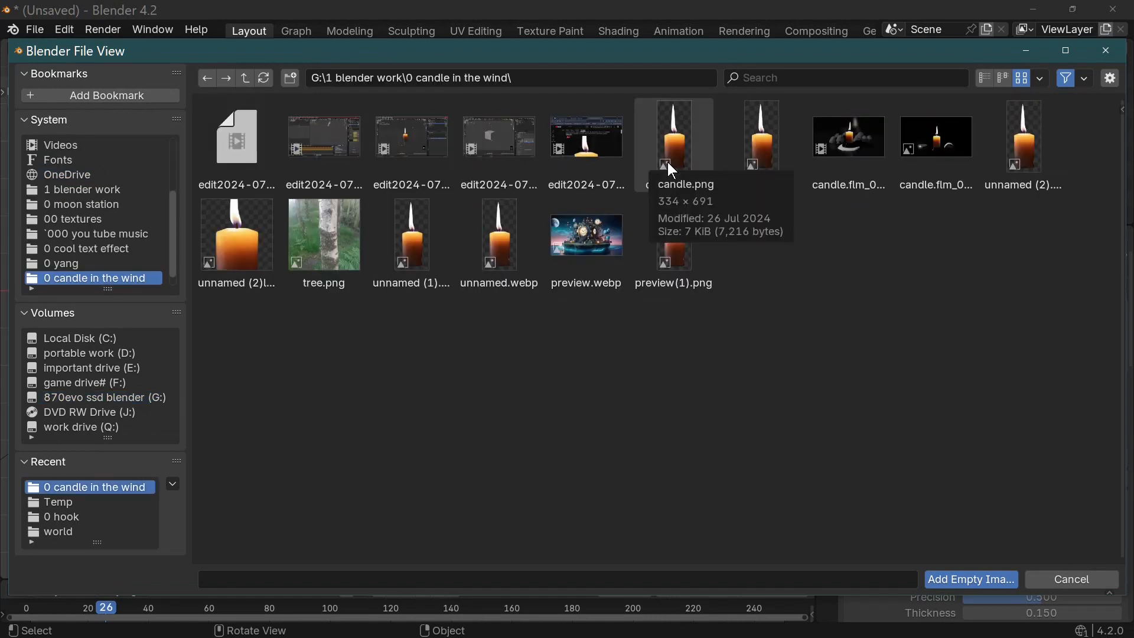
{"action": "double_click", "coordinate": [669, 163]}
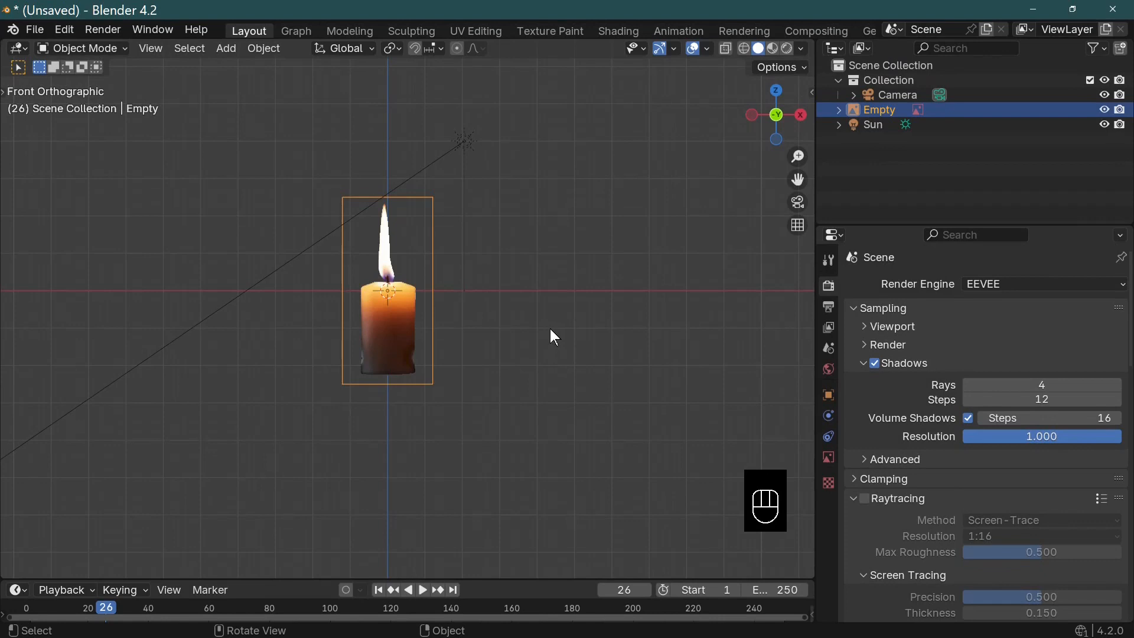
- Raise the candle reference about 2.24 along Z so its base sits on the X axis, and move it back along positive Y
{"action": "key", "text": "g"}
{"action": "key", "text": "z"}
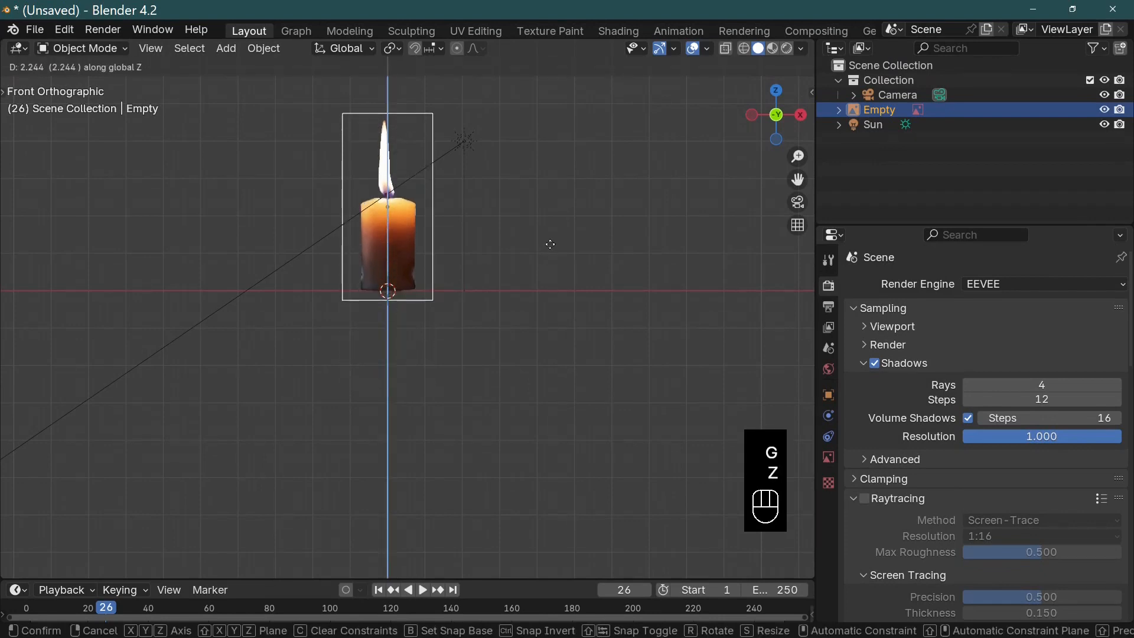
{"action": "left_click", "coordinate": [550, 244]}
{"action": "middle_click_drag", "start_coordinate": [551, 243], "coordinate": [381, 422]}
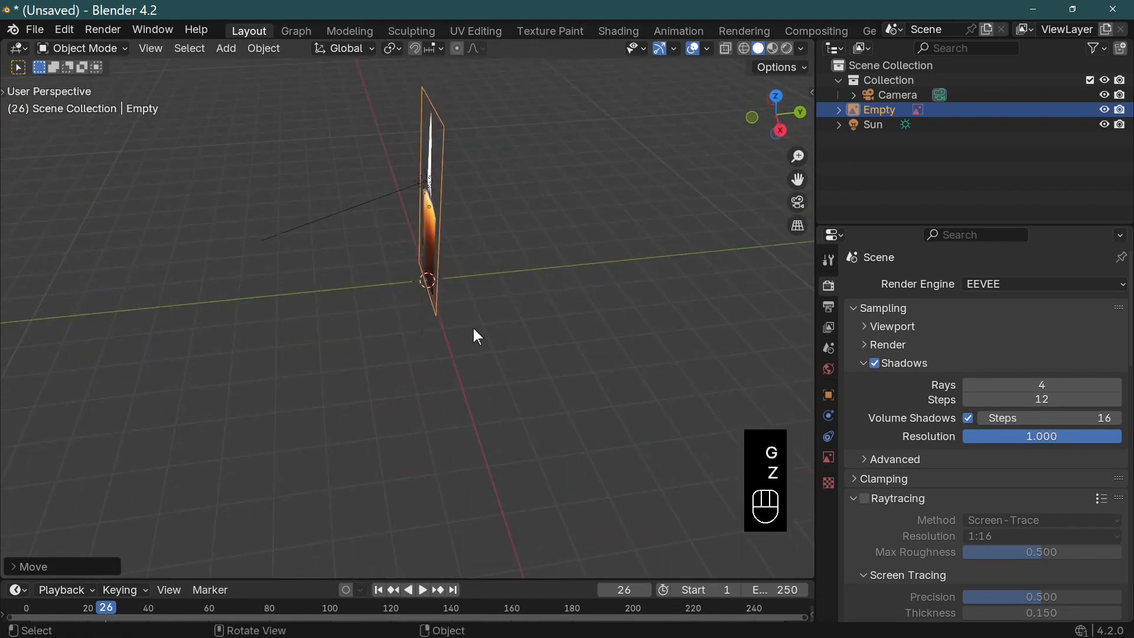
{"action": "key", "text": "g"}
{"action": "key", "text": "y"}
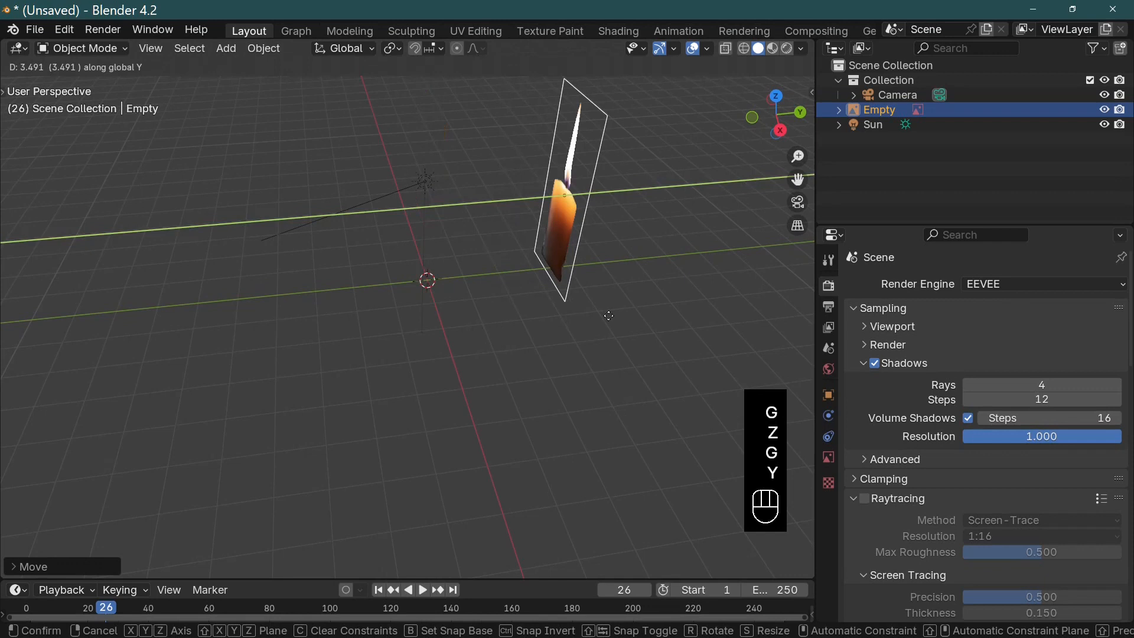
{"action": "left_click", "coordinate": [579, 323]}
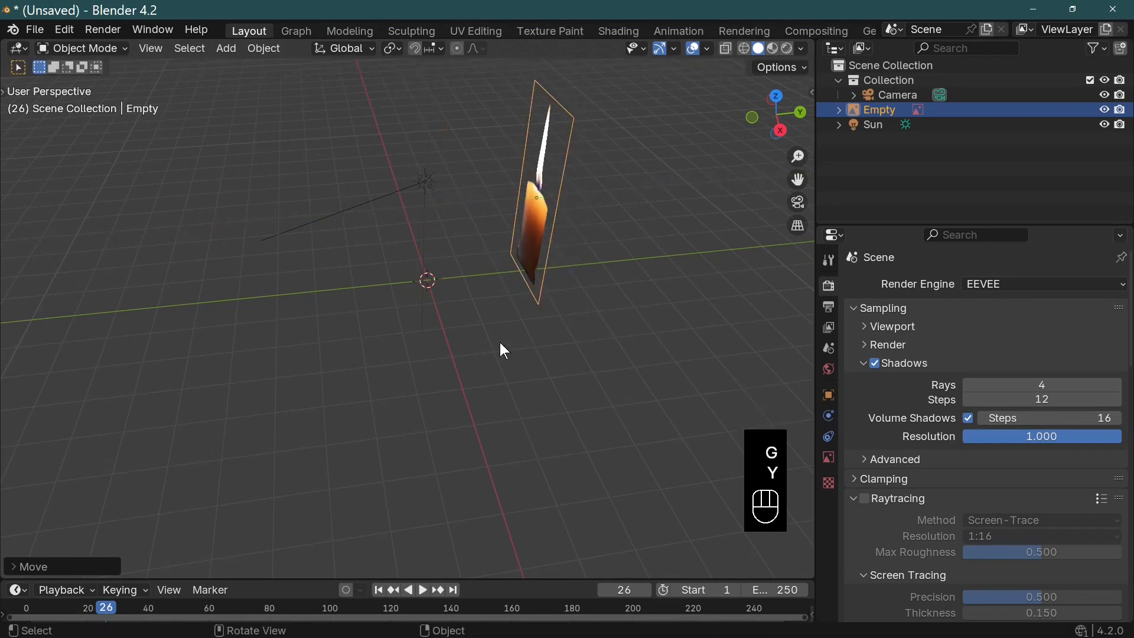
- Add a mesh cylinder at the origin in front view
{"action": "key", "text": "KP_1"}
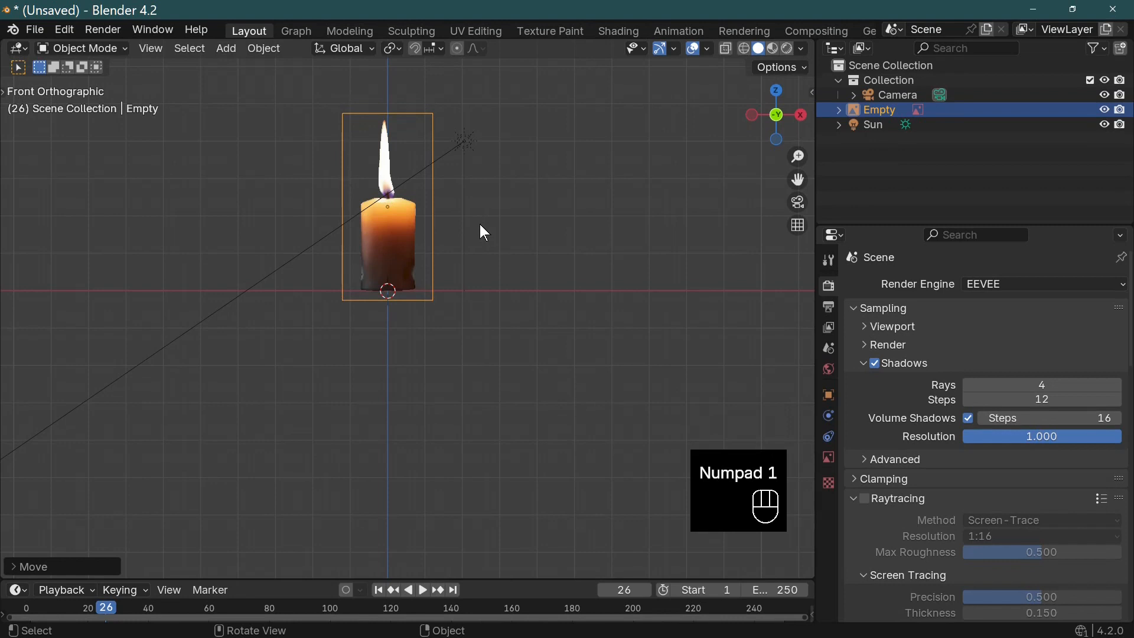
{"action": "left_click", "coordinate": [227, 50]}
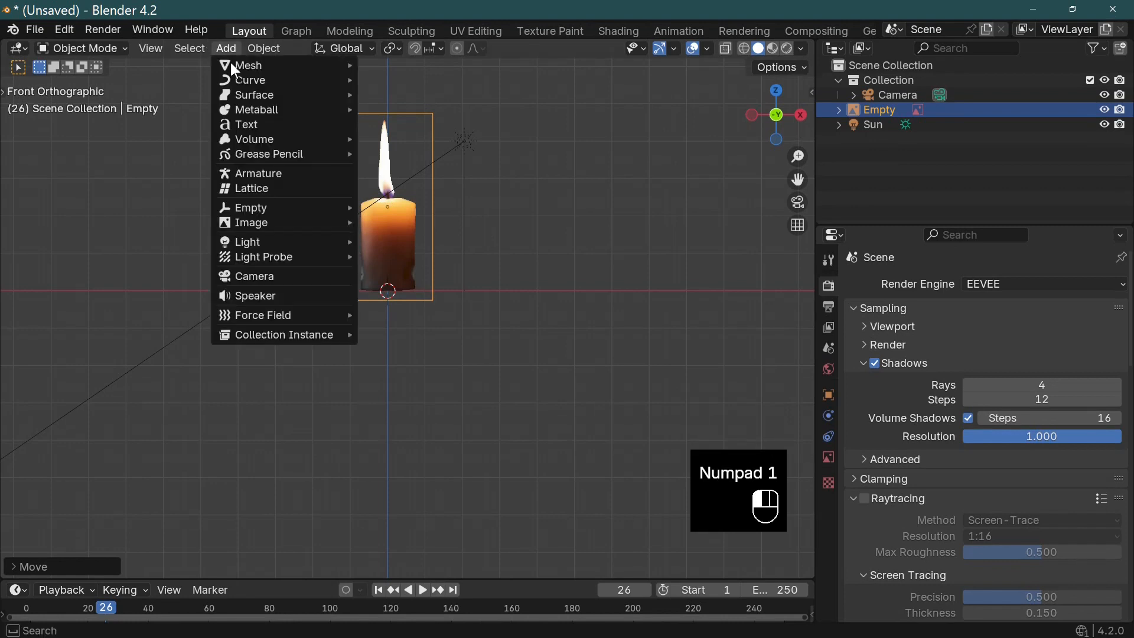
{"action": "mouse_move", "coordinate": [251, 69]}
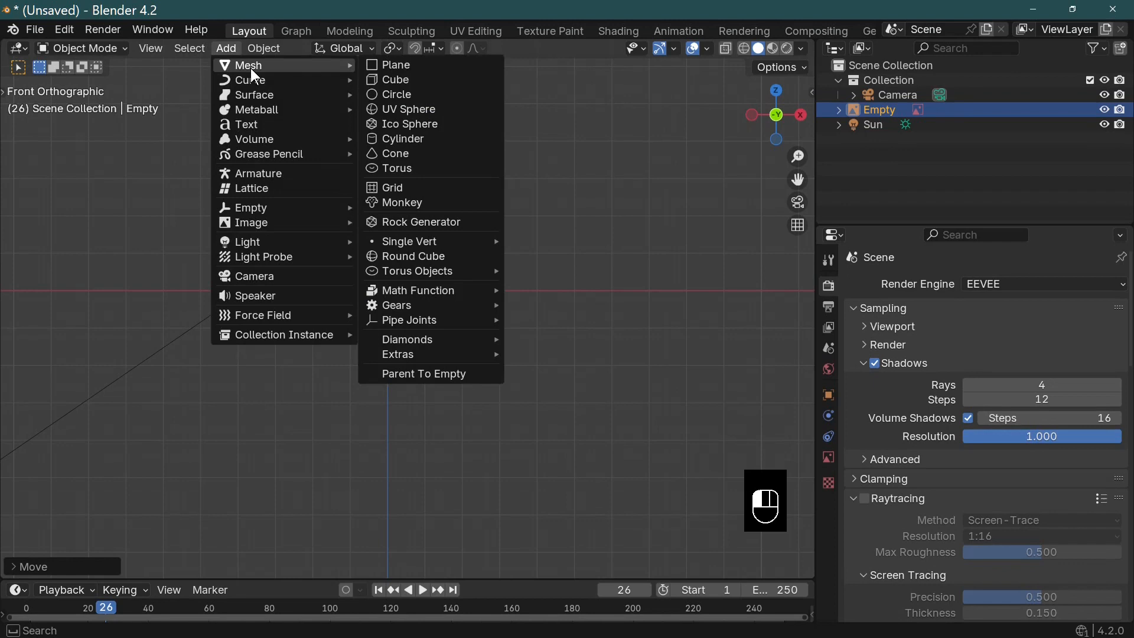
{"action": "left_click", "coordinate": [443, 152]}
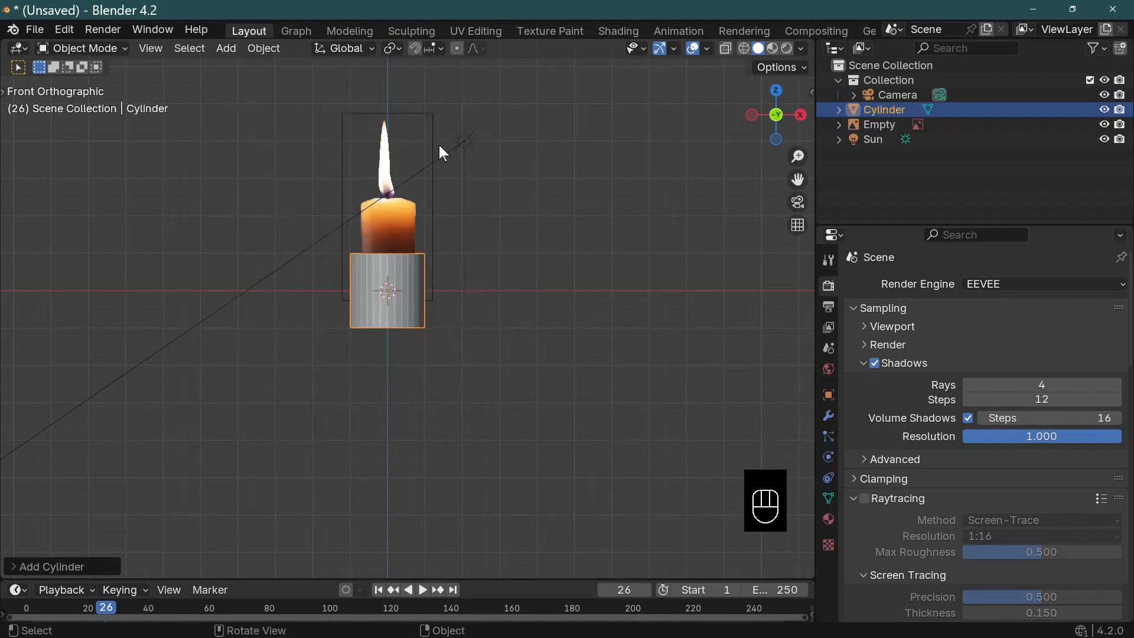
- Raise the cylinder along Z and scale it uniformly to about 0.66 to match the width of the candle image
{"action": "key", "text": "g"}
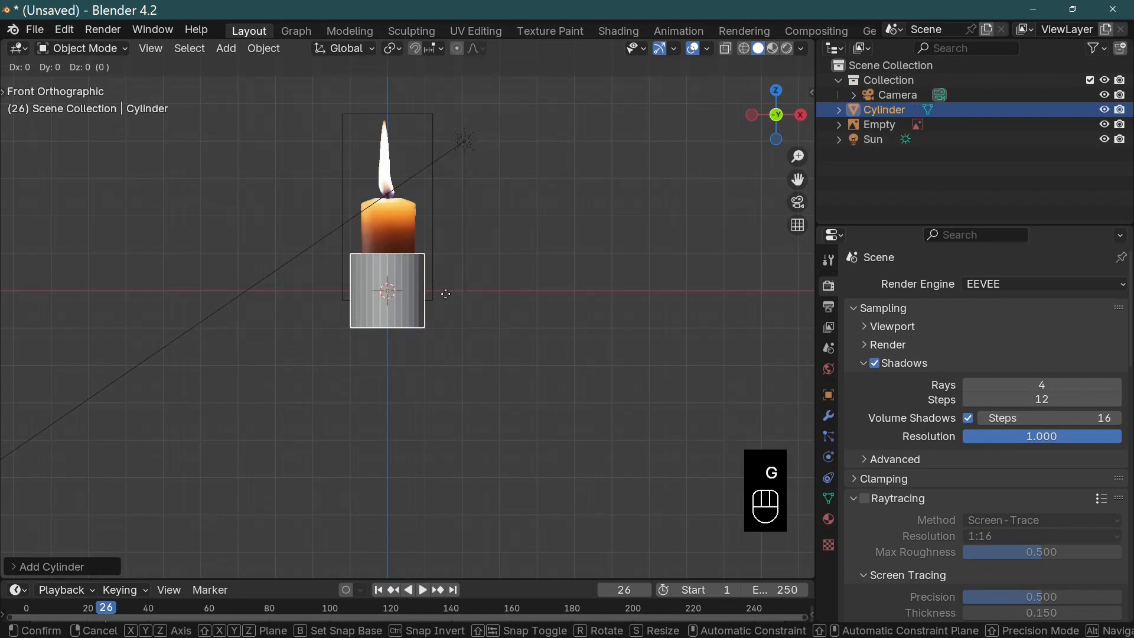
{"action": "key", "text": "z"}
{"action": "left_click", "coordinate": [520, 261]}
{"action": "key", "text": "s"}
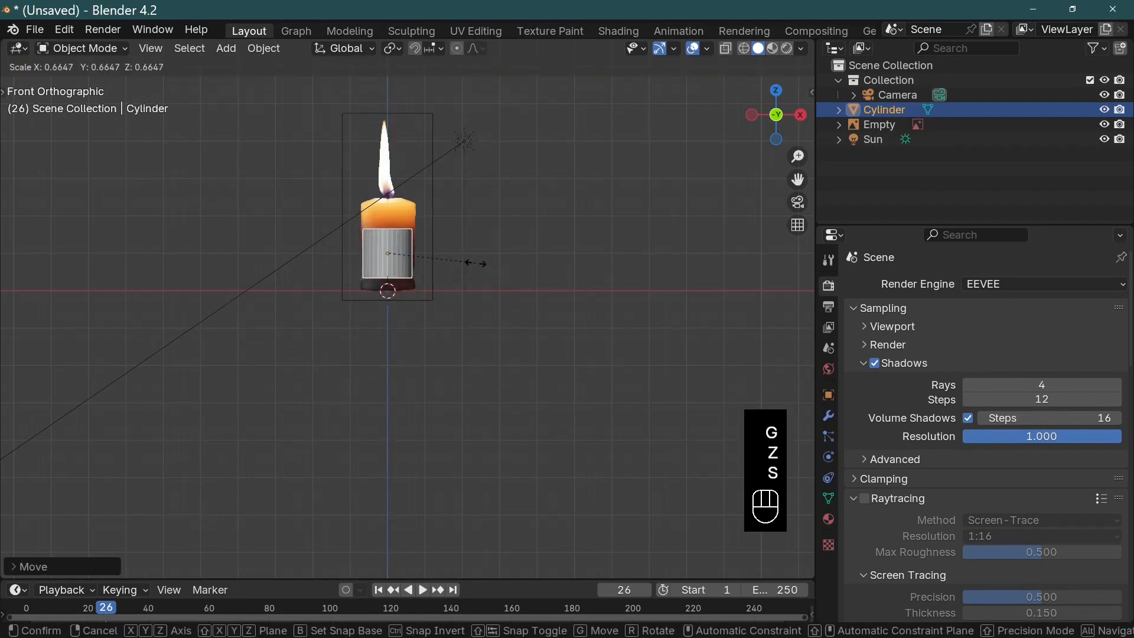
{"action": "left_click", "coordinate": [477, 263]}
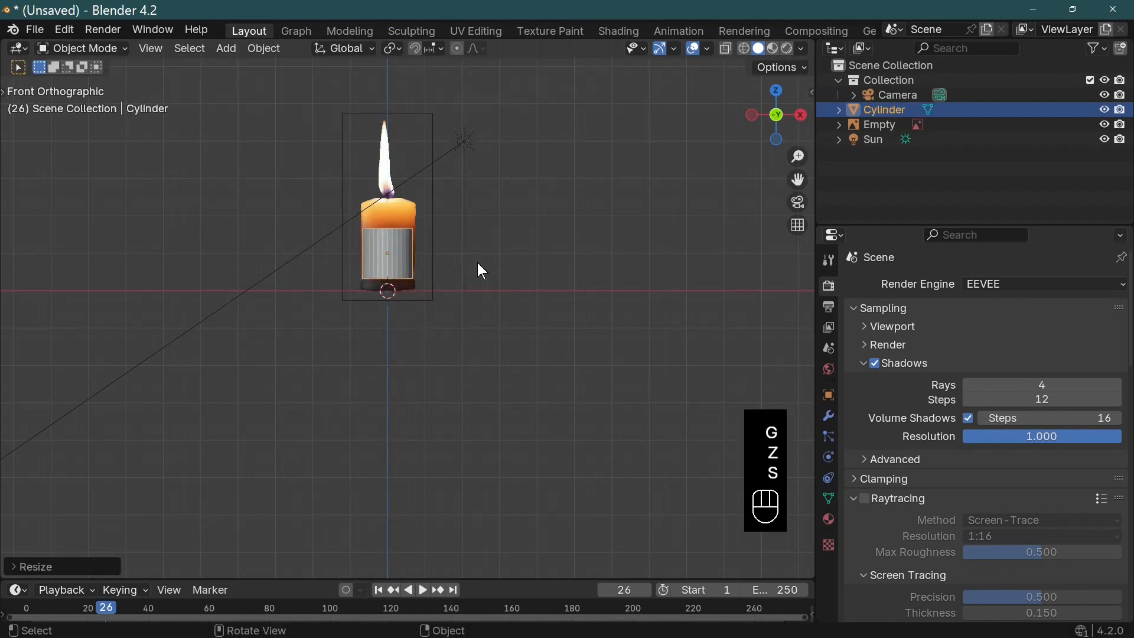
- Lower the cylinder about 0.27 along Z to line its bottom up with the base of the candle image
{"action": "key", "text": "g"}
{"action": "key", "text": "y"}
{"action": "left_click", "coordinate": [477, 265]}
{"action": "key", "text": "g"}
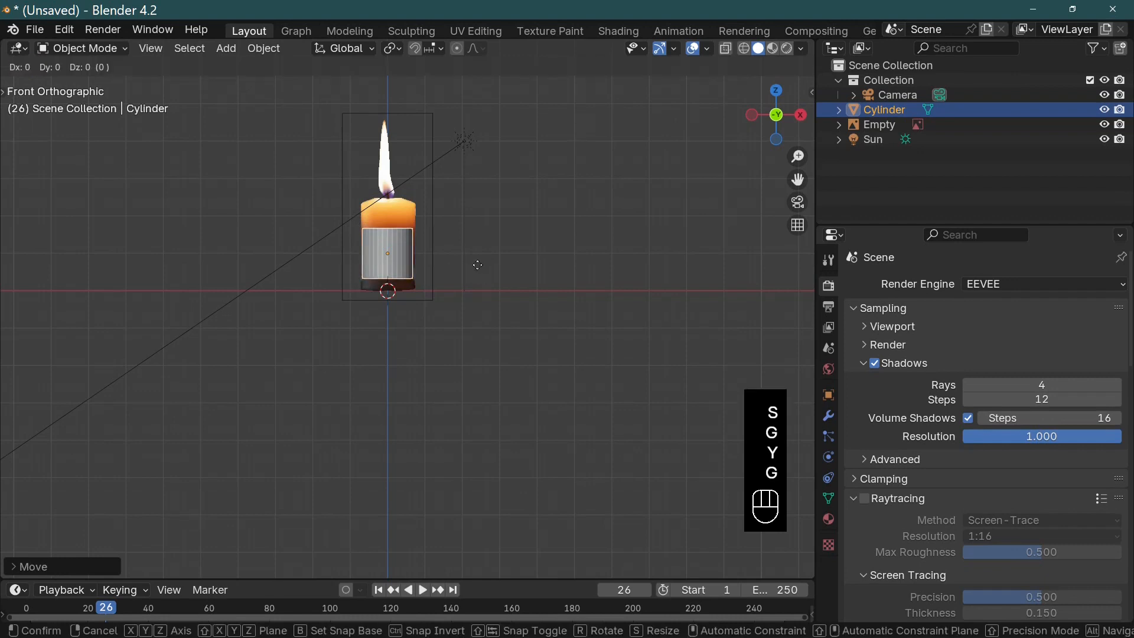
{"action": "key", "text": "z"}
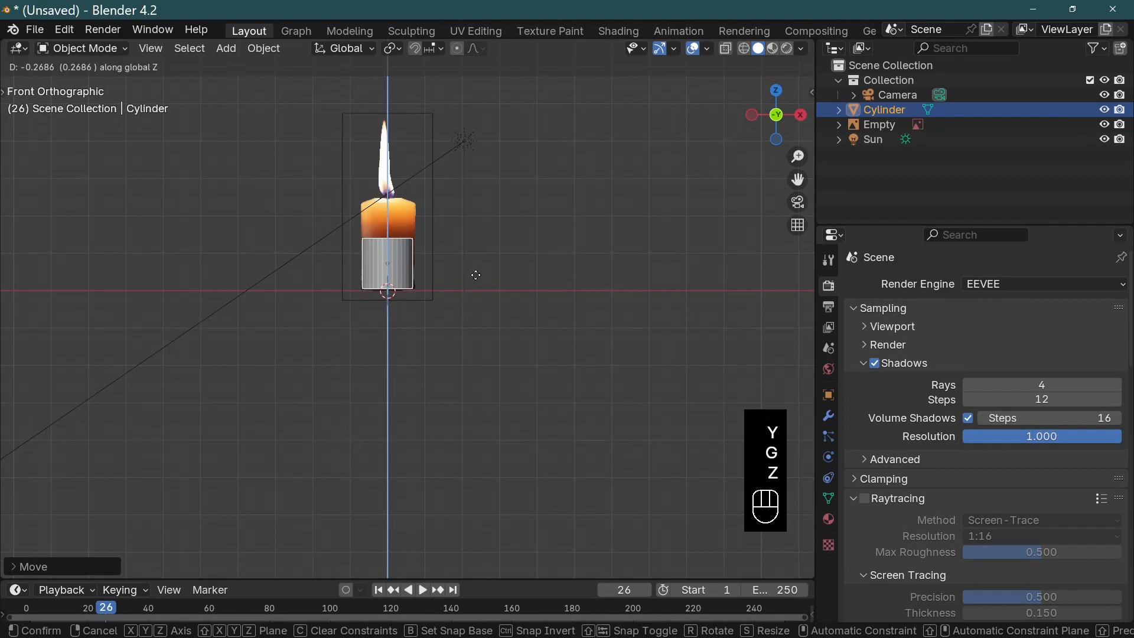
{"action": "left_click", "coordinate": [476, 275]}
- Apply smooth shading to the cylinder
{"action": "middle_click_drag", "start_coordinate": [474, 275], "coordinate": [453, 347]}
{"action": "right_click", "coordinate": [353, 234]}
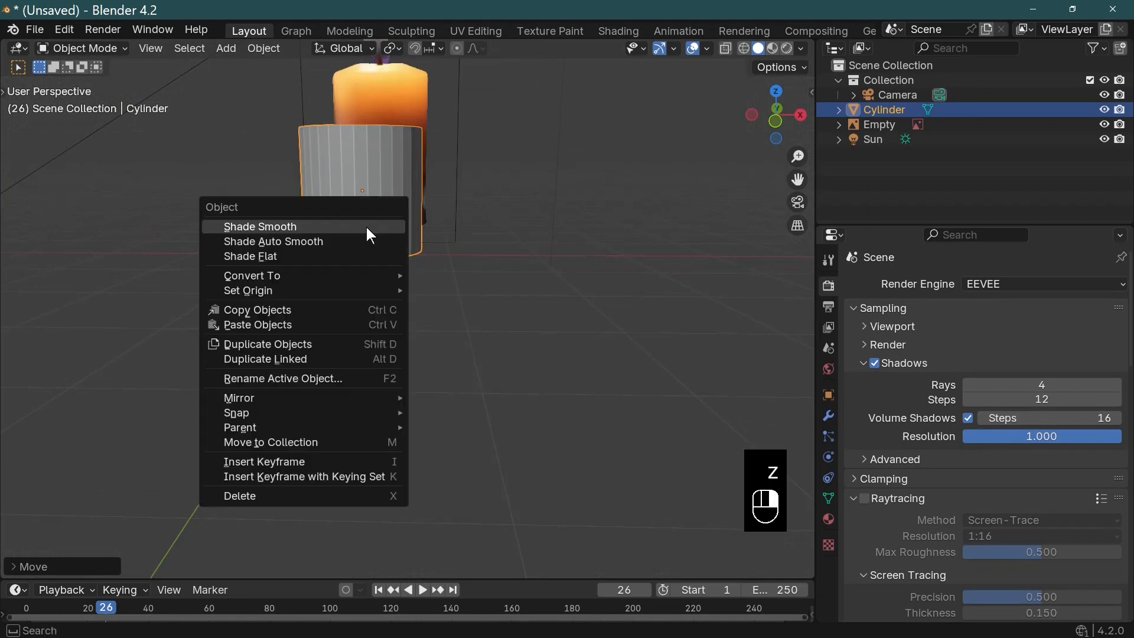
{"action": "left_click", "coordinate": [354, 233]}
- In Edit Mode, add a horizontal loop cut around the cylinder and slide it by about 0.95 towards the bottom edge
{"action": "middle_click_drag", "start_coordinate": [385, 240], "coordinate": [421, 234]}
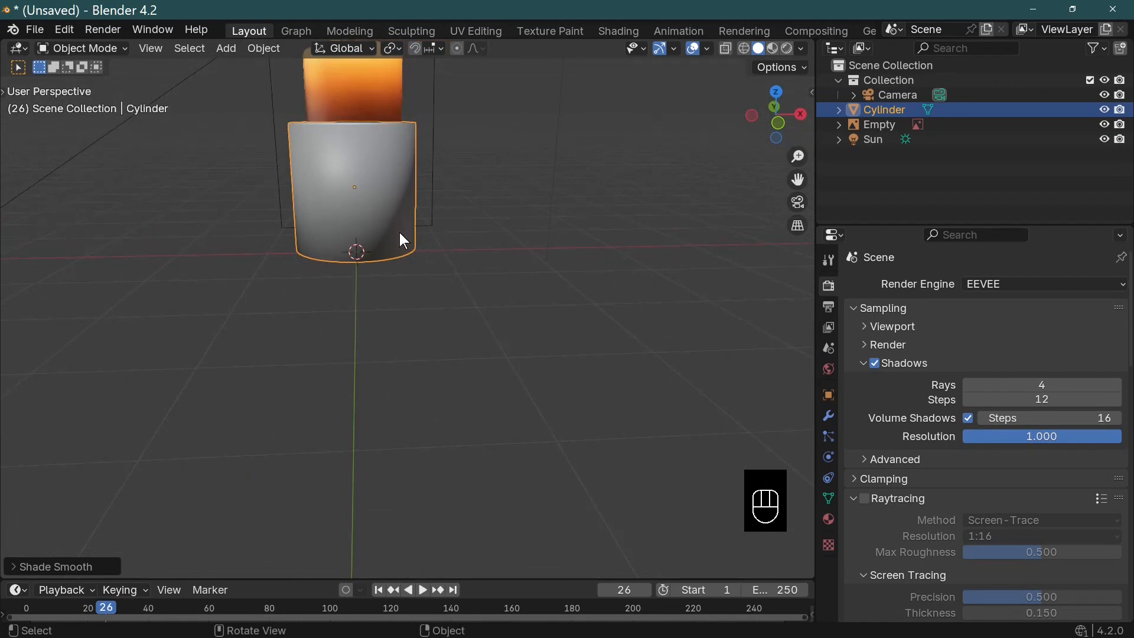
{"action": "key", "text": "Tab"}
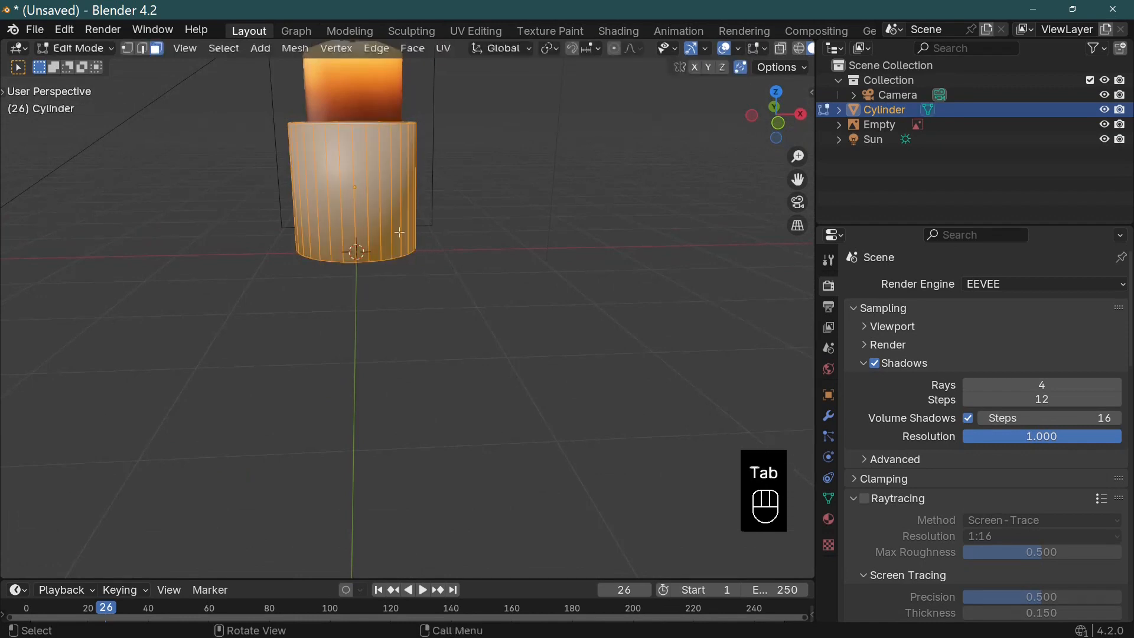
{"action": "left_click", "coordinate": [368, 193]}
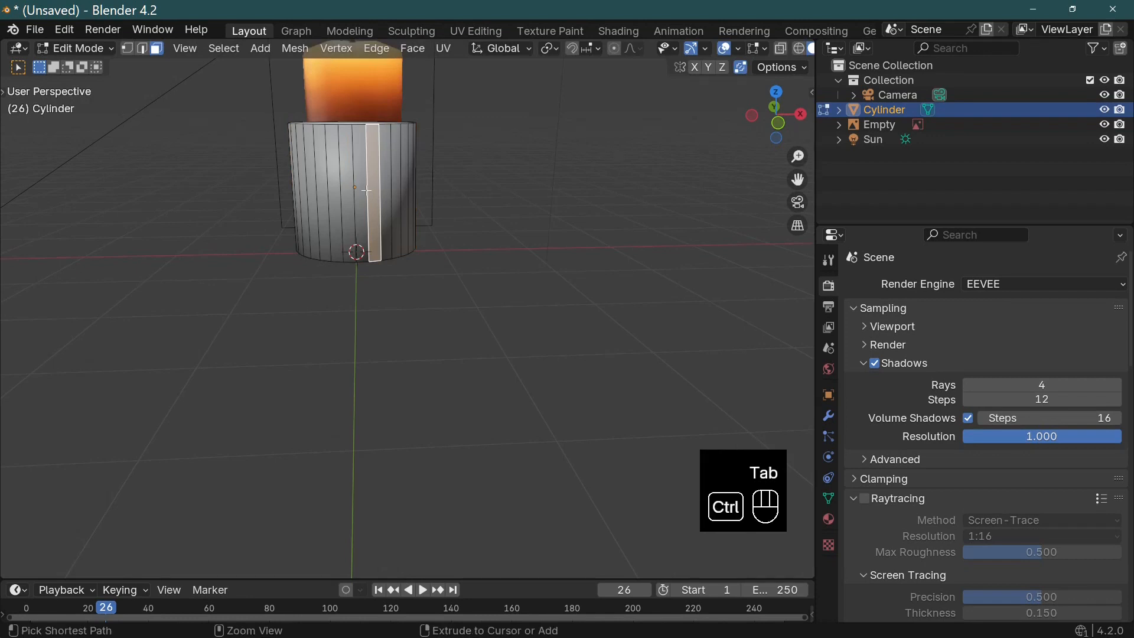
{"action": "key", "text": "ctrl+r"}
{"action": "left_click", "coordinate": [366, 188]}
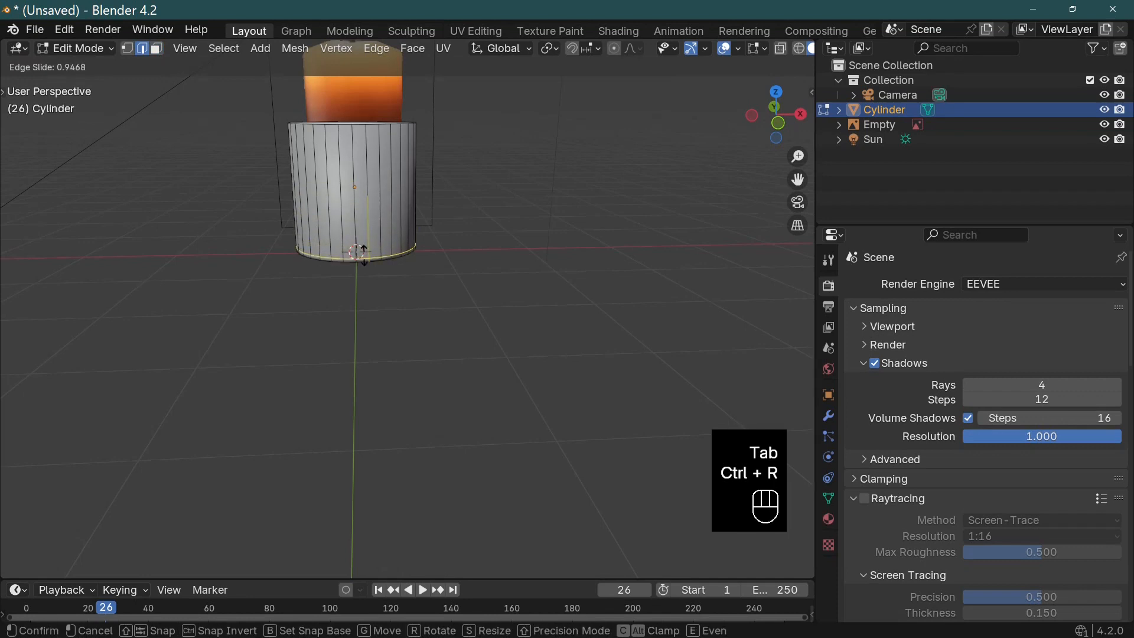
{"action": "left_click", "coordinate": [366, 254]}
- Extrude the cylinder's bottom face and scale it inward twice, first to about 0.87, to form two concentric rings
{"action": "middle_click_drag", "start_coordinate": [470, 291], "coordinate": [479, 234]}
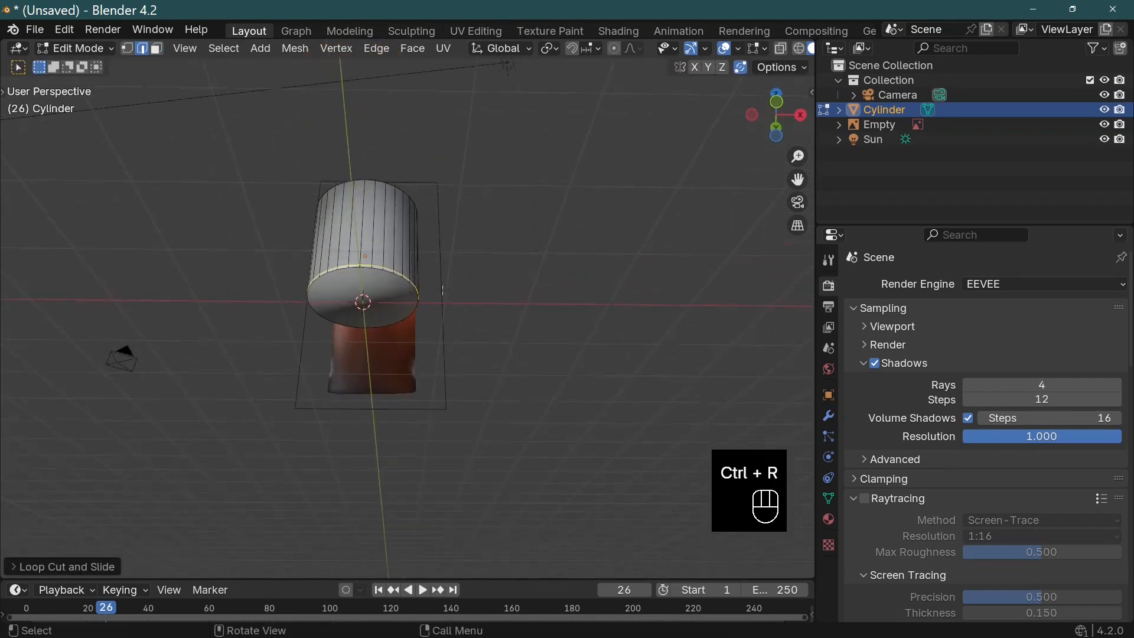
{"action": "left_click", "coordinate": [157, 48]}
{"action": "left_click", "coordinate": [410, 298]}
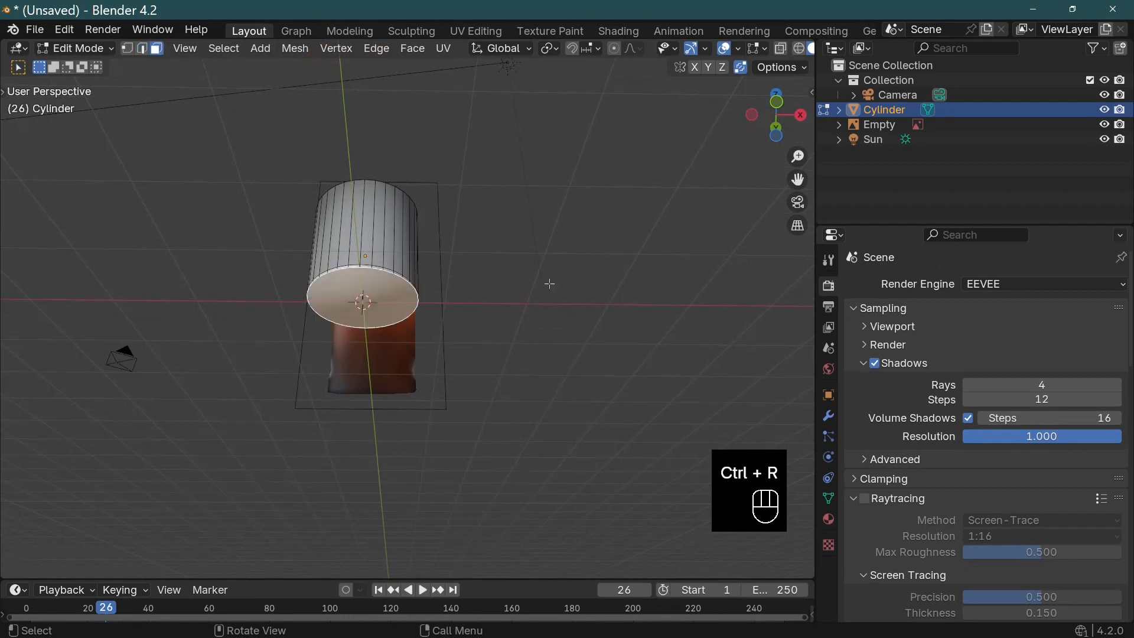
{"action": "key", "text": "e"}
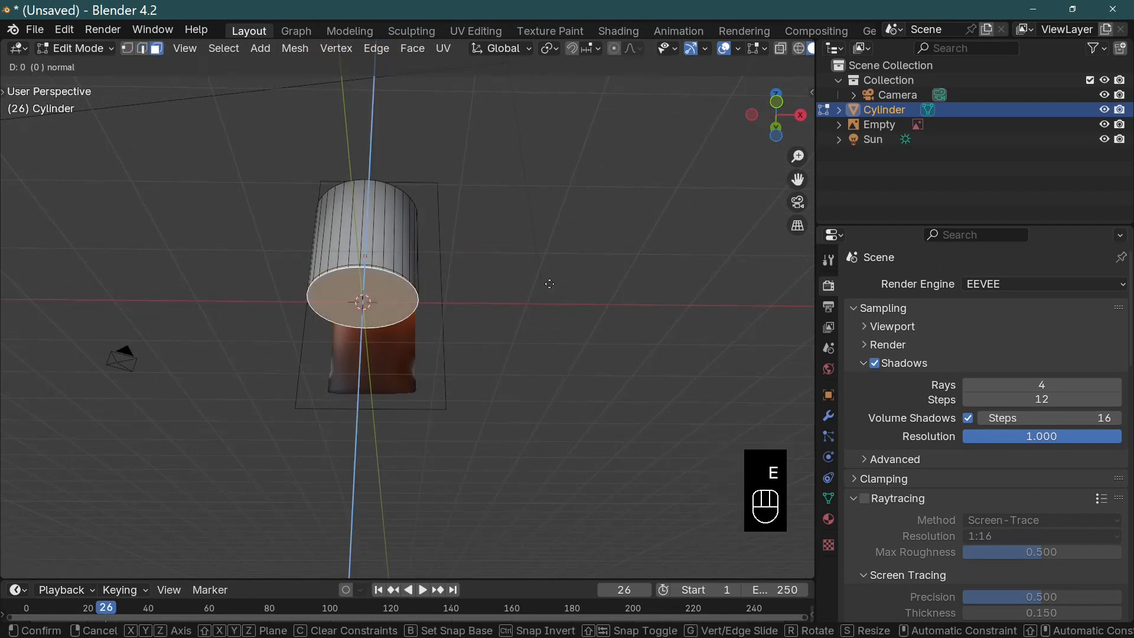
{"action": "key", "text": "s"}
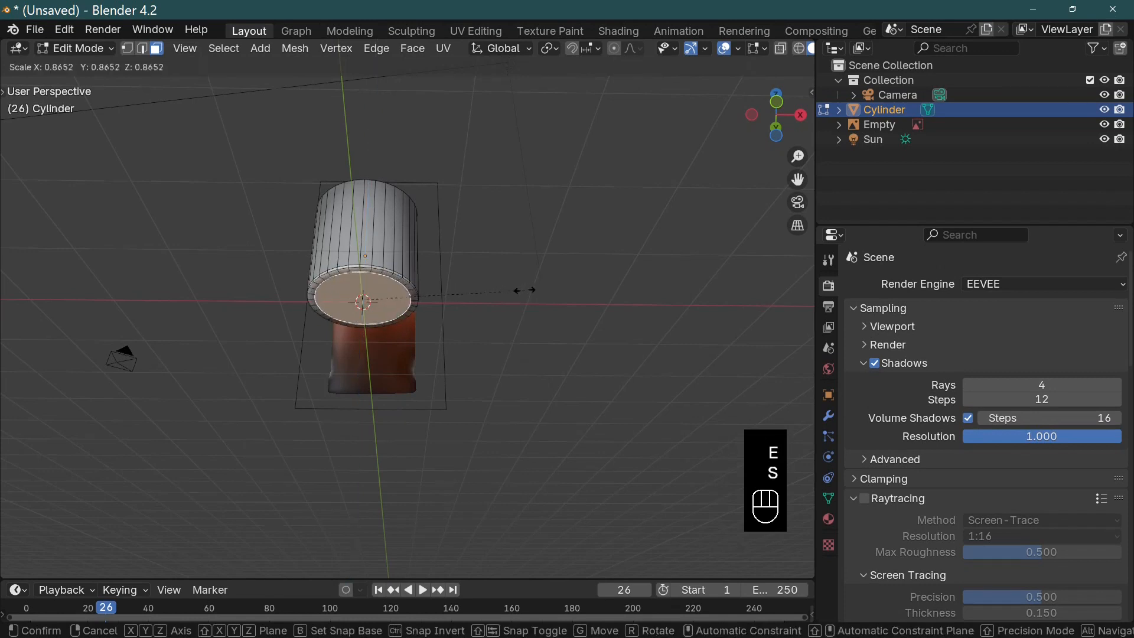
{"action": "left_click", "coordinate": [525, 290]}
{"action": "key", "text": "e"}
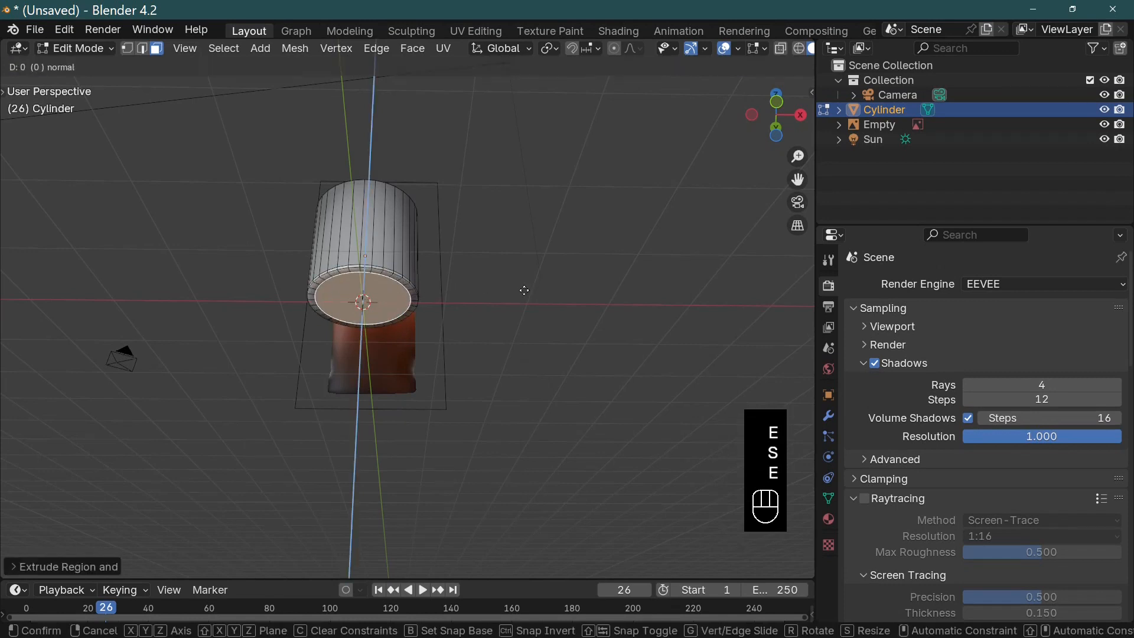
{"action": "key", "text": "s"}
{"action": "left_click", "coordinate": [486, 307]}
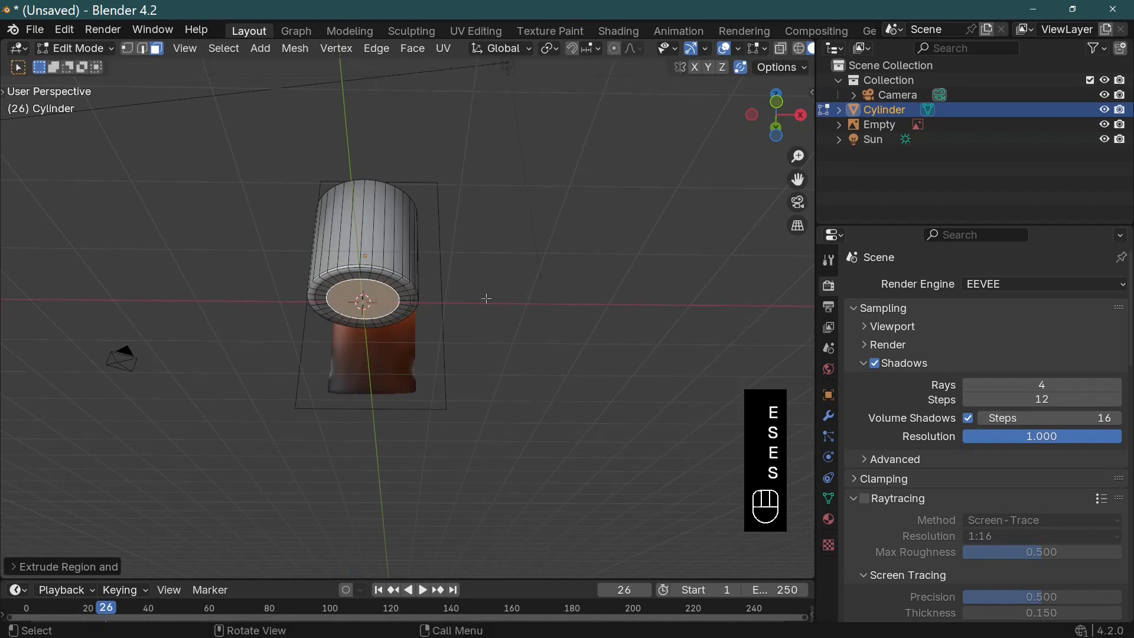
- Raise the cylinder's top face along Z to the level of the candle's shoulder in the reference image
{"action": "middle_click_drag", "start_coordinate": [486, 307], "coordinate": [502, 424]}
{"action": "key", "text": "Tab"}
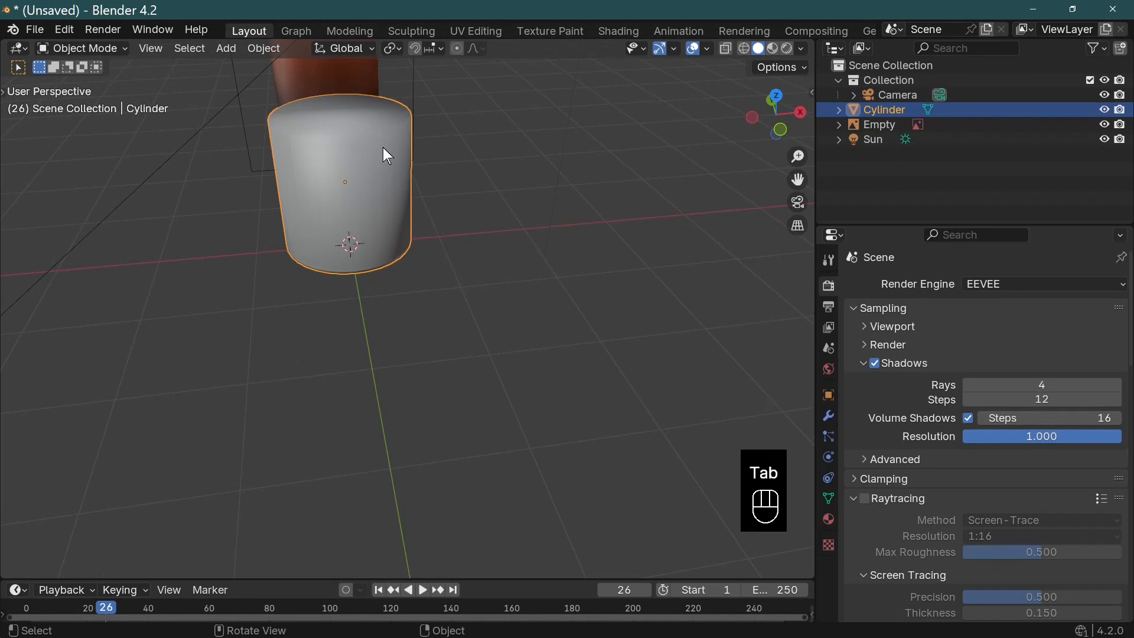
{"action": "key", "text": "Tab"}
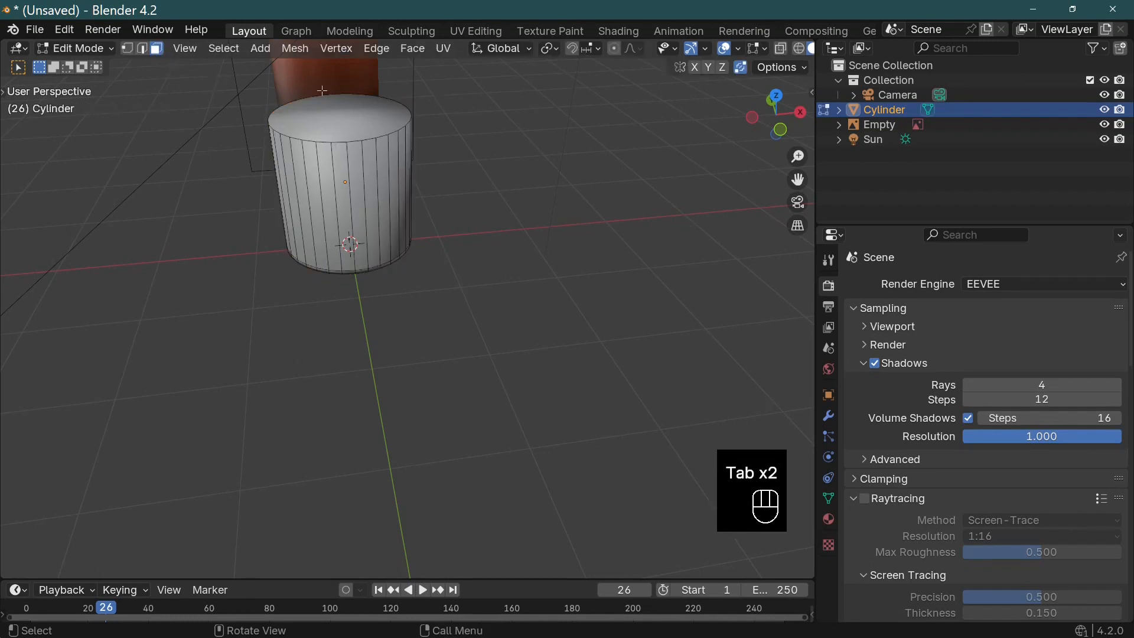
{"action": "key", "text": "KP_1"}
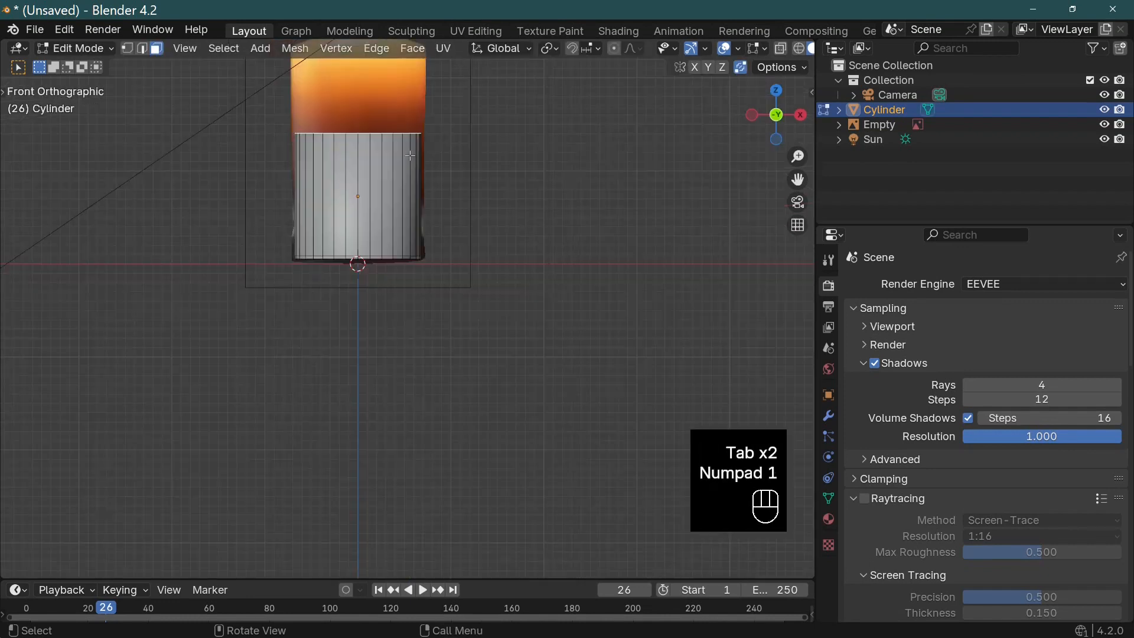
{"action": "scroll", "coordinate": [410, 155], "scroll_direction": "down", "scroll_amount": 3}
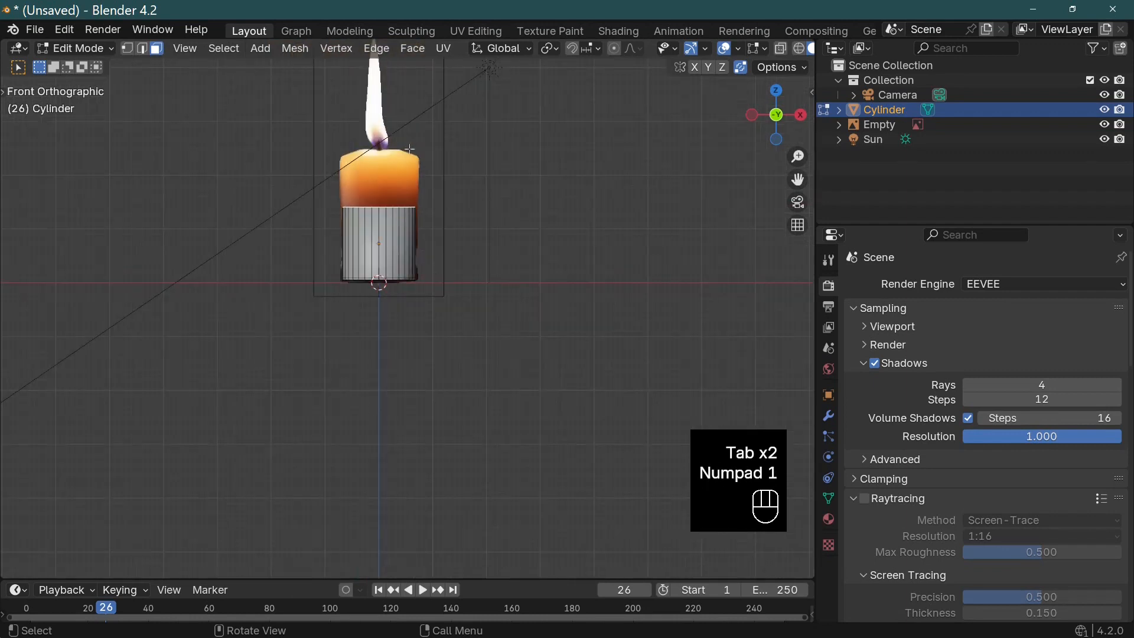
{"action": "key", "text": "g"}
{"action": "key", "text": "z"}
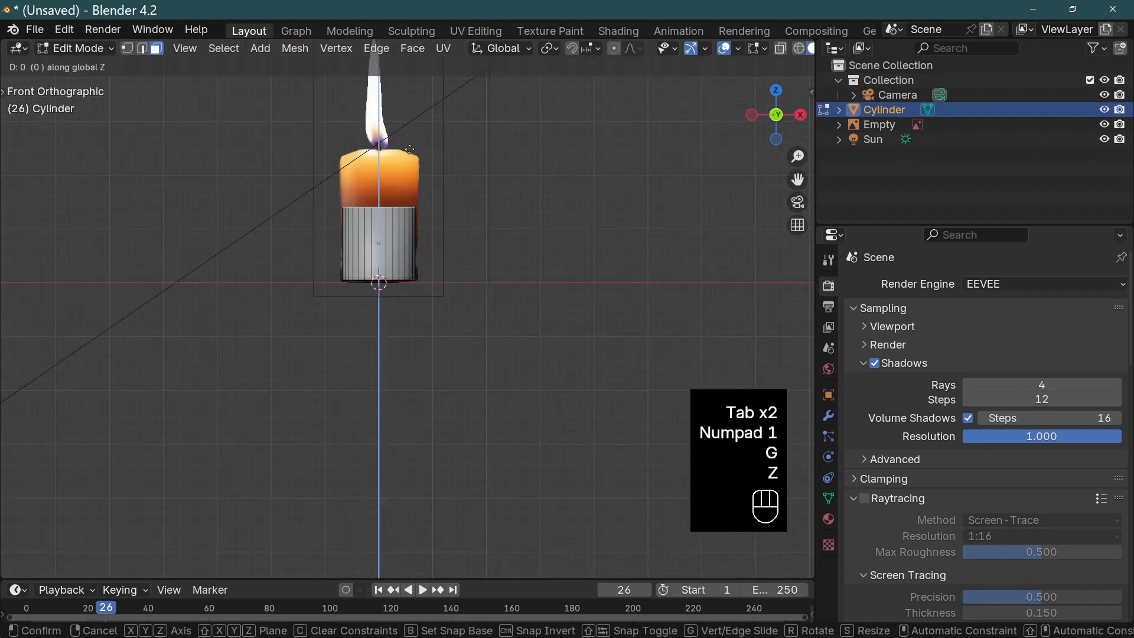
{"action": "left_click", "coordinate": [407, 98]}
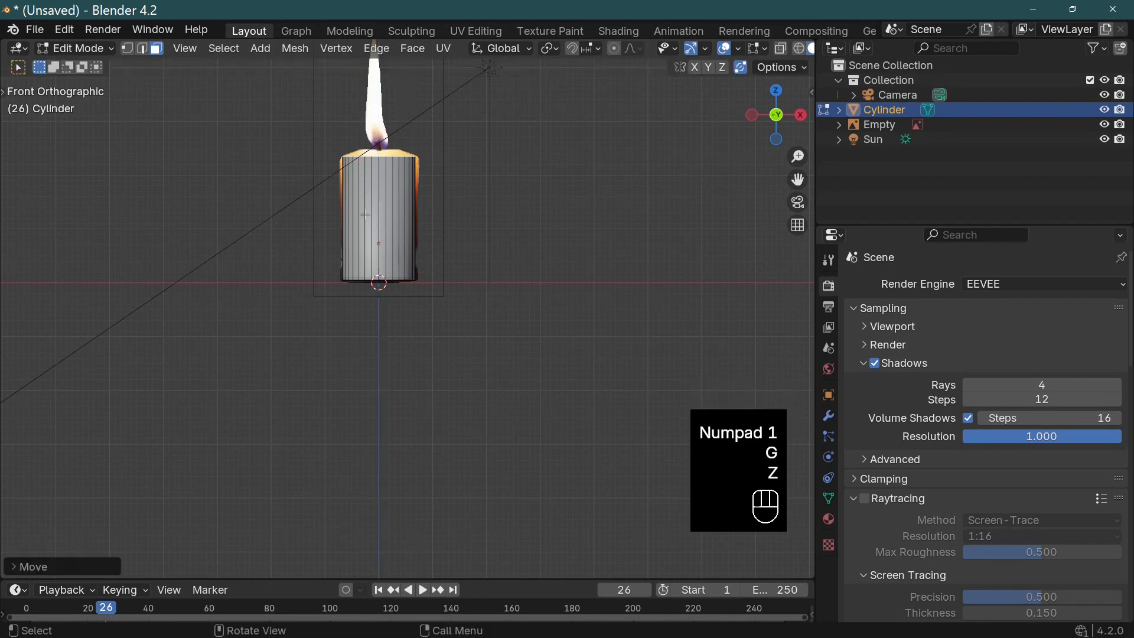
- Add a horizontal loop cut around the cylinder and slide it by about 0.89 towards the top edge
{"action": "left_click", "coordinate": [366, 215]}
{"action": "key", "text": "ctrl+r"}
{"action": "left_click", "coordinate": [365, 216]}
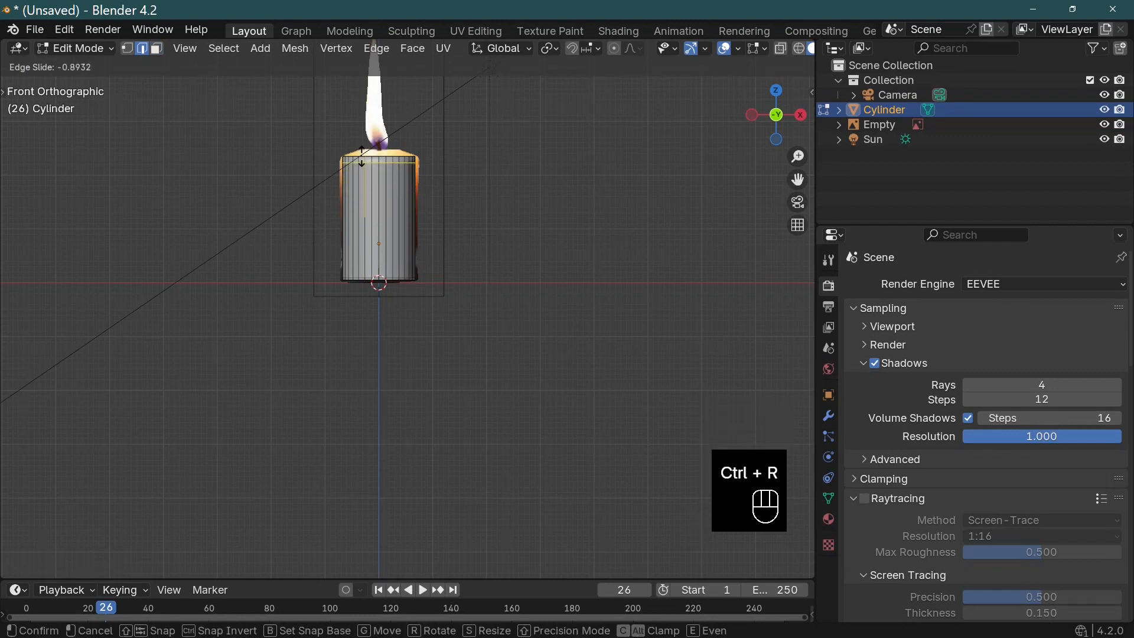
{"action": "left_click", "coordinate": [361, 155]}
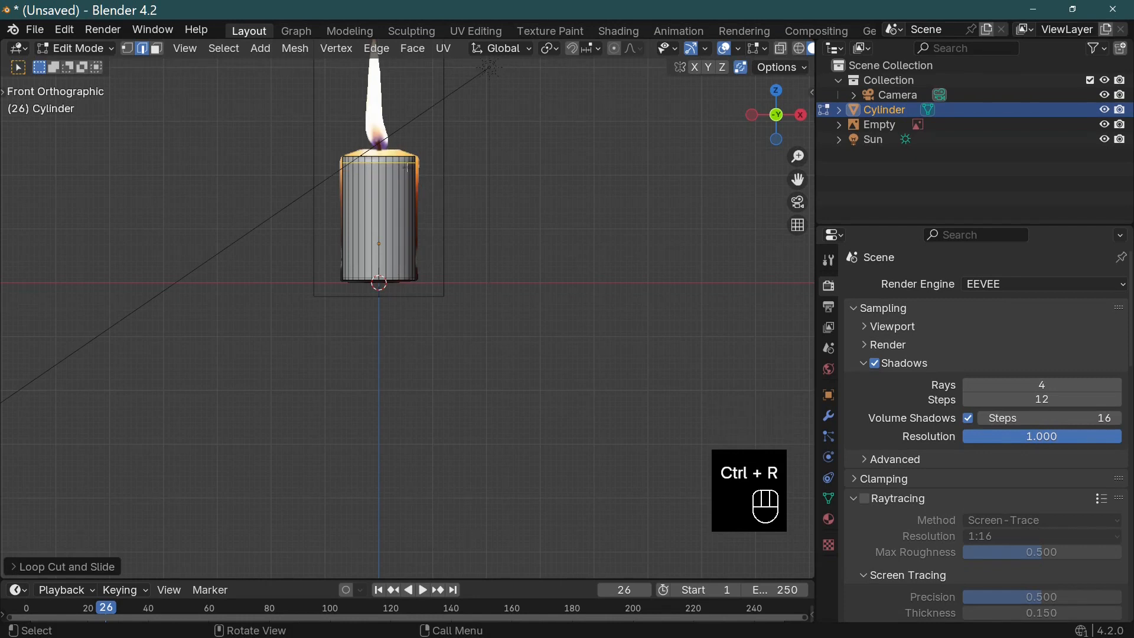
- Extrude the cylinder's top face upward along Z to the top of the wax in the reference image
{"action": "middle_click_drag", "start_coordinate": [406, 167], "coordinate": [441, 301]}
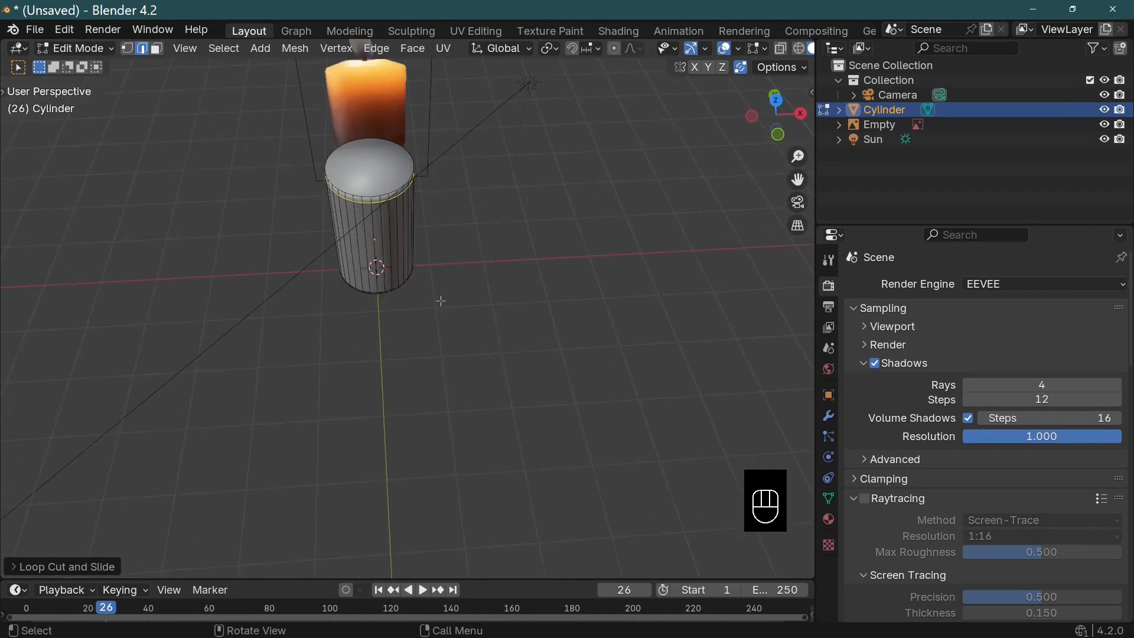
{"action": "scroll", "coordinate": [440, 301], "scroll_direction": "up", "scroll_amount": 1}
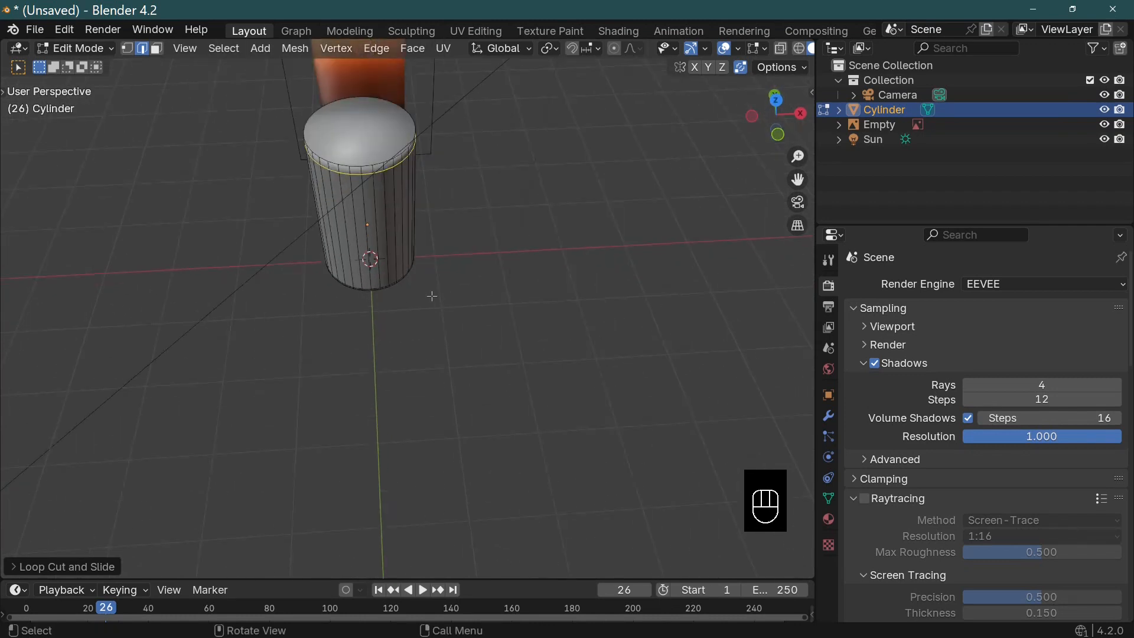
{"action": "middle_click_drag", "start_coordinate": [432, 296], "coordinate": [433, 293]}
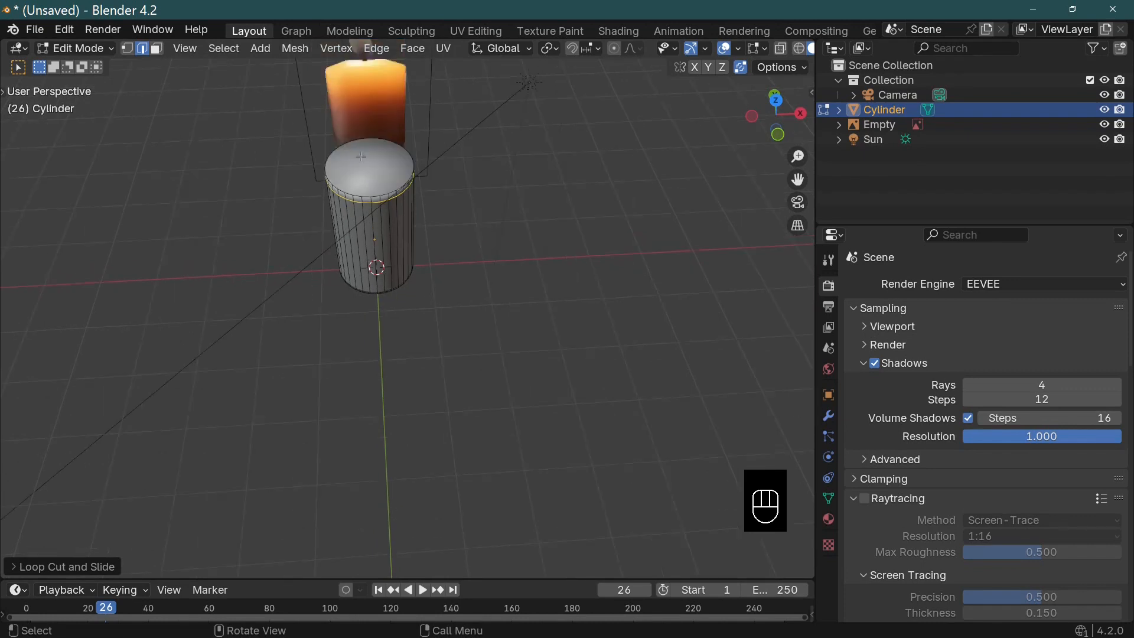
{"action": "left_click", "coordinate": [157, 48]}
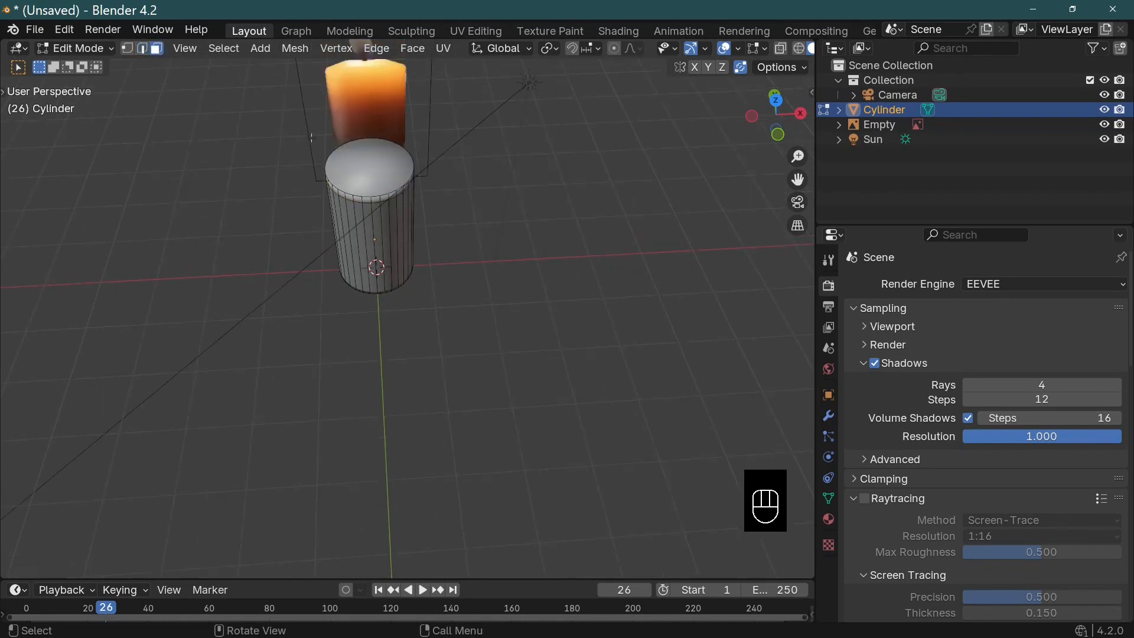
{"action": "left_click", "coordinate": [370, 157]}
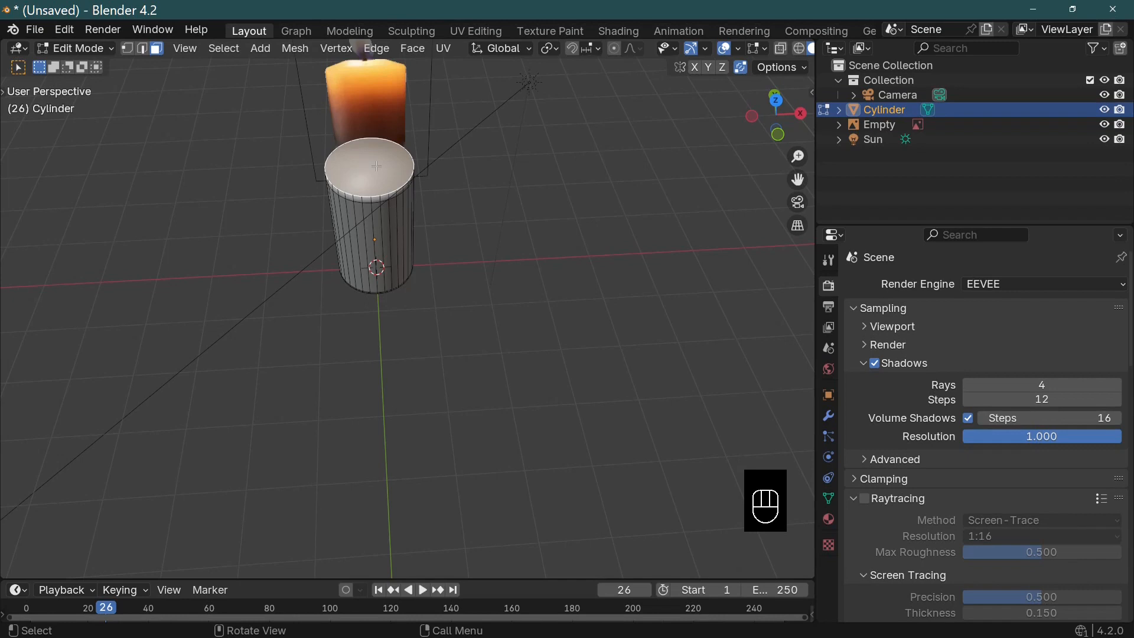
{"action": "key", "text": "KP_1"}
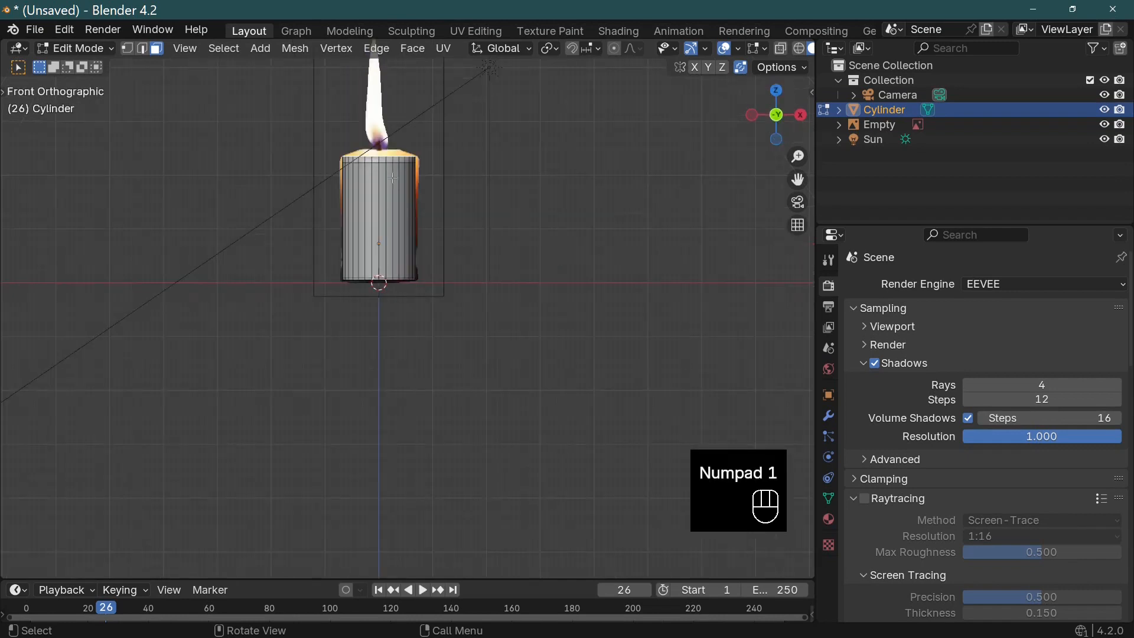
{"action": "key", "text": "e"}
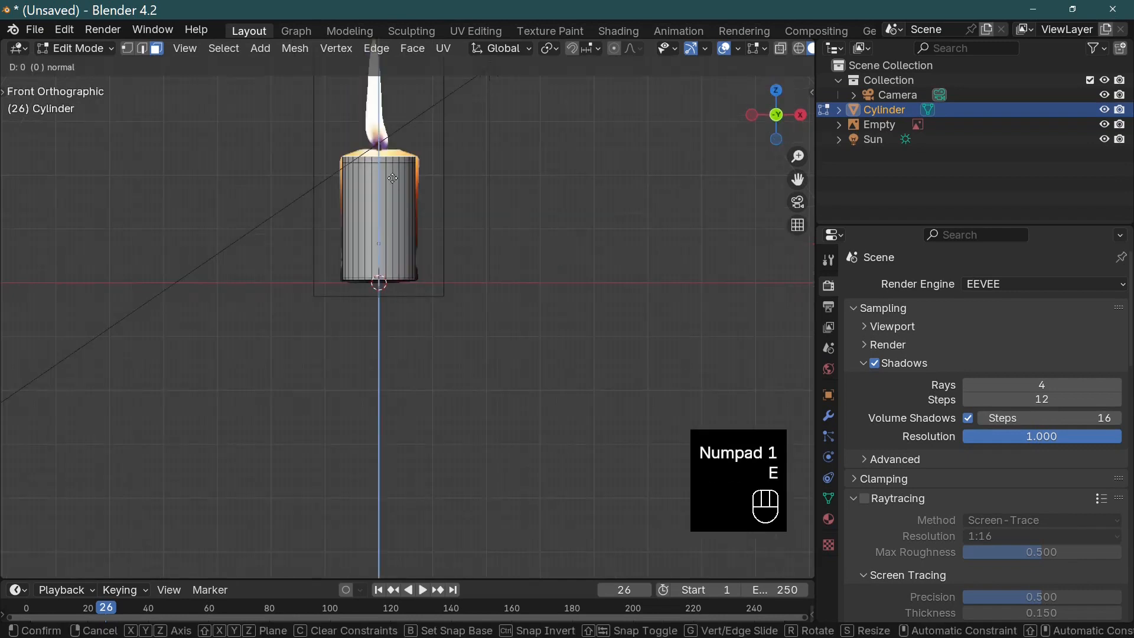
{"action": "key", "text": "z"}
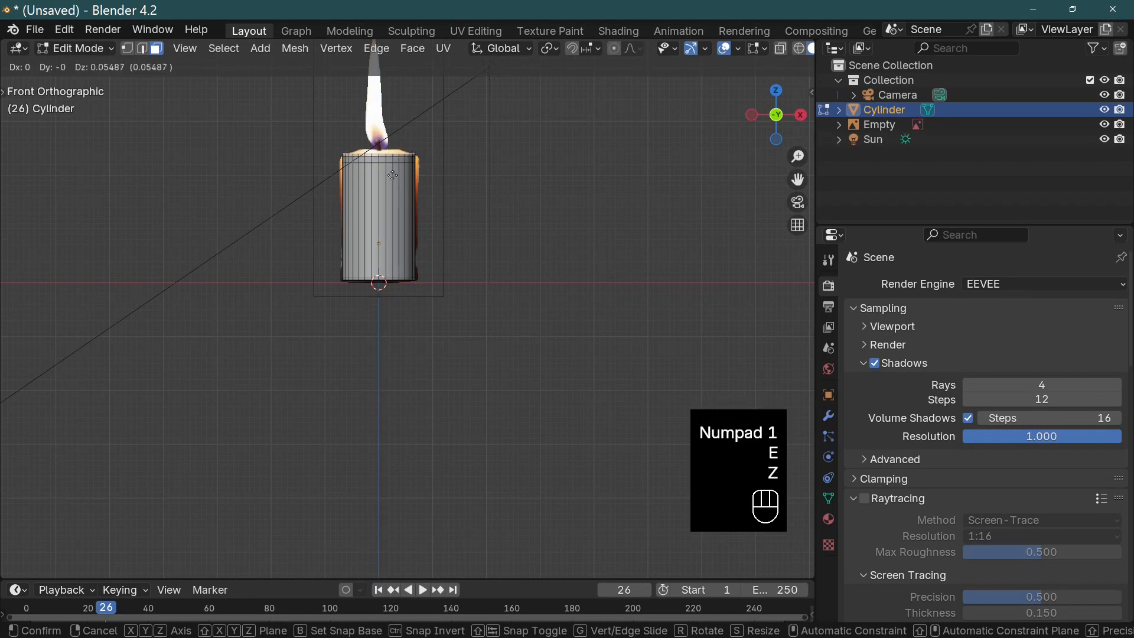
{"action": "left_click", "coordinate": [393, 171]}
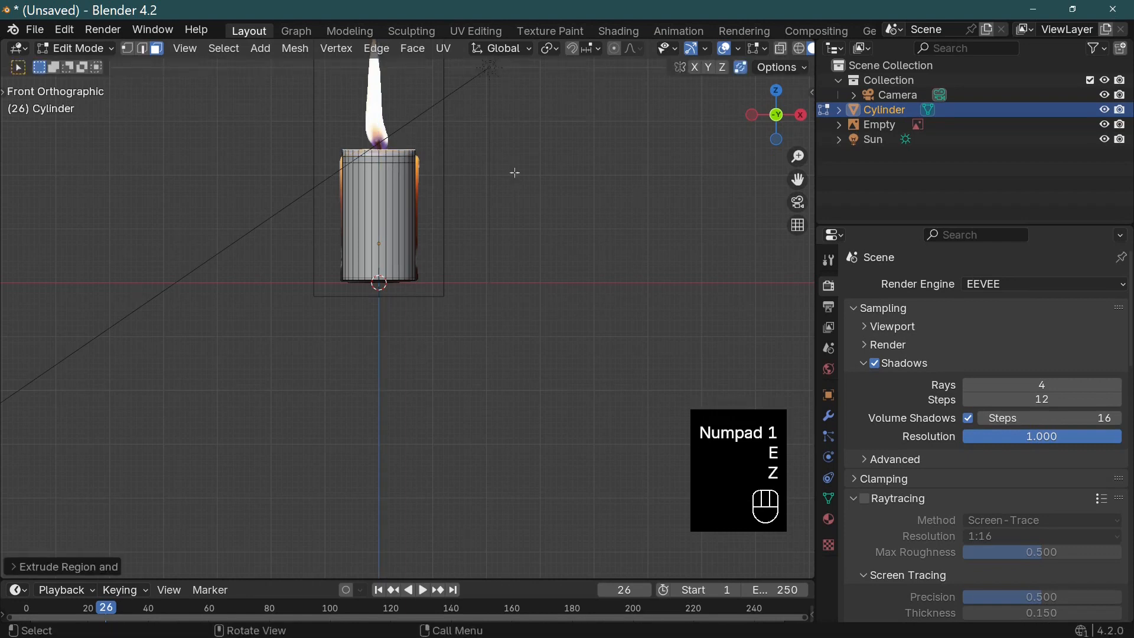
- Scale the extruded top face inward to about 0.55 to form the candle's sloped shoulder
{"action": "key", "text": "KP_Decimal"}
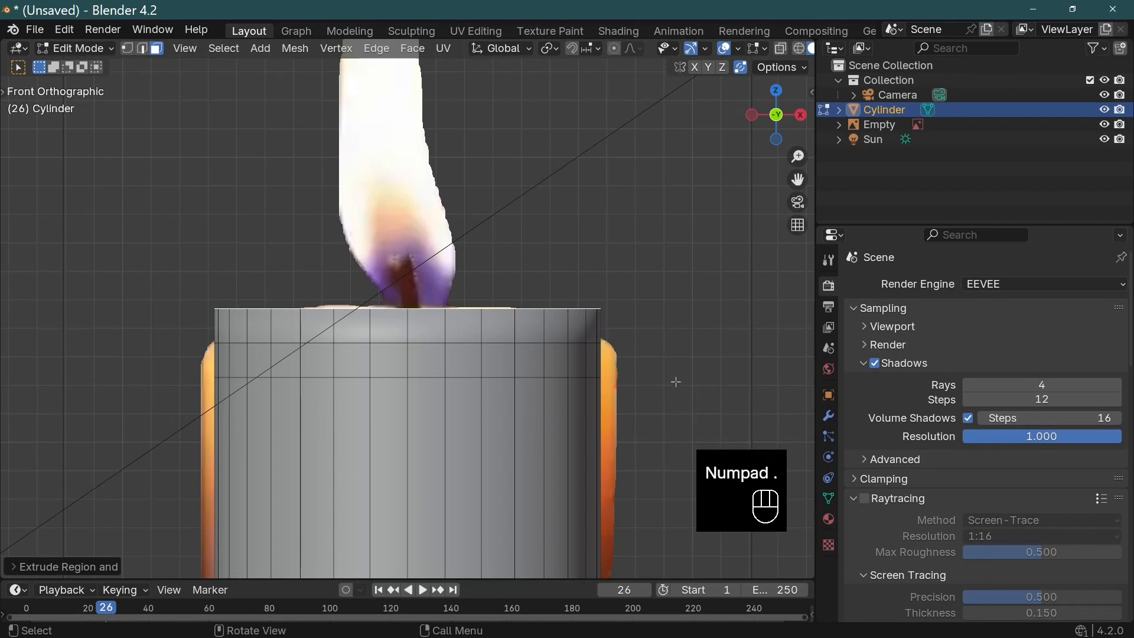
{"action": "key", "text": "s"}
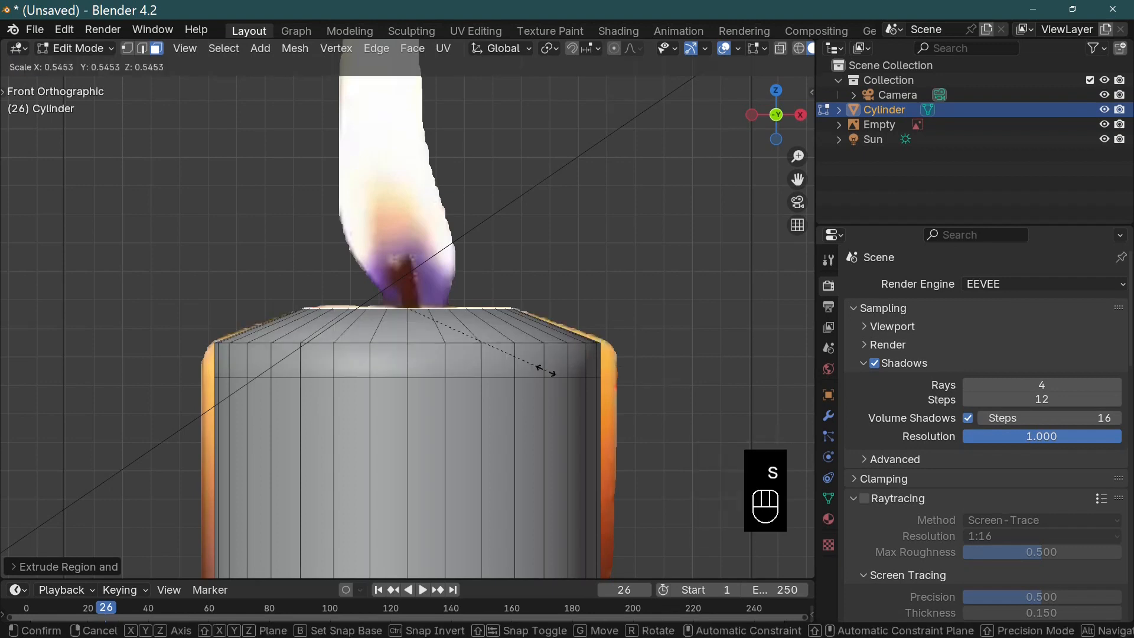
{"action": "left_click", "coordinate": [549, 370]}
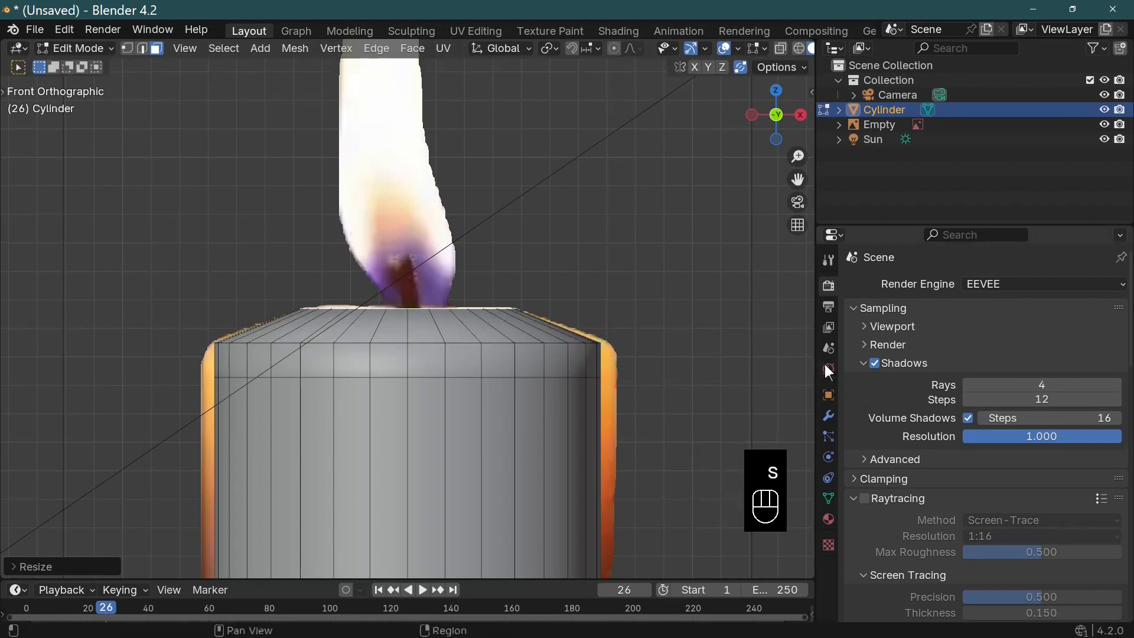
- Add a Subdivision Surface modifier to the cylinder and set its viewport levels to 3
{"action": "left_click", "coordinate": [829, 416]}
{"action": "left_click", "coordinate": [959, 285]}
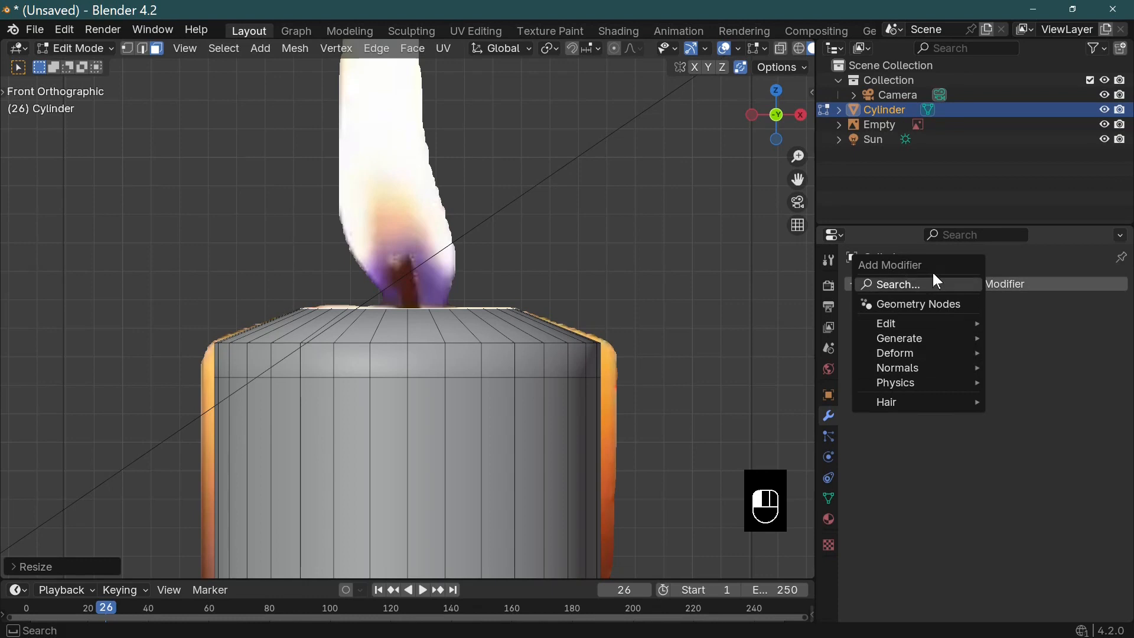
{"action": "left_click", "coordinate": [923, 285]}
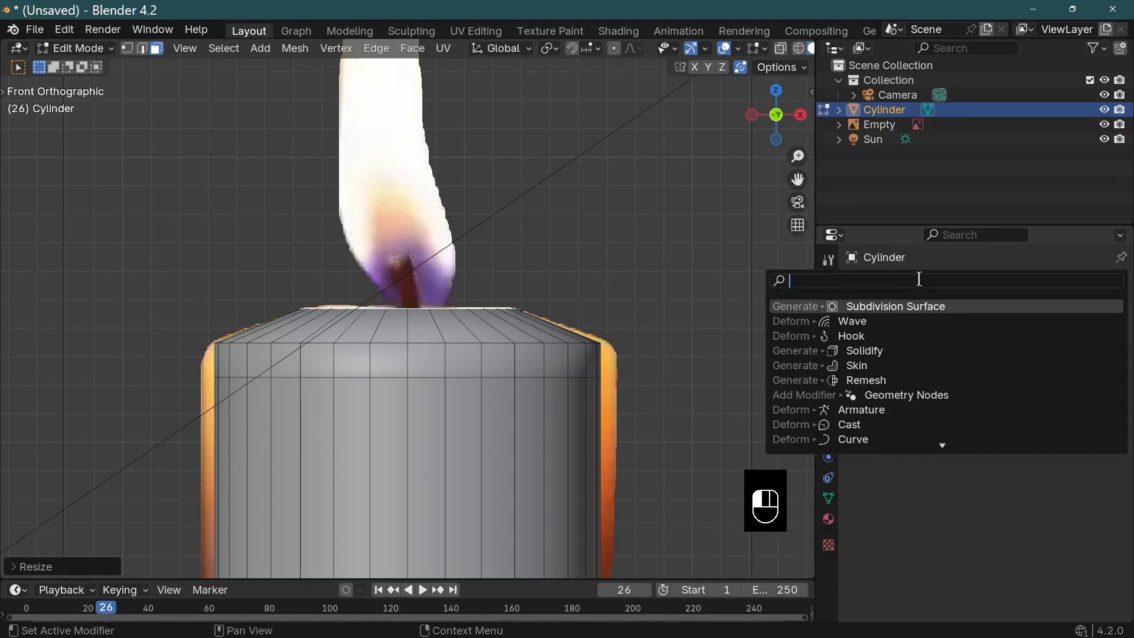
{"action": "type", "text": "sub"}
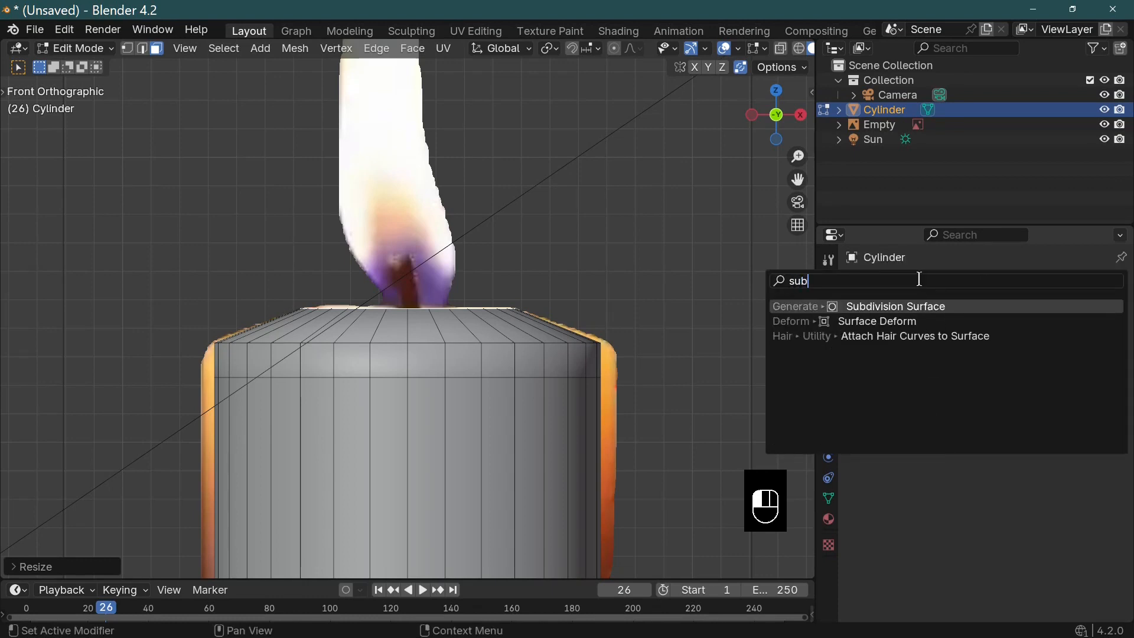
{"action": "left_click", "coordinate": [954, 307]}
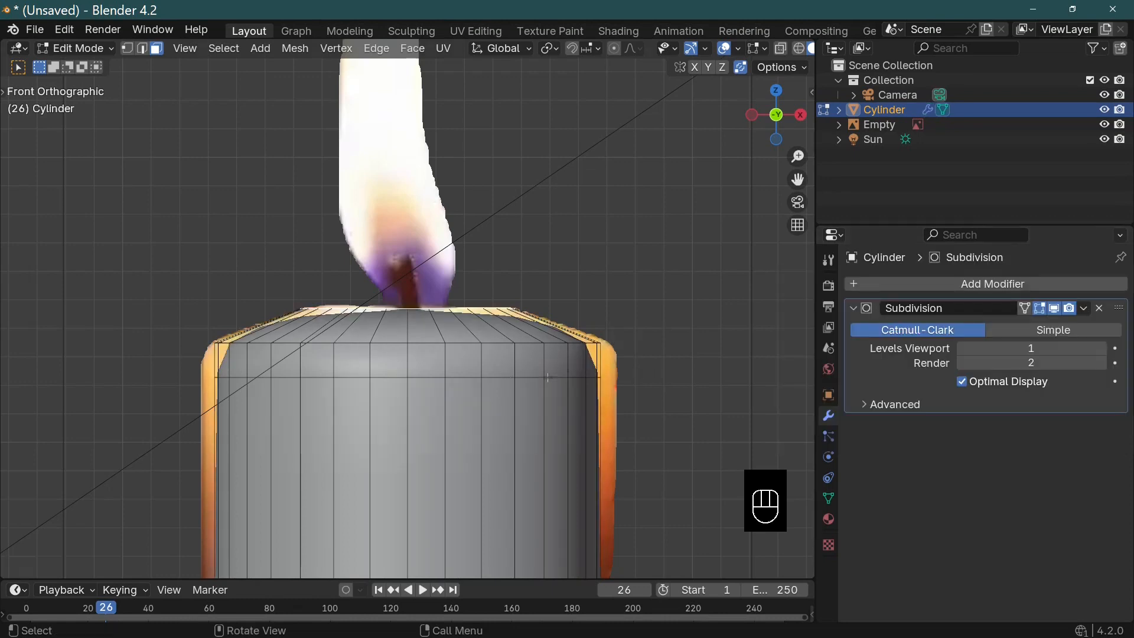
{"action": "scroll", "coordinate": [469, 340], "scroll_direction": "down", "scroll_amount": 2}
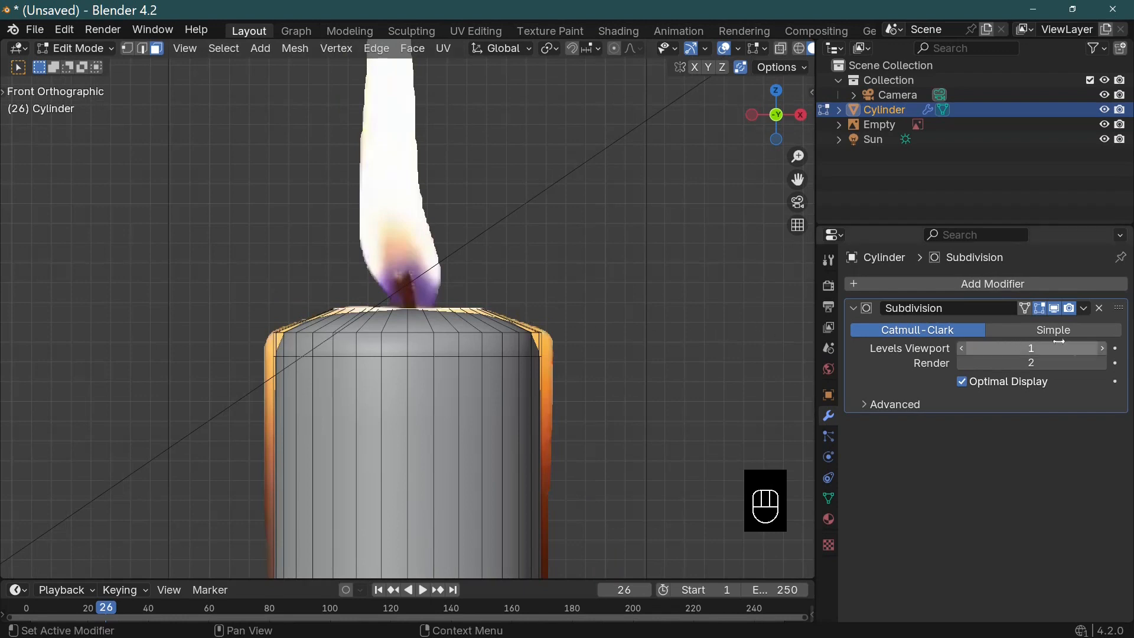
{"action": "left_click", "coordinate": [1103, 348]}
{"action": "left_click", "coordinate": [1102, 348]}
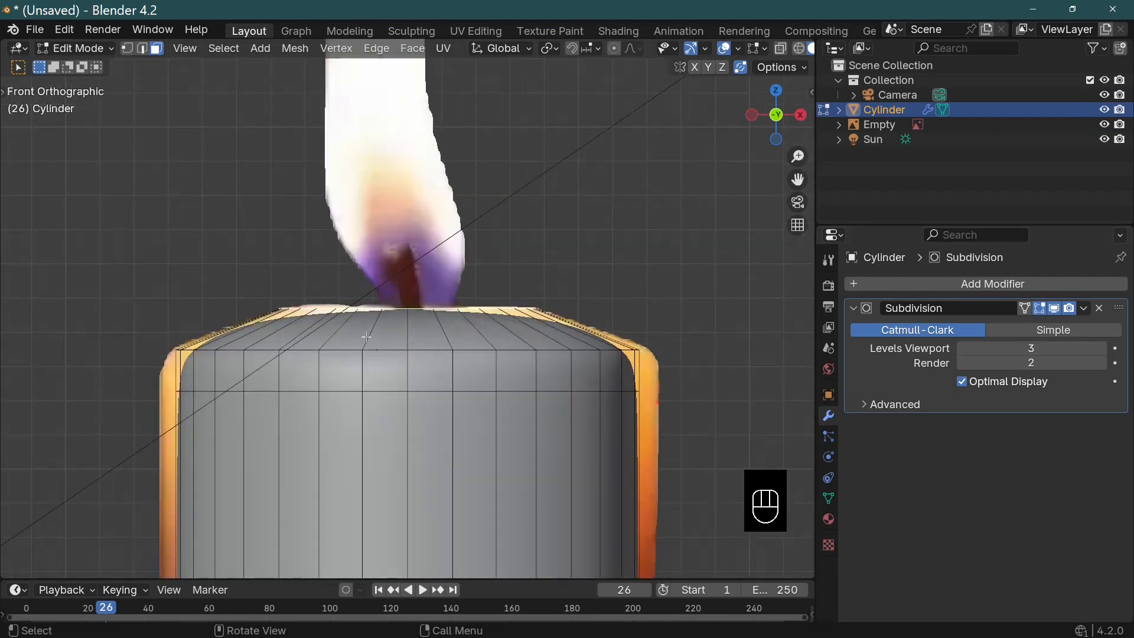
- Undo the trial scaling of the shoulder edge loop, and scale the edge loop just below it outward to the candle image's width
{"action": "left_click", "coordinate": [142, 48]}
{"action": "left_click", "coordinate": [387, 350]}
{"action": "key", "text": "n"}
{"action": "key", "text": "ctrl+z"}
{"action": "key", "text": "ctrl+z"}
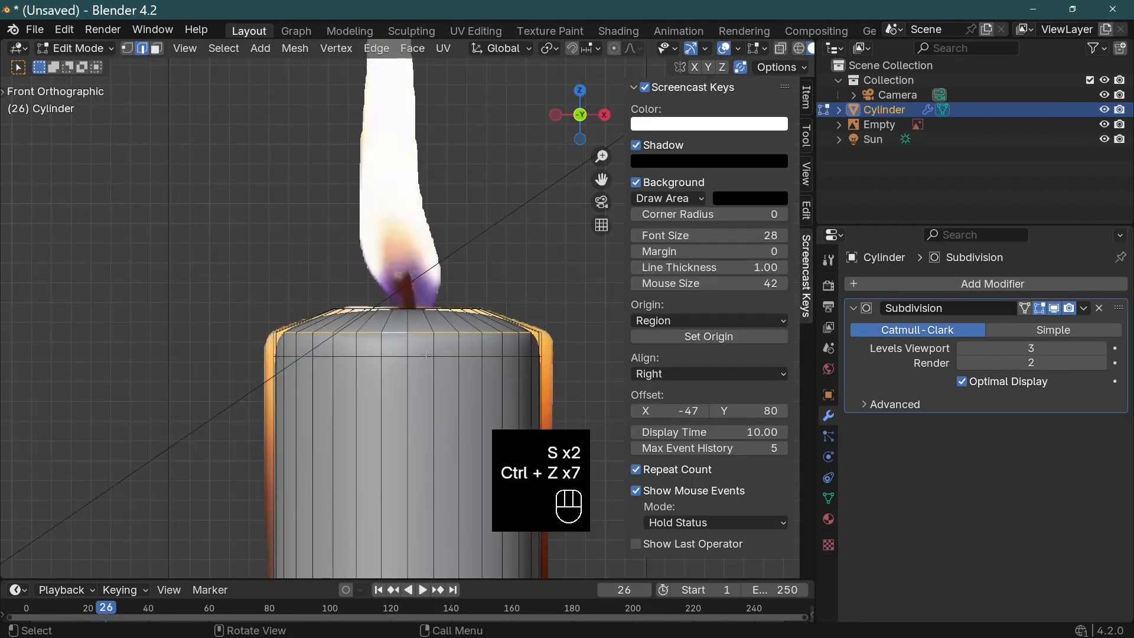
{"action": "key", "text": "alt"}
{"action": "left_click", "coordinate": [426, 355], "text": "alt"}
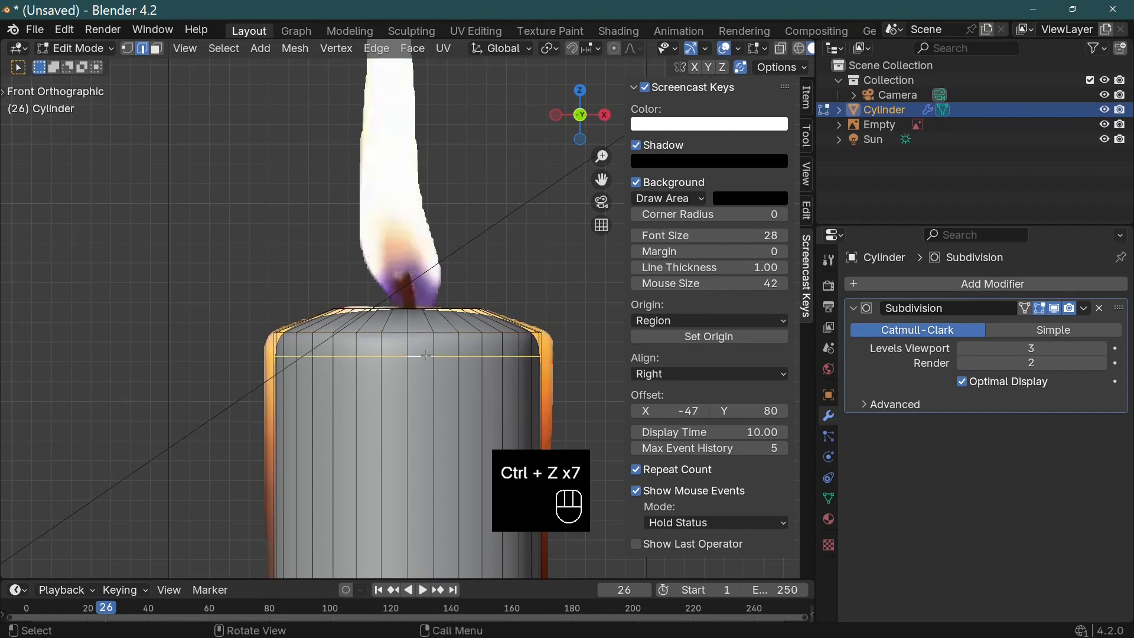
{"action": "key", "text": "s"}
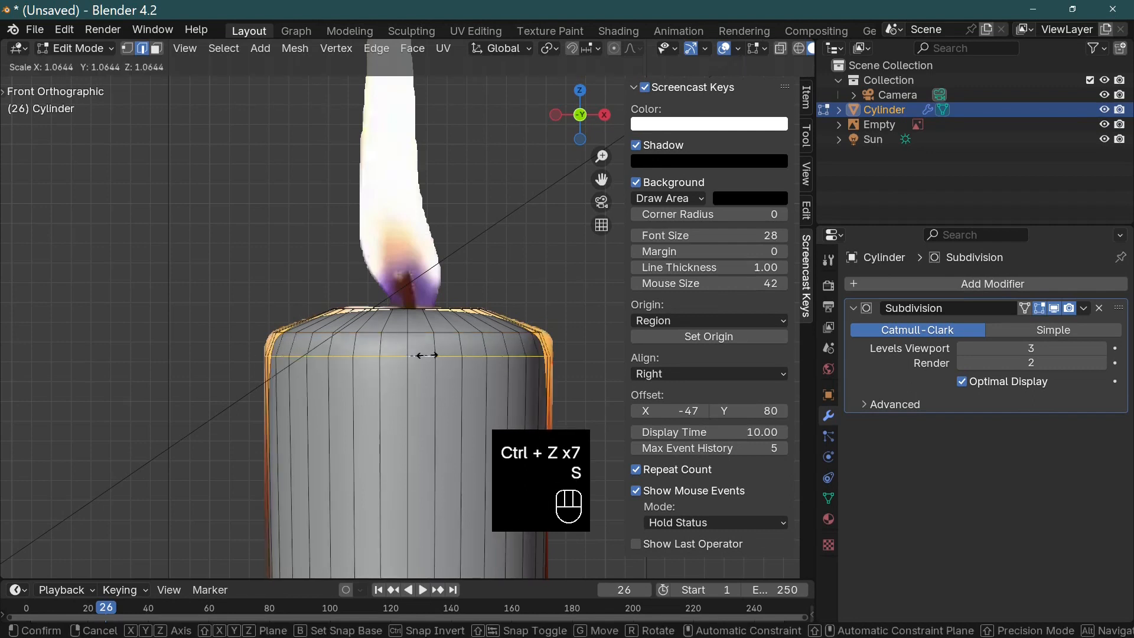
{"action": "left_click", "coordinate": [426, 358]}
- Add a loop cut a little below the widened edge loop and scale it inward to about 0.95
{"action": "scroll", "coordinate": [427, 358], "scroll_direction": "down", "scroll_amount": 3}
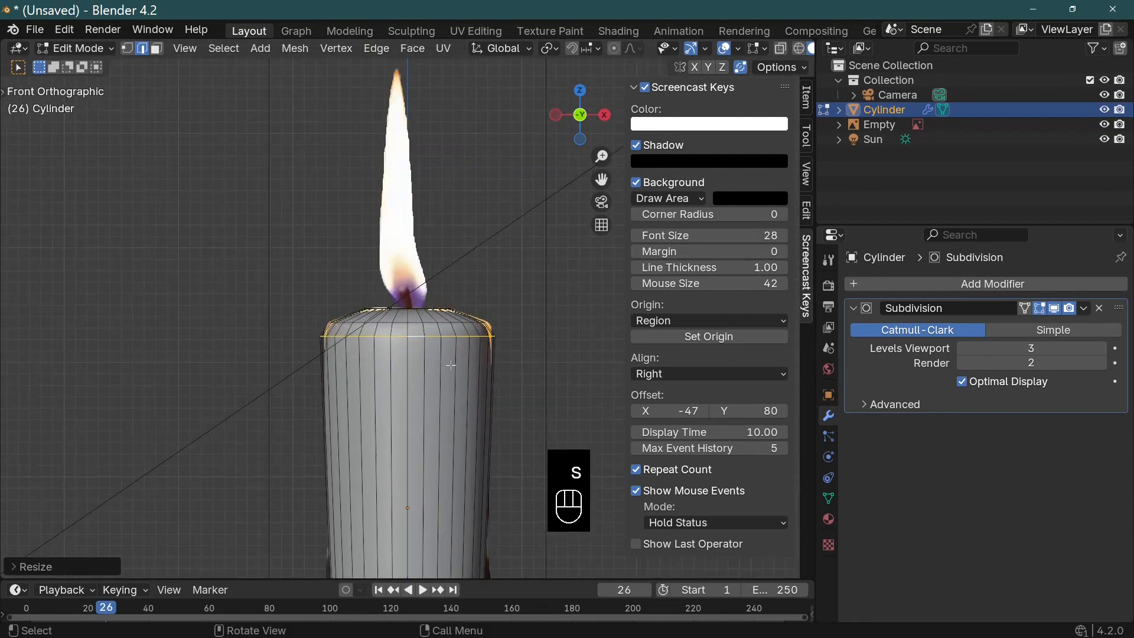
{"action": "left_click", "coordinate": [436, 377], "text": "alt"}
{"action": "key", "text": "ctrl+r"}
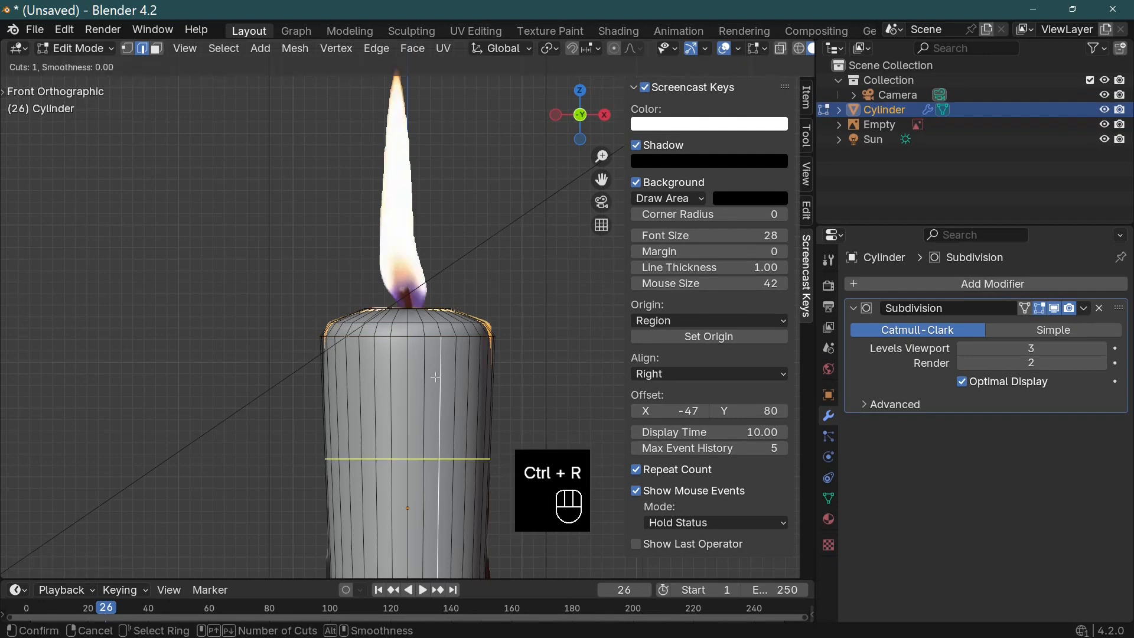
{"action": "left_click", "coordinate": [436, 378]}
{"action": "left_click", "coordinate": [428, 283]}
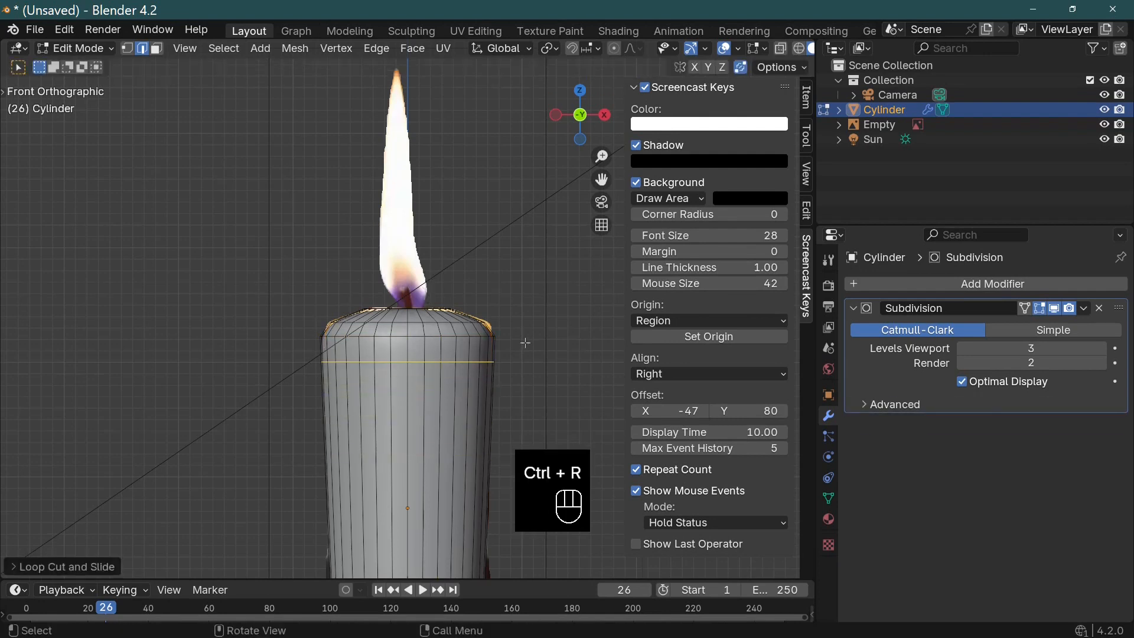
{"action": "key", "text": "s"}
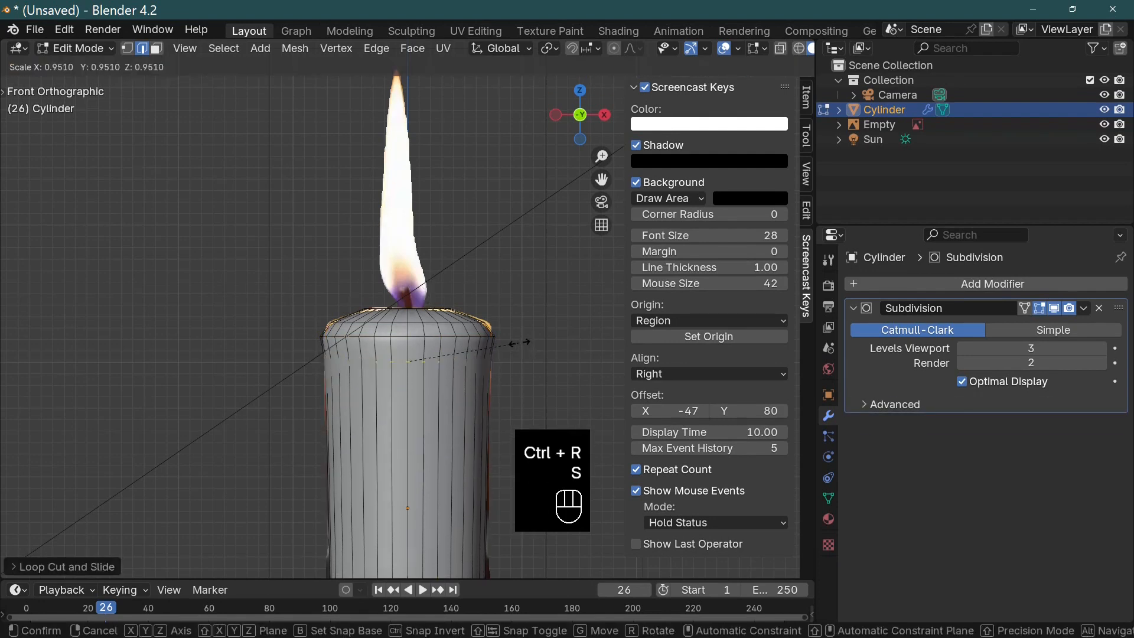
{"action": "left_click", "coordinate": [519, 342]}
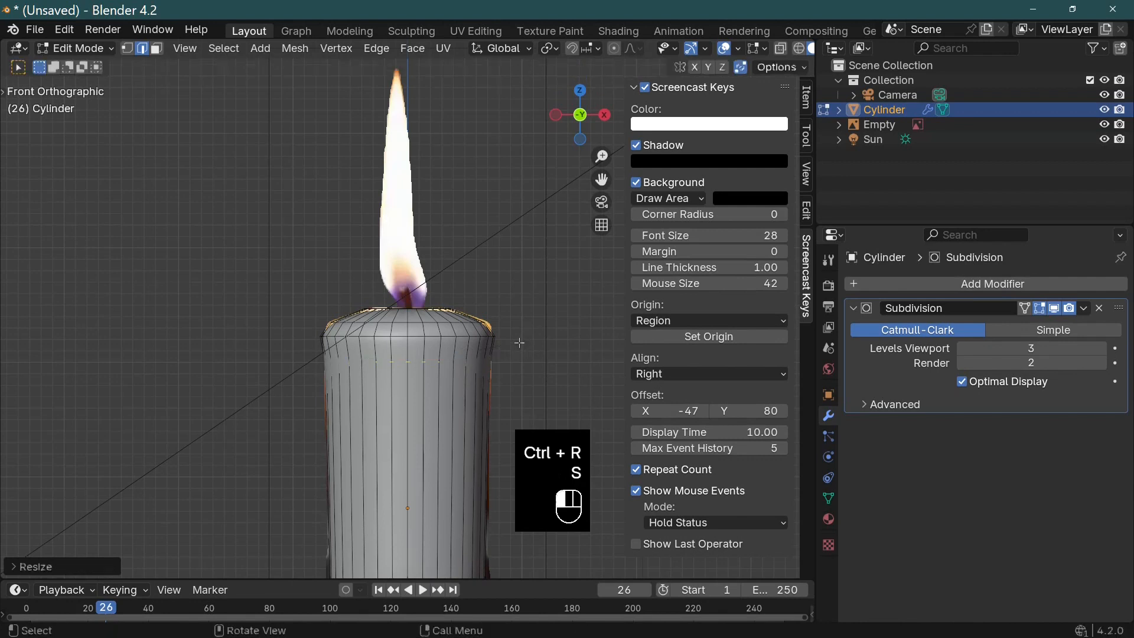
- Select the widest edge loop below the candle's shoulder and rescale it slightly to follow the candle image's outline
{"action": "left_click", "coordinate": [444, 338], "text": "alt"}
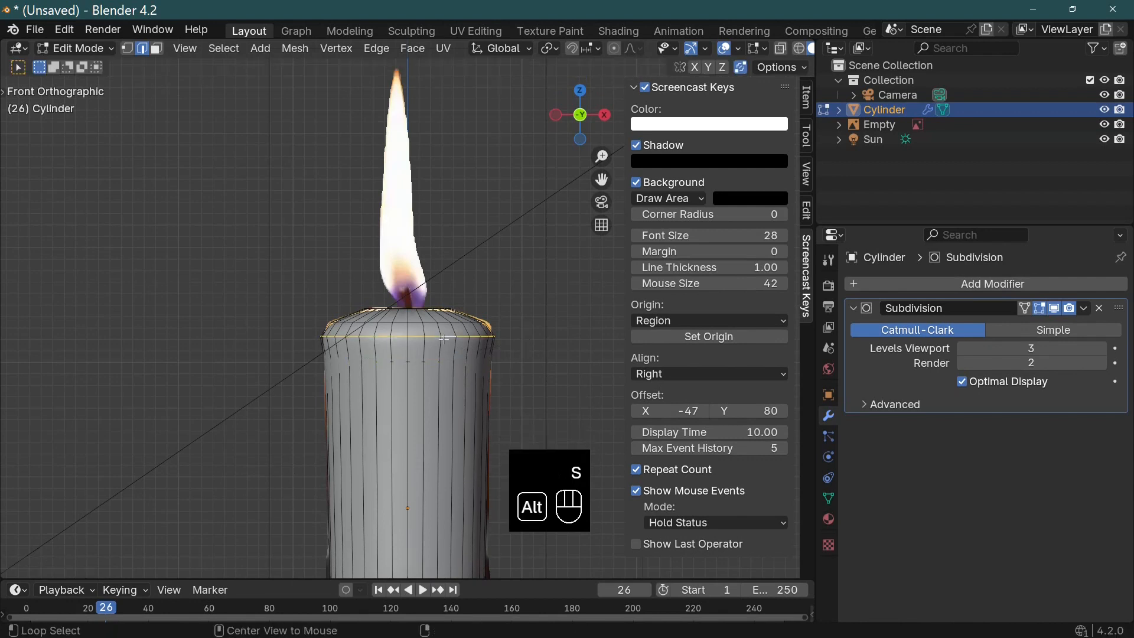
{"action": "key", "text": "s"}
{"action": "left_click", "coordinate": [491, 358]}
- Add a centred loop cut between the widest edge loop and the shoulder loop just above it
{"action": "scroll", "coordinate": [482, 359], "scroll_direction": "up", "scroll_amount": 5}
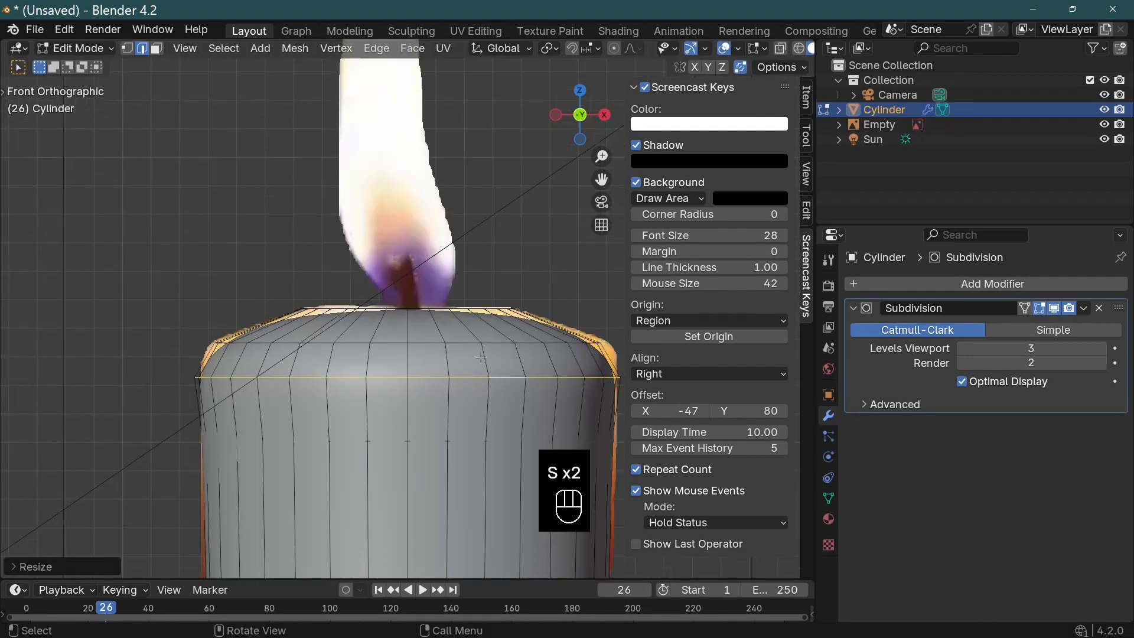
{"action": "key", "text": "ctrl+r"}
{"action": "left_click", "coordinate": [481, 359]}
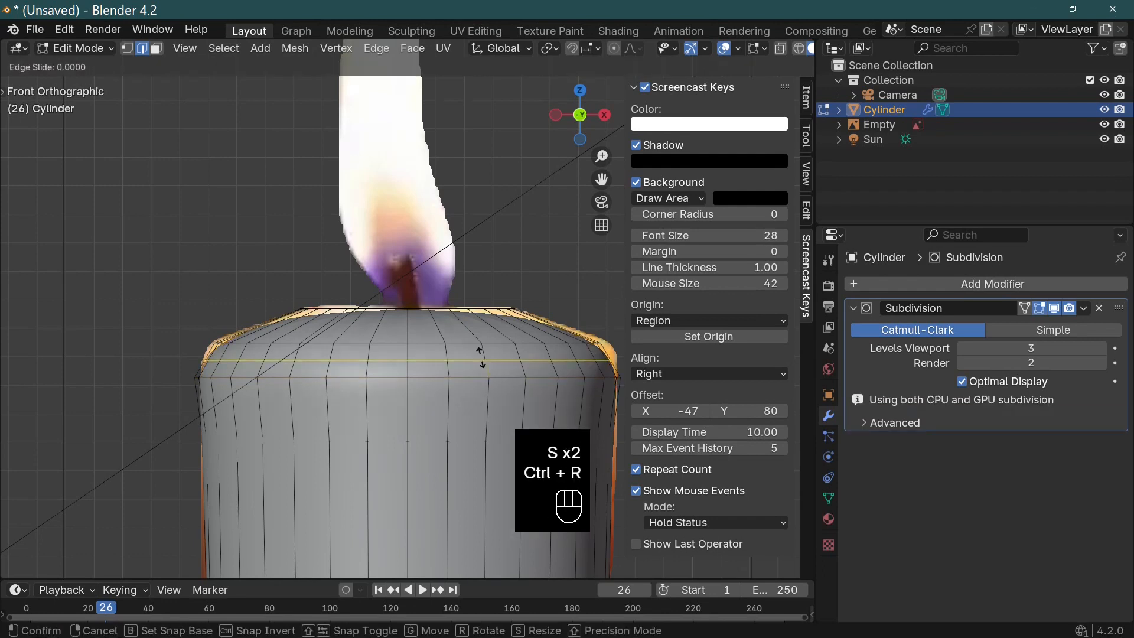
{"action": "right_click", "coordinate": [481, 357]}
{"action": "key", "text": "s"}
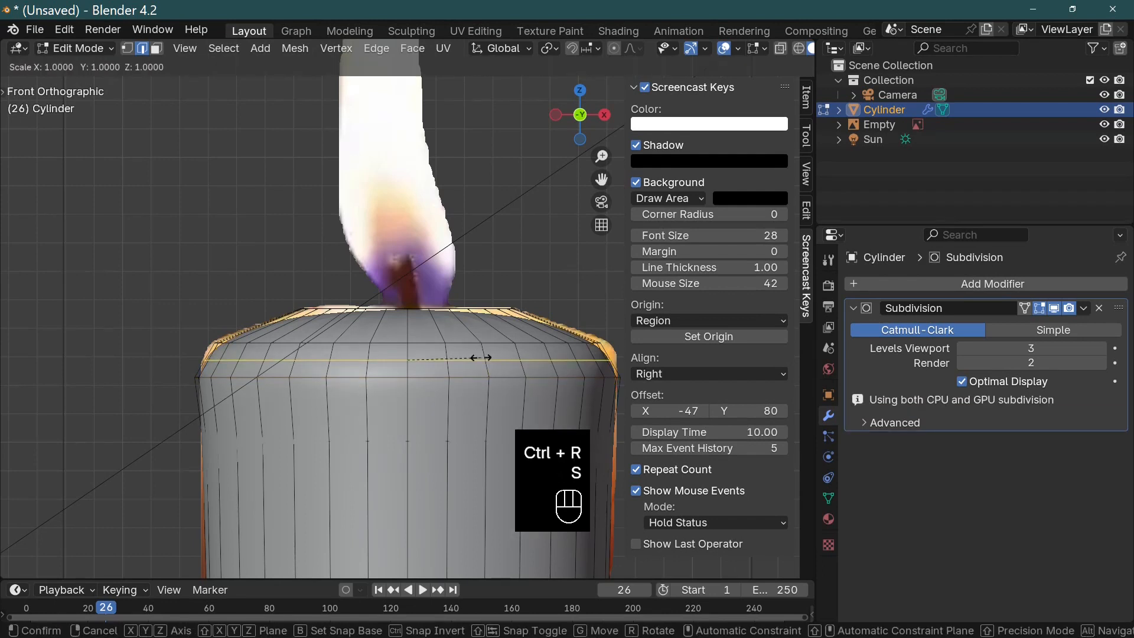
{"action": "right_click", "coordinate": [481, 358]}
{"action": "middle_click_drag", "start_coordinate": [481, 358], "coordinate": [440, 381]}
{"action": "key", "text": "KP_1"}
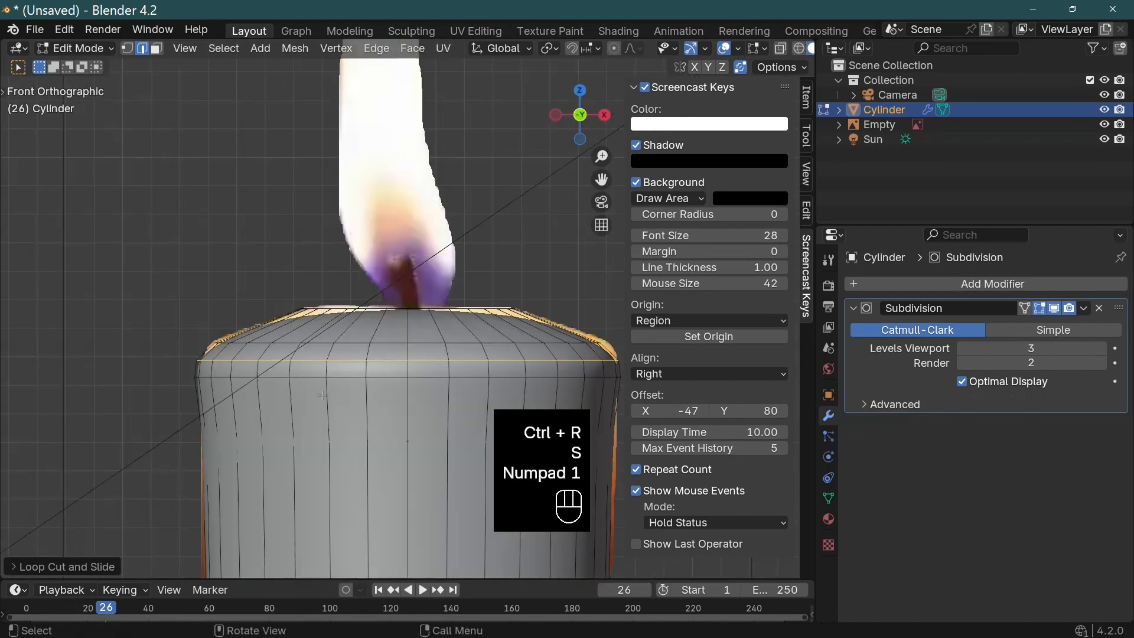
{"action": "middle_click_drag", "start_coordinate": [322, 395], "coordinate": [183, 136]}
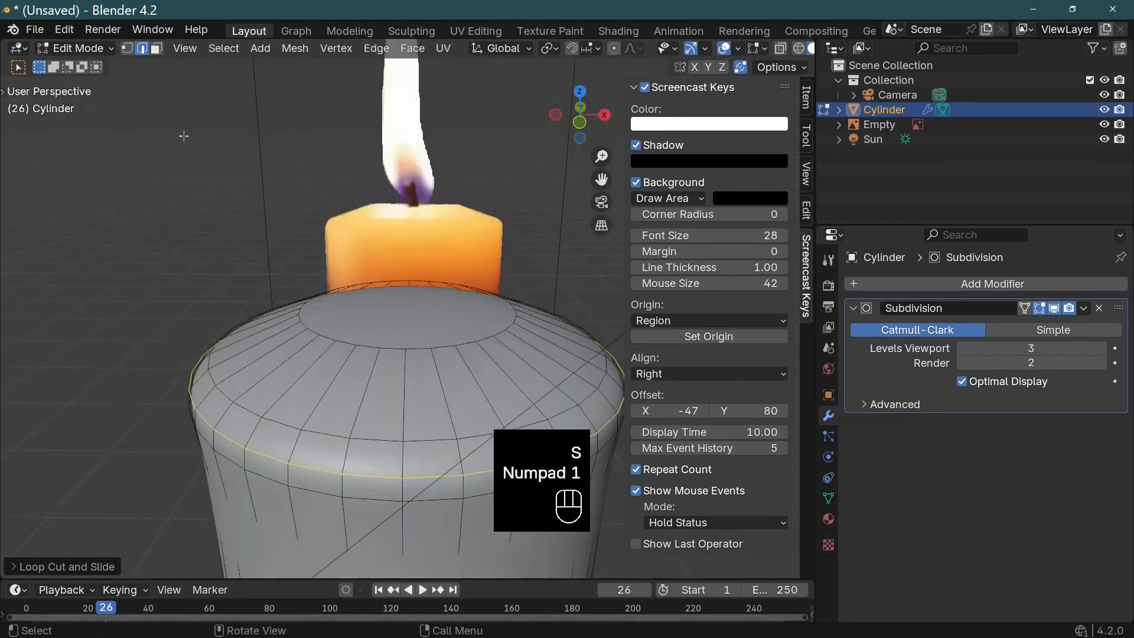
- Extrude the candle's top face in place and scale it inward to the wick's width
{"action": "key", "text": "KP_1"}
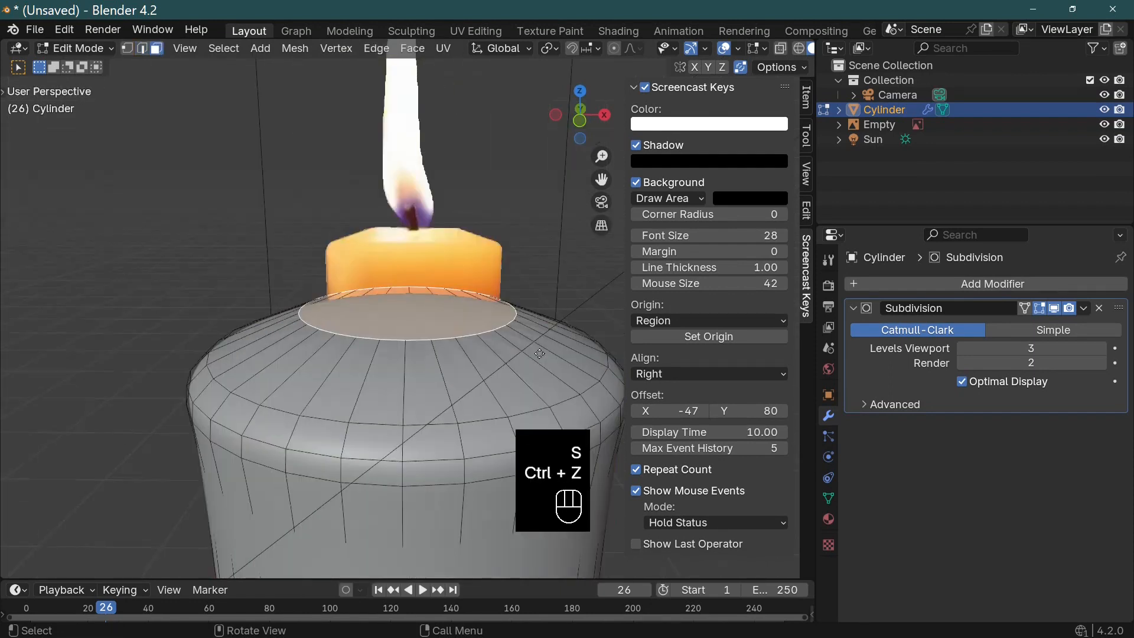
{"action": "key", "text": "e"}
{"action": "key", "text": "s"}
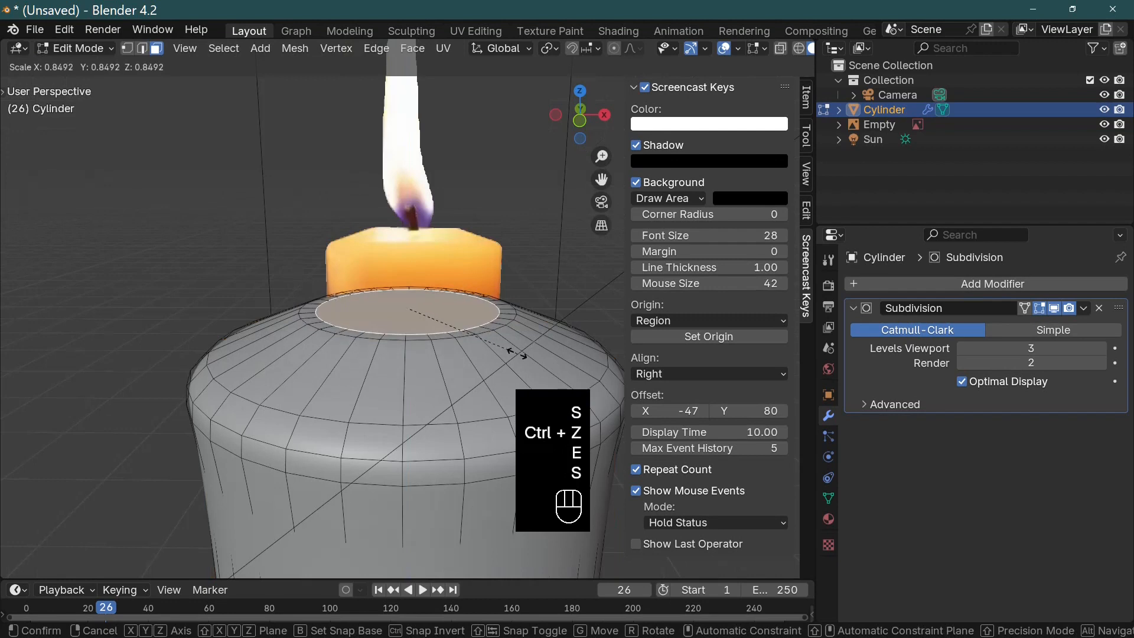
{"action": "left_click", "coordinate": [405, 328]}
- Extrude the small centre face upward in two stages to the reference wick's height, and shift its tip slightly sideways
{"action": "key", "text": "KP_1"}
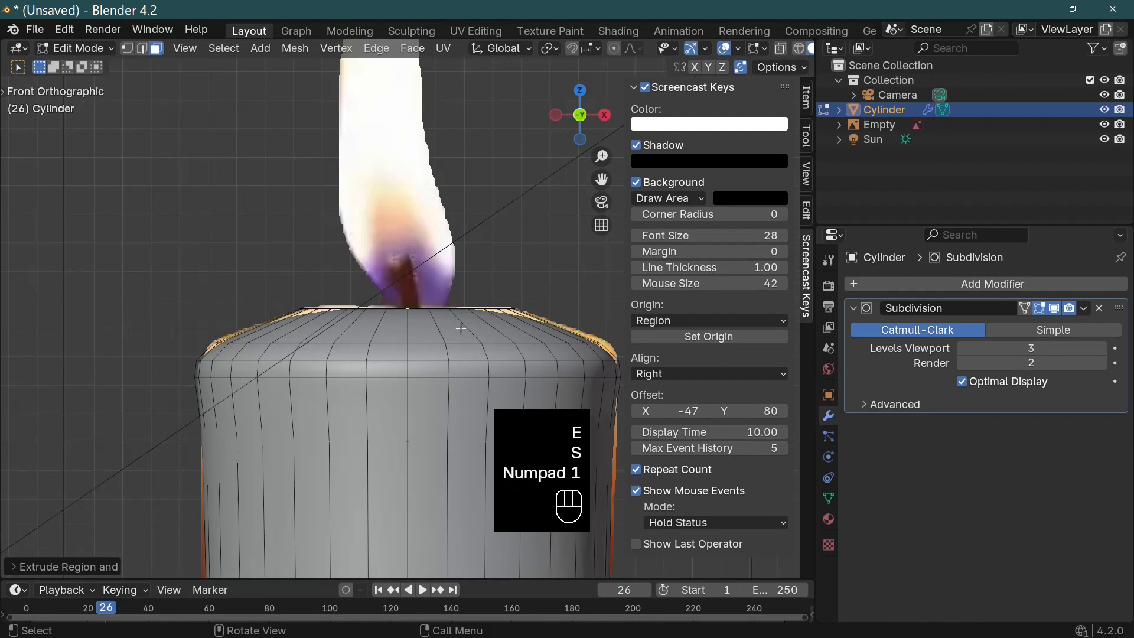
{"action": "key", "text": "e"}
{"action": "key", "text": "z"}
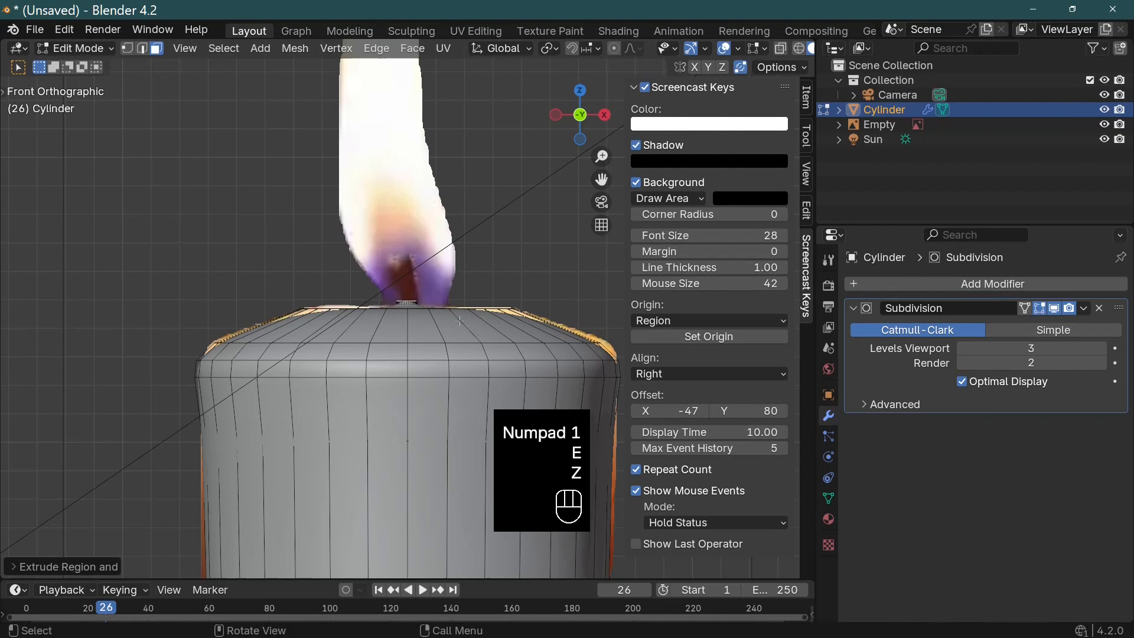
{"action": "left_click", "coordinate": [460, 321]}
{"action": "key", "text": "e"}
{"action": "left_click", "coordinate": [460, 287]}
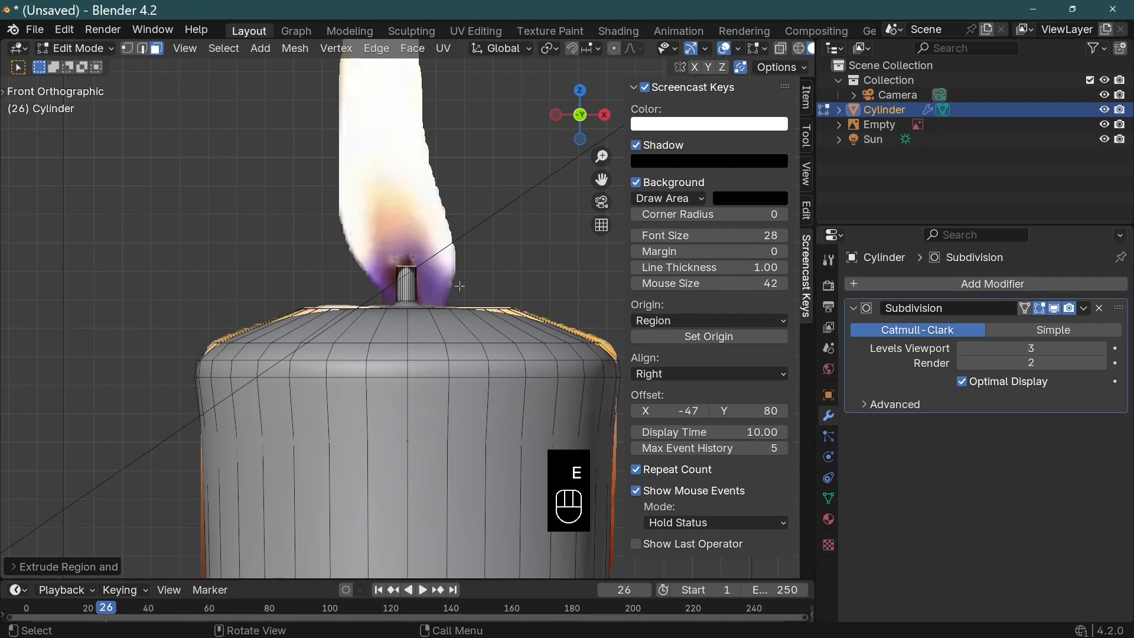
{"action": "key", "text": "g"}
{"action": "left_click", "coordinate": [456, 286]}
- Add a loop cut on the candle's top surface around the wick's base, and inspect the smoothed wick
{"action": "middle_click_drag", "start_coordinate": [455, 286], "coordinate": [471, 359]}
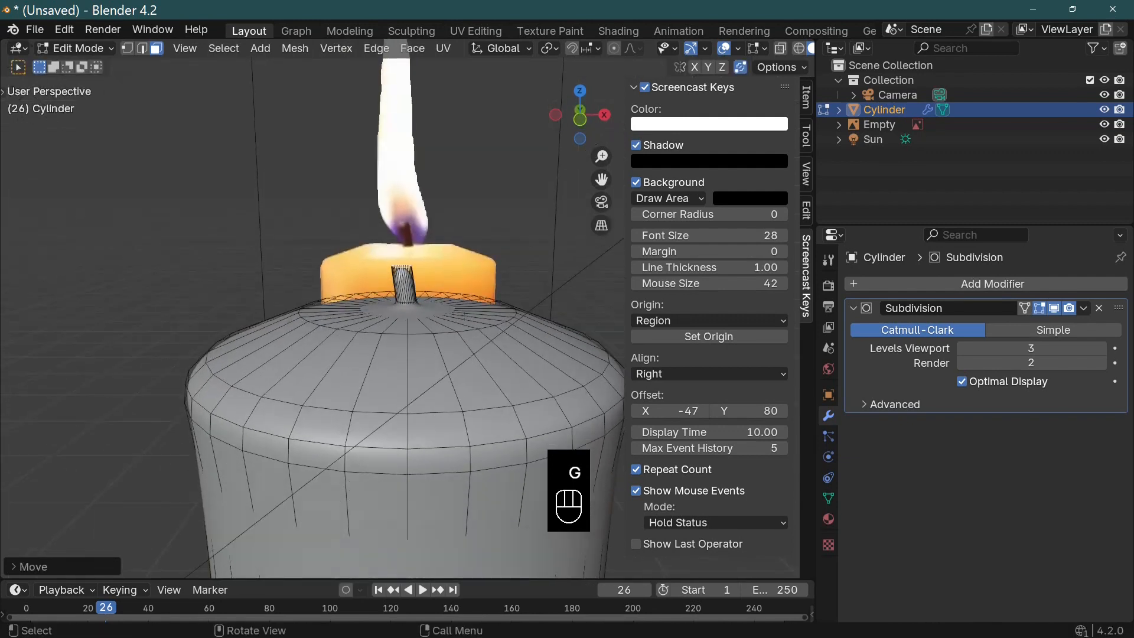
{"action": "scroll", "coordinate": [418, 228], "scroll_direction": "up", "scroll_amount": 2}
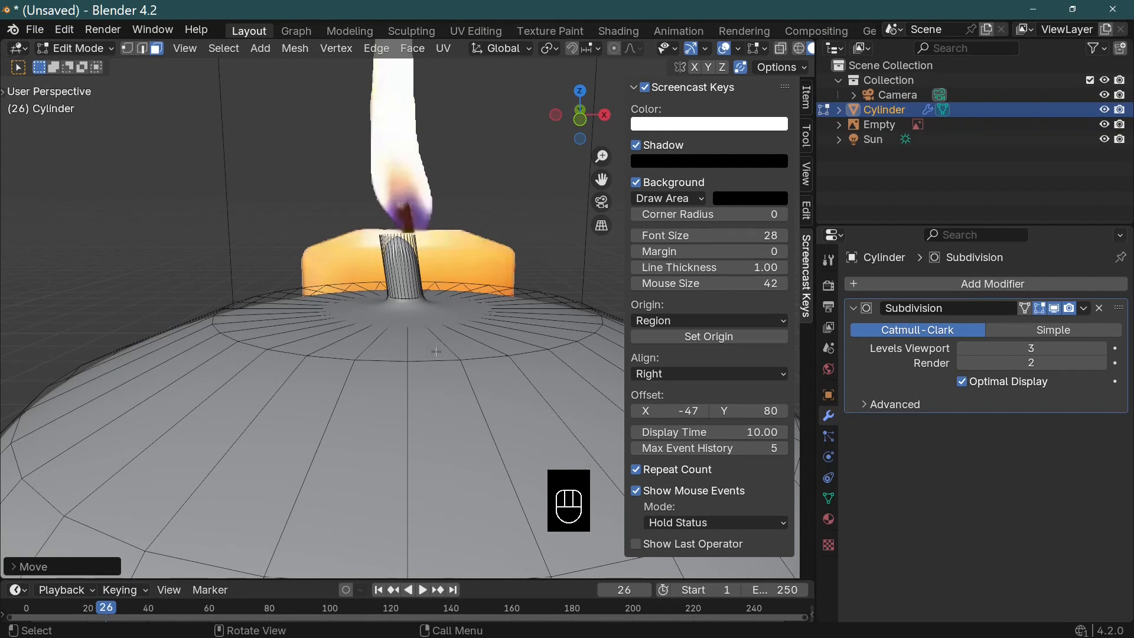
{"action": "left_click", "coordinate": [440, 334]}
{"action": "key", "text": "ctrl+r"}
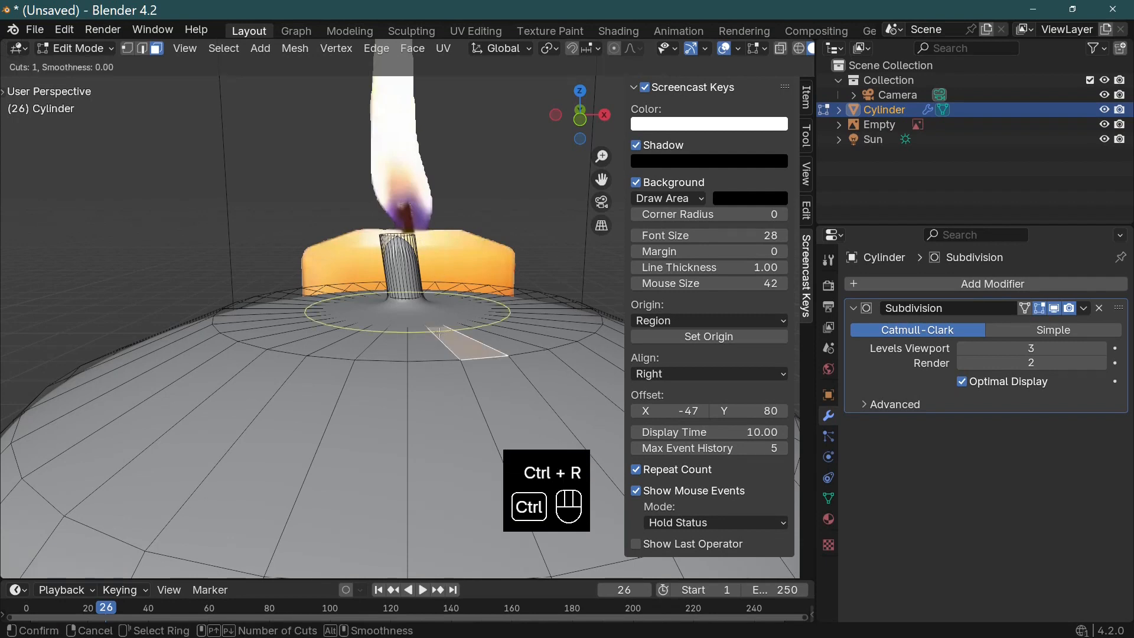
{"action": "left_click", "coordinate": [421, 329]}
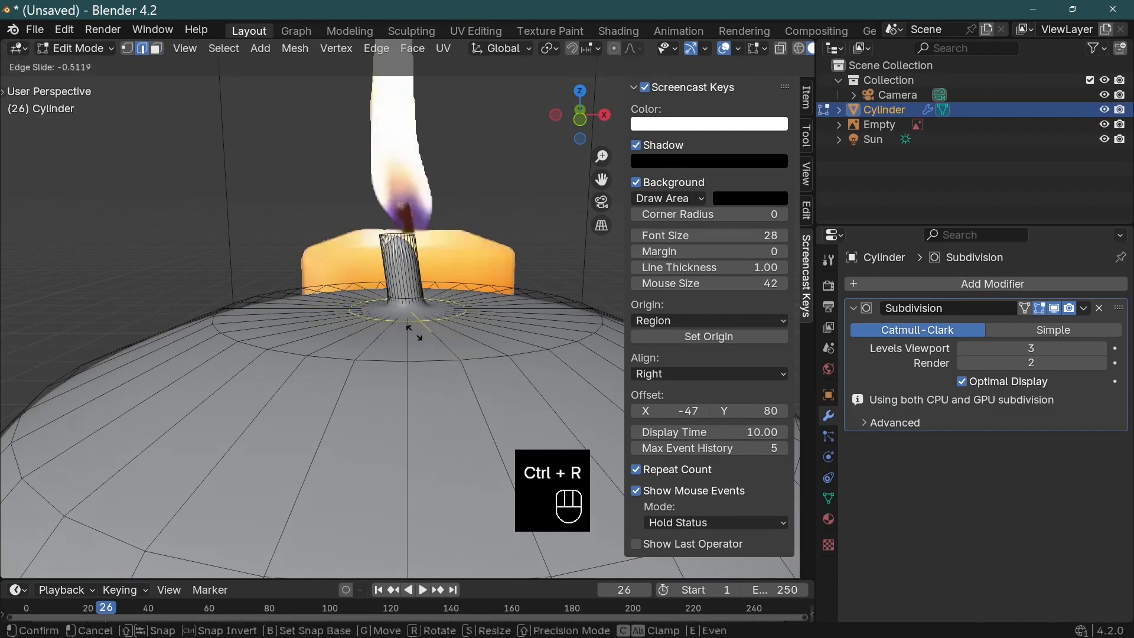
{"action": "left_click", "coordinate": [420, 329]}
{"action": "key", "text": "Tab"}
{"action": "middle_click_drag", "start_coordinate": [464, 356], "coordinate": [467, 387]}
{"action": "scroll", "coordinate": [467, 329], "scroll_direction": "up", "scroll_amount": 2}
{"action": "key", "text": "Tab"}
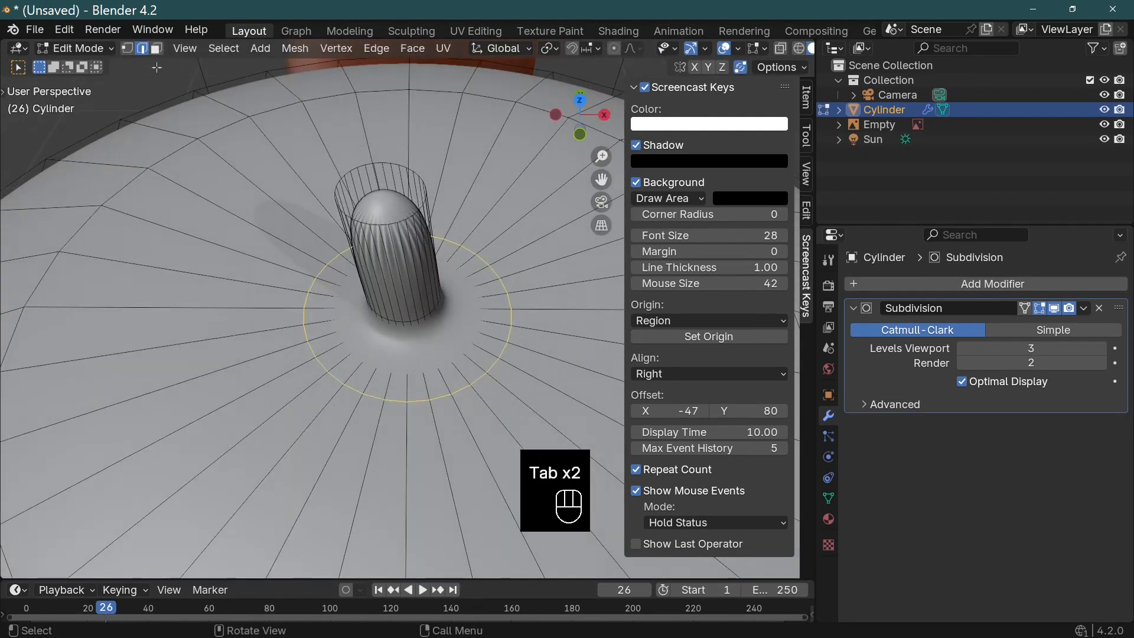
- Extrude the wick's tip face in place and scale it inward twice, the first time to about 0.85, to sharpen its rim
{"action": "left_click", "coordinate": [156, 49]}
{"action": "left_click", "coordinate": [388, 205]}
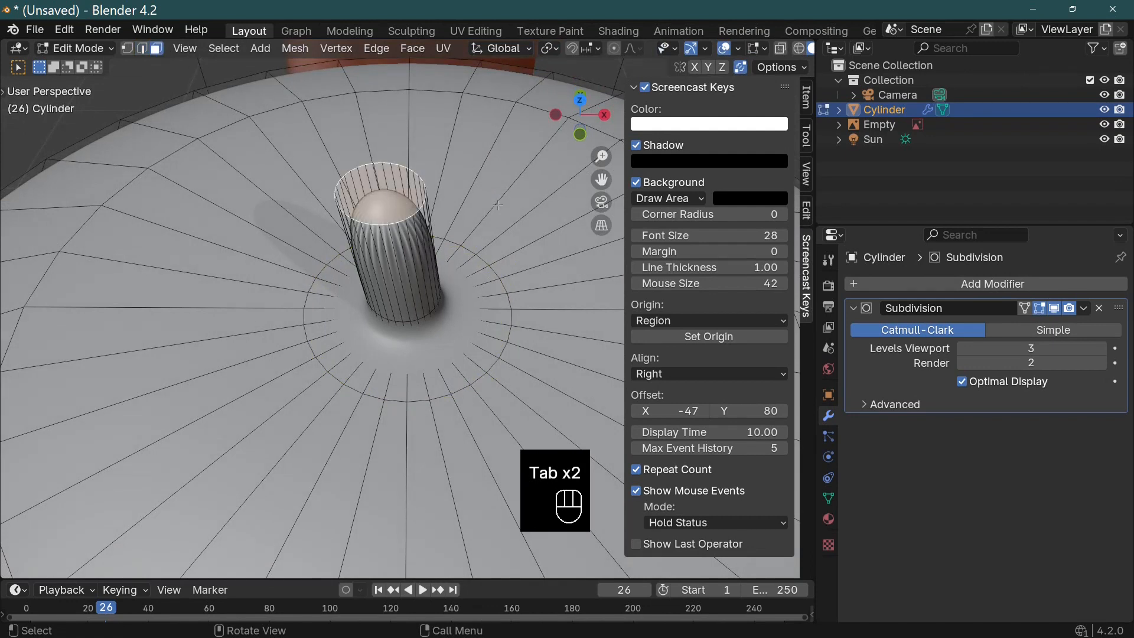
{"action": "key", "text": "e"}
{"action": "key", "text": "s"}
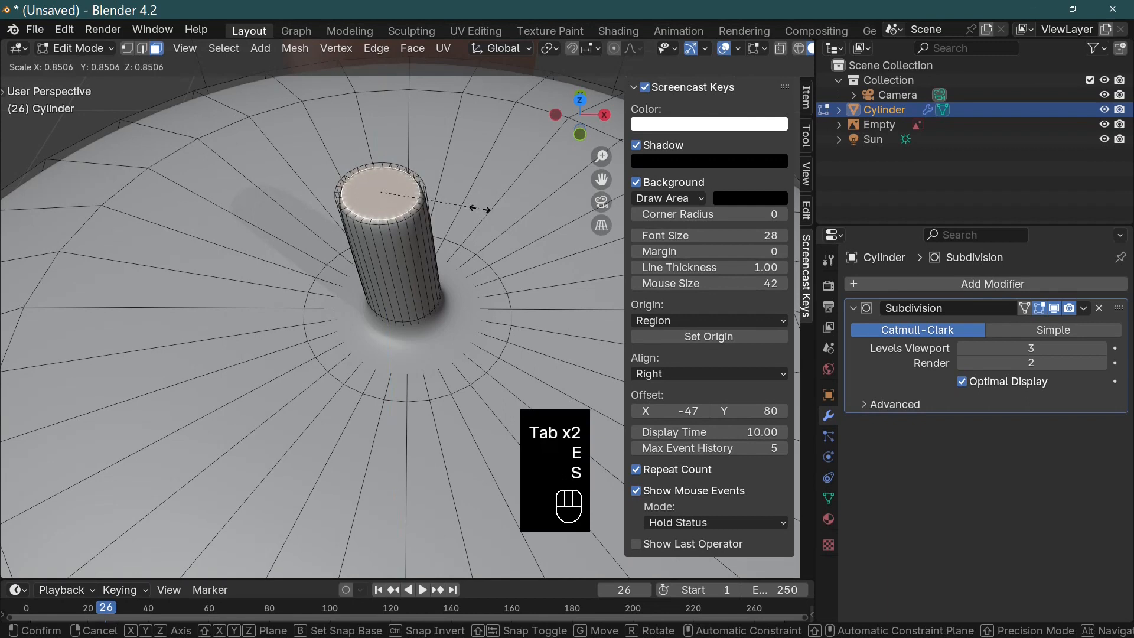
{"action": "left_click", "coordinate": [478, 208]}
{"action": "key", "text": "e"}
{"action": "key", "text": "s"}
{"action": "left_click", "coordinate": [461, 211]}
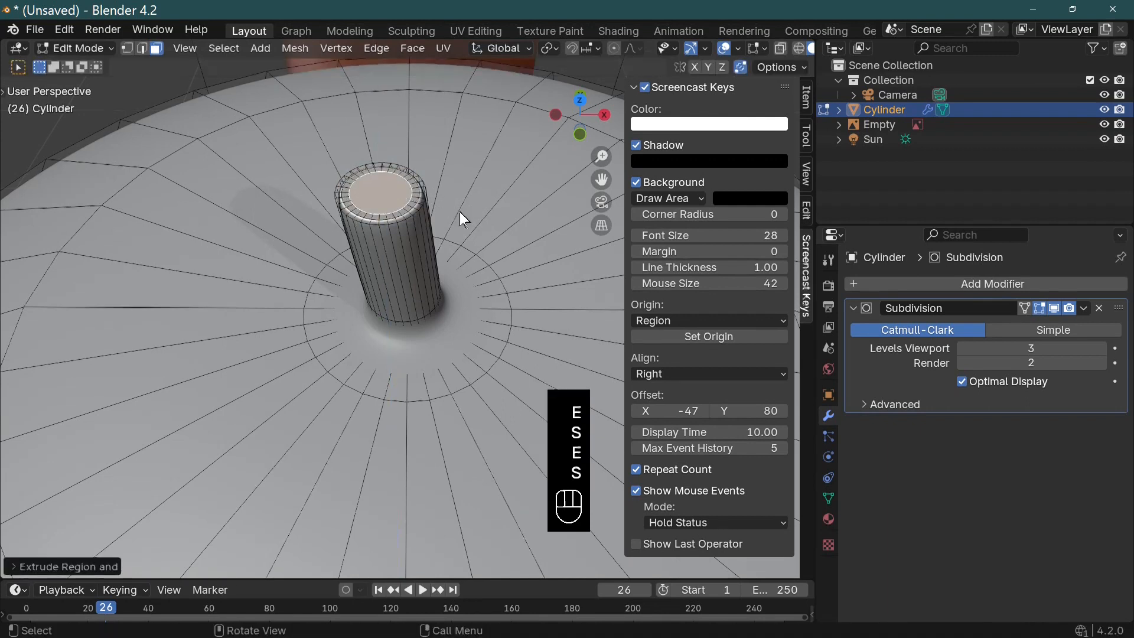
{"action": "key", "text": "Tab"}
- Inspect the whole candle, return to the front view and create a new material for the cylinder
{"action": "scroll", "coordinate": [468, 143], "scroll_direction": "down", "scroll_amount": 5}
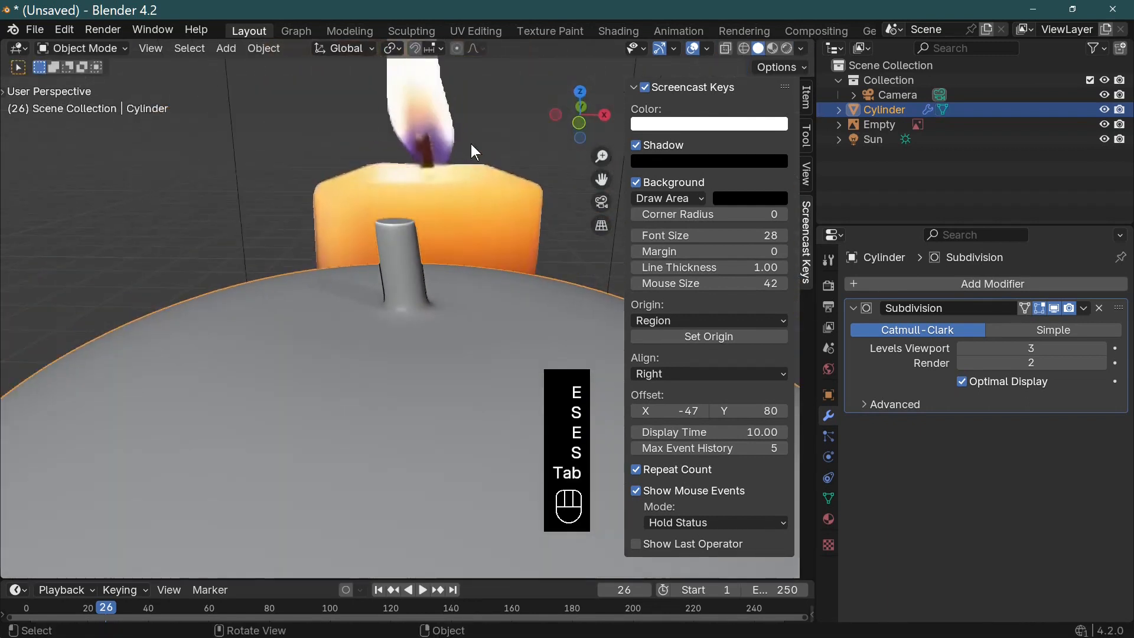
{"action": "scroll", "coordinate": [476, 124], "scroll_direction": "down", "scroll_amount": 4}
{"action": "middle_click_drag", "start_coordinate": [466, 418], "coordinate": [480, 309]}
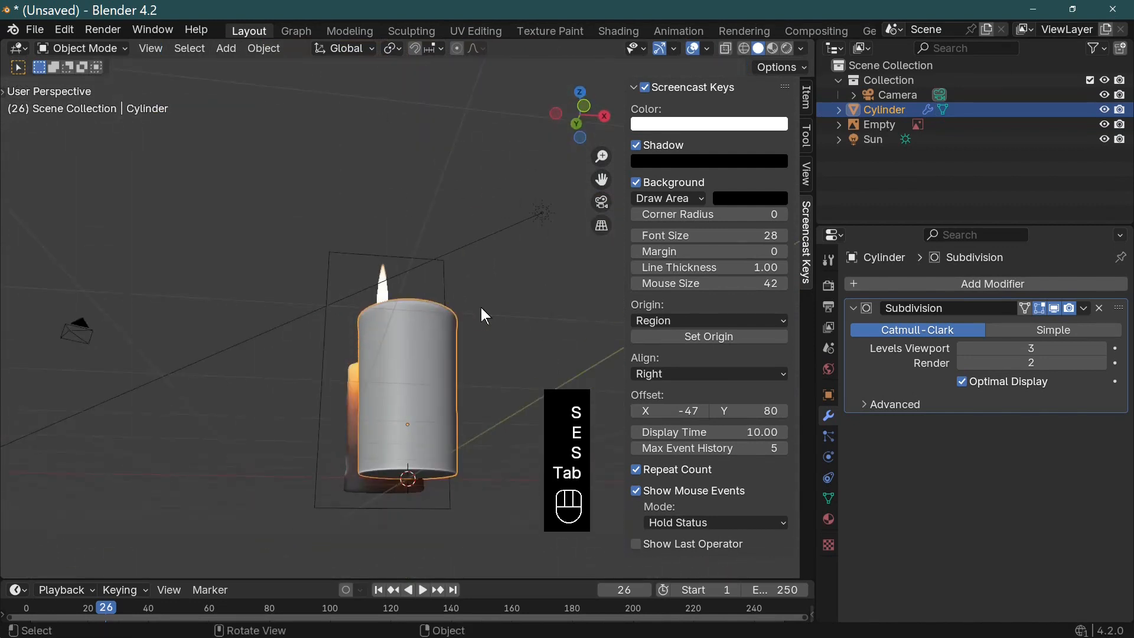
{"action": "key", "text": "KP_1"}
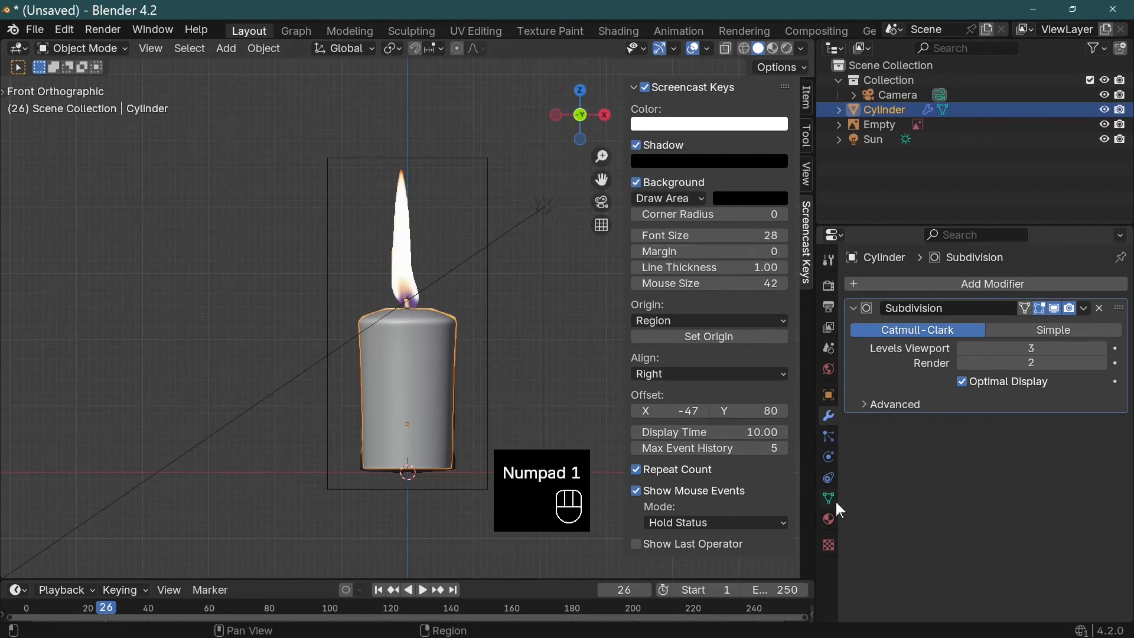
{"action": "left_click", "coordinate": [830, 520]}
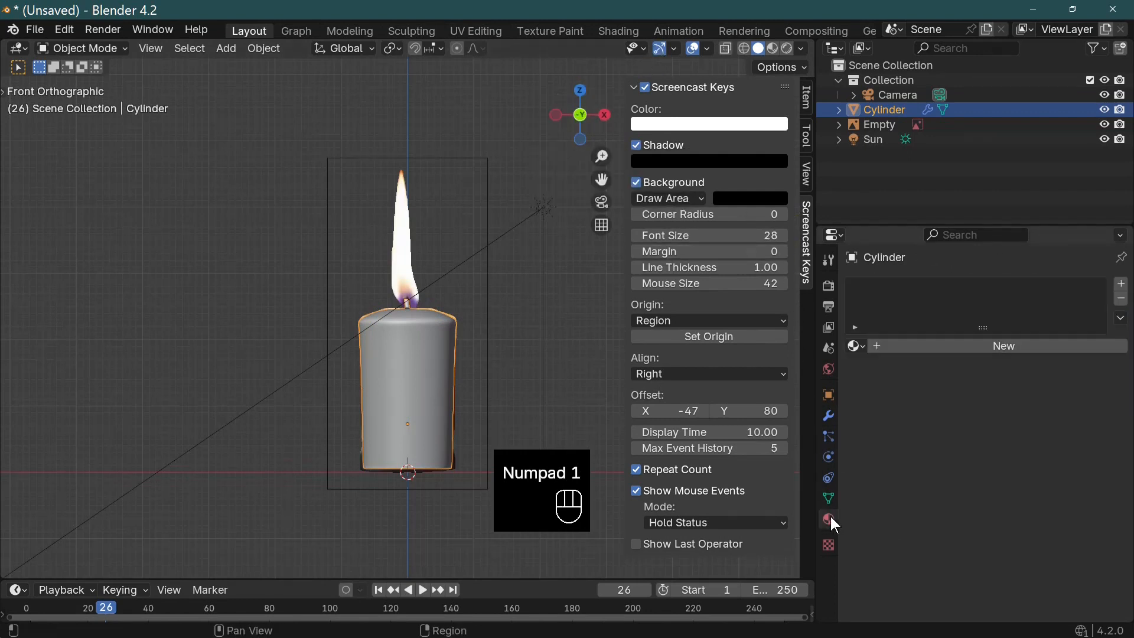
{"action": "left_click", "coordinate": [856, 346]}
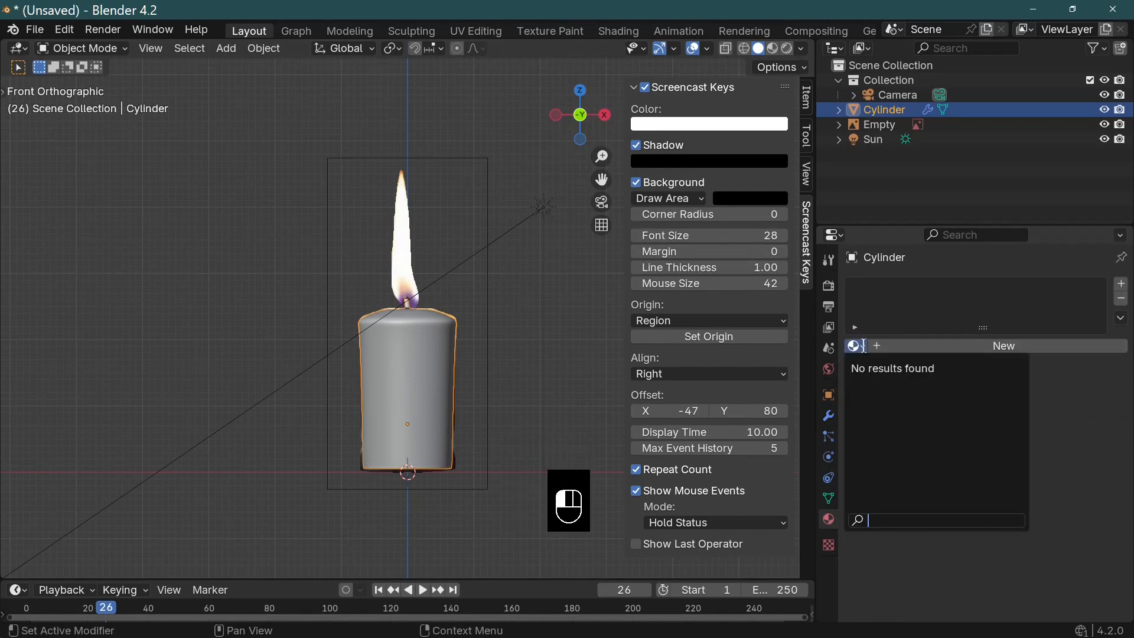
{"action": "left_click", "coordinate": [928, 345]}
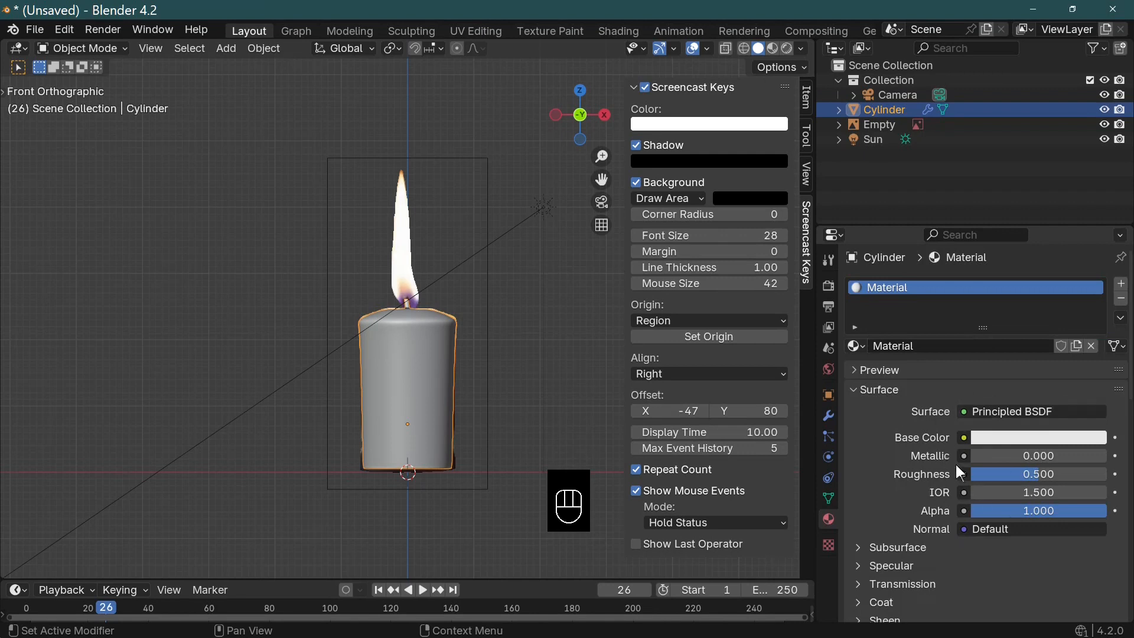
- Use candle.png from the "0 candle in the wind" folder as the material's Base Color image texture, and show the model in Material Preview
{"action": "left_click", "coordinate": [963, 438]}
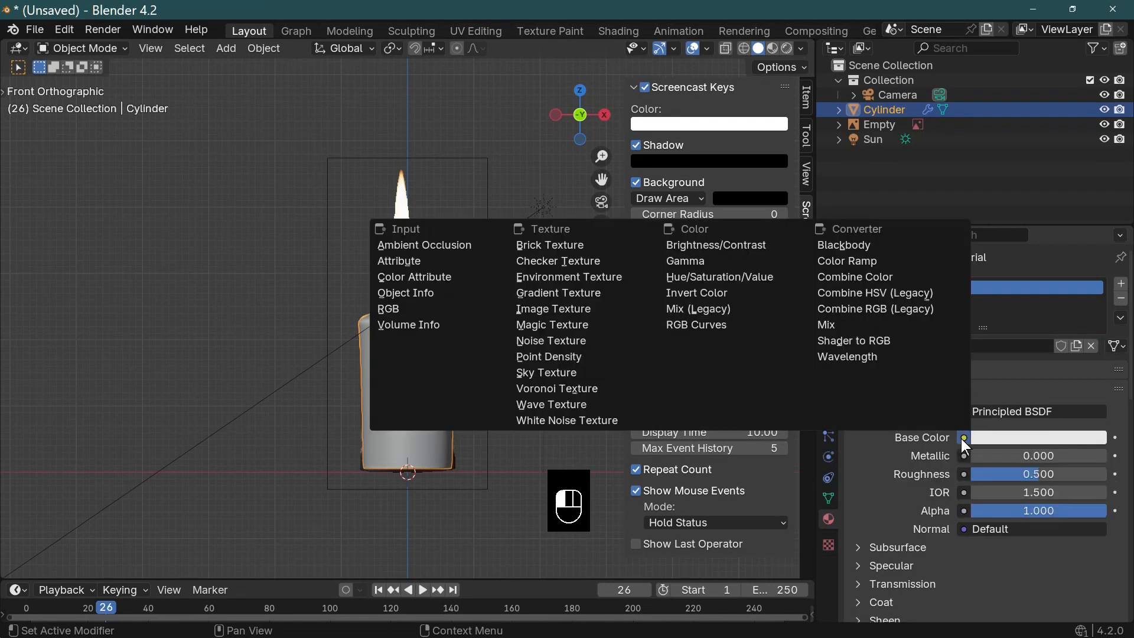
{"action": "left_click", "coordinate": [569, 310]}
{"action": "left_click", "coordinate": [1089, 456]}
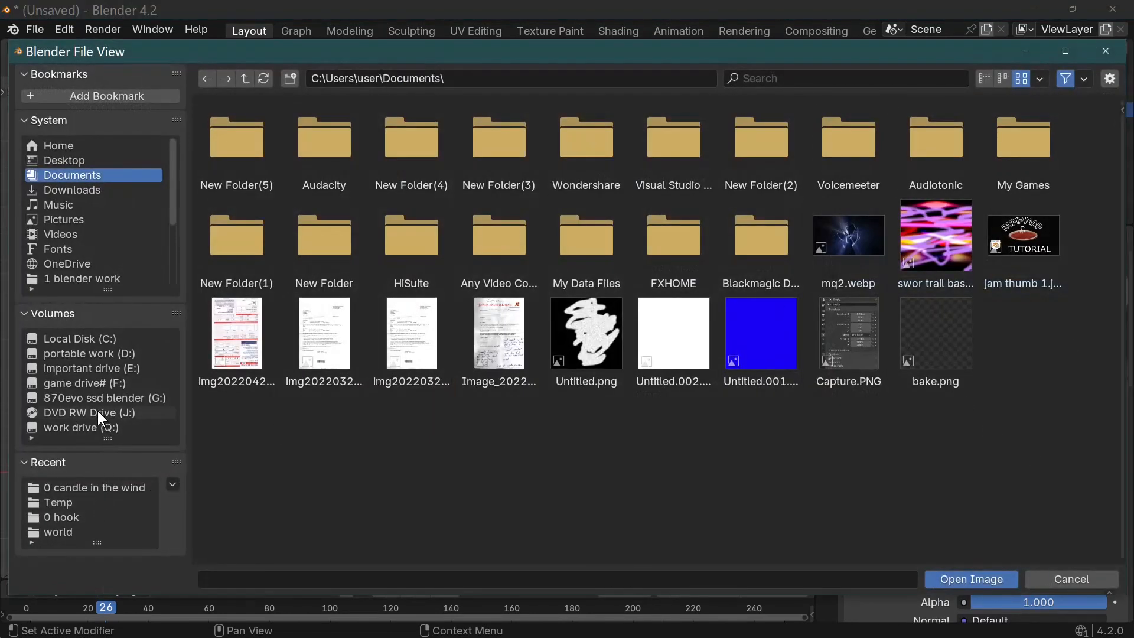
{"action": "double_click", "coordinate": [84, 487]}
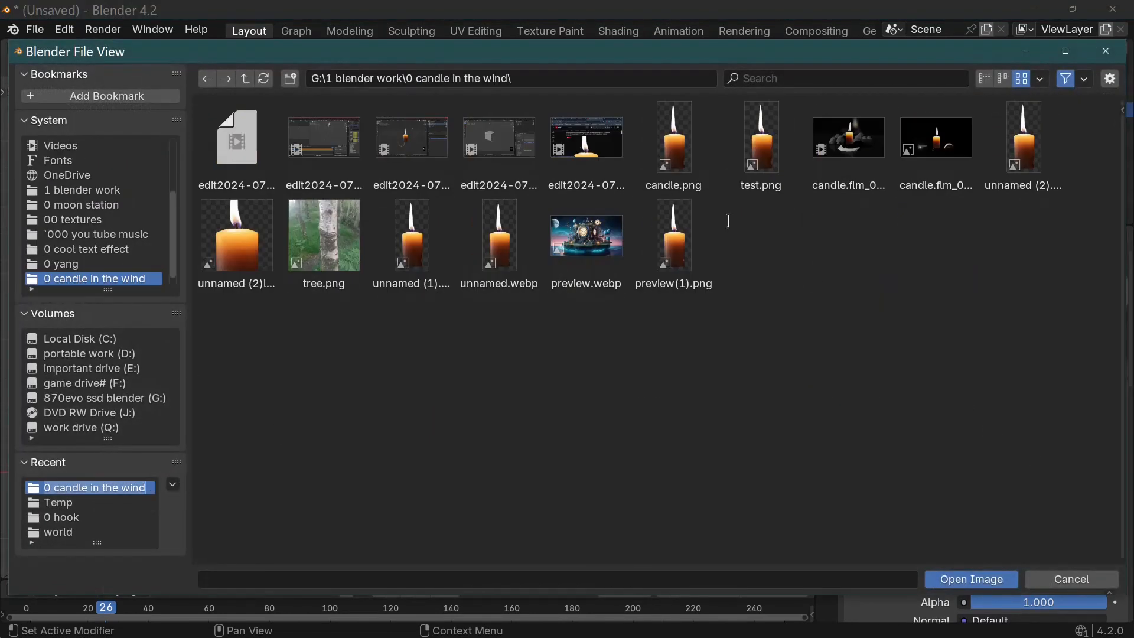
{"action": "double_click", "coordinate": [677, 142]}
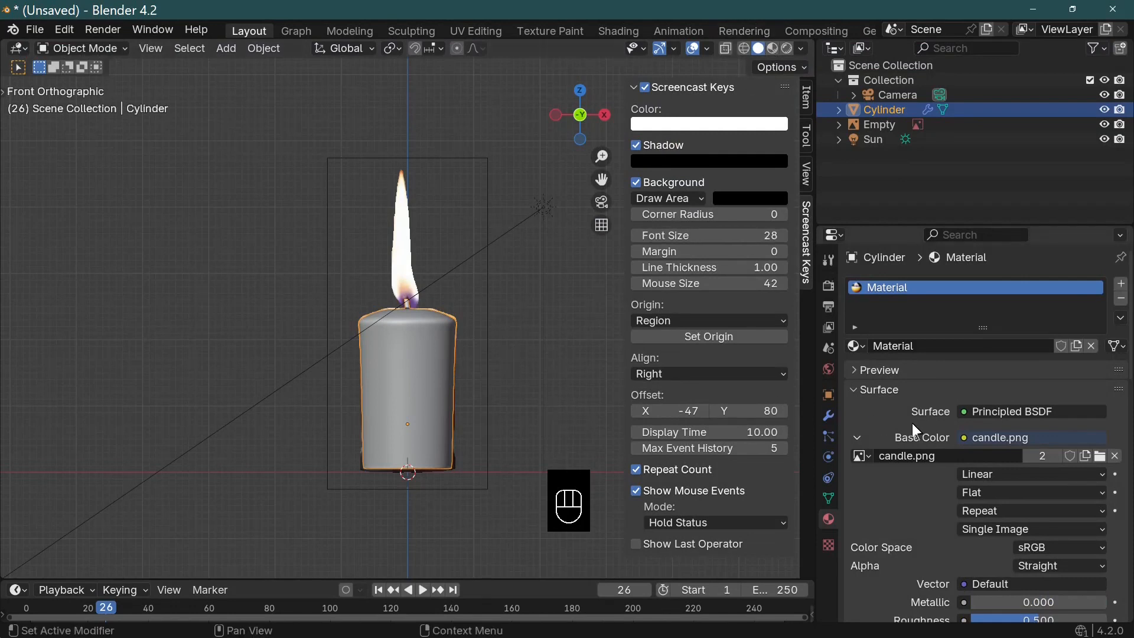
{"action": "left_click", "coordinate": [772, 48]}
{"action": "middle_click_drag", "start_coordinate": [533, 337], "coordinate": [490, 357]}
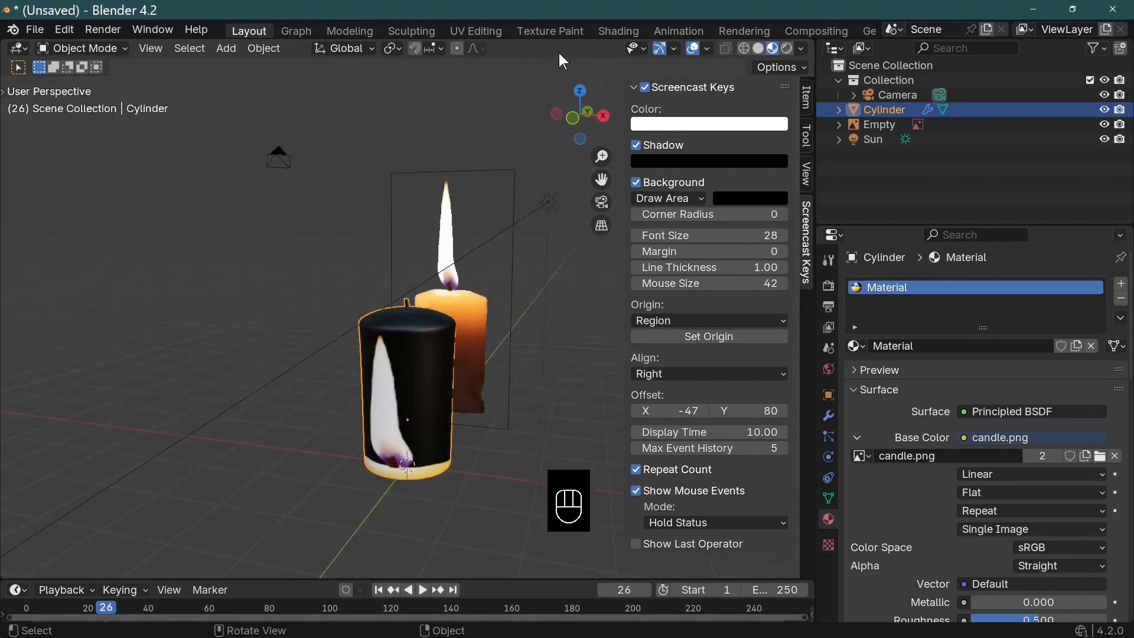
- Switch to the UV Editing workspace, select the whole cylinder mesh, and project its UVs from the front view
{"action": "left_click", "coordinate": [476, 31]}
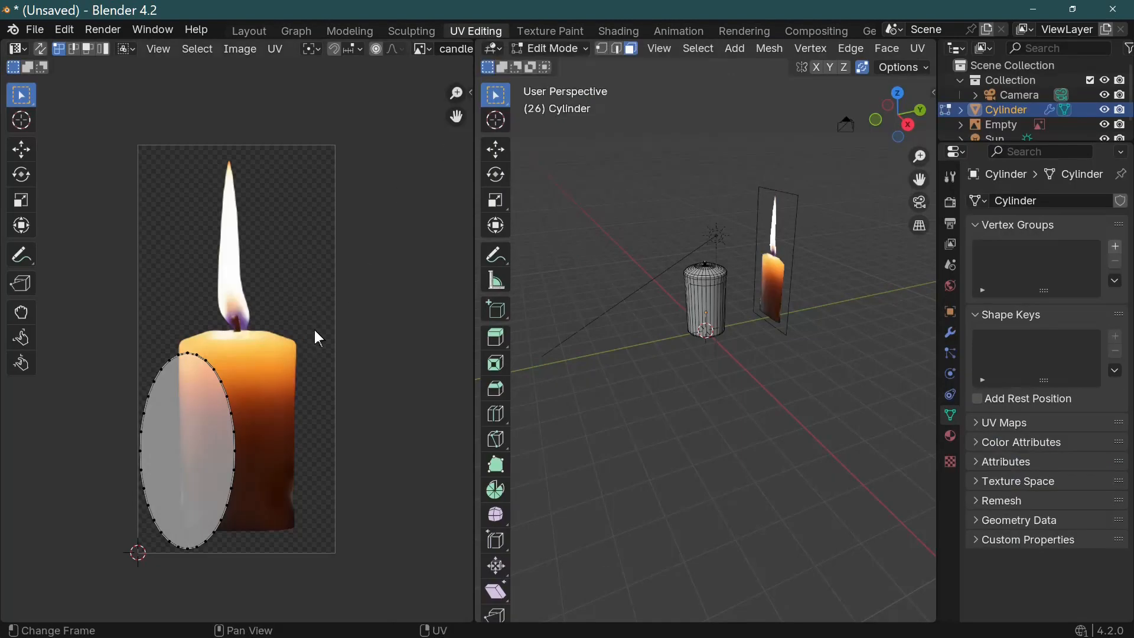
{"action": "left_click", "coordinate": [715, 307]}
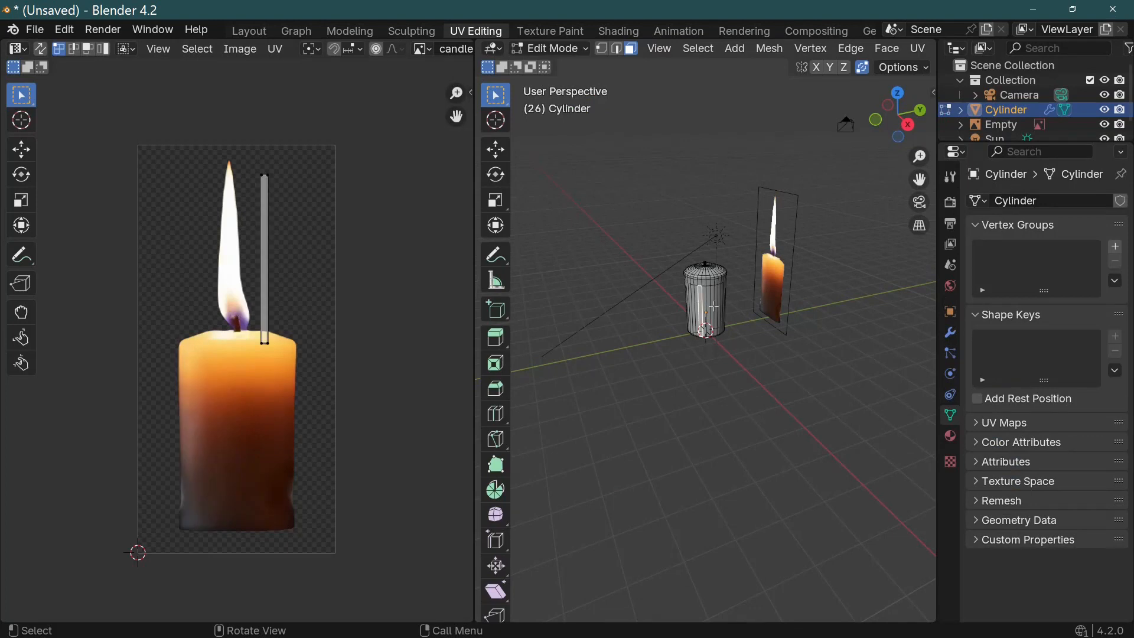
{"action": "key", "text": "a"}
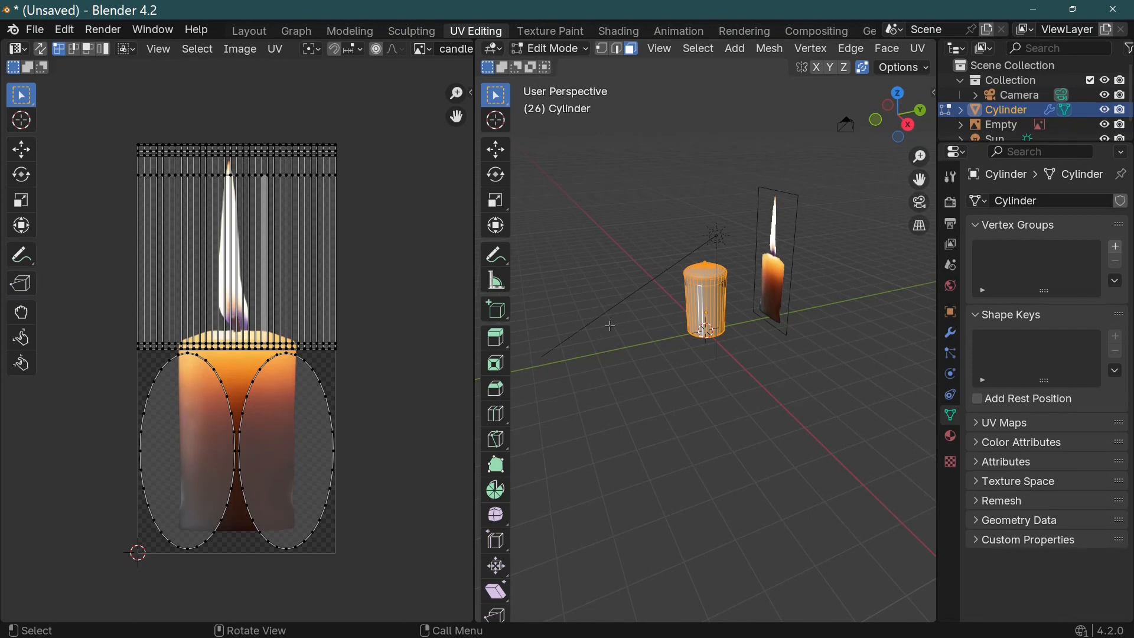
{"action": "key", "text": "KP_1"}
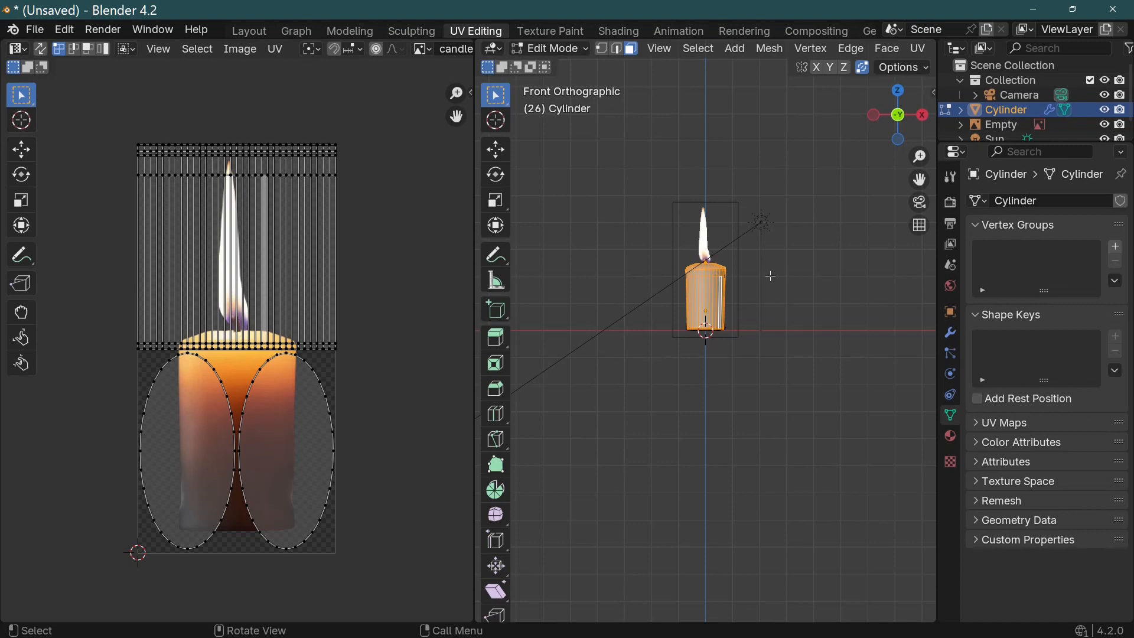
{"action": "key", "text": "u"}
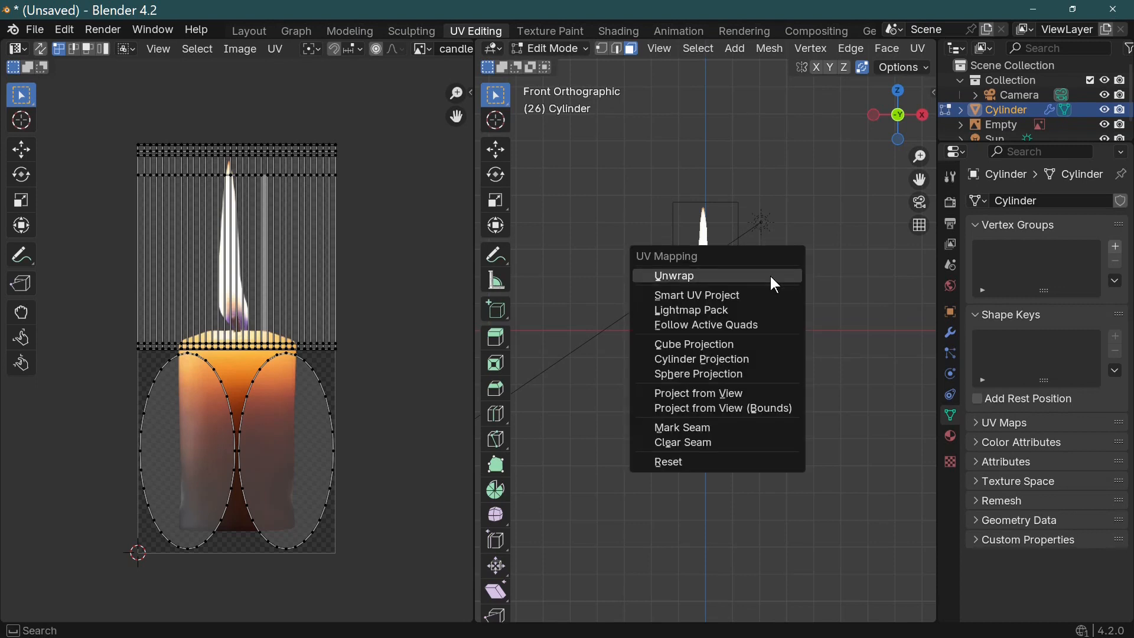
{"action": "left_click", "coordinate": [726, 388]}
- Select all the projected UVs, scale them up about 8.7 times, and move them over the candle body in the image
{"action": "scroll", "coordinate": [296, 374], "scroll_direction": "up", "scroll_amount": 4}
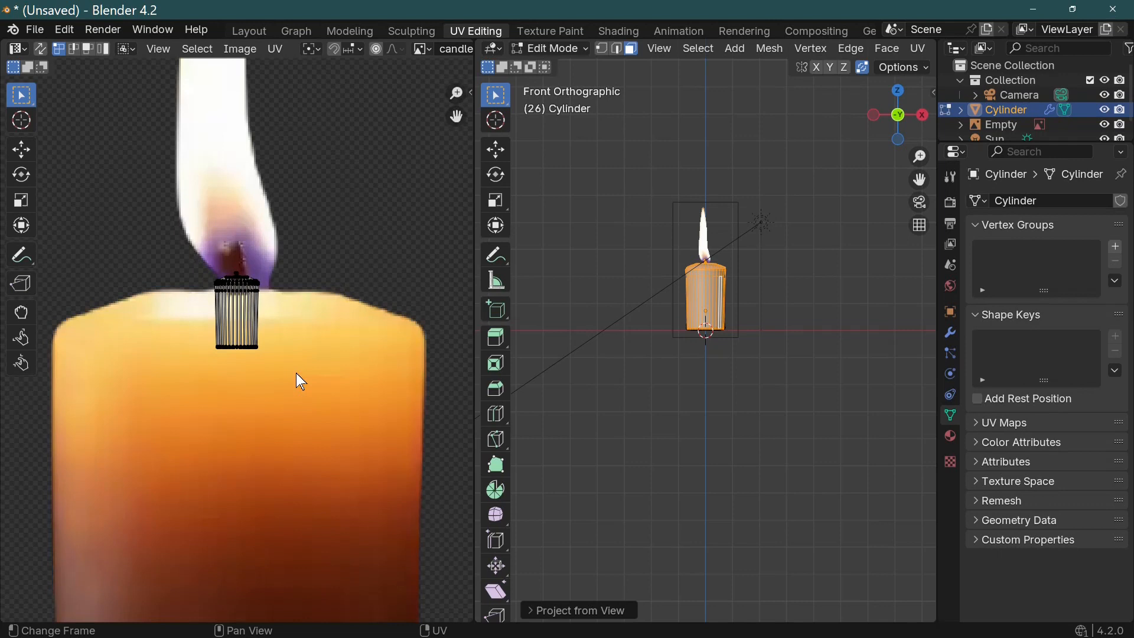
{"action": "key", "text": "a"}
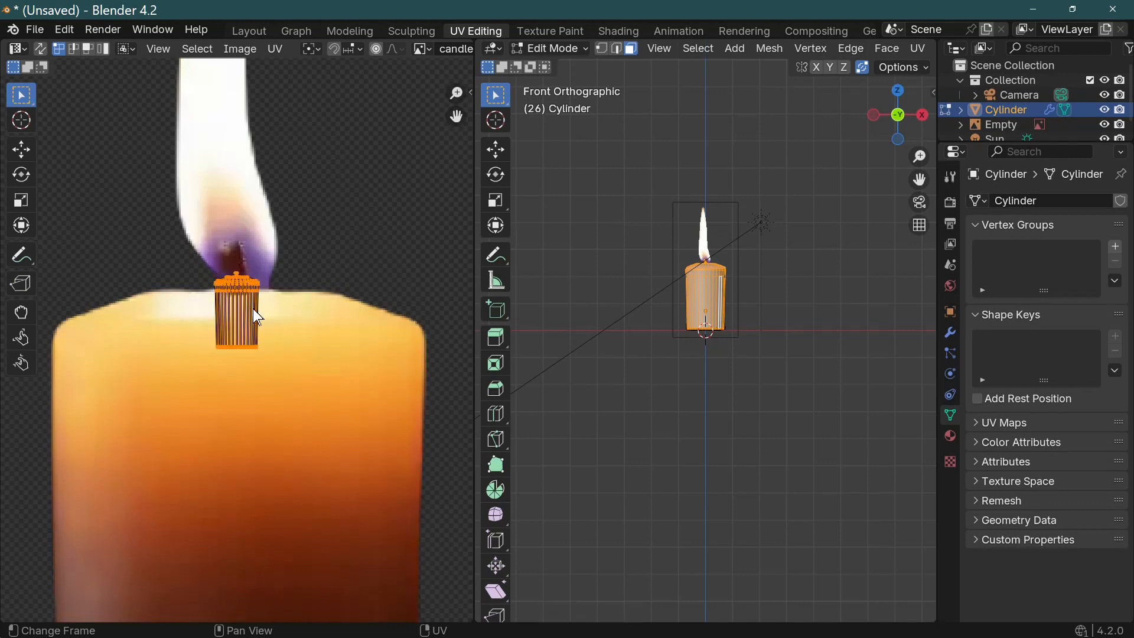
{"action": "scroll", "coordinate": [314, 337], "scroll_direction": "down", "scroll_amount": 4}
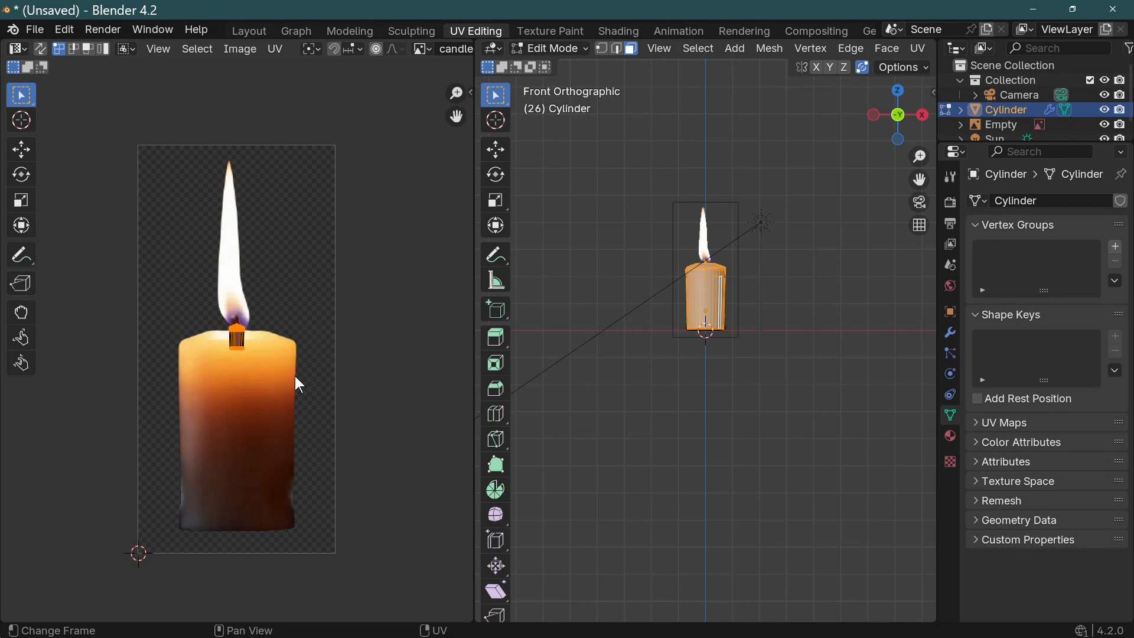
{"action": "key", "text": "g"}
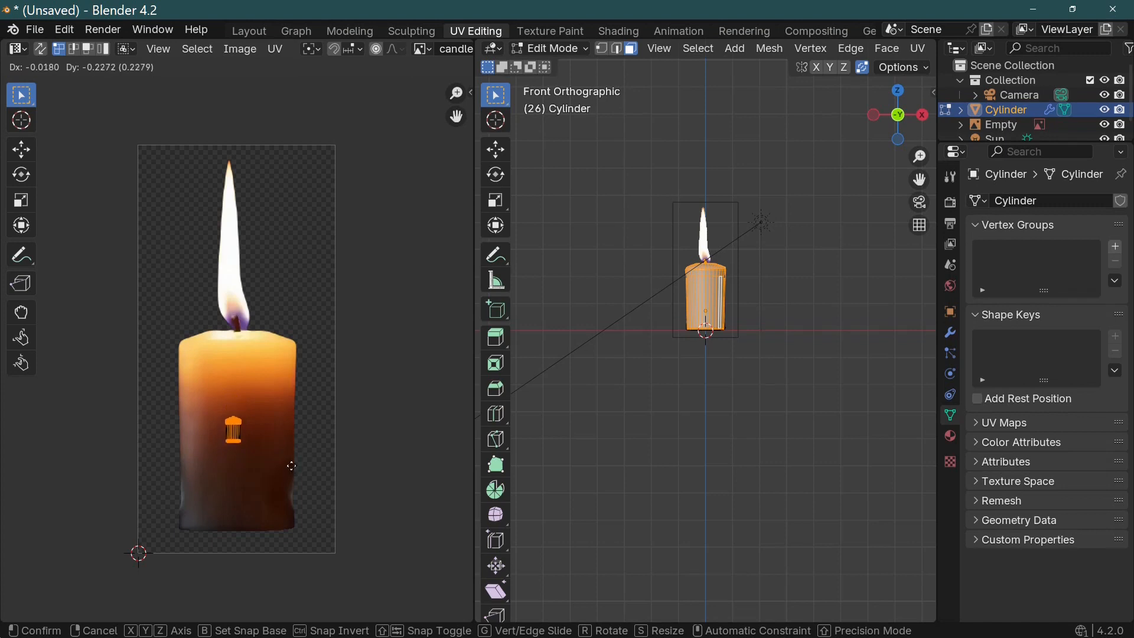
{"action": "left_click", "coordinate": [295, 475]}
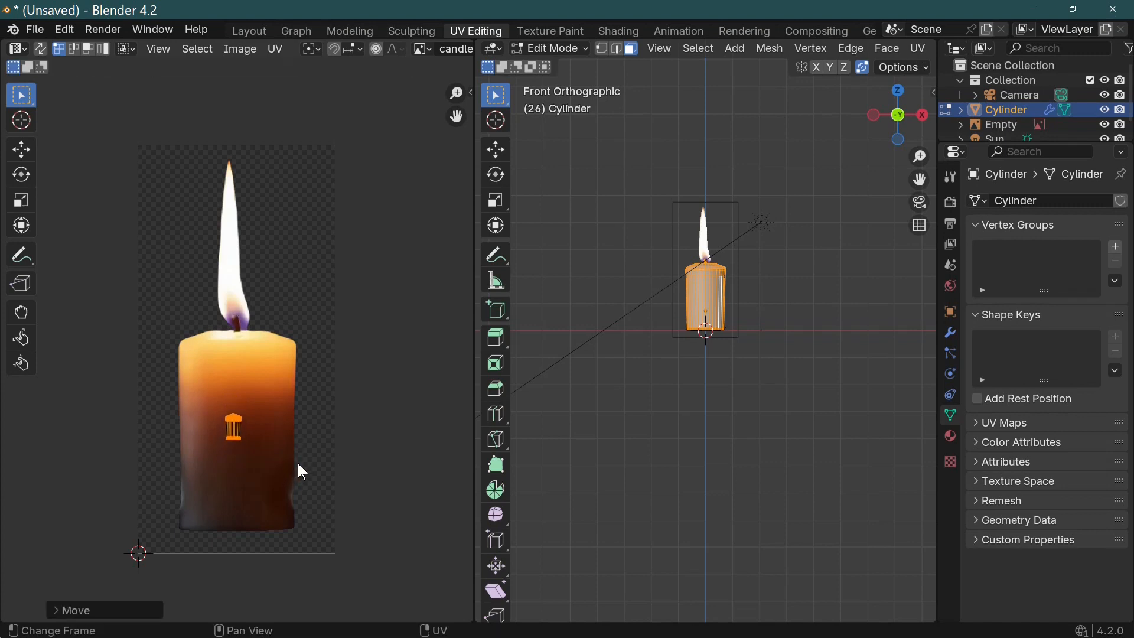
{"action": "key", "text": "s"}
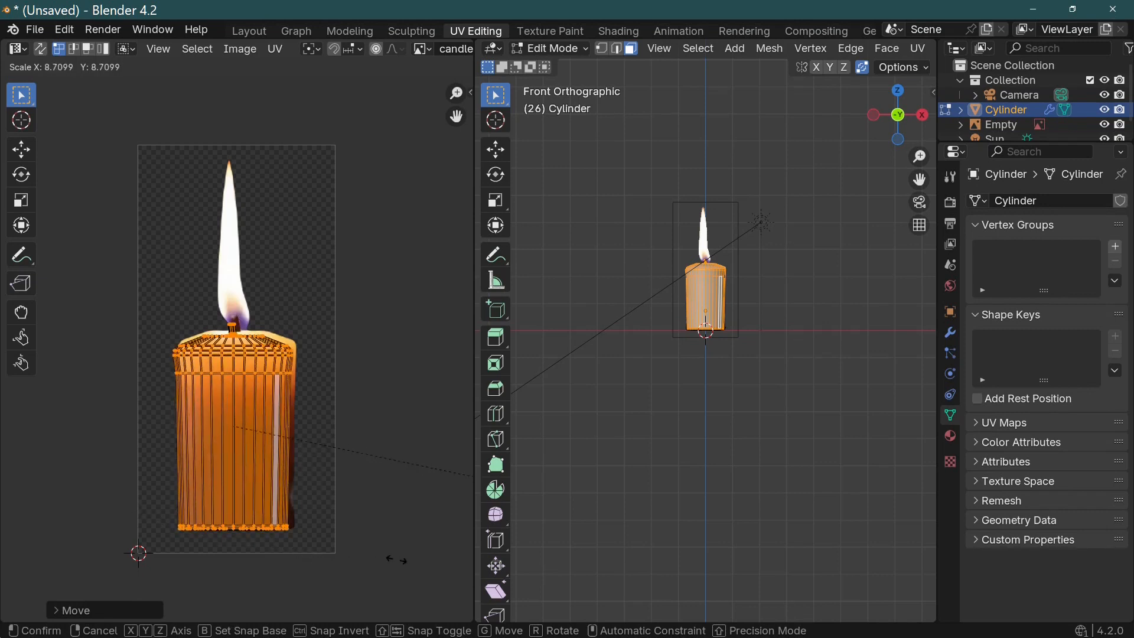
{"action": "left_click", "coordinate": [349, 522]}
{"action": "key", "text": "g"}
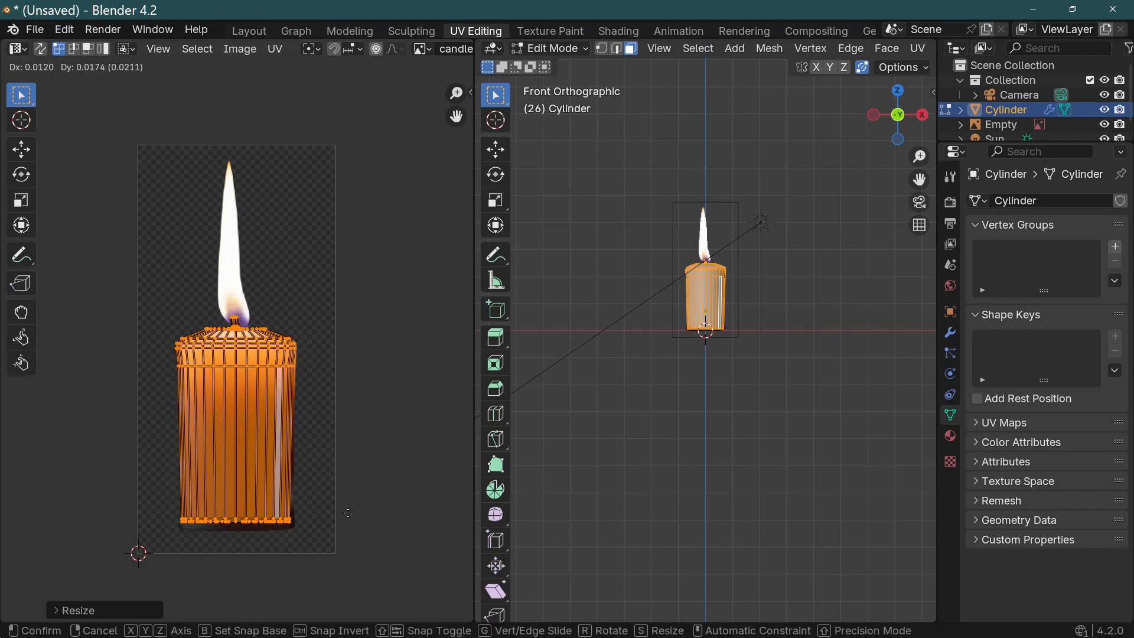
{"action": "left_click", "coordinate": [353, 522]}
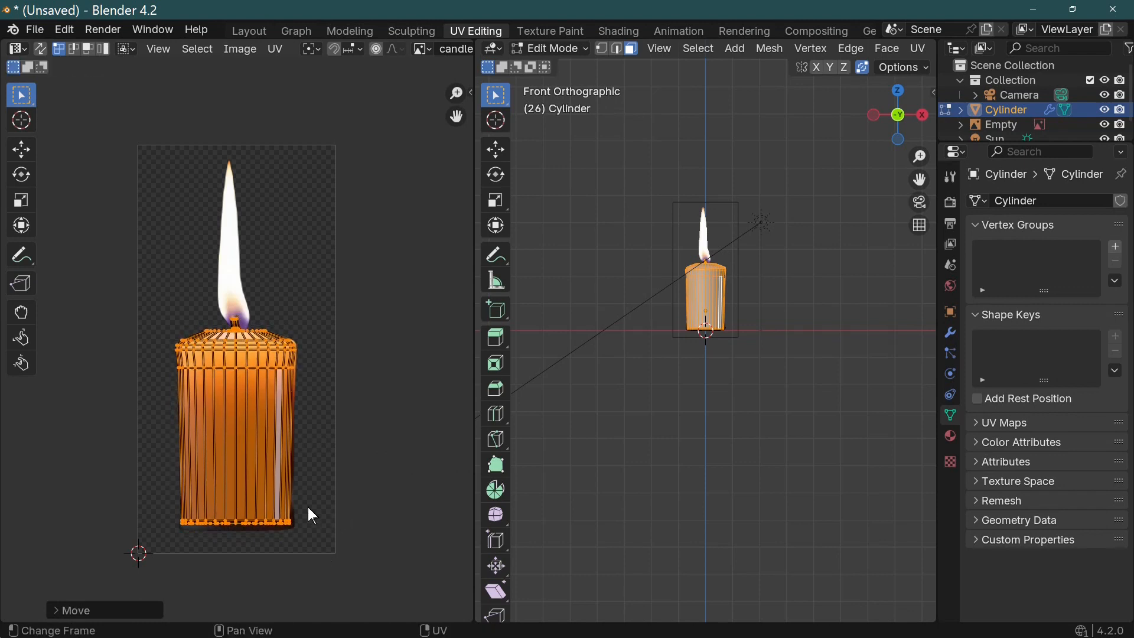
- Fit the UVs inside the candle's outline by scaling them down slightly, stretching them about 1.02 along Y, and shifting them about 0.007 along X
{"action": "scroll", "coordinate": [310, 502], "scroll_direction": "up", "scroll_amount": 4}
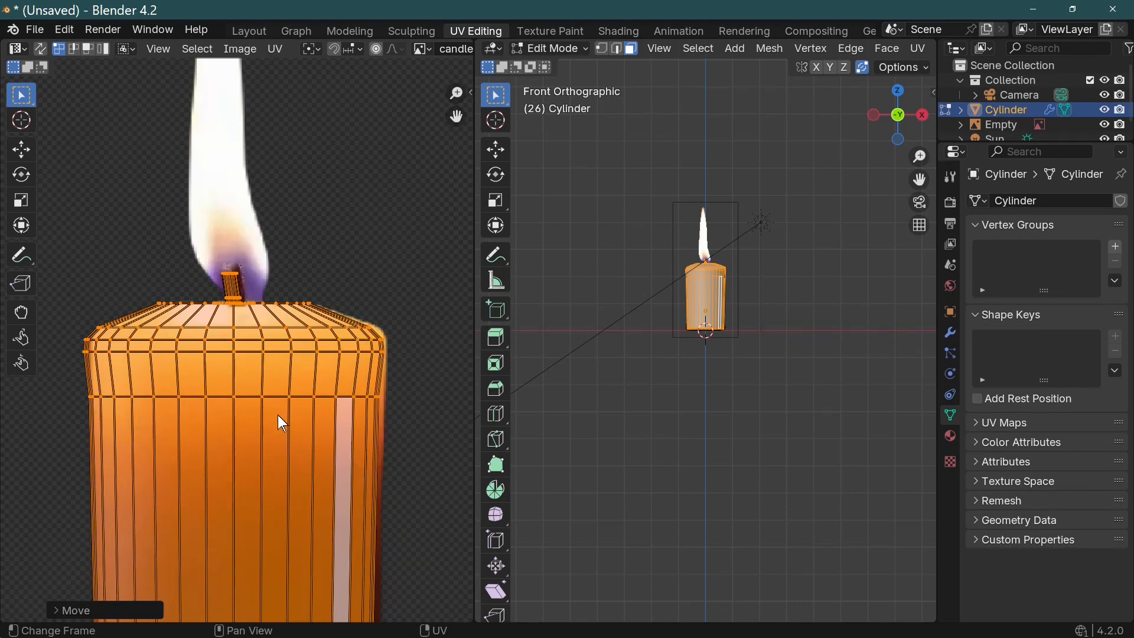
{"action": "key", "text": "s"}
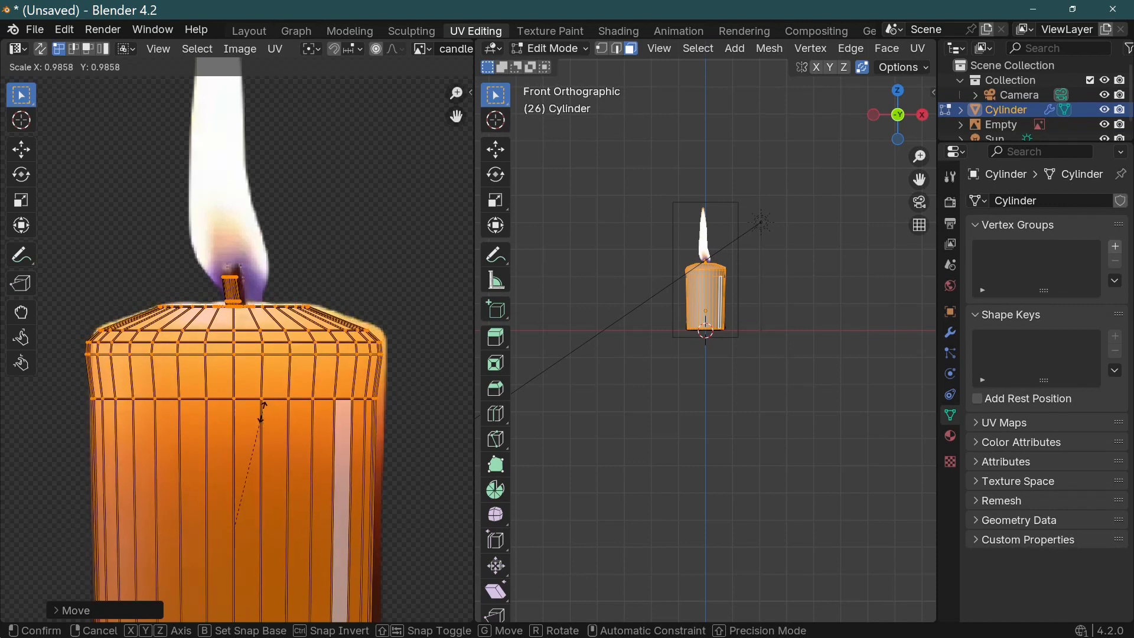
{"action": "left_click", "coordinate": [286, 443]}
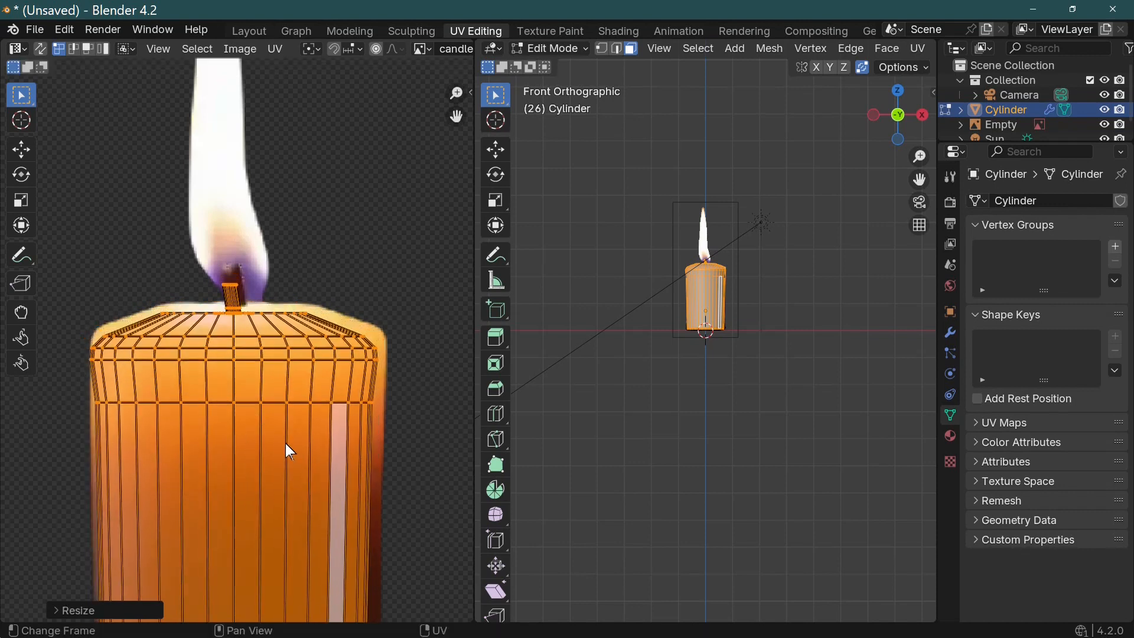
{"action": "scroll", "coordinate": [286, 447], "scroll_direction": "down", "scroll_amount": 2}
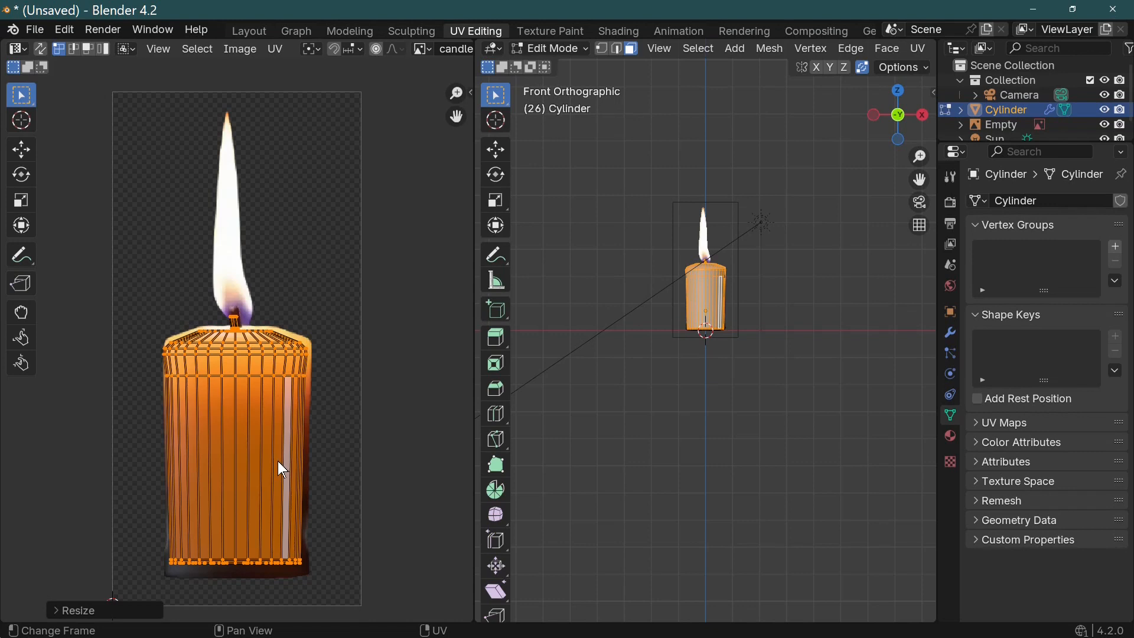
{"action": "key", "text": "s"}
{"action": "key", "text": "y"}
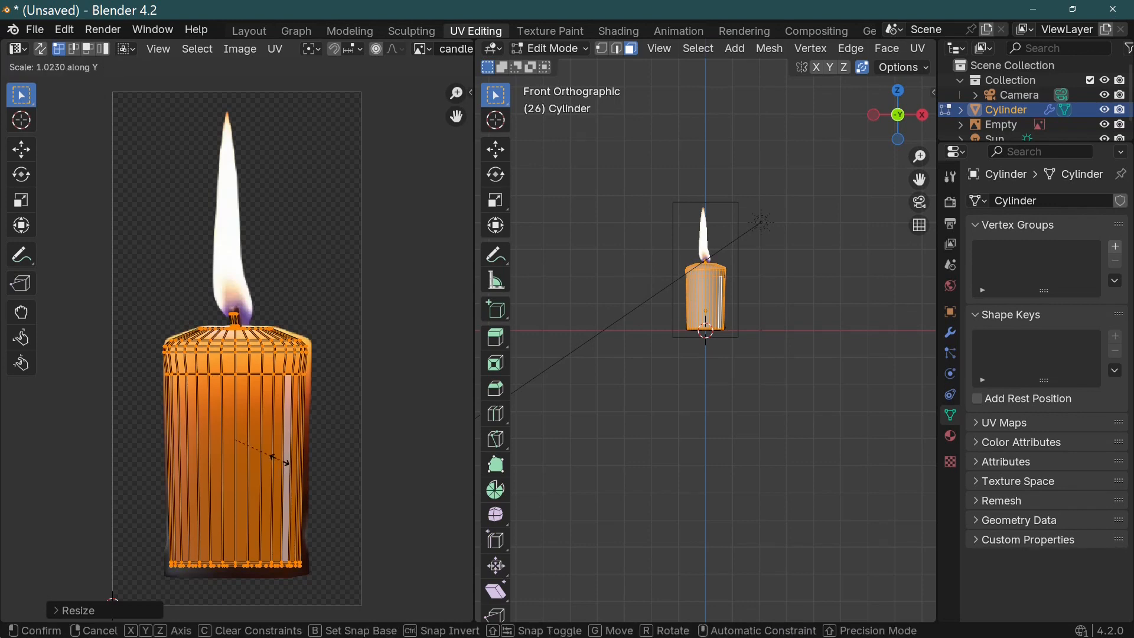
{"action": "left_click", "coordinate": [281, 467]}
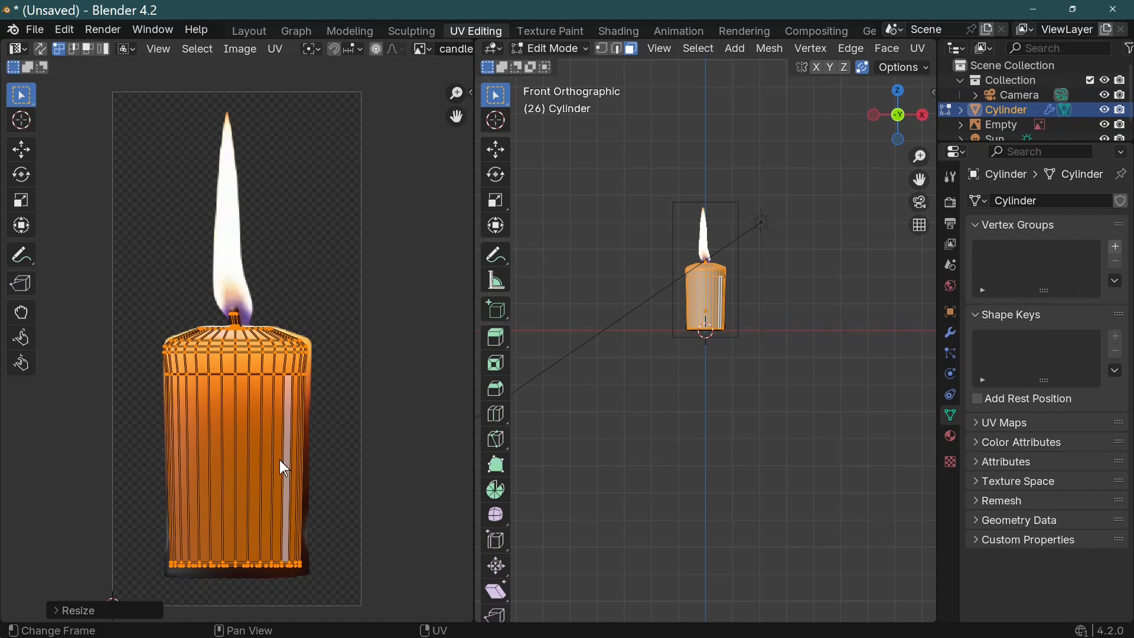
{"action": "key", "text": "g"}
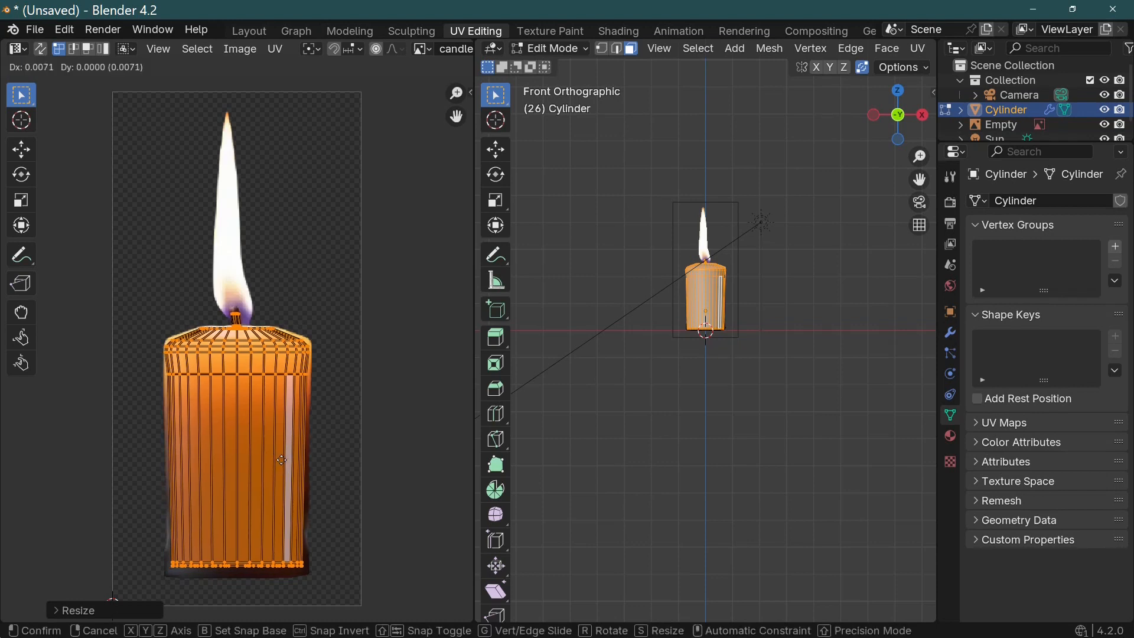
{"action": "left_click", "coordinate": [282, 461]}
{"action": "scroll", "coordinate": [232, 297], "scroll_direction": "up", "scroll_amount": 3}
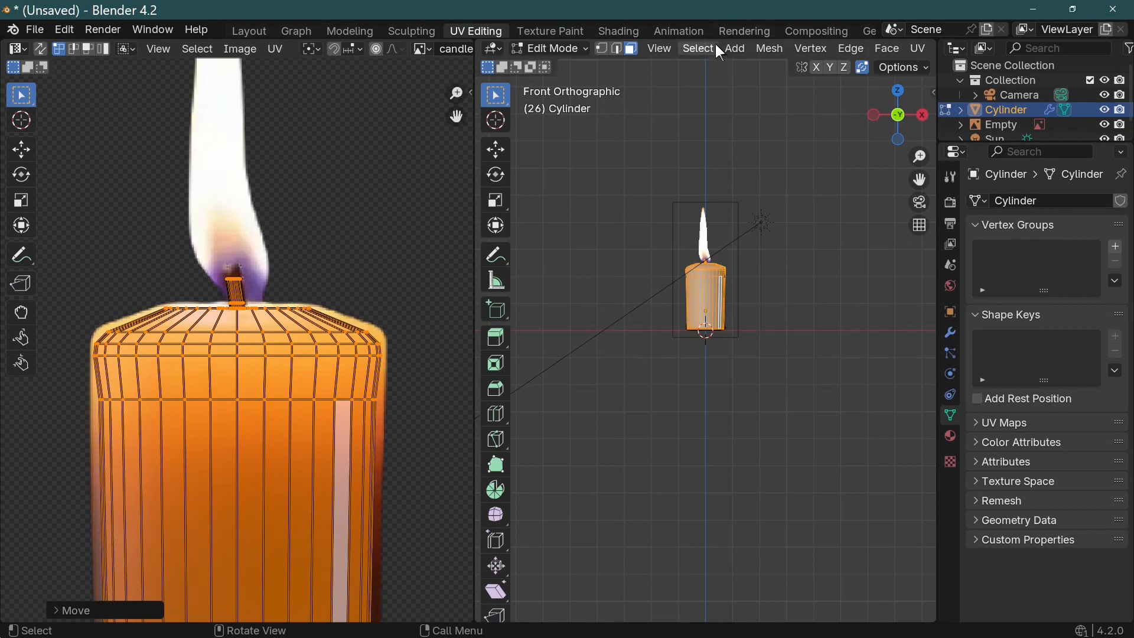
- Return to Object Mode to view the textured candle in Rendered shading, and switch to the Shading workspace
{"action": "key", "text": "Tab"}
{"action": "scroll", "coordinate": [789, 344], "scroll_direction": "up", "scroll_amount": 5}
{"action": "middle_click_drag", "start_coordinate": [788, 345], "coordinate": [677, 424]}
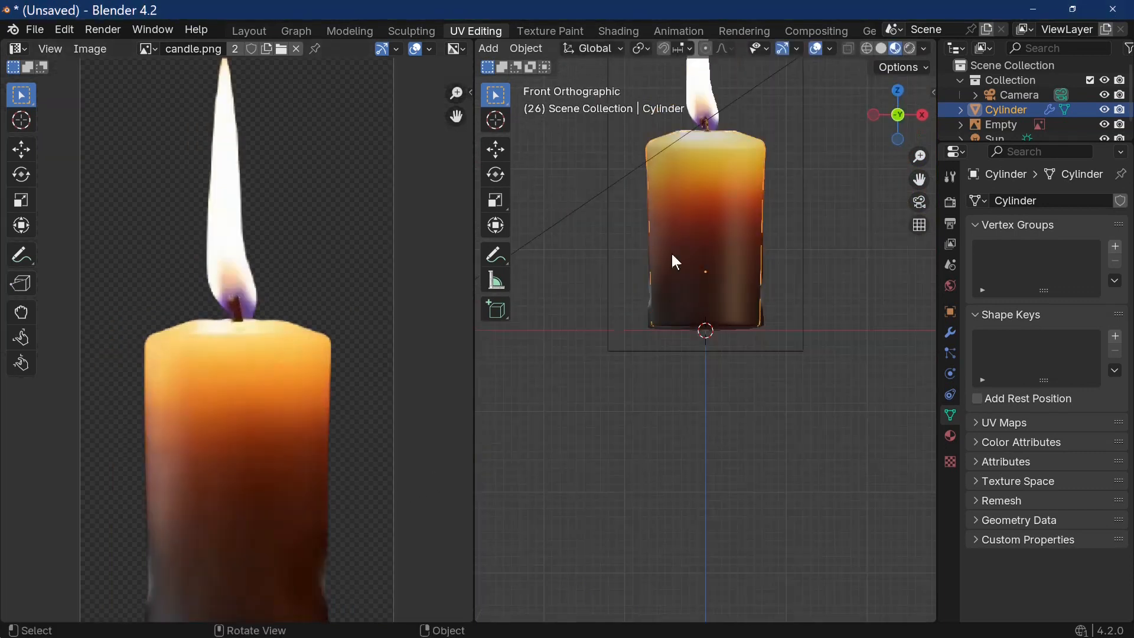
{"action": "left_click", "coordinate": [910, 48]}
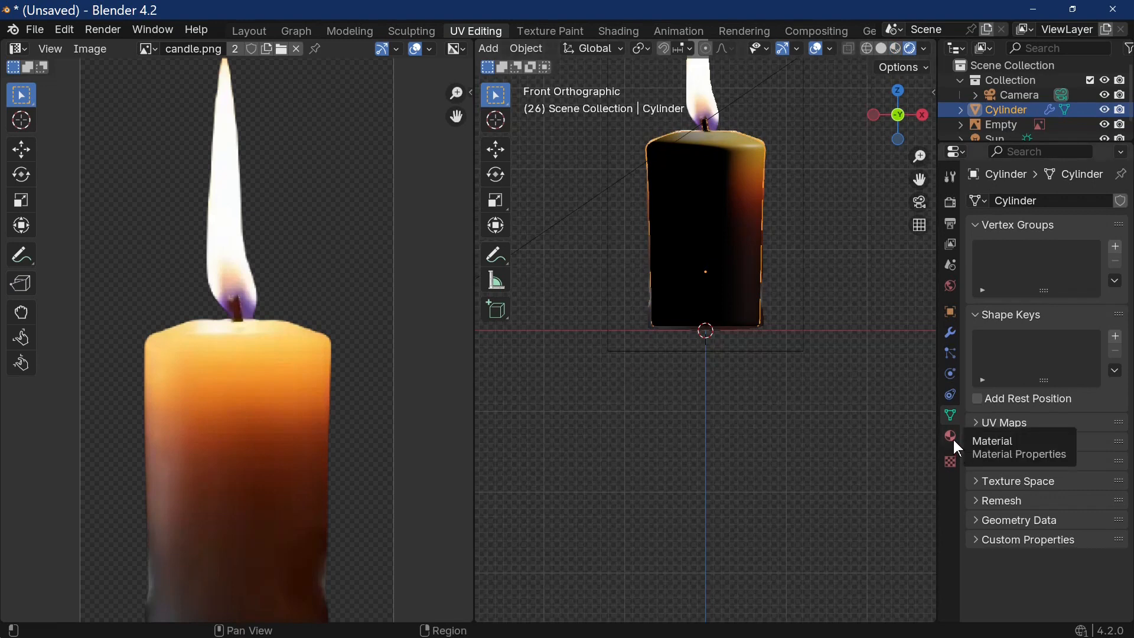
{"action": "left_click", "coordinate": [619, 30]}
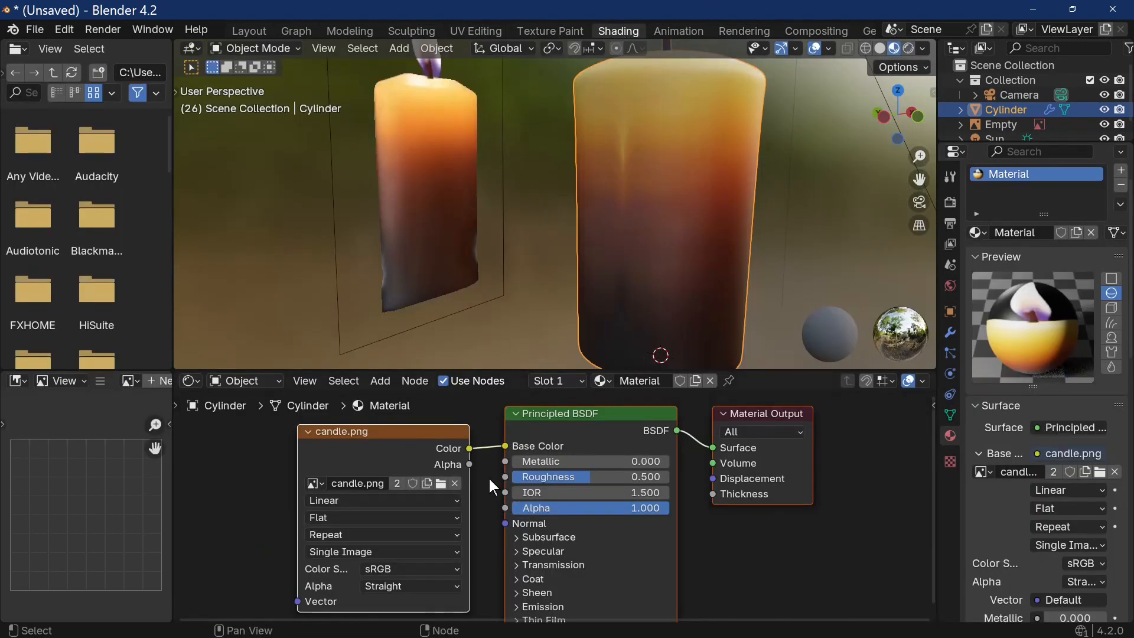
- Try linking the candle.png Color output to the Principled BSDF's Alpha input, and remove that link
{"action": "left_click_drag", "start_coordinate": [469, 448], "coordinate": [511, 502]}
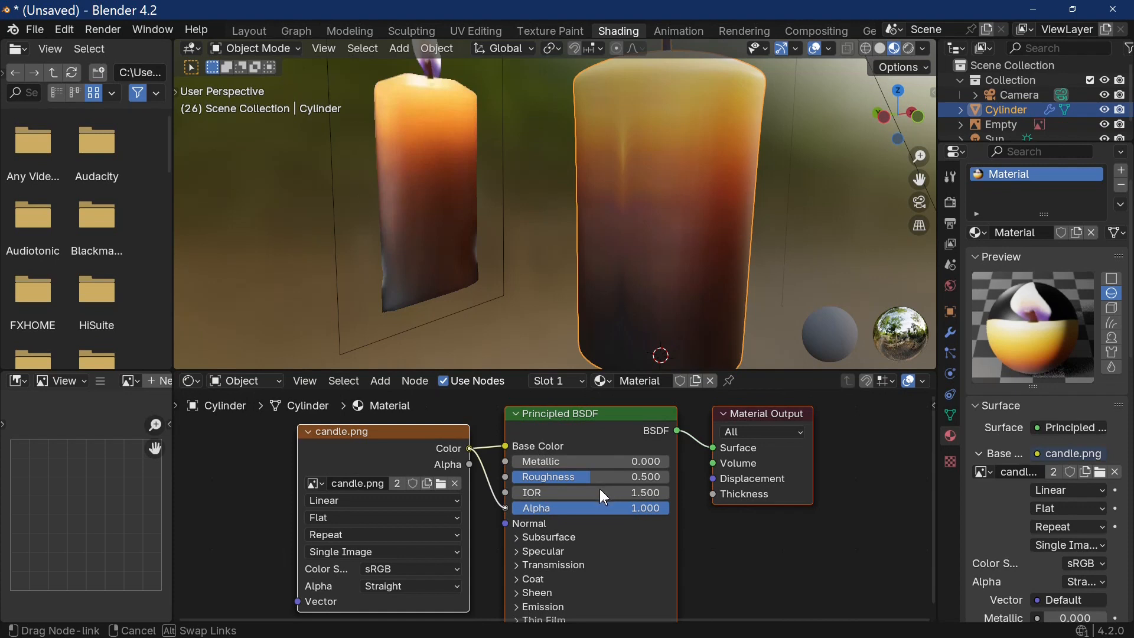
{"action": "left_click_drag", "start_coordinate": [602, 490], "coordinate": [600, 499]}
{"action": "middle_click_drag", "start_coordinate": [730, 122], "coordinate": [775, 153]}
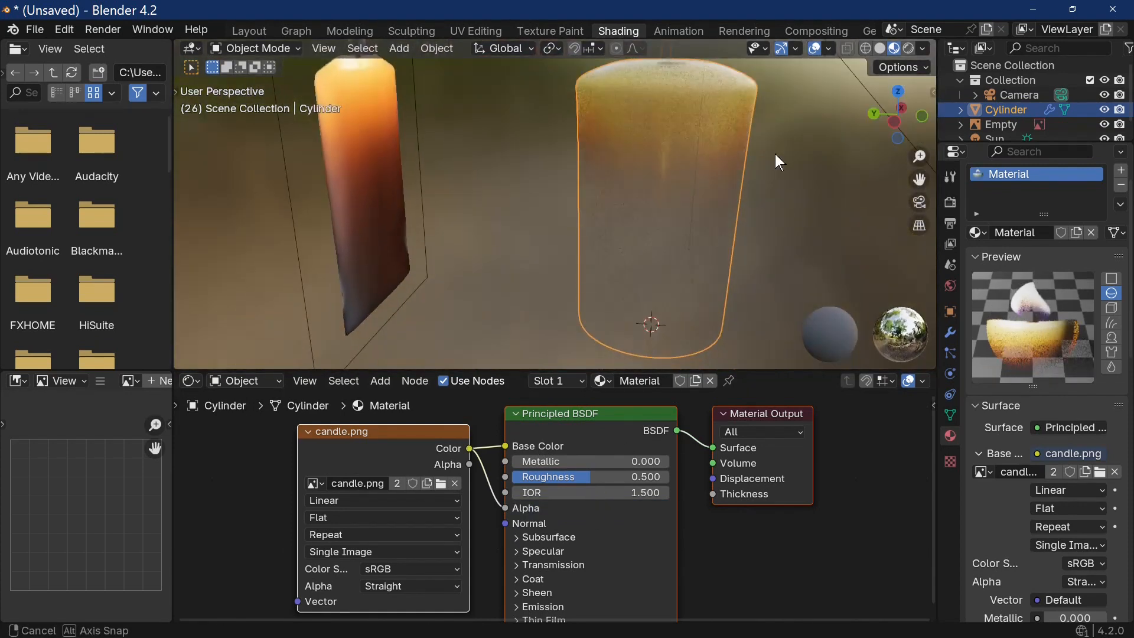
{"action": "left_click_drag", "start_coordinate": [503, 508], "coordinate": [482, 491]}
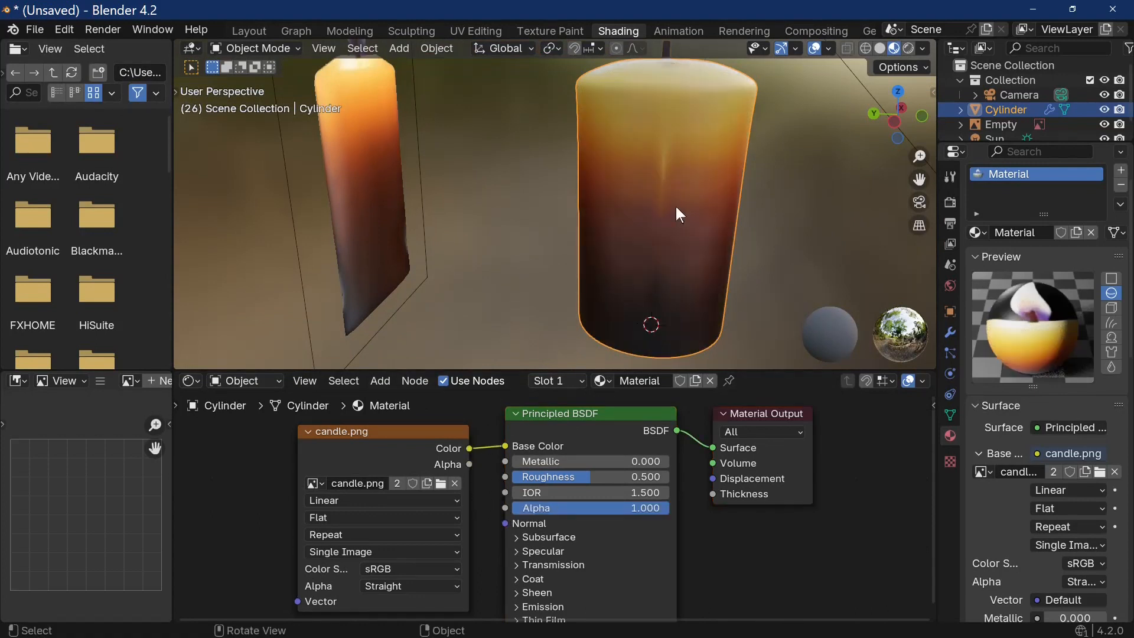
- Expand the Principled BSDF's Emission settings and link the candle.png Color output to the Emission Color input
{"action": "scroll", "coordinate": [651, 297], "scroll_direction": "down", "scroll_amount": 2}
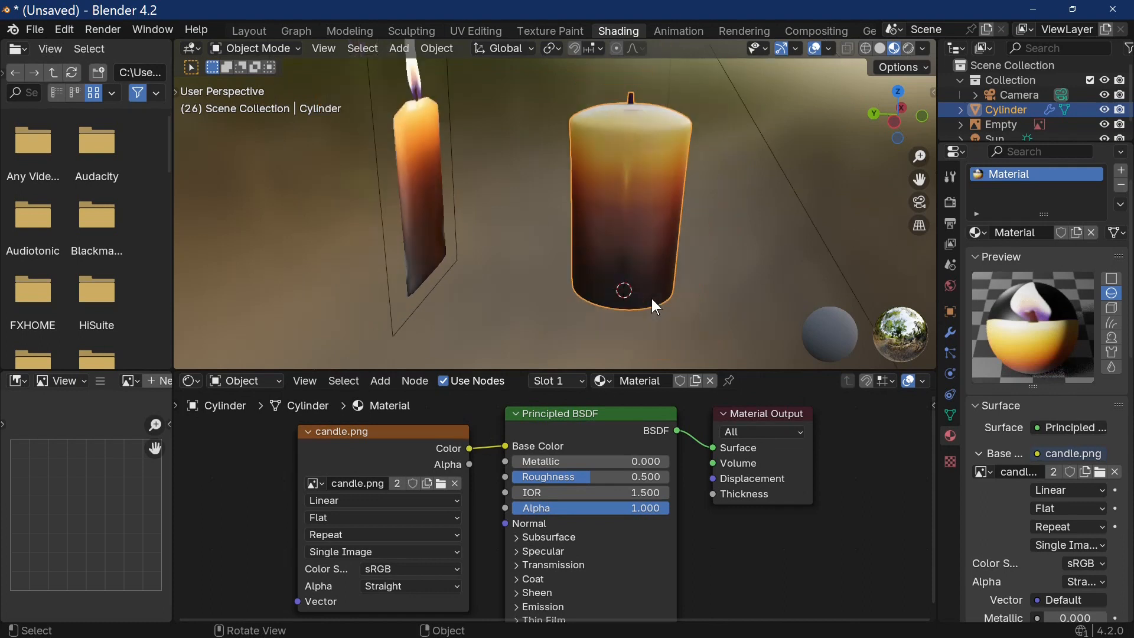
{"action": "middle_click_drag", "start_coordinate": [630, 547], "coordinate": [656, 504]}
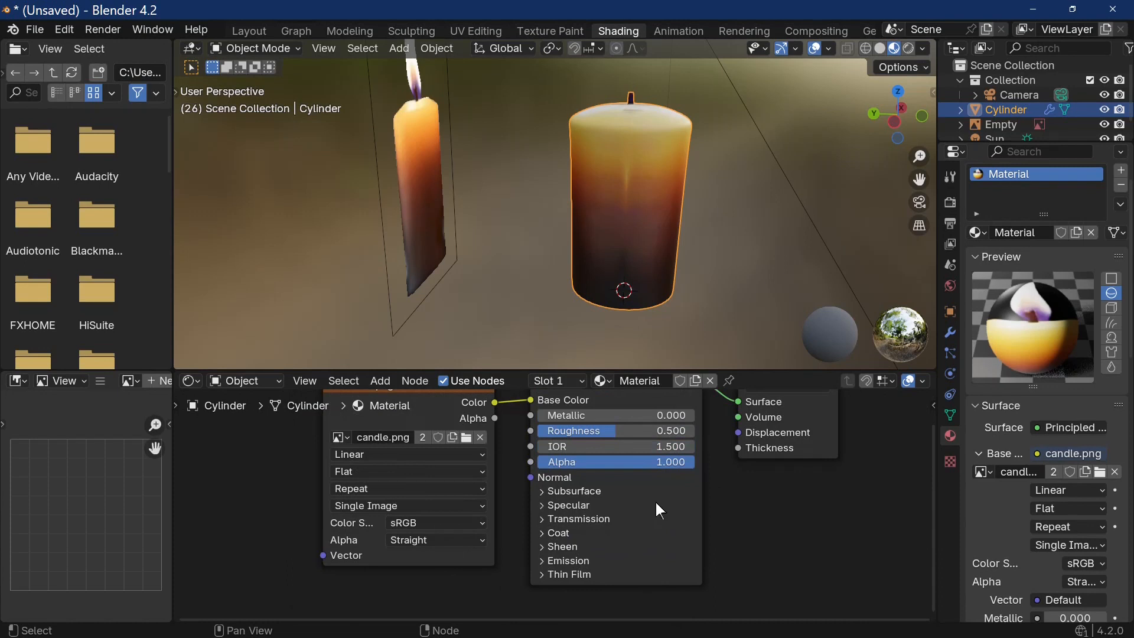
{"action": "left_click", "coordinate": [543, 563]}
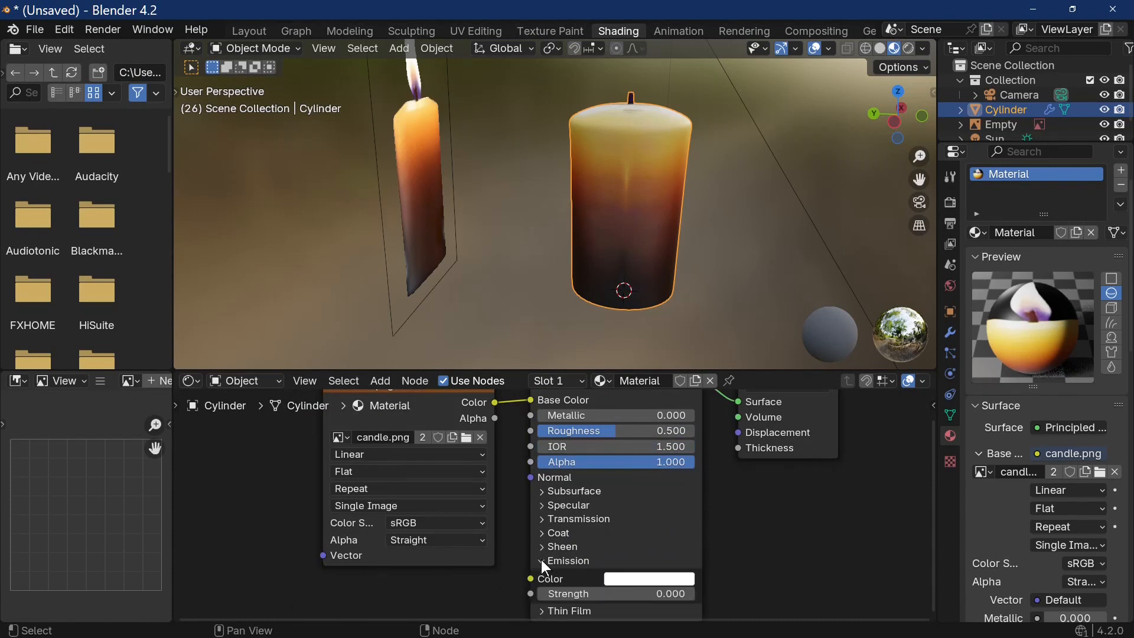
{"action": "key", "text": "ctrl+z"}
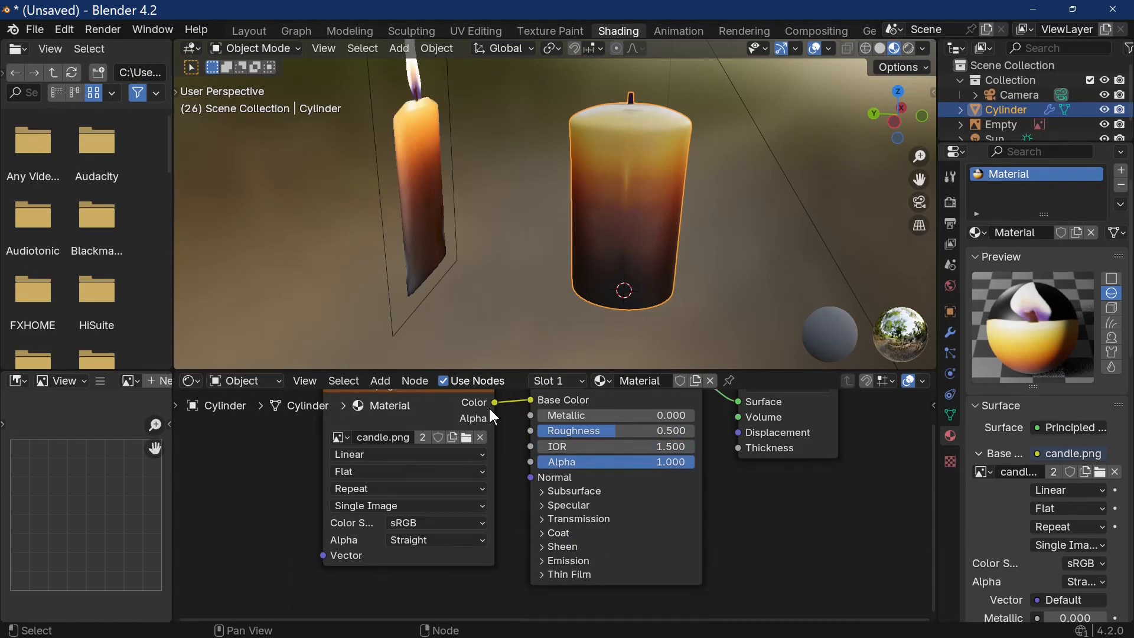
{"action": "left_click", "coordinate": [551, 560]}
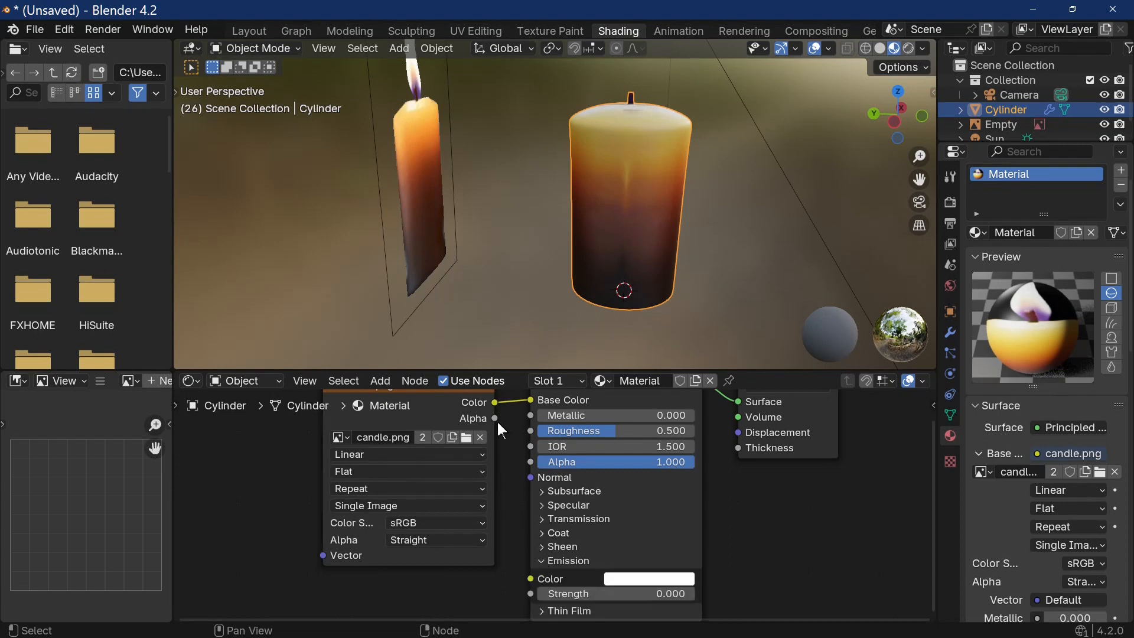
{"action": "left_click_drag", "start_coordinate": [494, 402], "coordinate": [540, 576]}
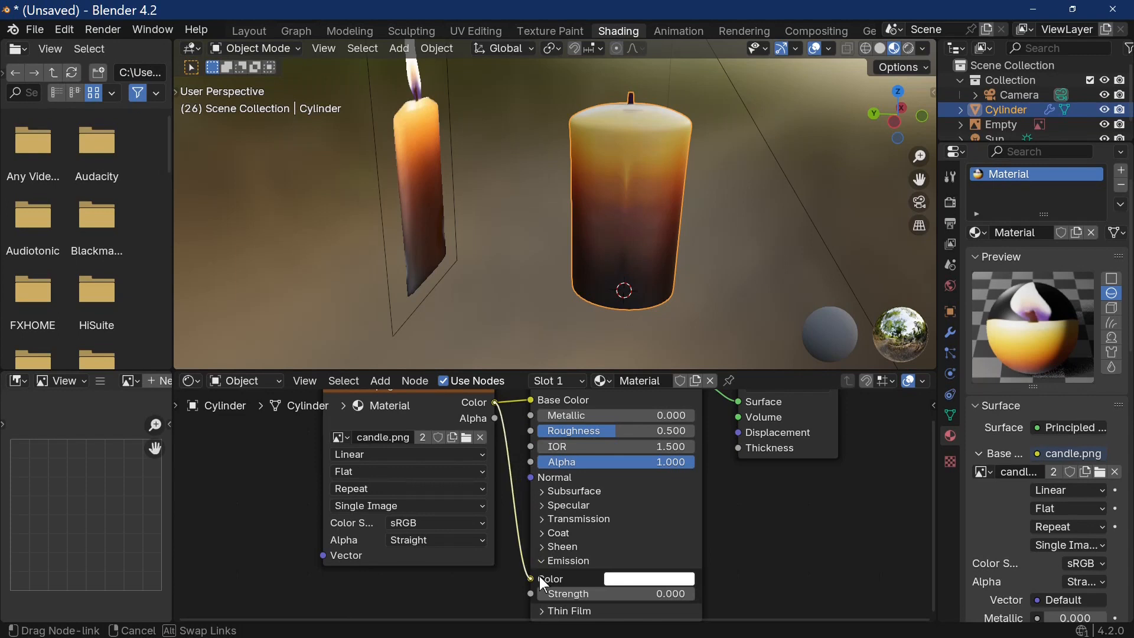
{"action": "left_click_drag", "start_coordinate": [662, 484], "coordinate": [662, 485]}
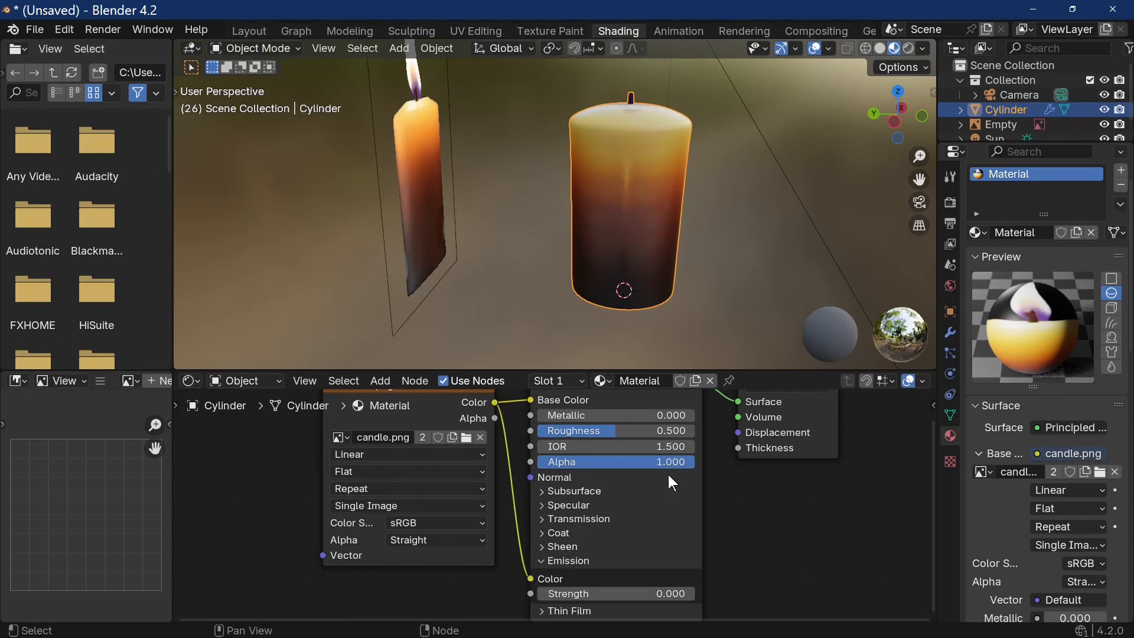
- Set the Principled BSDF's Emission Strength to 1
{"action": "scroll", "coordinate": [673, 493], "scroll_direction": "down", "scroll_amount": 1}
{"action": "left_click", "coordinate": [659, 587]}
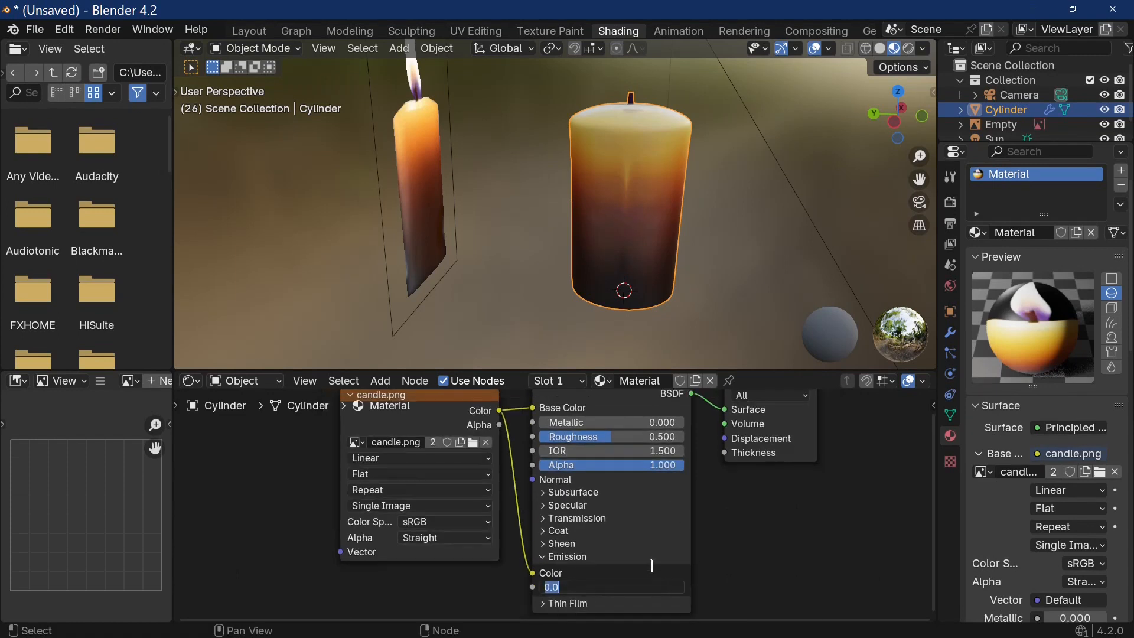
{"action": "type", "text": "1"}
{"action": "key", "text": "Return"}
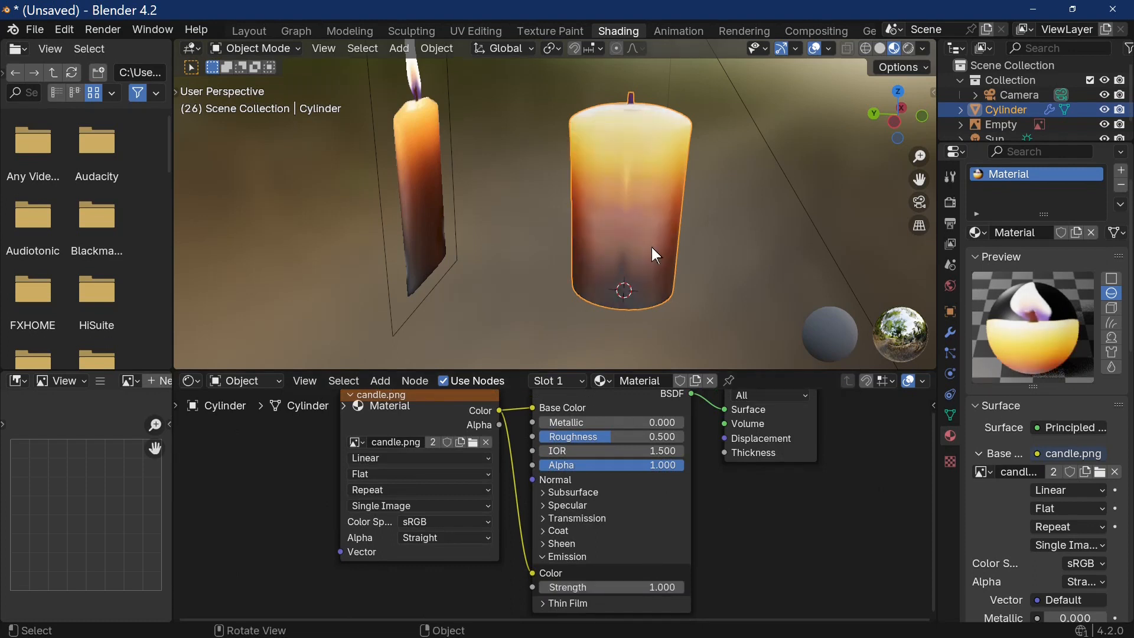
- Switch the viewport to Rendered shading and examine the emissive candle from above and from the front
{"action": "left_click", "coordinate": [908, 48]}
{"action": "middle_click_drag", "start_coordinate": [756, 208], "coordinate": [796, 246]}
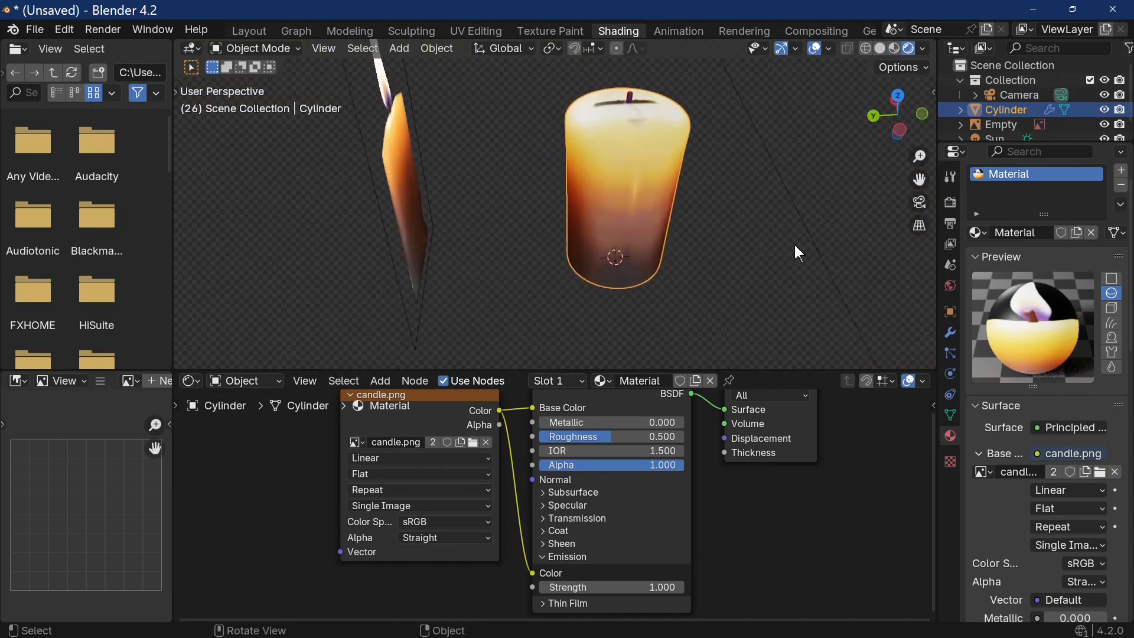
{"action": "middle_click_drag", "start_coordinate": [534, 162], "coordinate": [490, 169]}
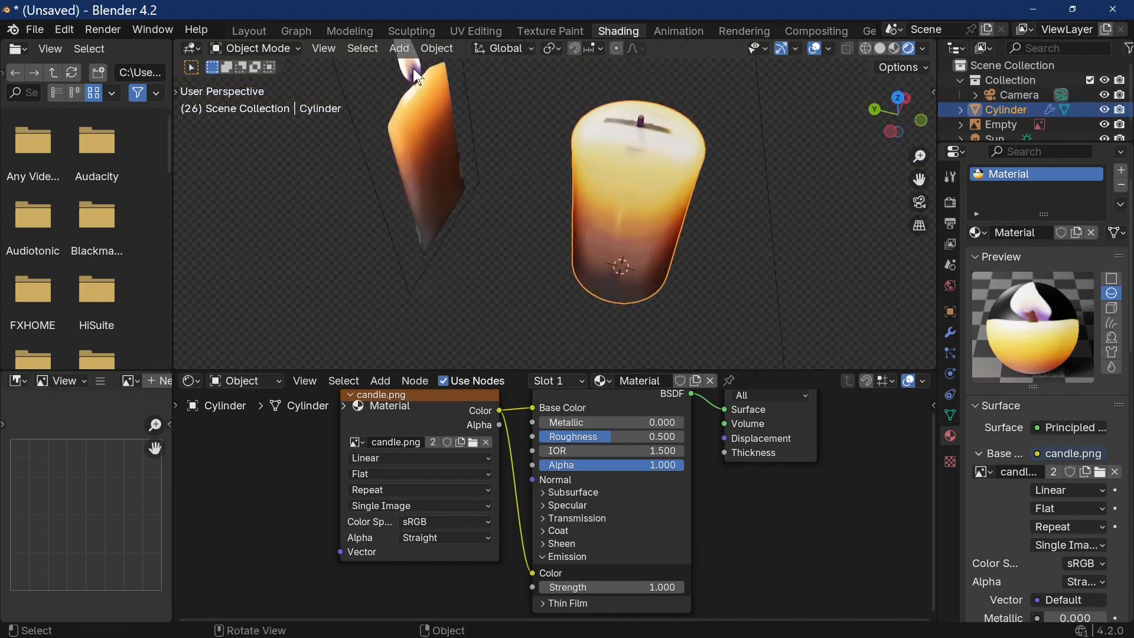
{"action": "middle_click_drag", "start_coordinate": [696, 217], "coordinate": [697, 135]}
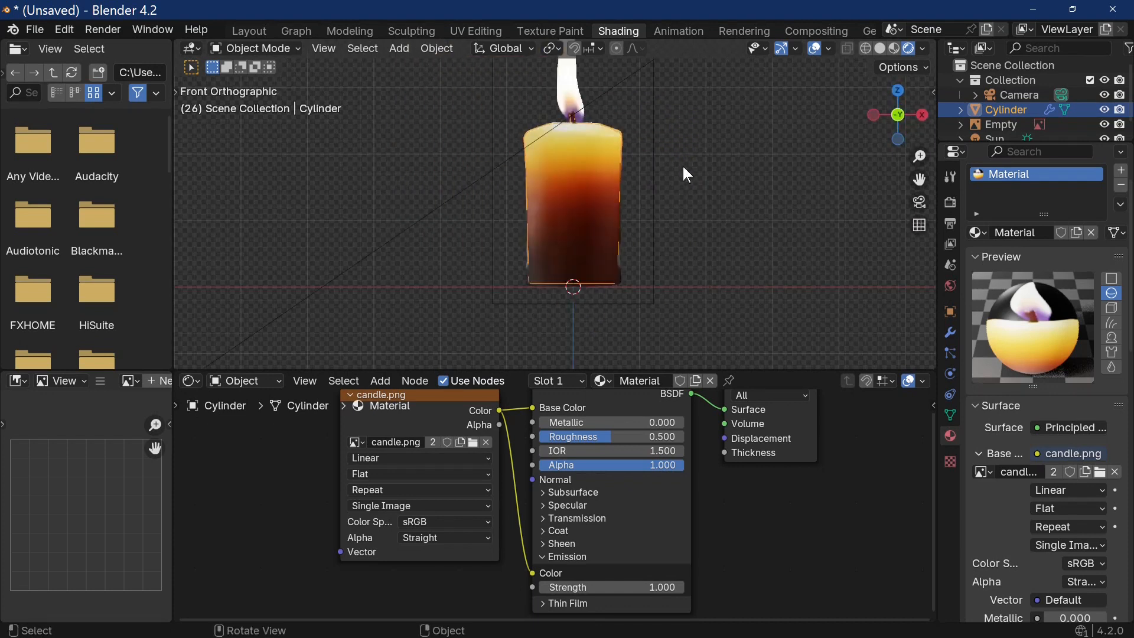
{"action": "scroll", "coordinate": [635, 258], "scroll_direction": "down", "scroll_amount": 2}
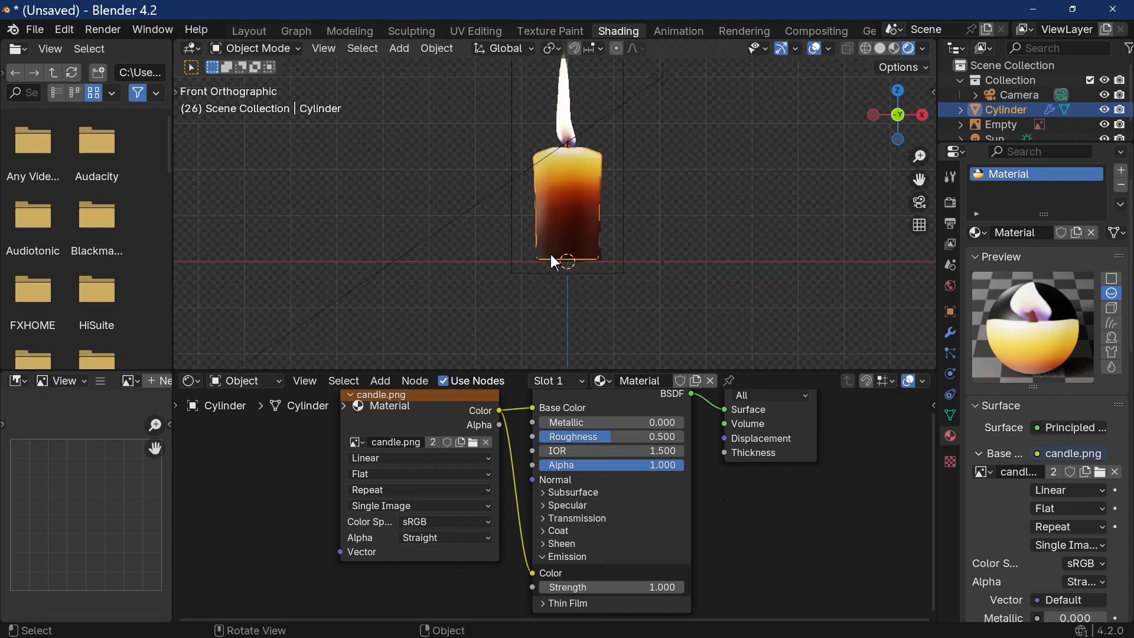
{"action": "middle_click_drag", "start_coordinate": [588, 232], "coordinate": [586, 253]}
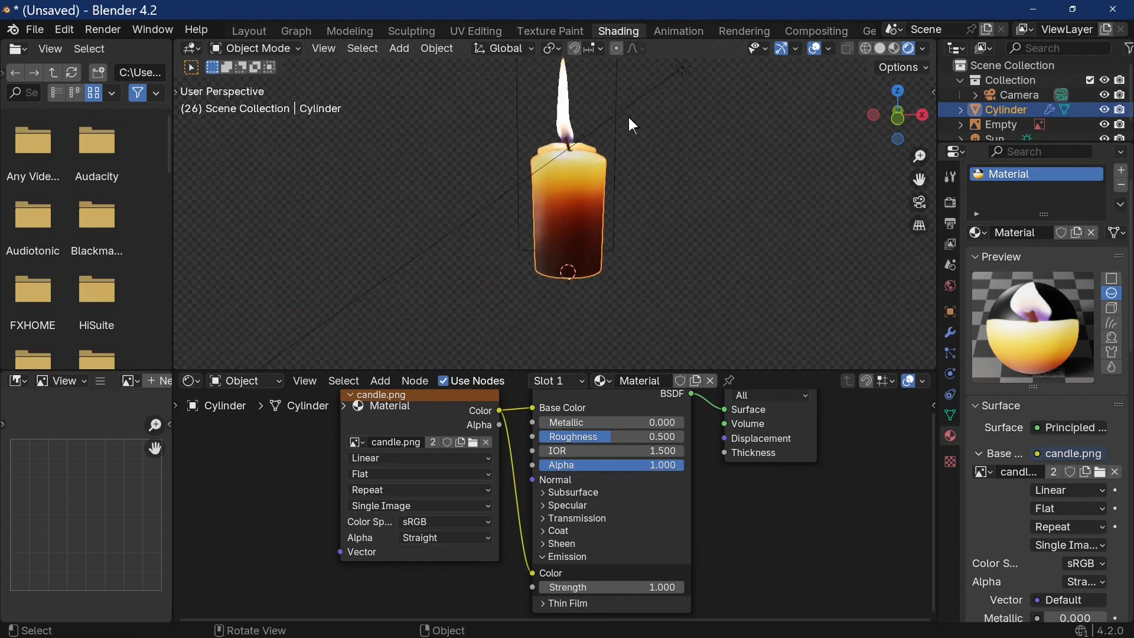
{"action": "middle_click_drag", "start_coordinate": [629, 117], "coordinate": [632, 124], "text": "alt"}
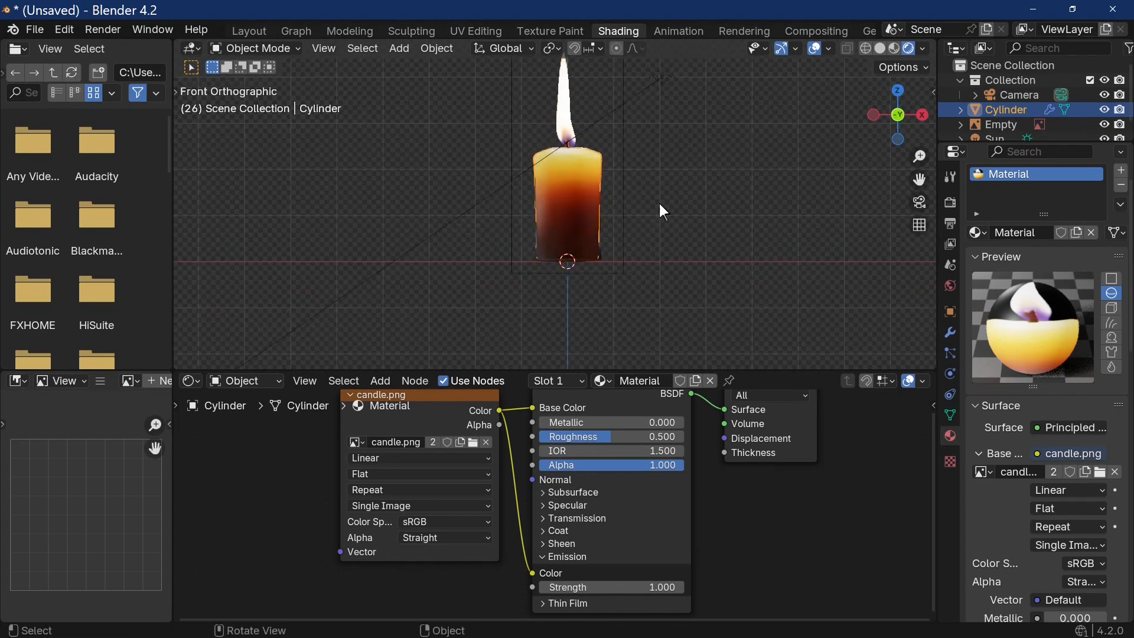
- Rename the Cylinder object as candle
{"action": "double_click", "coordinate": [1027, 109]}
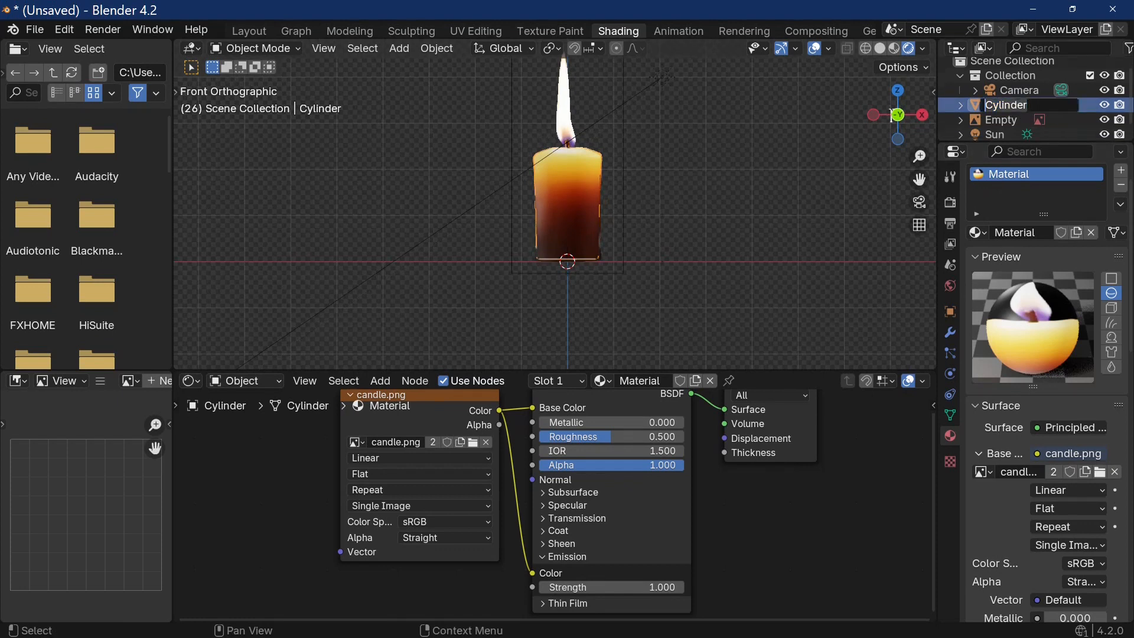
{"action": "type", "text": "candle"}
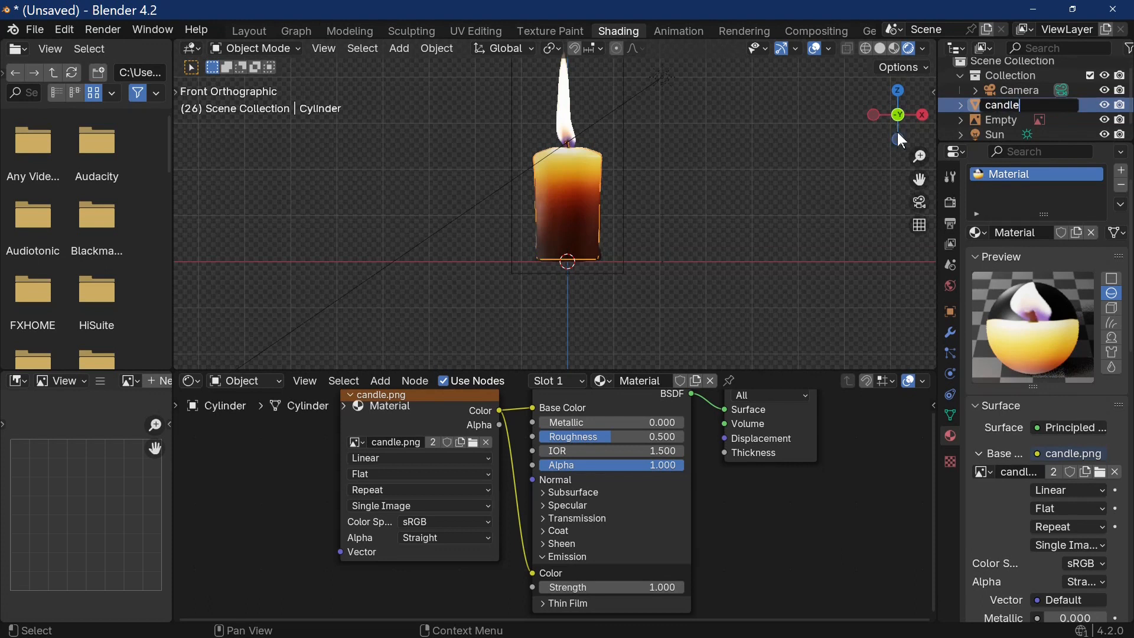
{"action": "key", "text": "Return"}
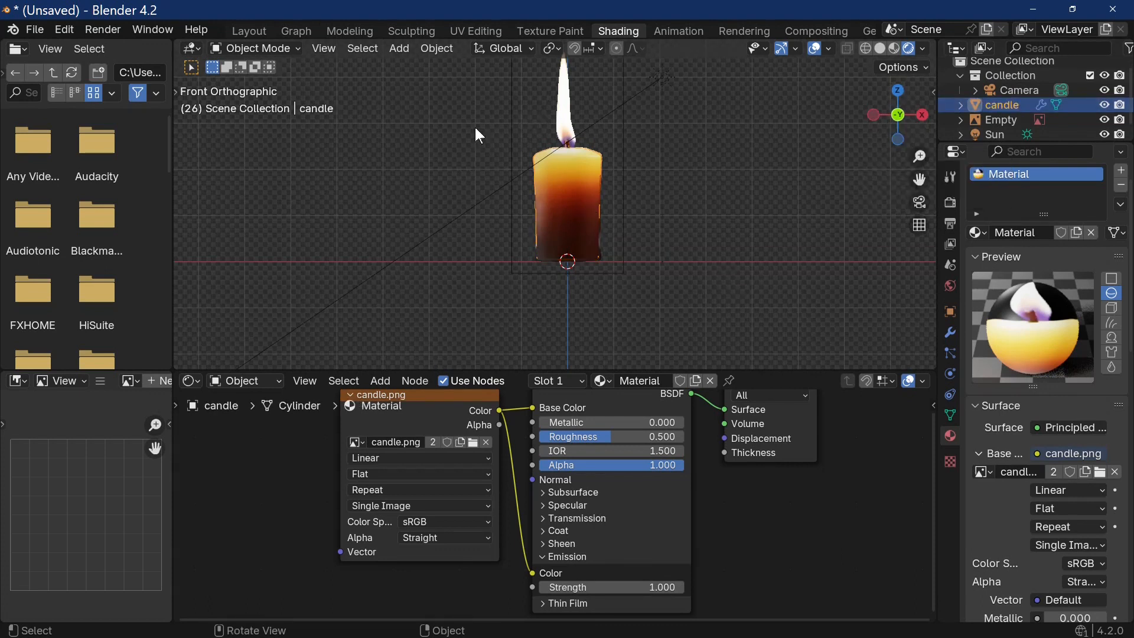
- Add a mesh plane at the base of the candle
{"action": "left_click", "coordinate": [554, 205]}
{"action": "middle_click_drag", "start_coordinate": [554, 205], "coordinate": [549, 262]}
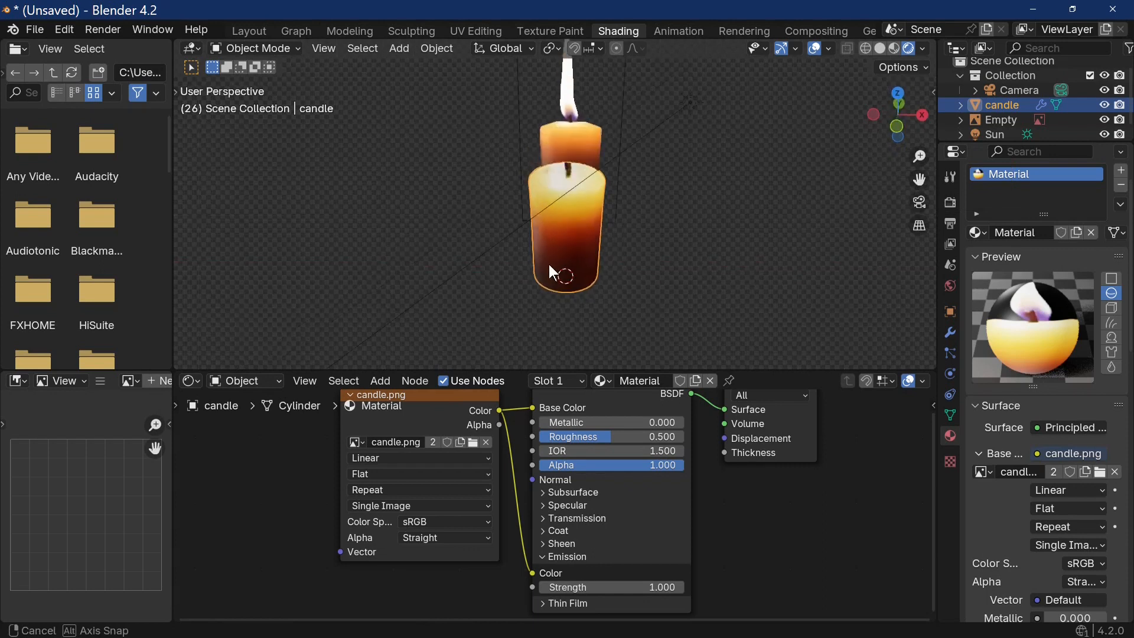
{"action": "left_click", "coordinate": [401, 51]}
{"action": "mouse_move", "coordinate": [473, 65]}
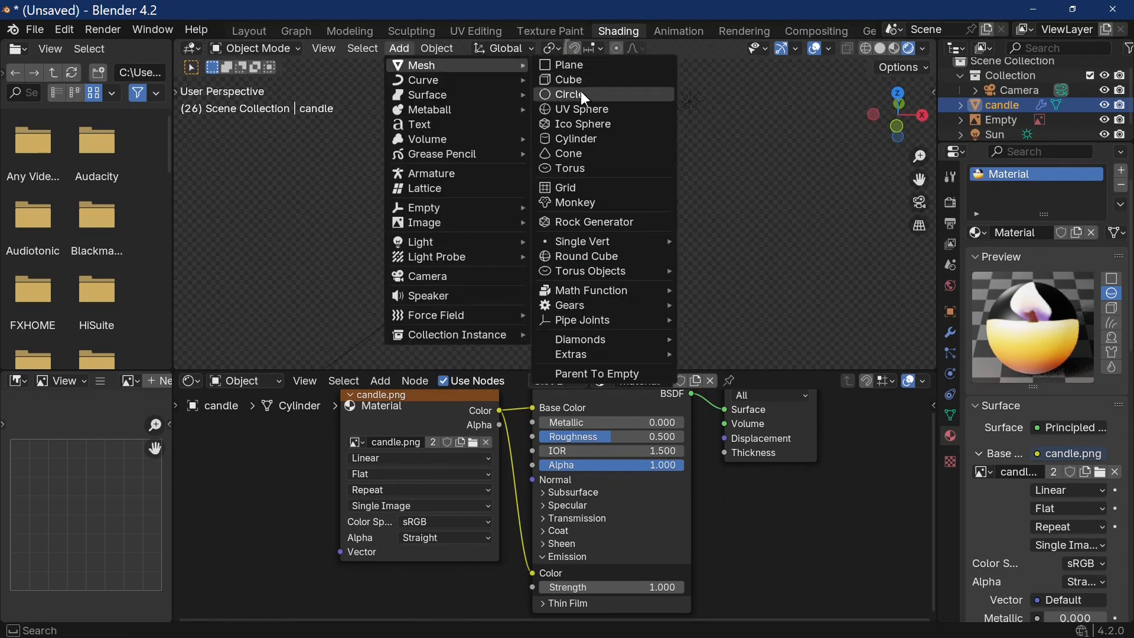
{"action": "left_click", "coordinate": [583, 68]}
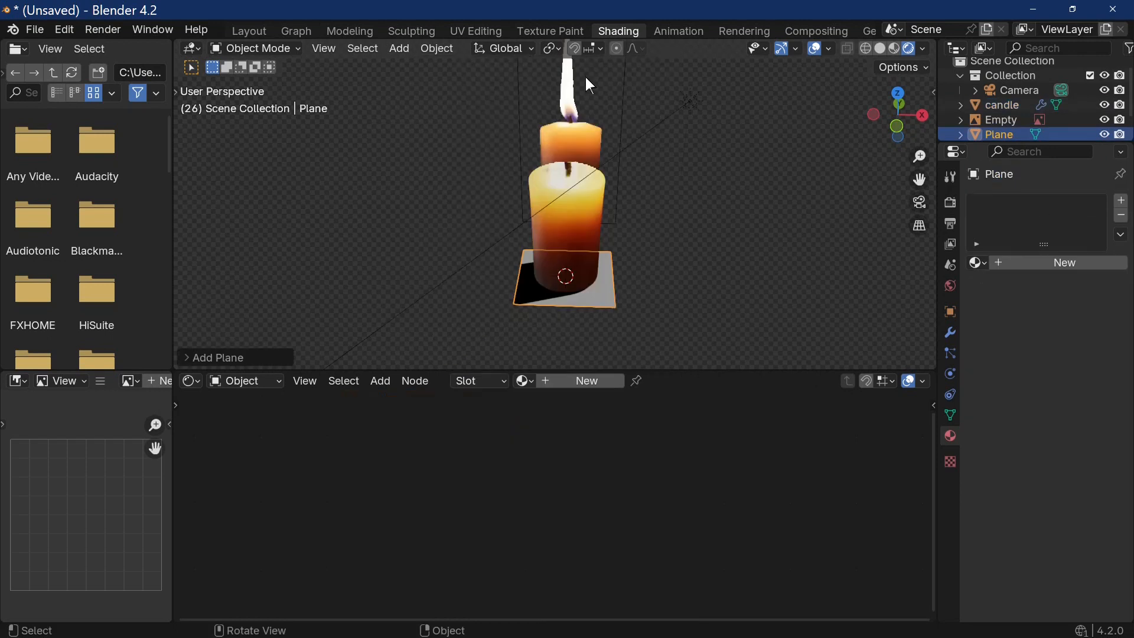
- Raise the plane along Z above the candle and rotate it 90 degrees about X
{"action": "middle_click_drag", "start_coordinate": [590, 86], "coordinate": [576, 112]}
{"action": "key", "text": "g"}
{"action": "key", "text": "z"}
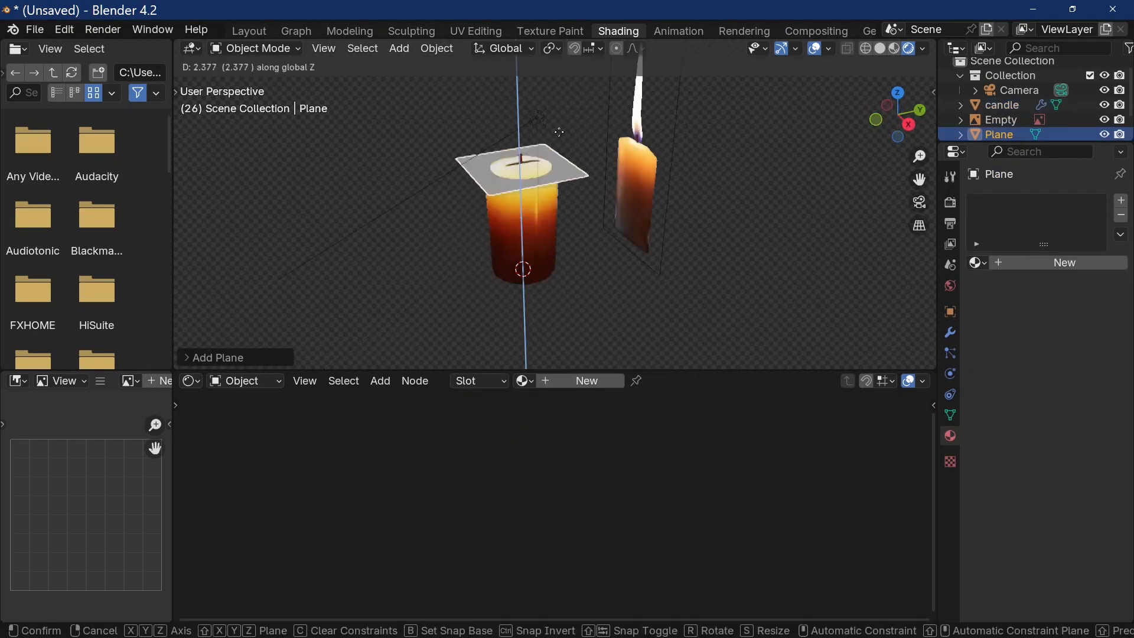
{"action": "left_click", "coordinate": [555, 110]}
{"action": "type", "text": "rx90"}
{"action": "key", "text": "Return"}
- In front orthographic Wireframe view, move the plane up along Z until its lower edge meets the candle's top
{"action": "key", "text": "KP_1"}
{"action": "key", "text": "KP_5"}
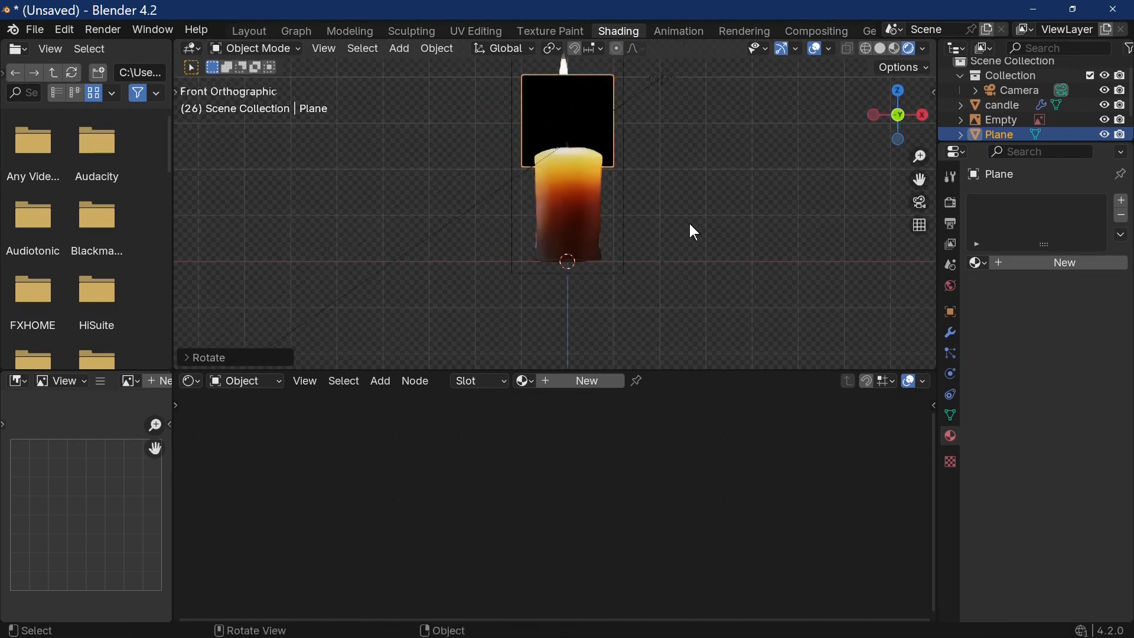
{"action": "key", "text": "h"}
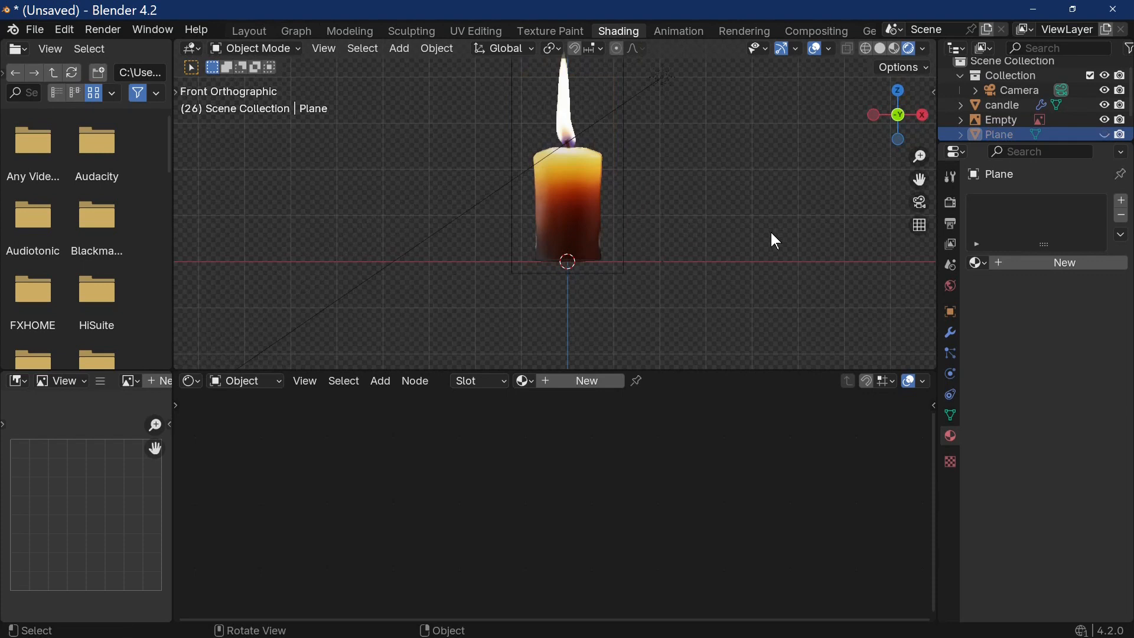
{"action": "key", "text": "z"}
{"action": "left_click", "coordinate": [667, 172]}
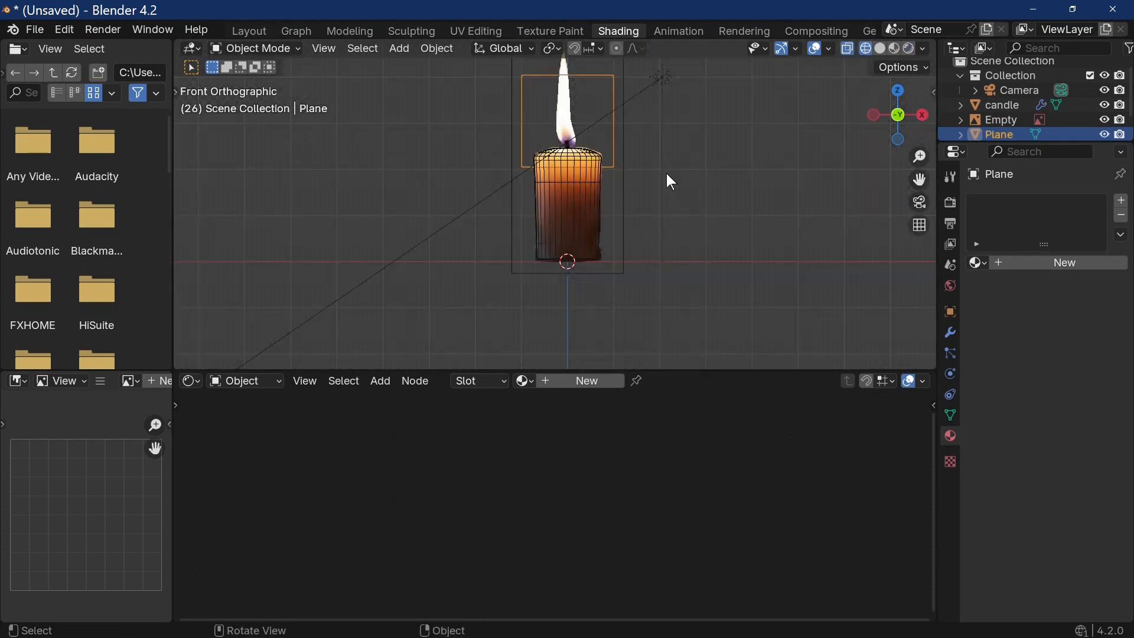
{"action": "key", "text": "g"}
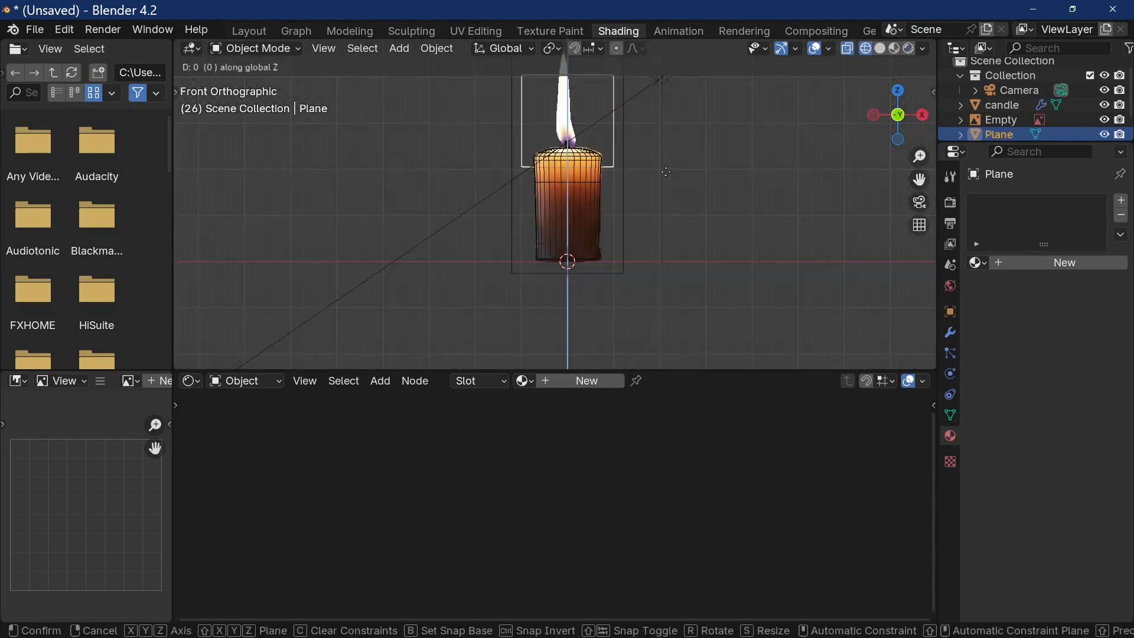
{"action": "left_click", "coordinate": [667, 159]}
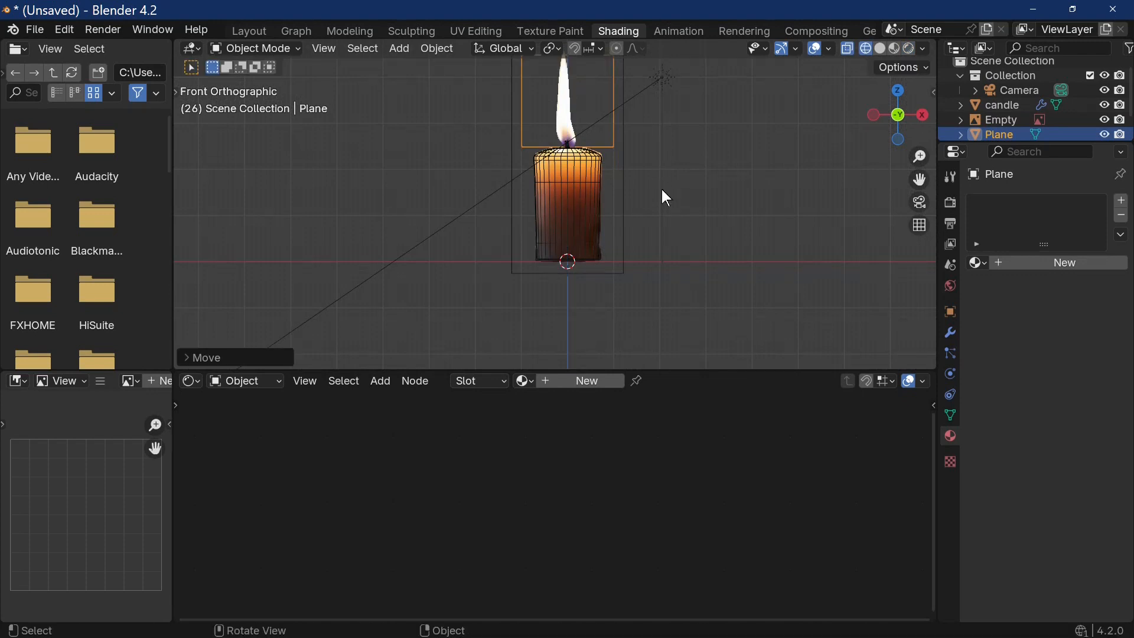
- Scale the plane down along X until it is only slightly wider than the flame in the reference image
{"action": "scroll", "coordinate": [661, 189], "scroll_direction": "up", "scroll_amount": 5}
{"action": "middle_click_drag", "start_coordinate": [662, 185], "coordinate": [657, 316], "text": "shift"}
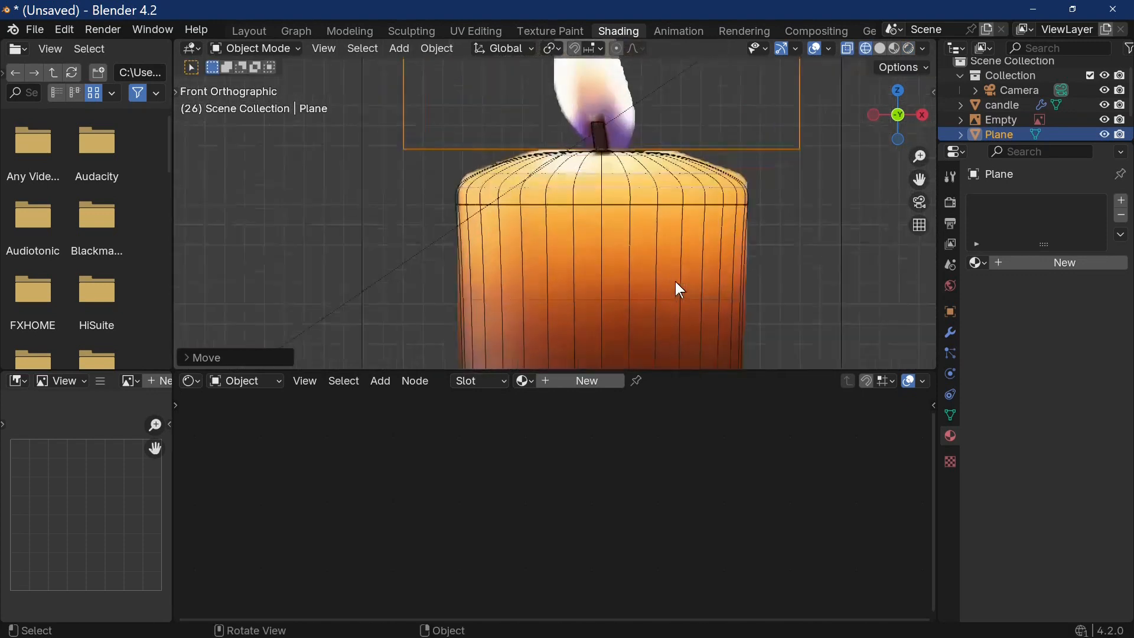
{"action": "scroll", "coordinate": [675, 282], "scroll_direction": "up", "scroll_amount": 3}
{"action": "scroll", "coordinate": [667, 184], "scroll_direction": "down", "scroll_amount": 6}
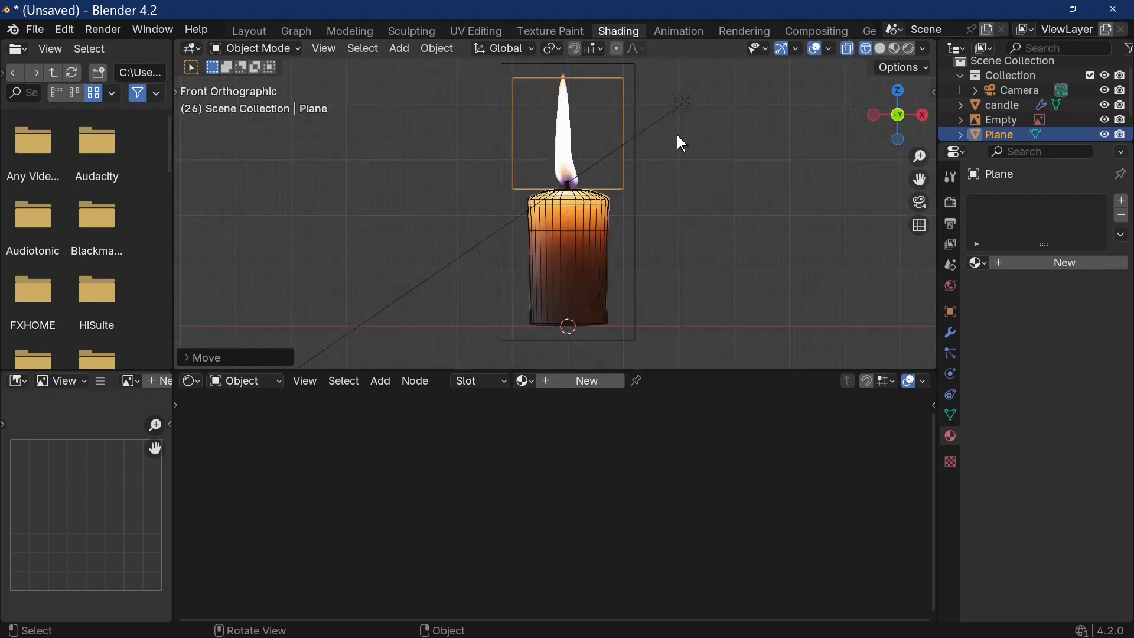
{"action": "key", "text": "s"}
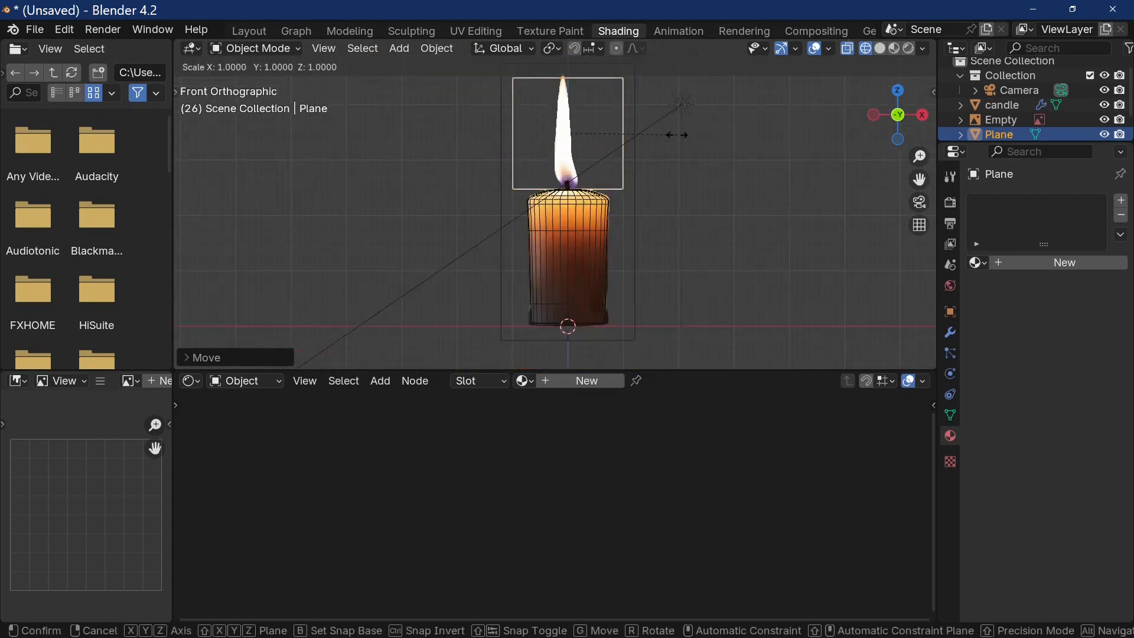
{"action": "key", "text": "x"}
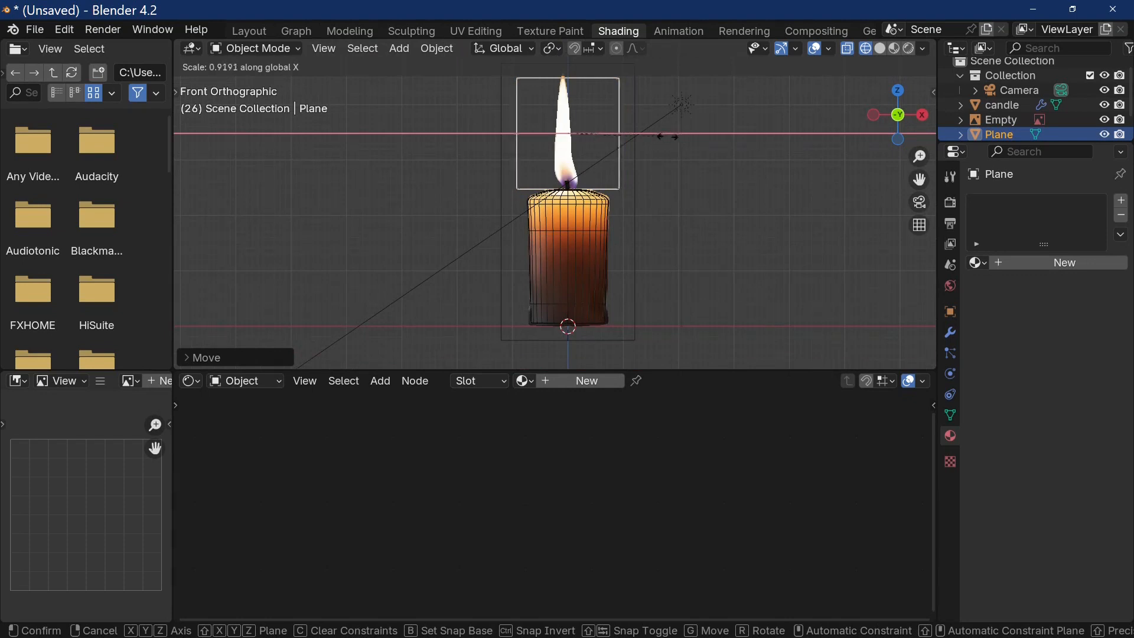
{"action": "left_click", "coordinate": [604, 147]}
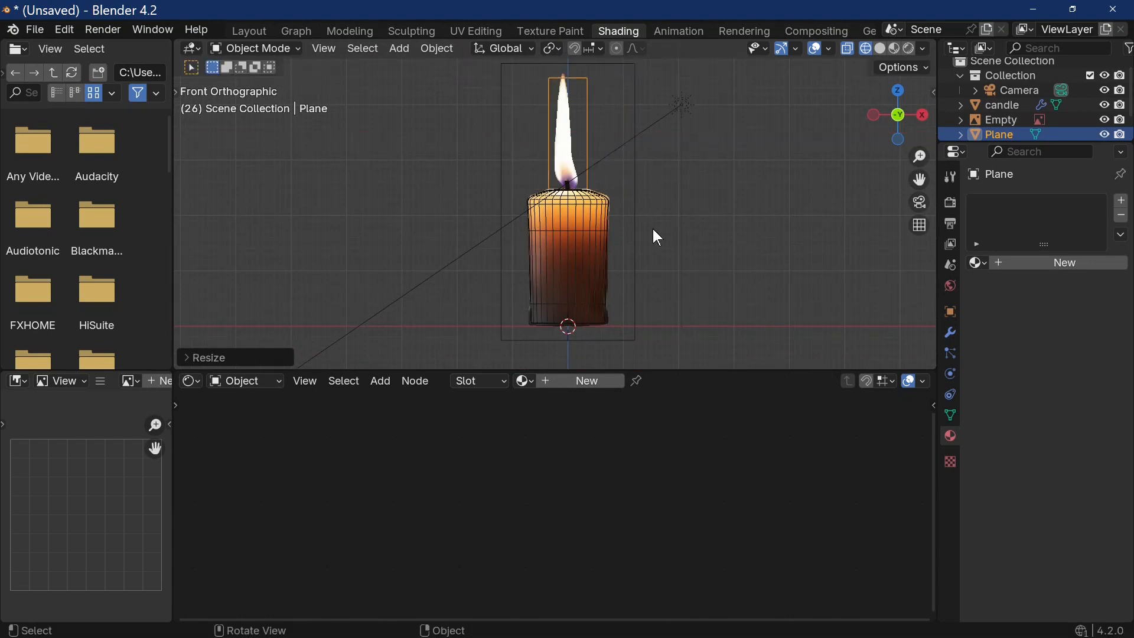
{"action": "left_click", "coordinate": [575, 228]}
{"action": "key", "text": "Tab"}
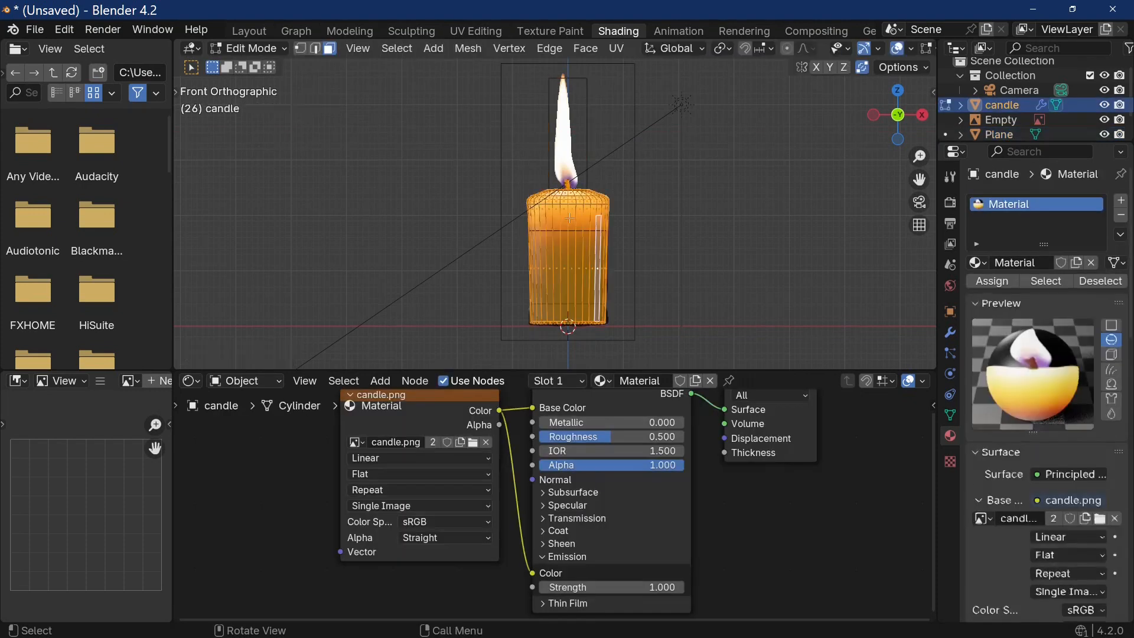
{"action": "left_click", "coordinate": [567, 155]}
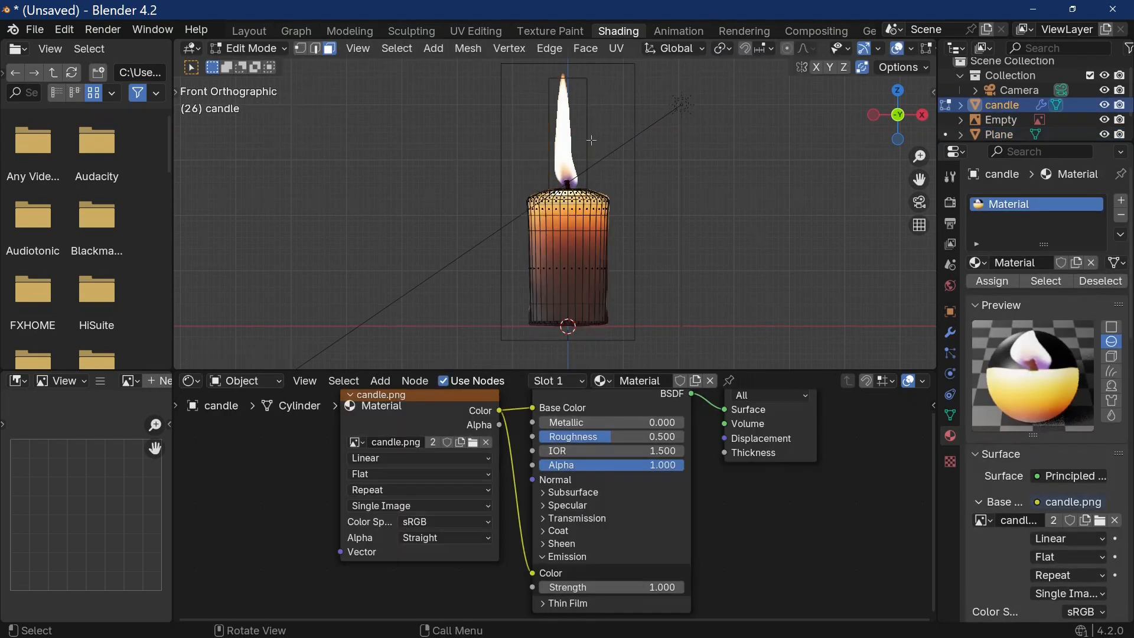
{"action": "key", "text": "Tab"}
{"action": "left_click", "coordinate": [590, 165]}
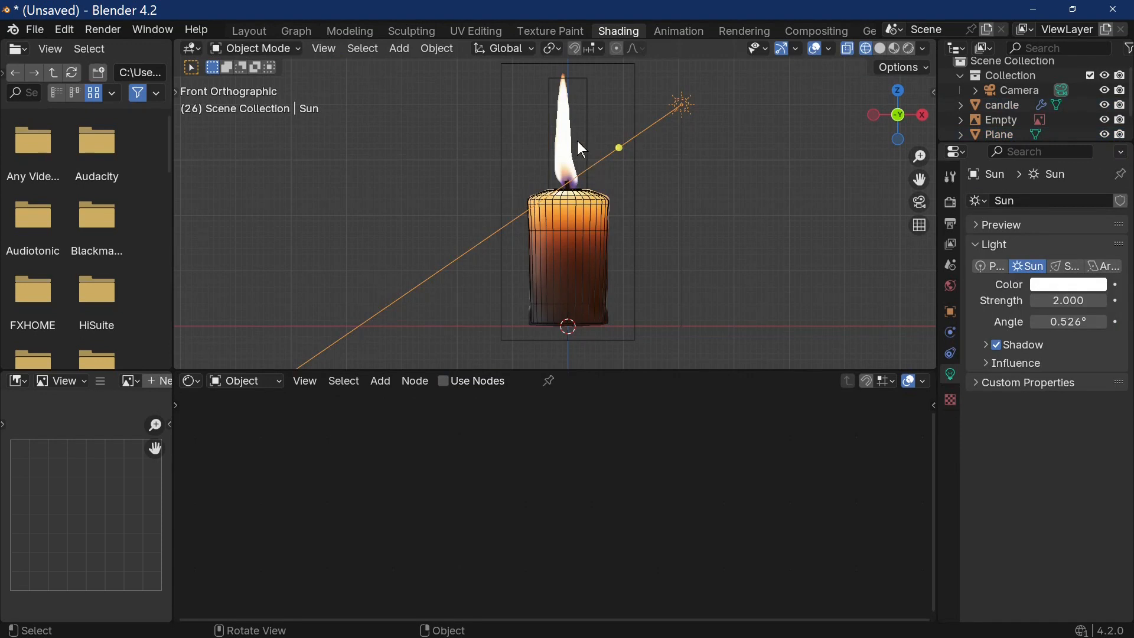
- Apply rotation and scale to the plane above the candle
{"action": "left_click", "coordinate": [582, 148]}
{"action": "left_click", "coordinate": [594, 147]}
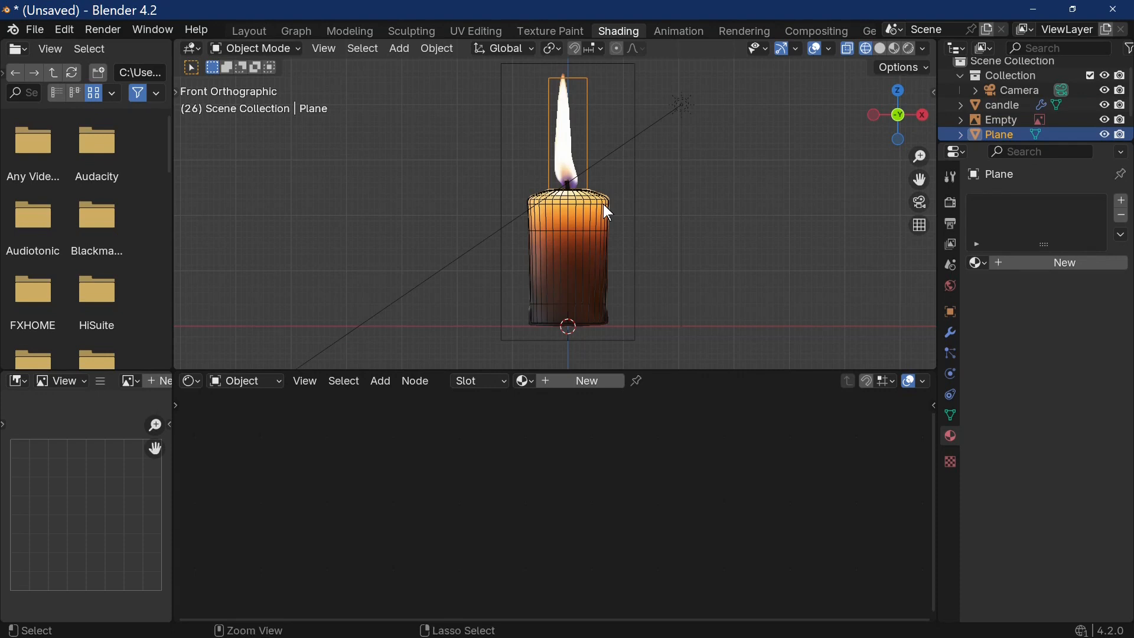
{"action": "key", "text": "ctrl+a"}
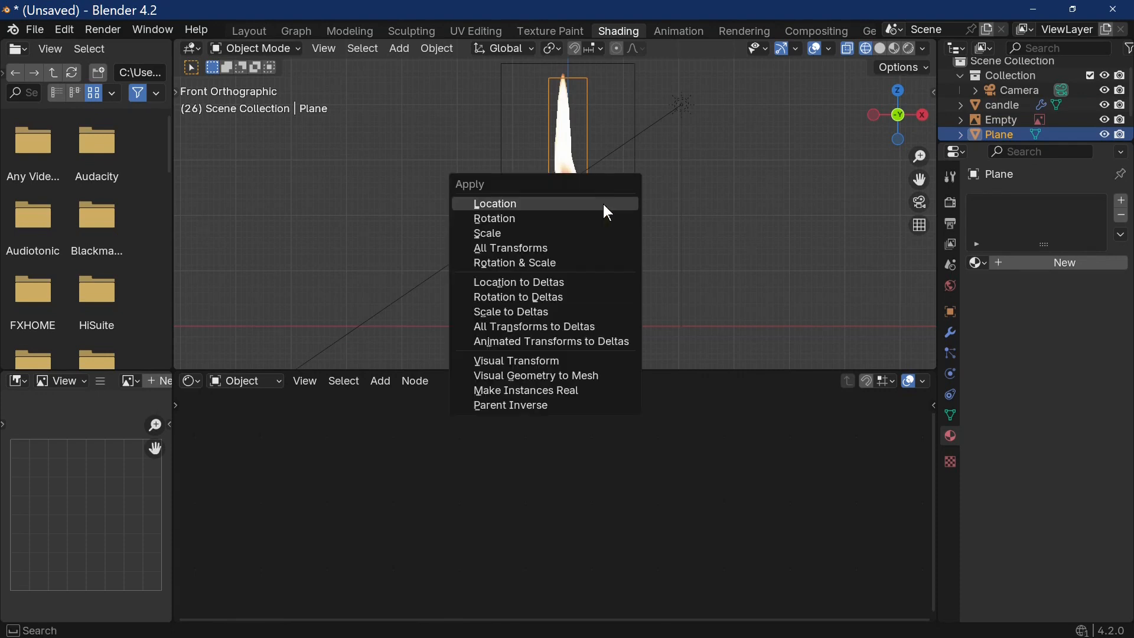
{"action": "left_click", "coordinate": [574, 264]}
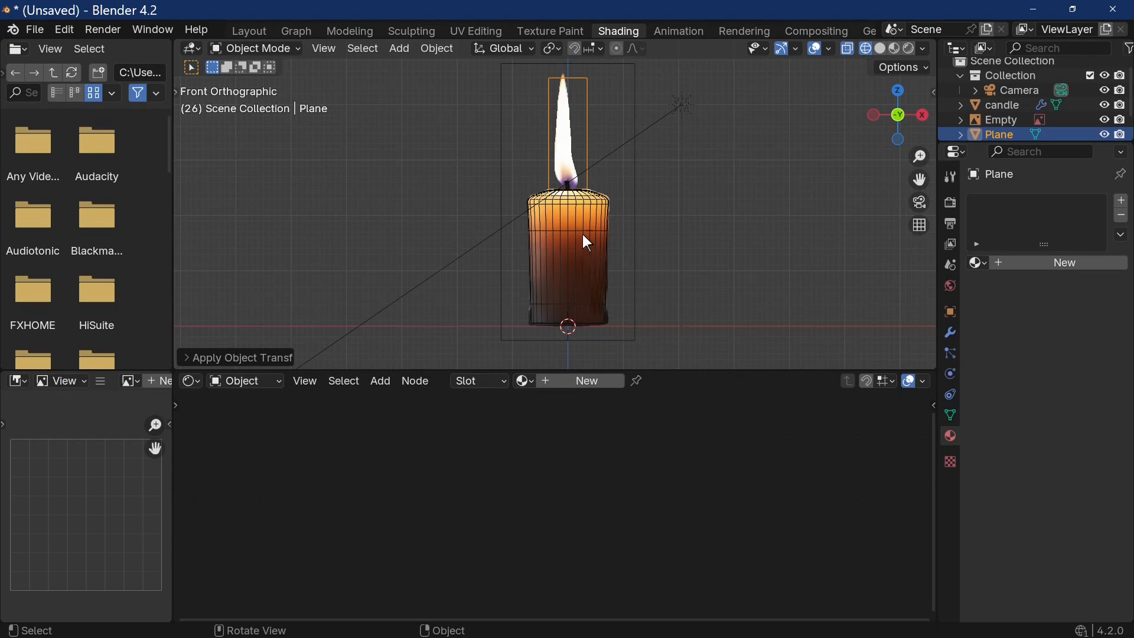
{"action": "left_click", "coordinate": [582, 234]}
{"action": "key", "text": "Tab"}
{"action": "key", "text": "Tab"}
- Delete the candle reference image empty from the scene
{"action": "left_click", "coordinate": [590, 171]}
{"action": "left_click", "coordinate": [584, 182]}
{"action": "left_click", "coordinate": [584, 182]}
{"action": "middle_click_drag", "start_coordinate": [584, 182], "coordinate": [621, 197]}
{"action": "left_click", "coordinate": [643, 176]}
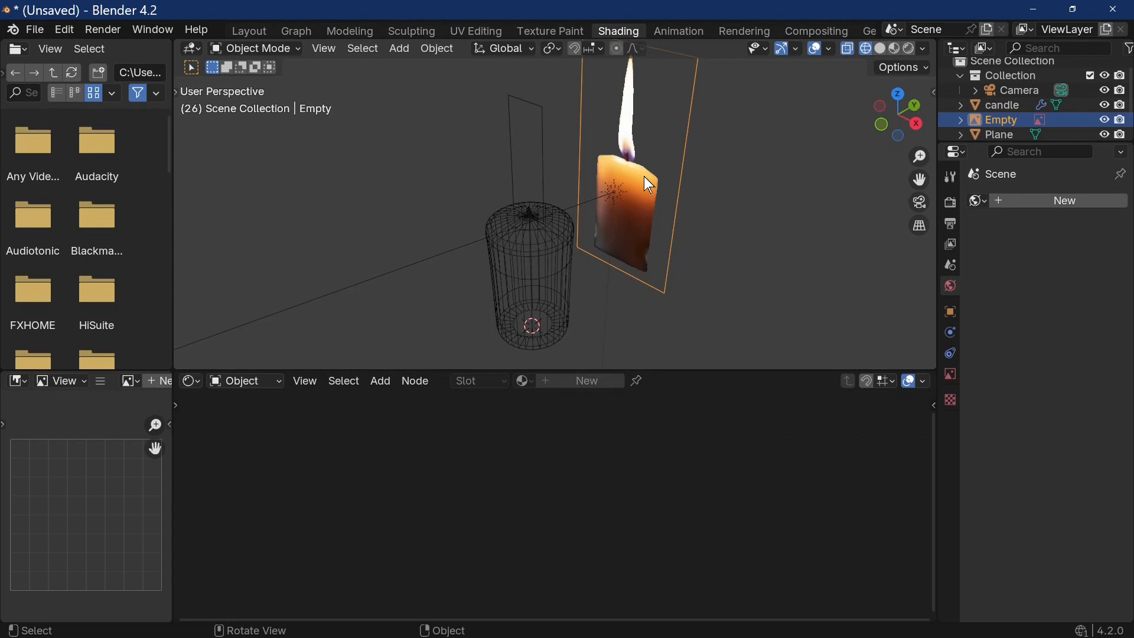
{"action": "key", "text": "x"}
{"action": "left_click", "coordinate": [644, 177]}
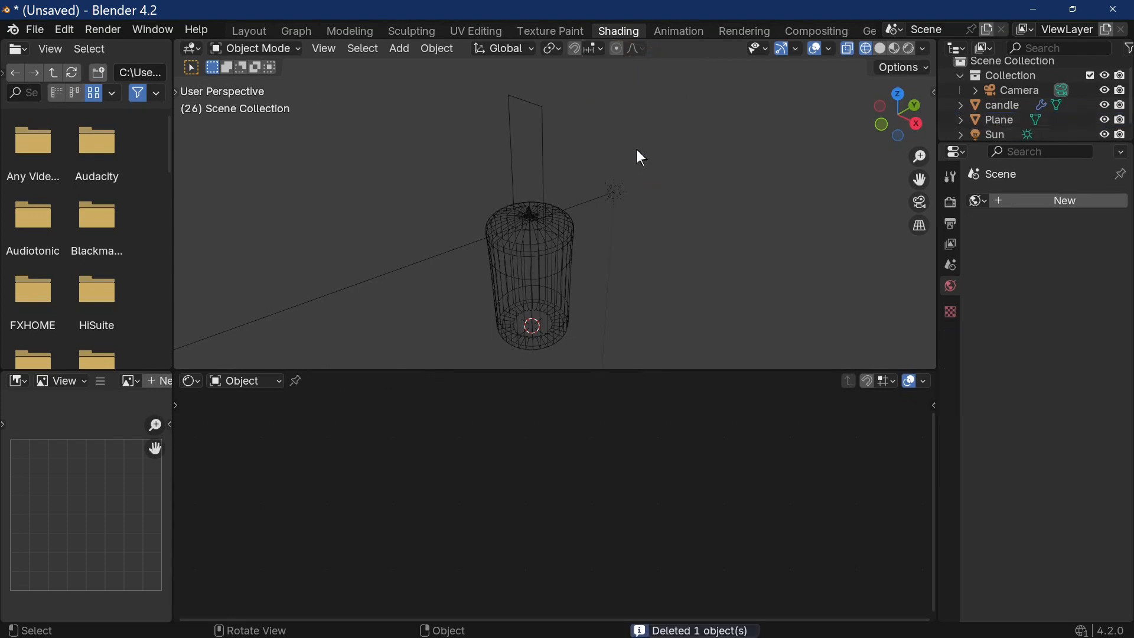
- In the Layout workspace, rename the plane above the candle as flame
{"action": "left_click", "coordinate": [546, 171]}
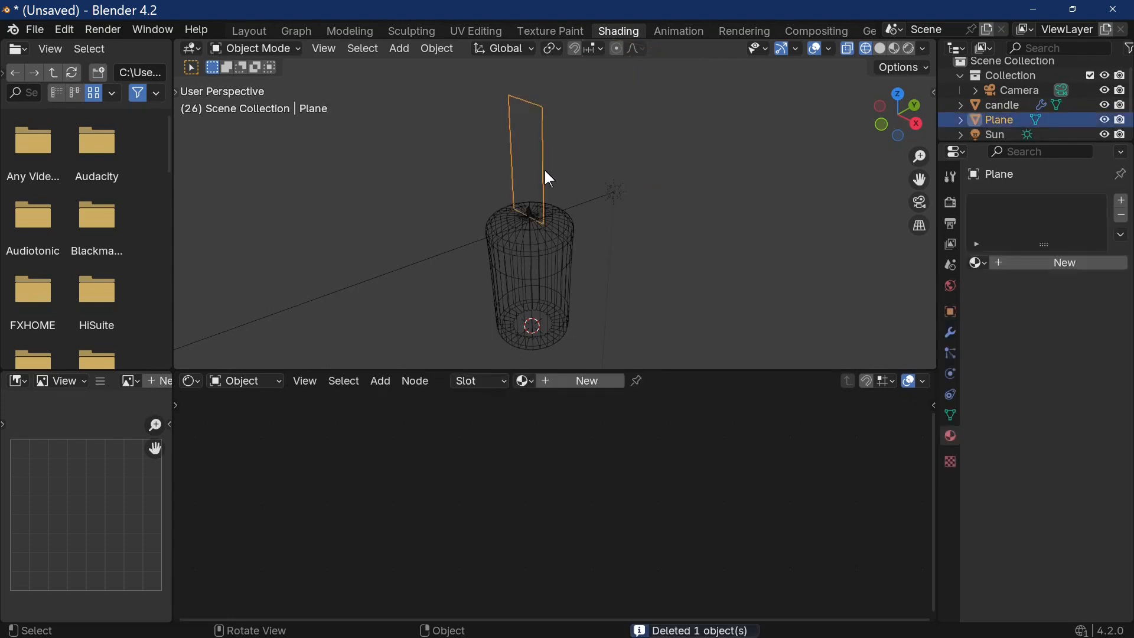
{"action": "left_click", "coordinate": [548, 268]}
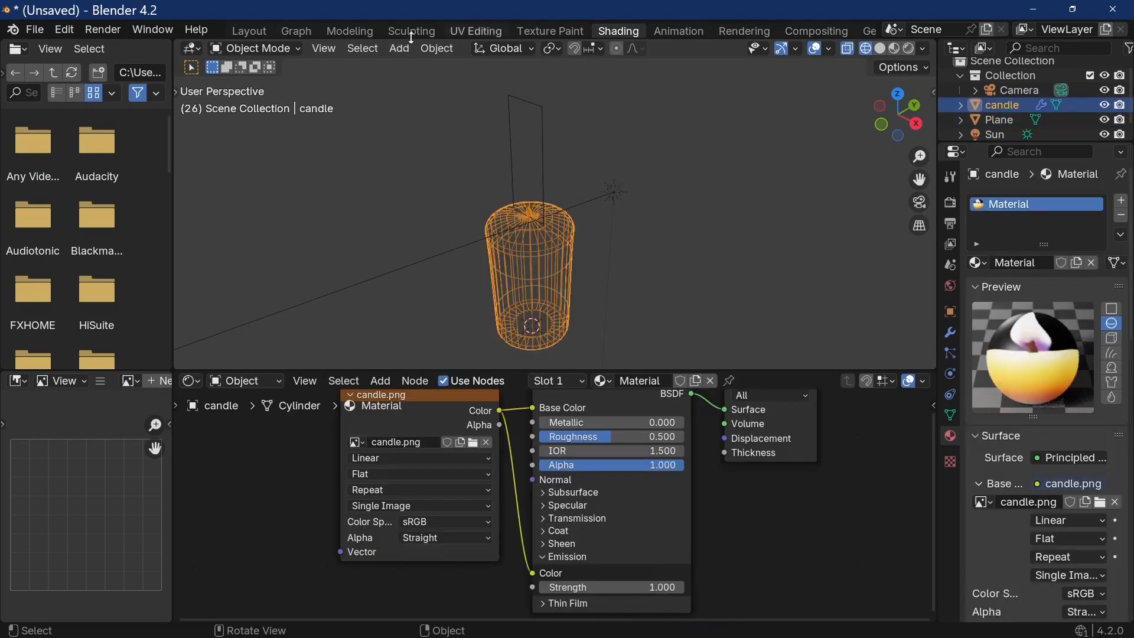
{"action": "left_click", "coordinate": [250, 33]}
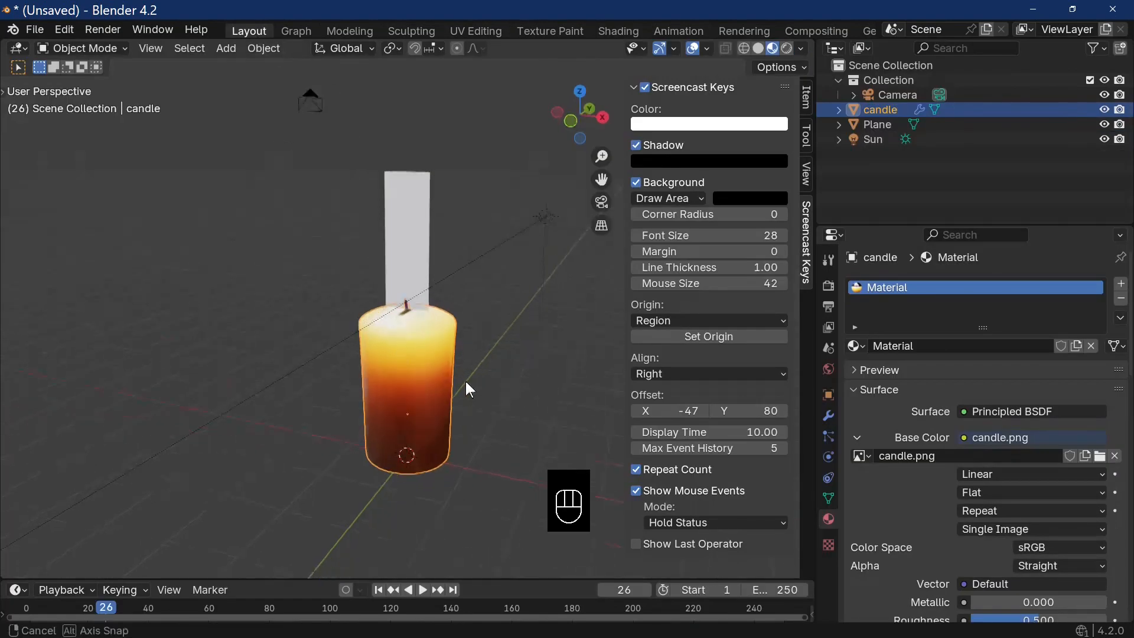
{"action": "middle_click_drag", "start_coordinate": [466, 382], "coordinate": [434, 387]}
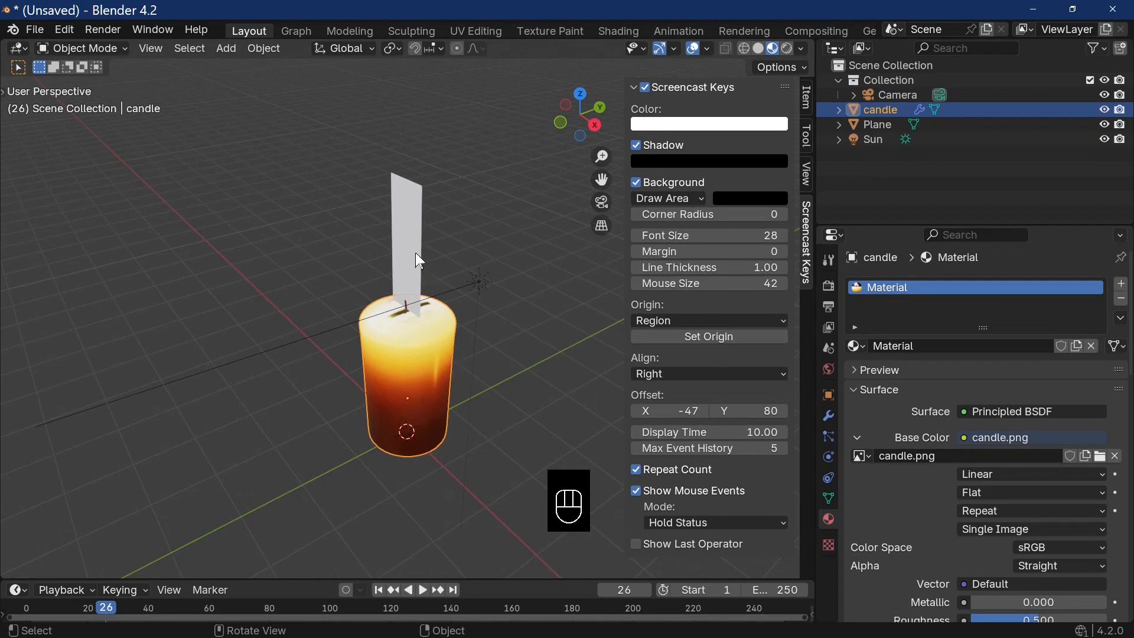
{"action": "left_click", "coordinate": [420, 257]}
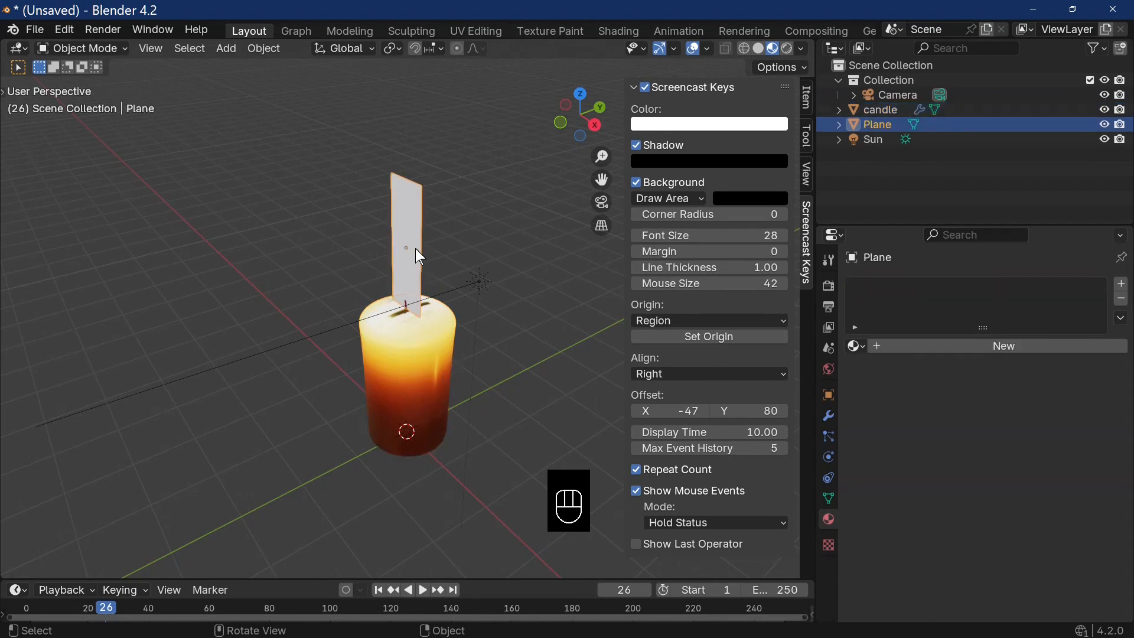
{"action": "double_click", "coordinate": [884, 125]}
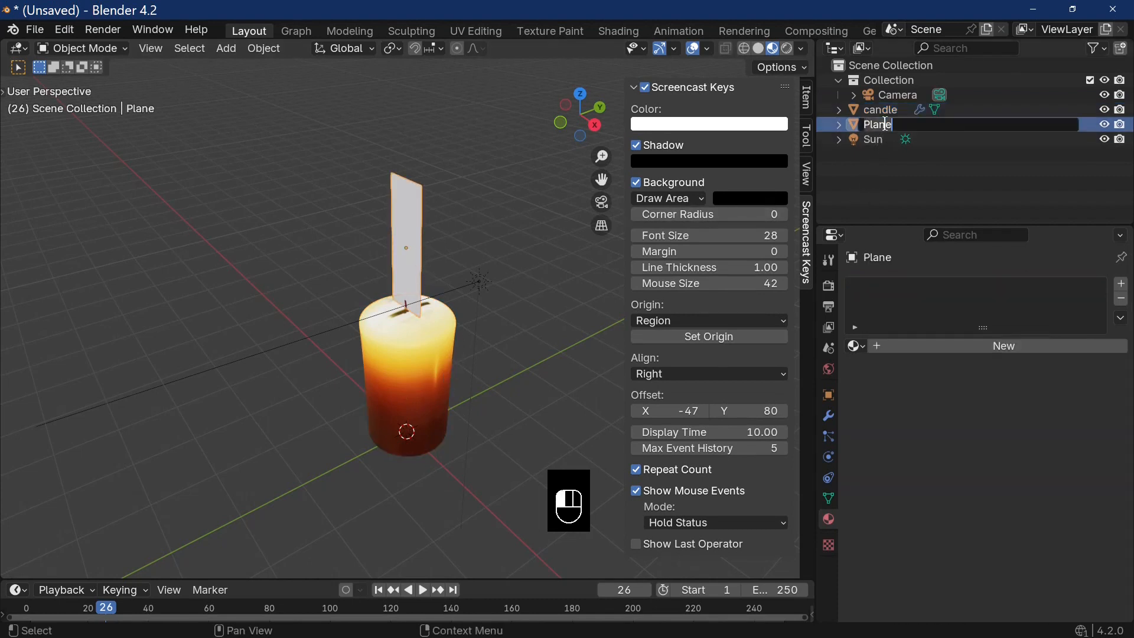
{"action": "type", "text": "flame"}
{"action": "key", "text": "Return"}
- Subdivide the flame plane's mesh with 10 cuts and return to Object Mode
{"action": "middle_click_drag", "start_coordinate": [331, 269], "coordinate": [423, 266]}
{"action": "scroll", "coordinate": [444, 289], "scroll_direction": "up", "scroll_amount": 1}
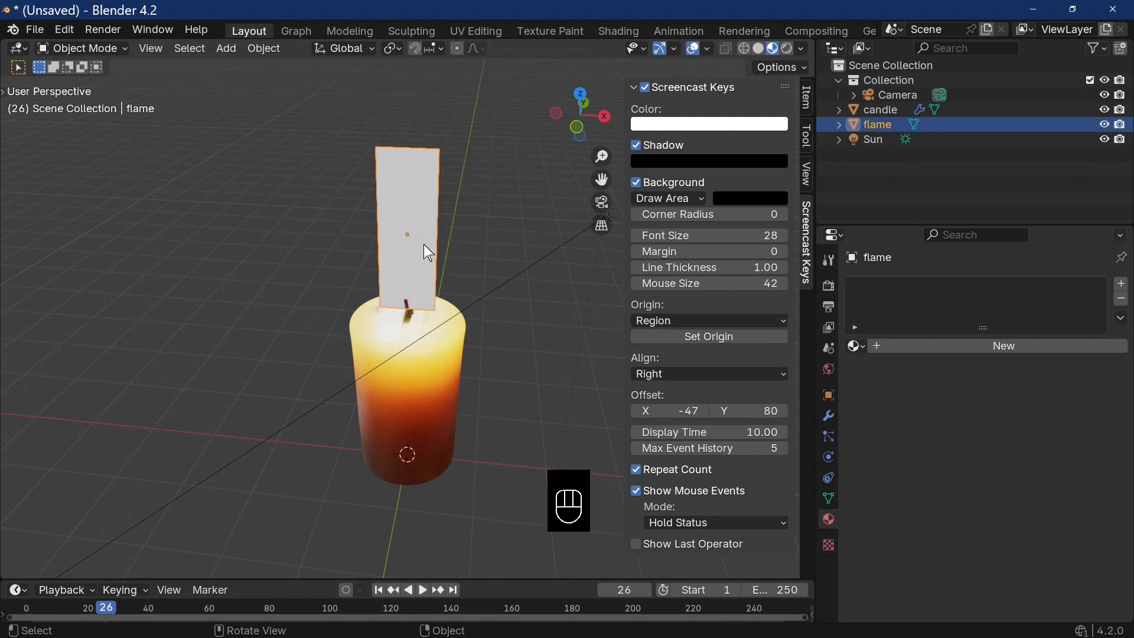
{"action": "key", "text": "Tab"}
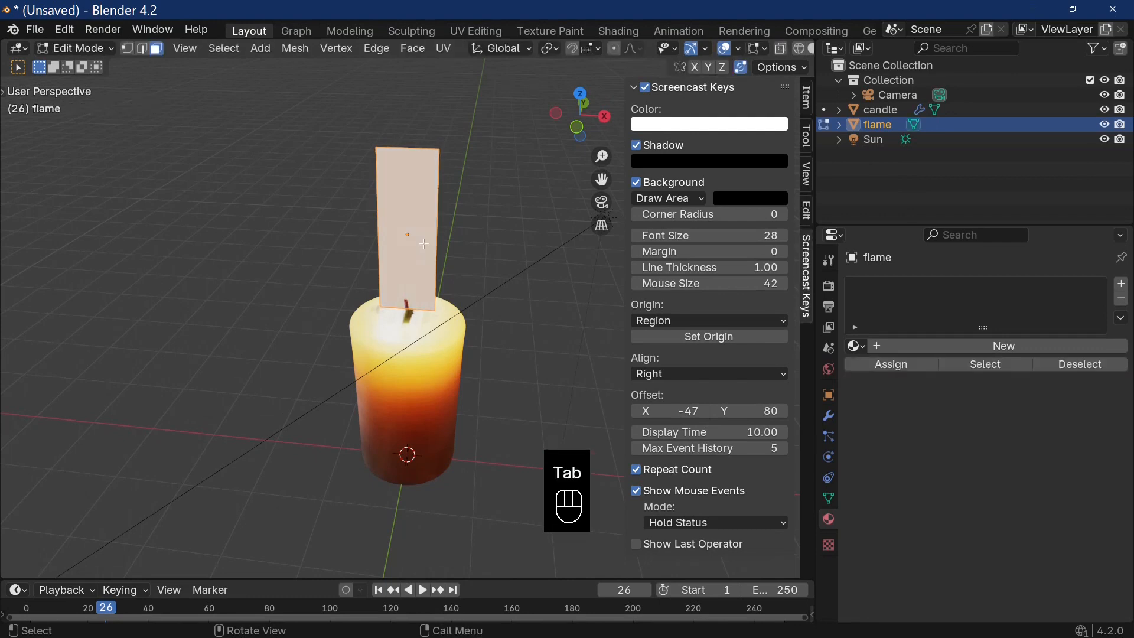
{"action": "right_click", "coordinate": [423, 243]}
{"action": "left_click", "coordinate": [377, 258]}
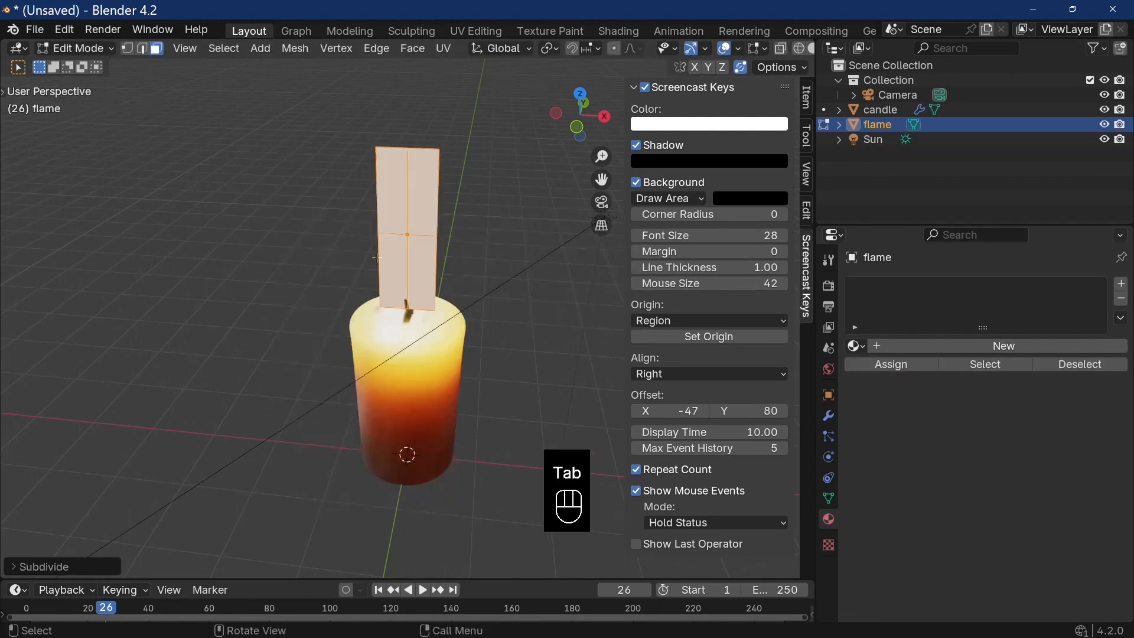
{"action": "left_click", "coordinate": [73, 565]}
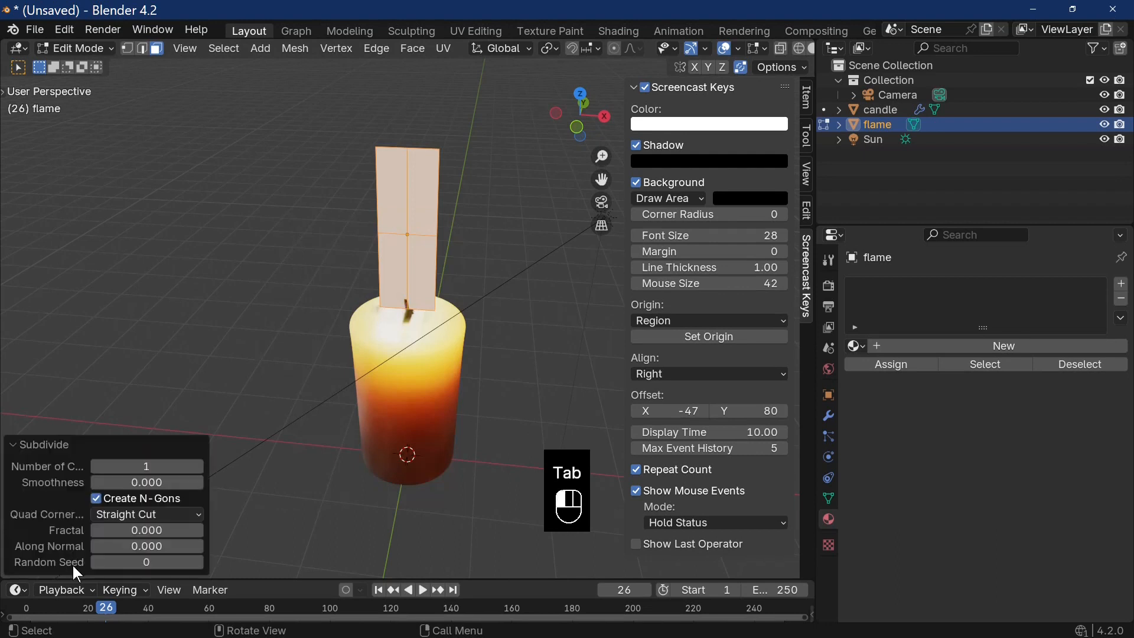
{"action": "left_click", "coordinate": [145, 466]}
{"action": "type", "text": "10"}
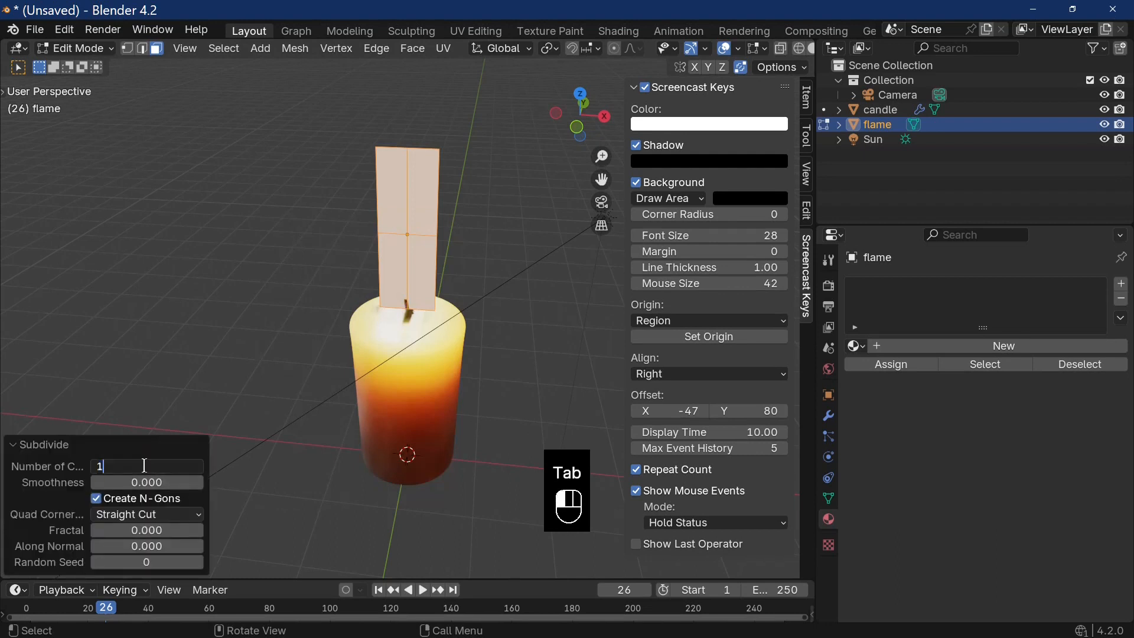
{"action": "key", "text": "Return"}
{"action": "middle_click_drag", "start_coordinate": [481, 286], "coordinate": [502, 300]}
{"action": "scroll", "coordinate": [502, 300], "scroll_direction": "up", "scroll_amount": 5}
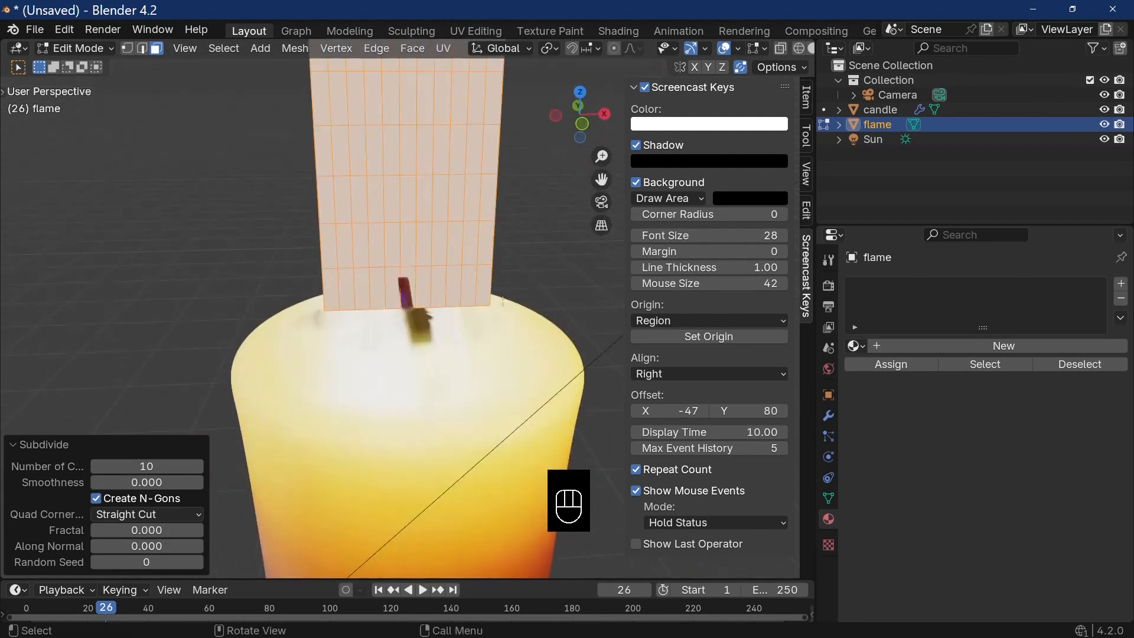
{"action": "mouse_move", "coordinate": [518, 266]}
{"action": "middle_mouse_down"}
{"action": "mouse_move", "coordinate": [481, 294]}
{"action": "mouse_move", "coordinate": [372, 258]}
{"action": "mouse_move", "coordinate": [512, 267]}
{"action": "middle_mouse_up"}
{"action": "scroll", "coordinate": [482, 294], "scroll_direction": "down", "scroll_amount": 6}
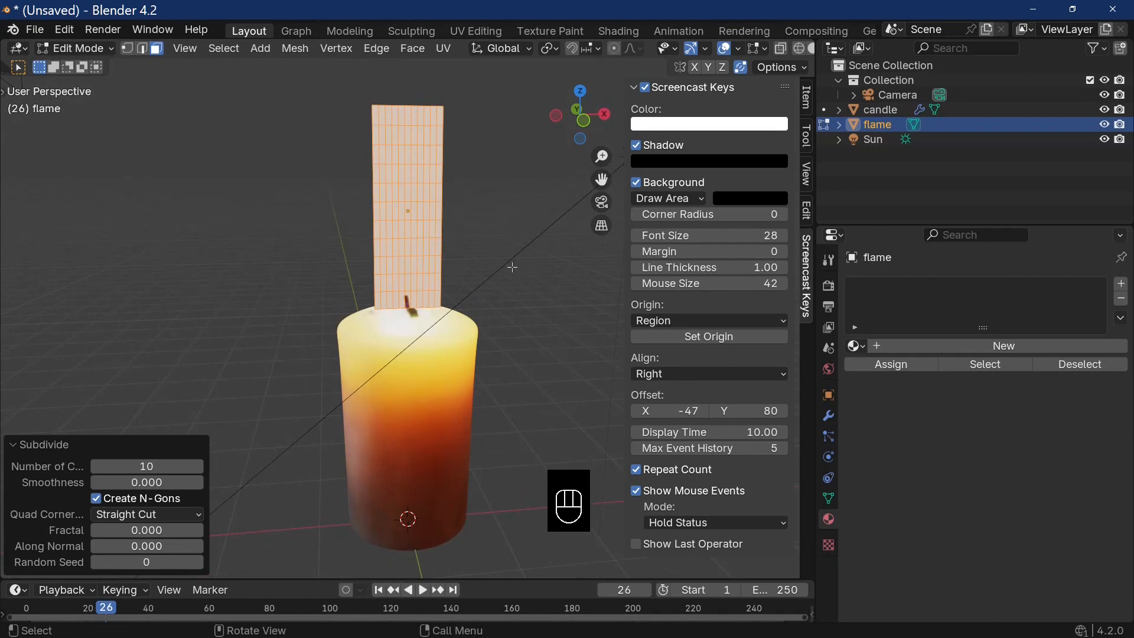
{"action": "middle_click_drag", "start_coordinate": [513, 267], "coordinate": [500, 260]}
{"action": "key", "text": "Tab"}
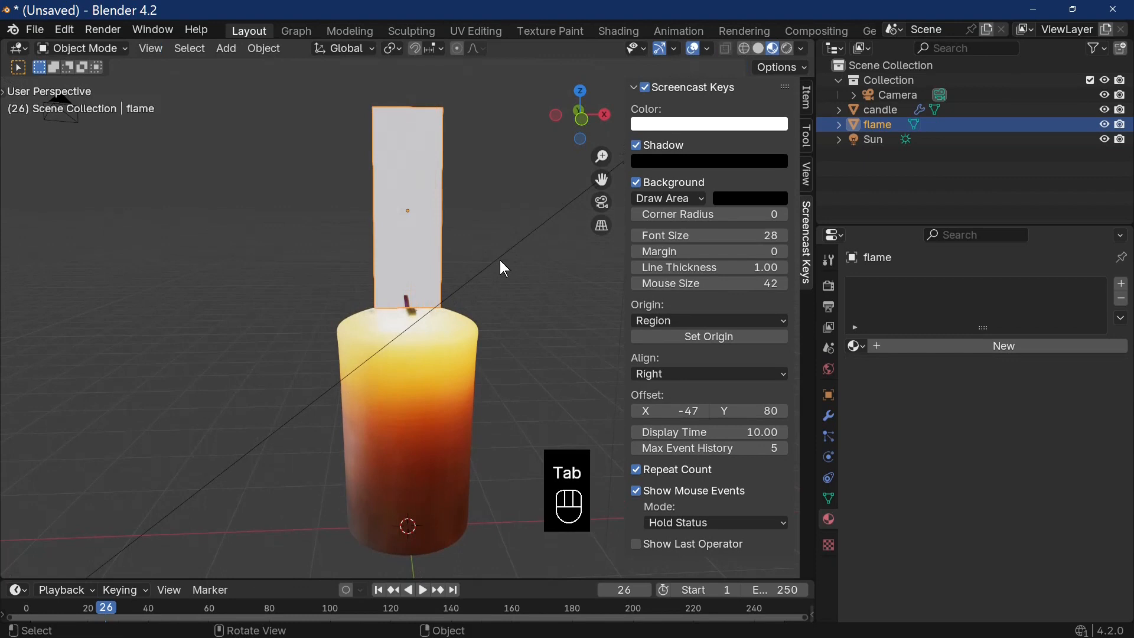
- Assign the candle's existing material, named Material, to the flame plane and view it from the front
{"action": "left_click", "coordinate": [862, 347]}
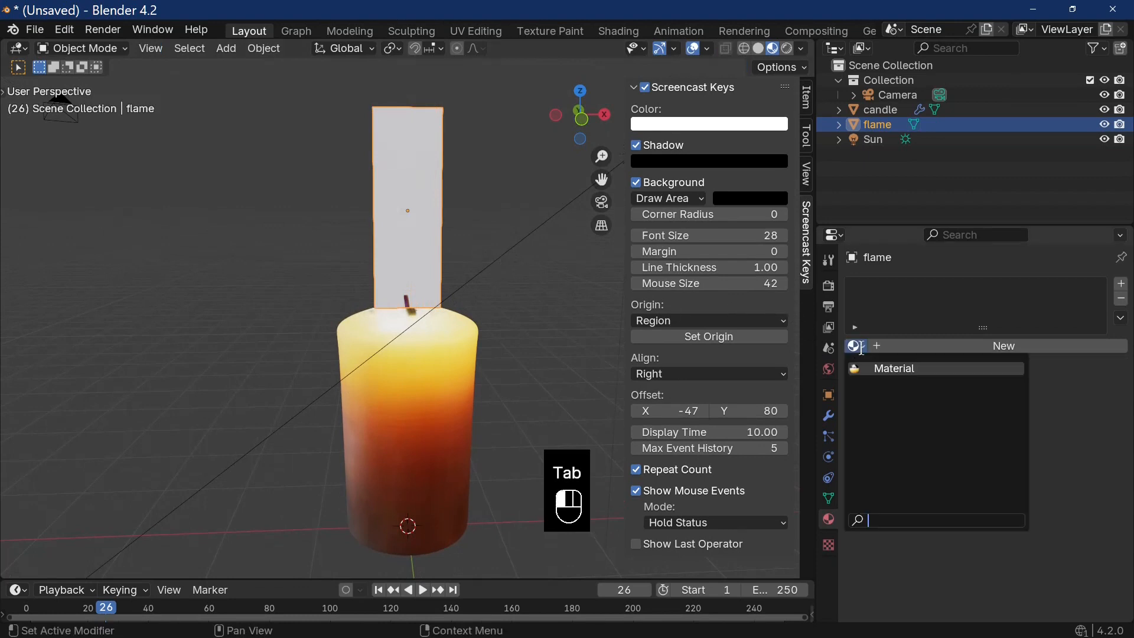
{"action": "left_click", "coordinate": [885, 369]}
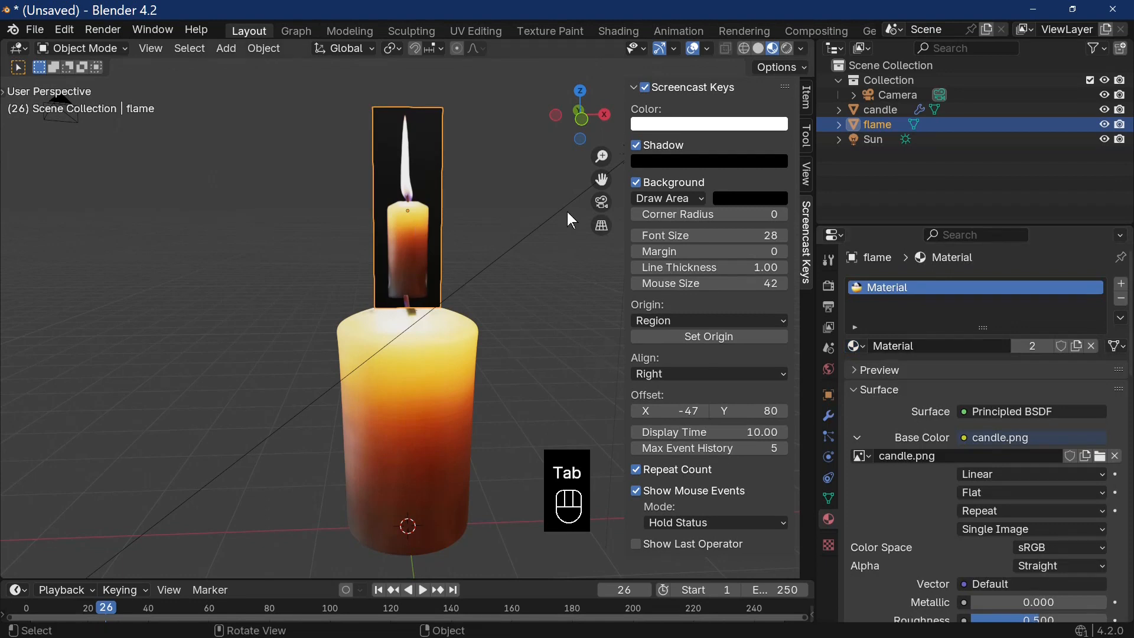
{"action": "key", "text": "KP_1"}
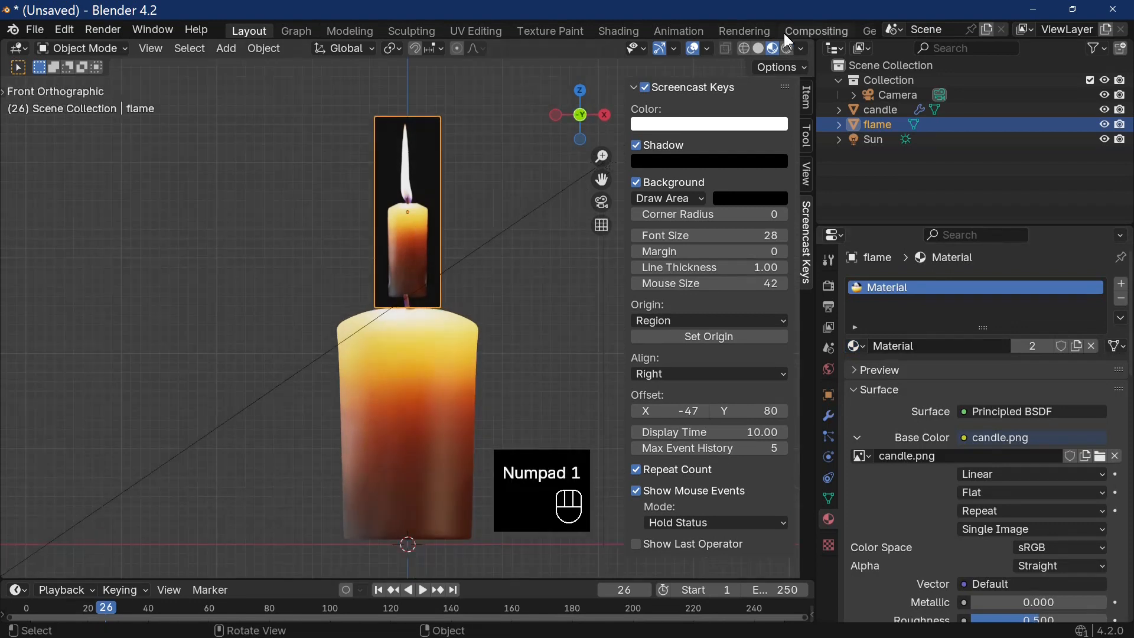
- In the UV Editing workspace, scale the flame plane's whole UV grid down to about a third of its size
{"action": "left_click", "coordinate": [482, 32]}
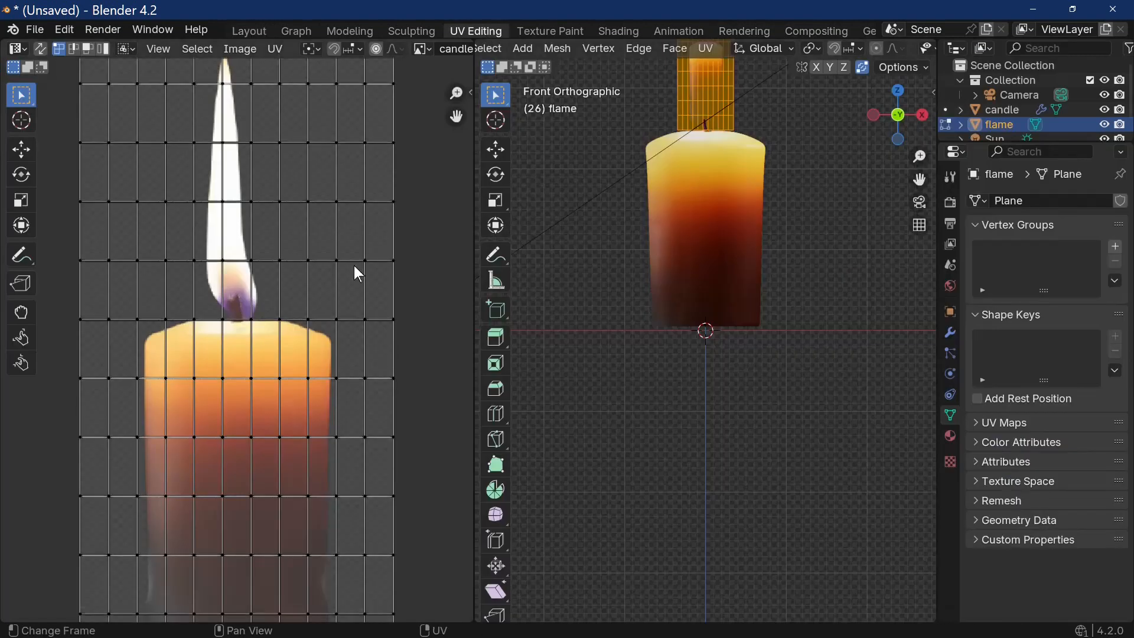
{"action": "scroll", "coordinate": [355, 269], "scroll_direction": "down", "scroll_amount": 4}
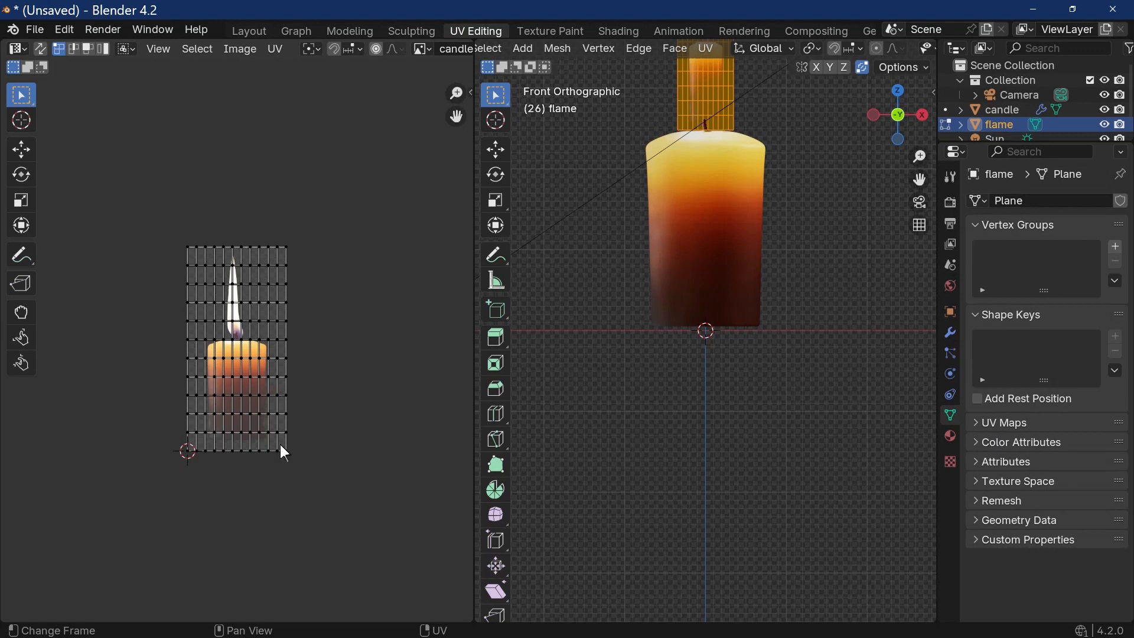
{"action": "key", "text": "a"}
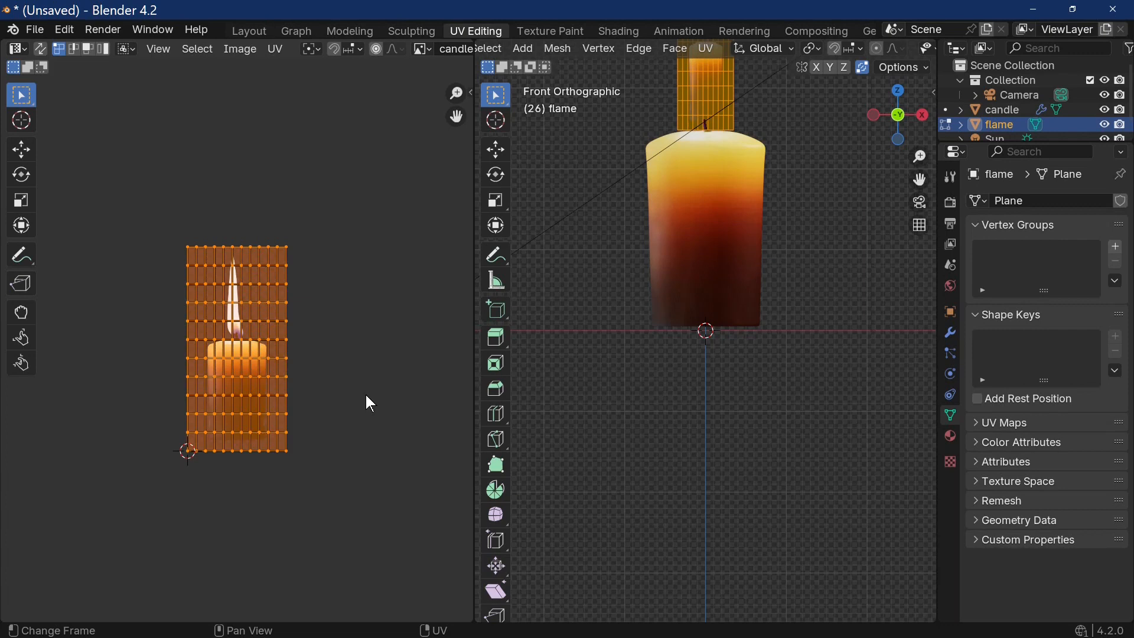
{"action": "key", "text": "s"}
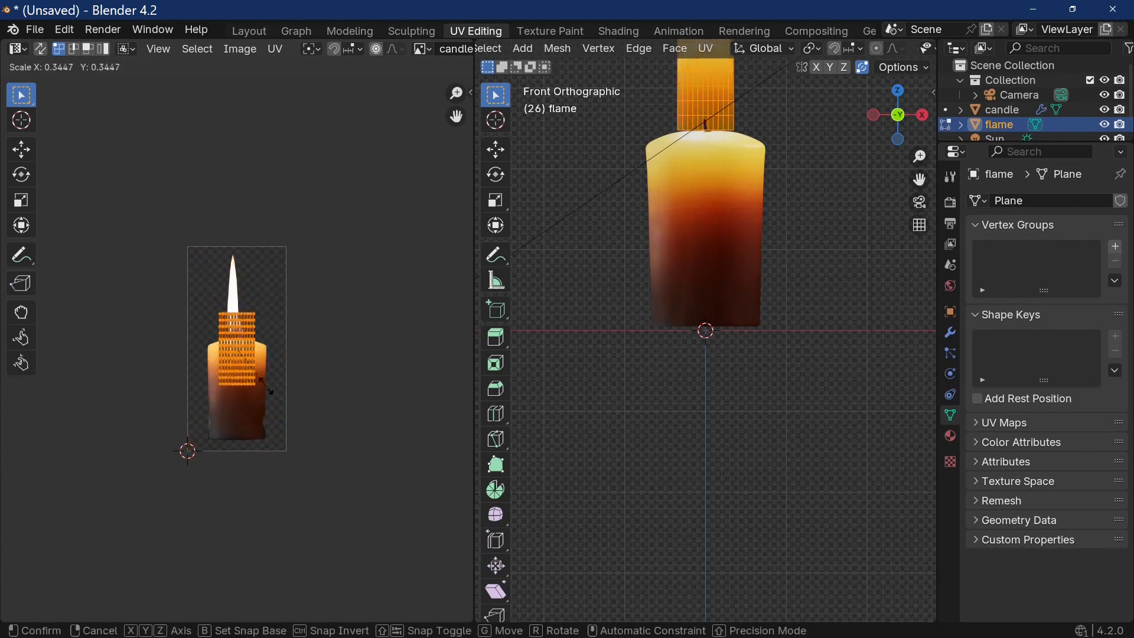
{"action": "left_click", "coordinate": [255, 378]}
{"action": "scroll", "coordinate": [256, 381], "scroll_direction": "up", "scroll_amount": 3}
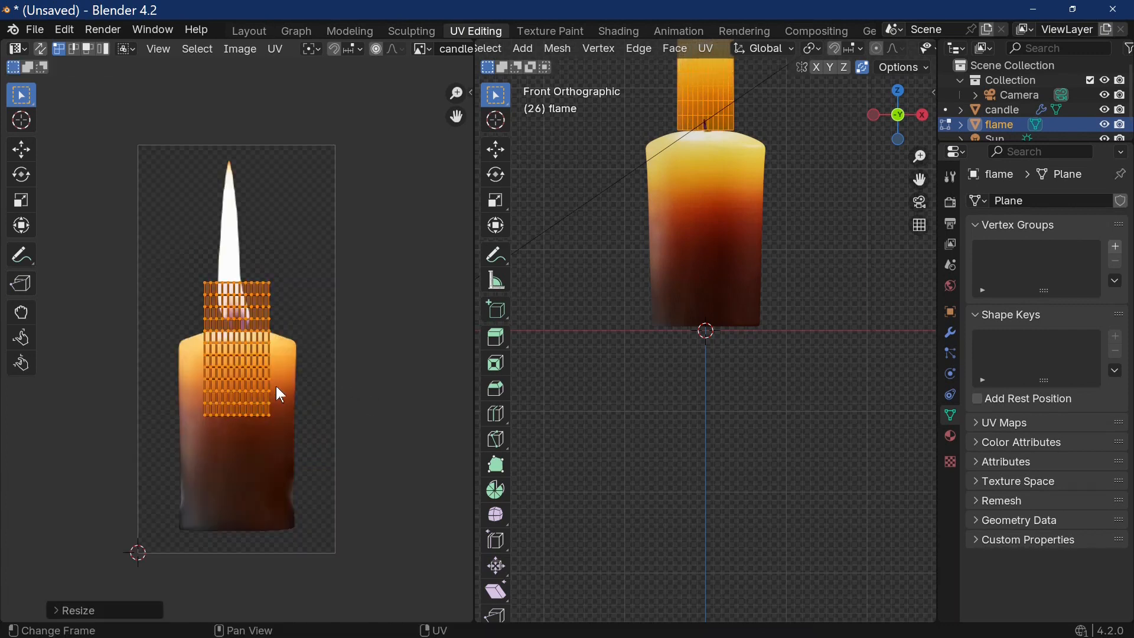
- Move the UV grid up over the flame in candle.png and shrink it to slightly wider than the flame
{"action": "key", "text": "g"}
{"action": "left_click", "coordinate": [276, 293]}
{"action": "key", "text": "s"}
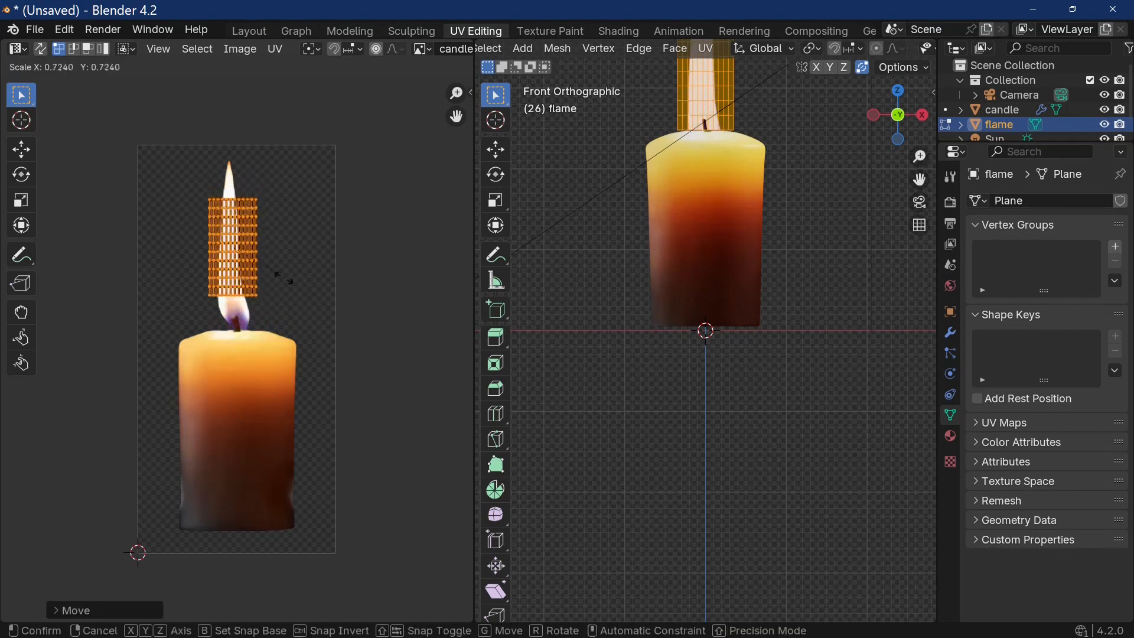
{"action": "left_click", "coordinate": [271, 282]}
- Stretch the UV grid along Y and position it so it encloses the flame from tip to wick
{"action": "key", "text": "s"}
{"action": "key", "text": "y"}
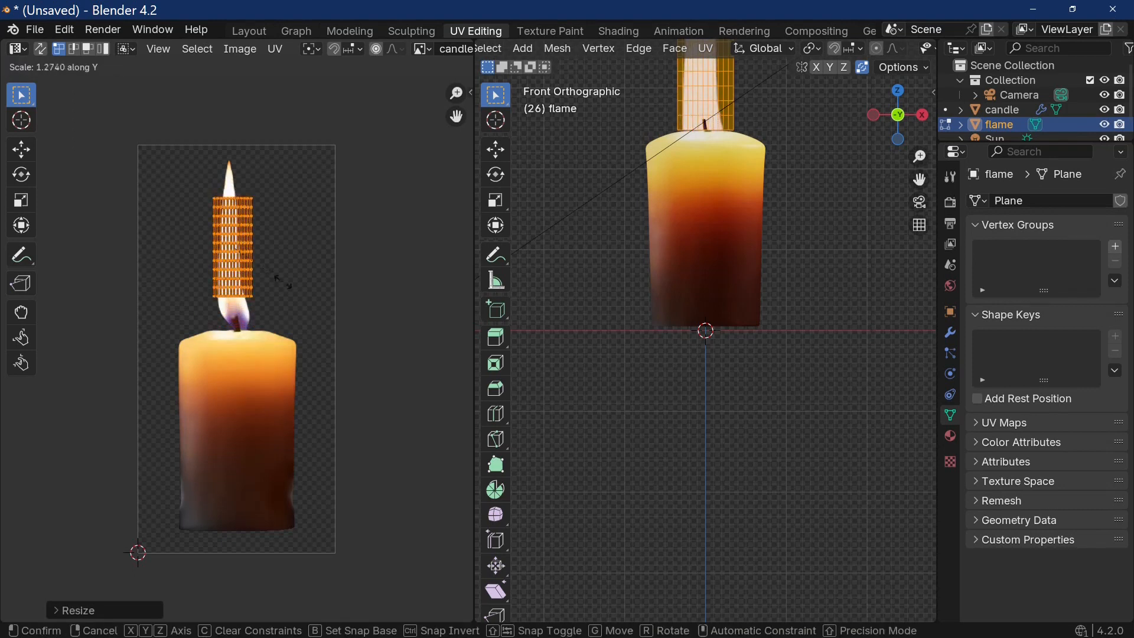
{"action": "left_click", "coordinate": [329, 288]}
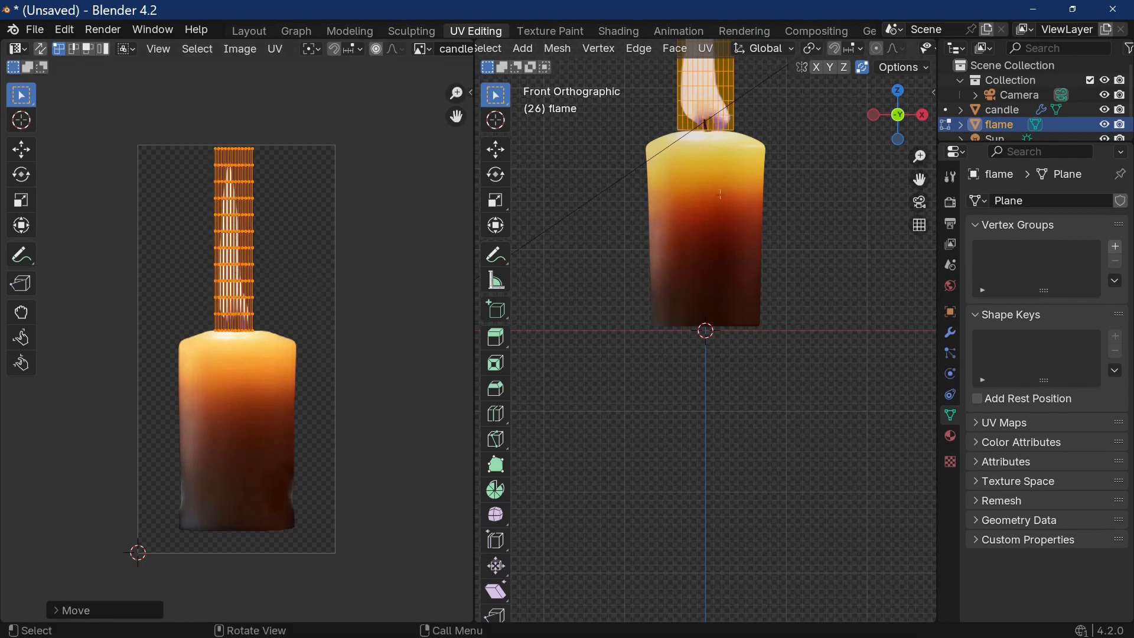
{"action": "scroll", "coordinate": [823, 222], "scroll_direction": "down", "scroll_amount": 3}
{"action": "key", "text": "Tab"}
{"action": "middle_click_drag", "start_coordinate": [802, 250], "coordinate": [775, 346]}
{"action": "scroll", "coordinate": [772, 319], "scroll_direction": "up", "scroll_amount": 5}
{"action": "scroll", "coordinate": [771, 290], "scroll_direction": "down", "scroll_amount": 4}
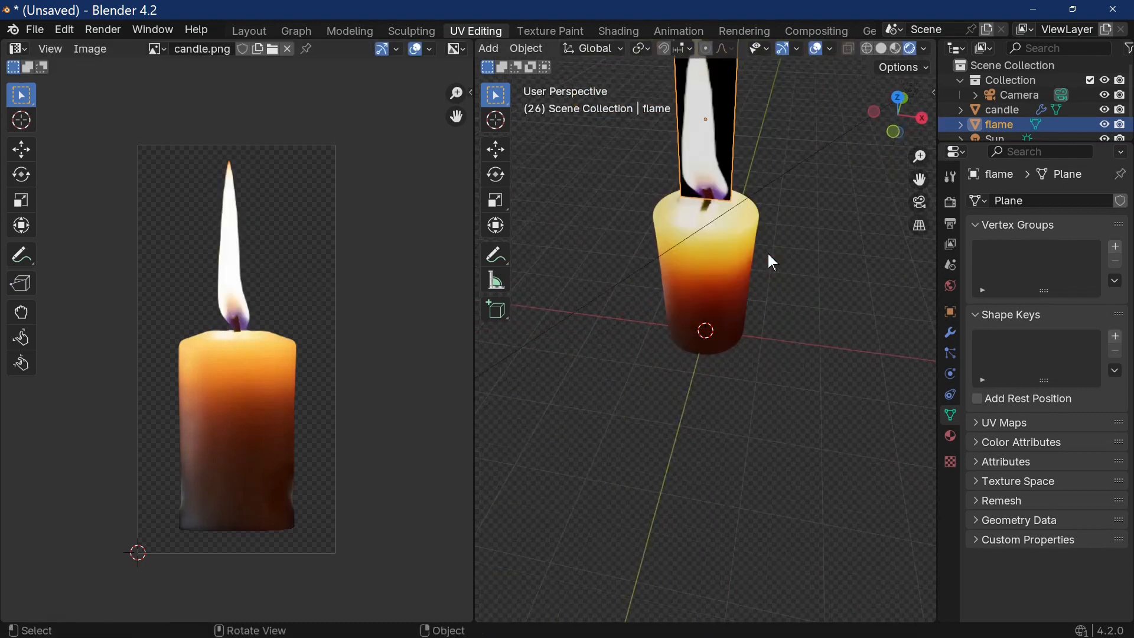
{"action": "middle_click_drag", "start_coordinate": [723, 140], "coordinate": [756, 189]}
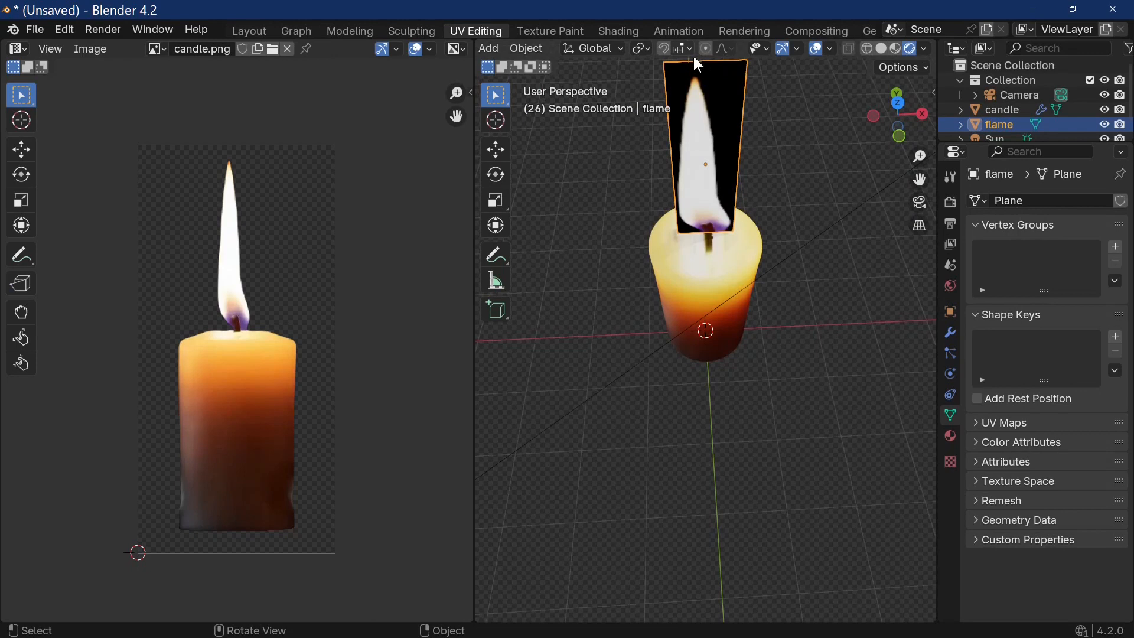
{"action": "scroll", "coordinate": [699, 140], "scroll_direction": "down", "scroll_amount": 2}
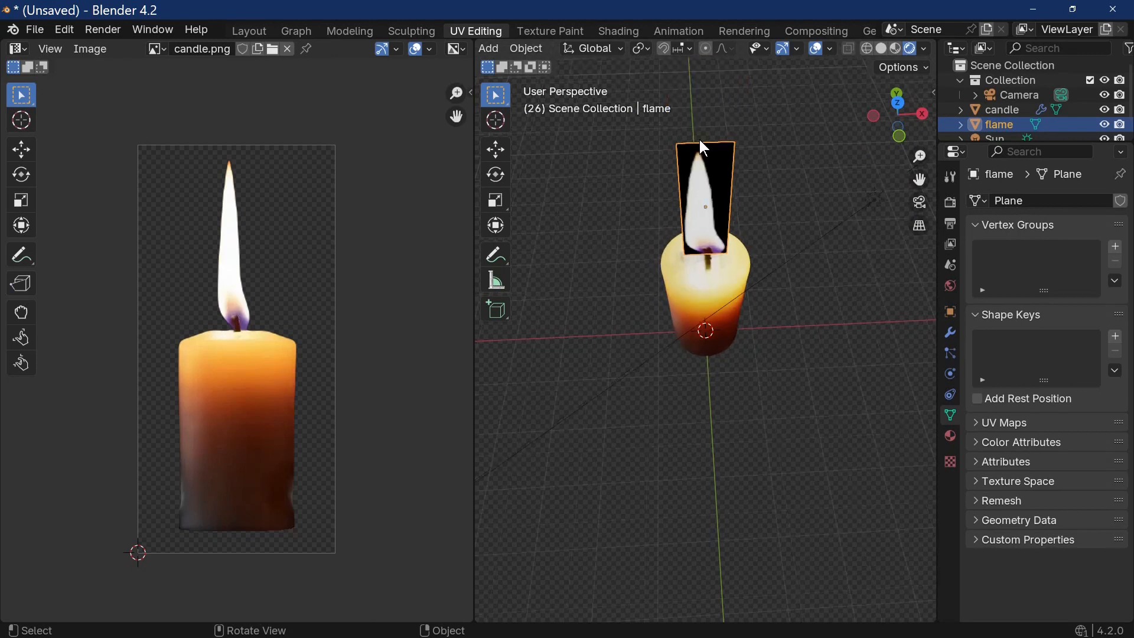
- In the Shading workspace, connect the candle.png texture's Alpha output to the Principled BSDF's Roughness and Alpha inputs
{"action": "left_click", "coordinate": [619, 32]}
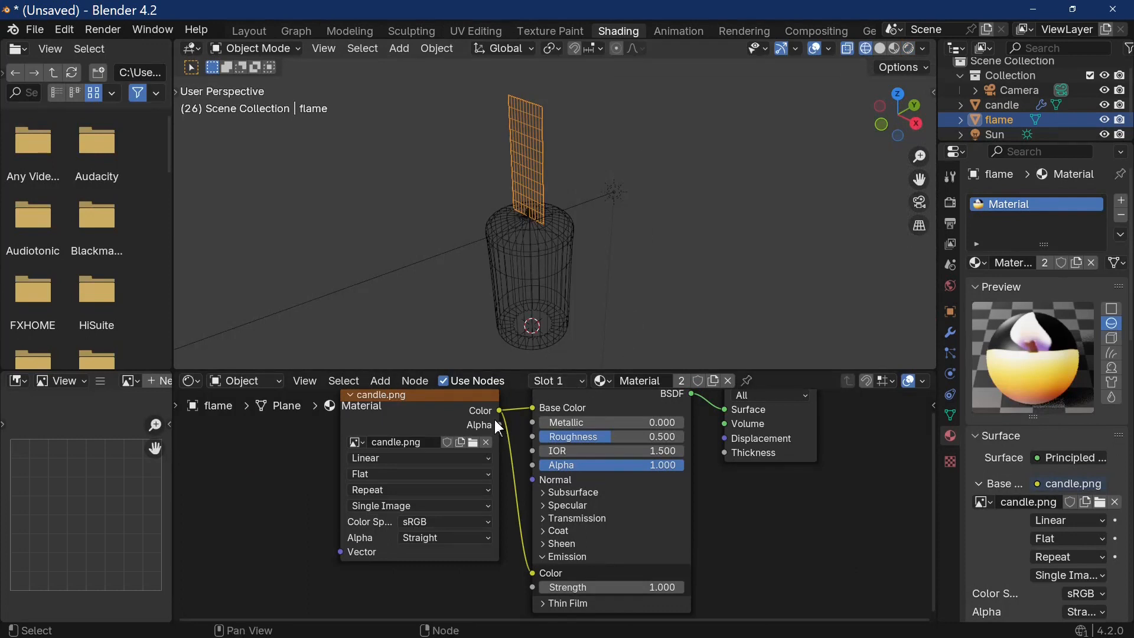
{"action": "left_click_drag", "start_coordinate": [500, 425], "coordinate": [533, 438]}
{"action": "left_click_drag", "start_coordinate": [501, 425], "coordinate": [535, 466]}
{"action": "key", "text": "Tab"}
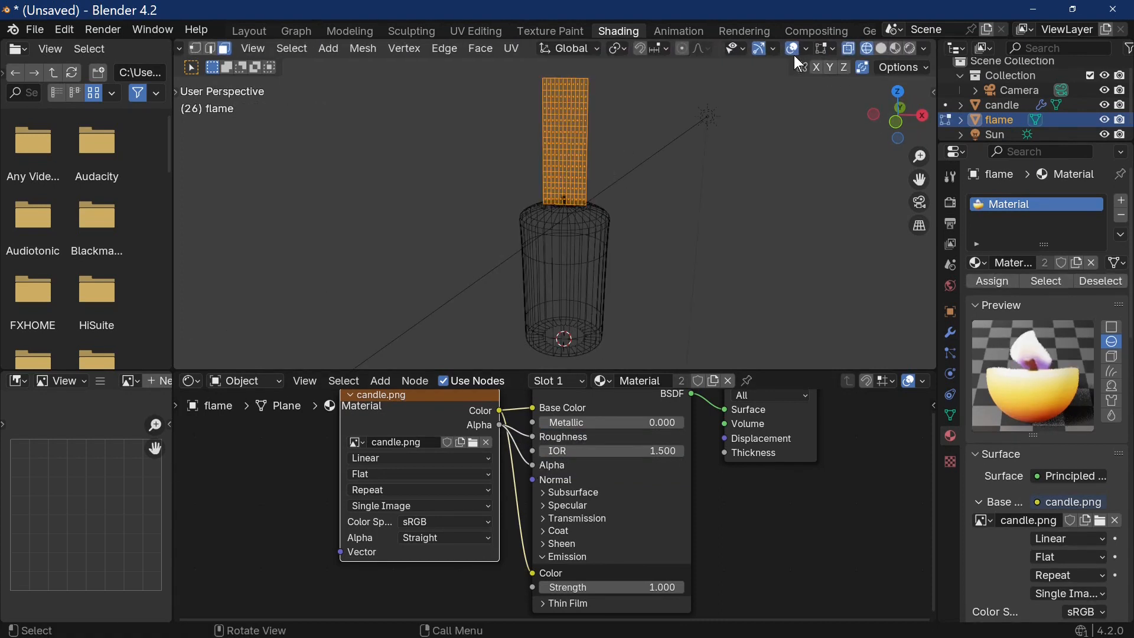
- Display the viewport in Material Preview shading and leave Edit Mode on the flame plane
{"action": "left_click", "coordinate": [891, 49]}
{"action": "middle_click_drag", "start_coordinate": [697, 195], "coordinate": [654, 184]}
{"action": "key", "text": "Tab"}
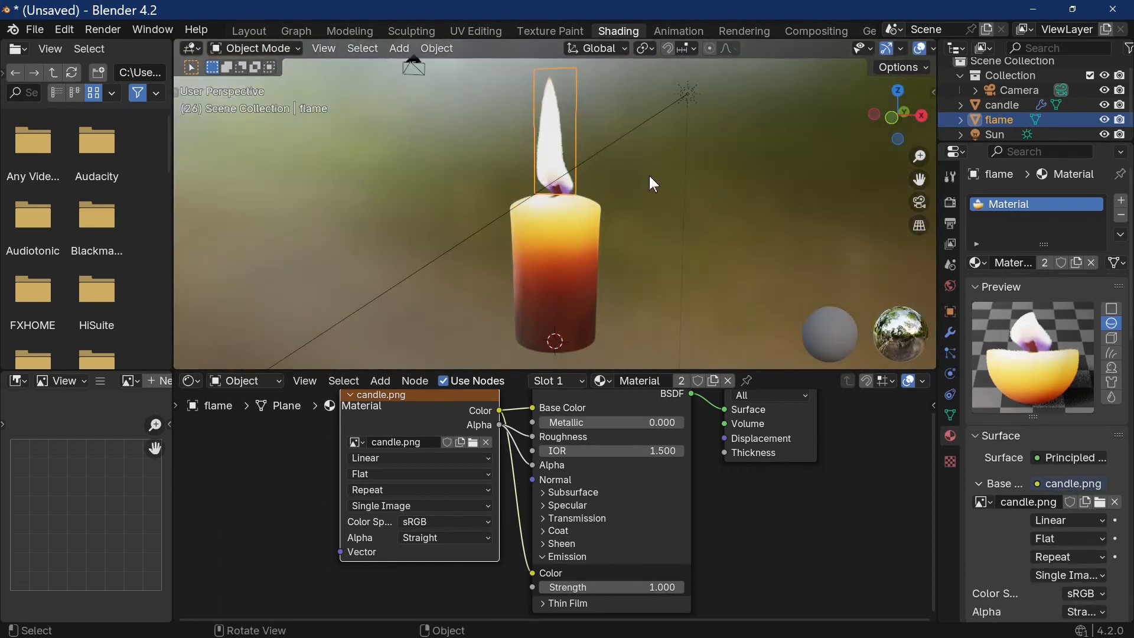
- Narrow the flame plane along X to about three quarters of its width and apply its transform
{"action": "key", "text": "Tab"}
{"action": "key", "text": "Tab"}
{"action": "key", "text": "s"}
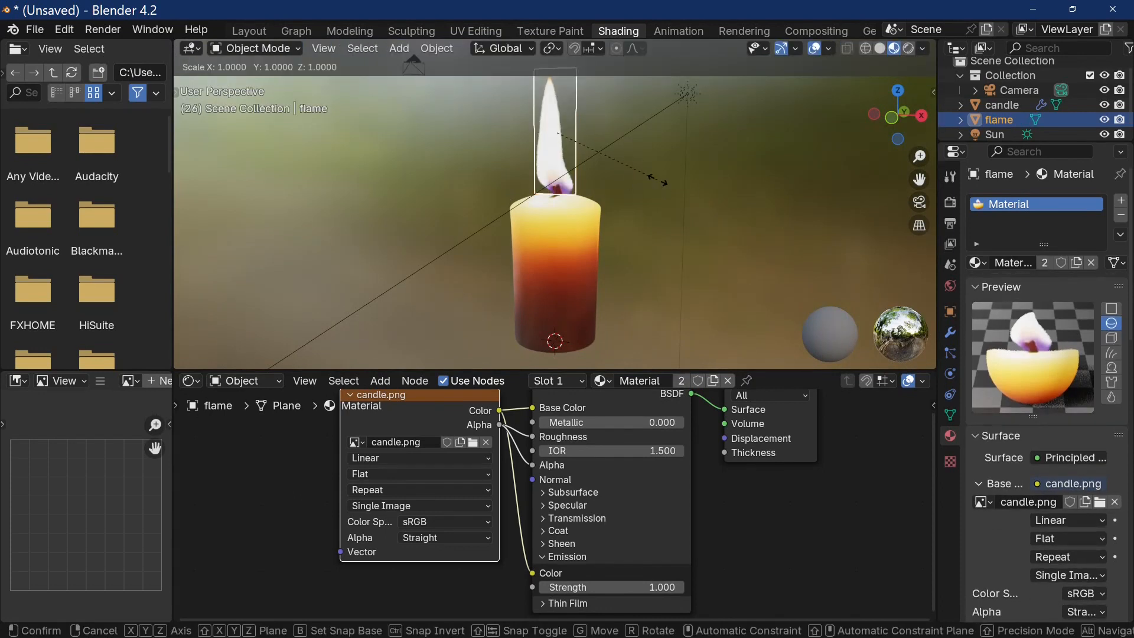
{"action": "key", "text": "x"}
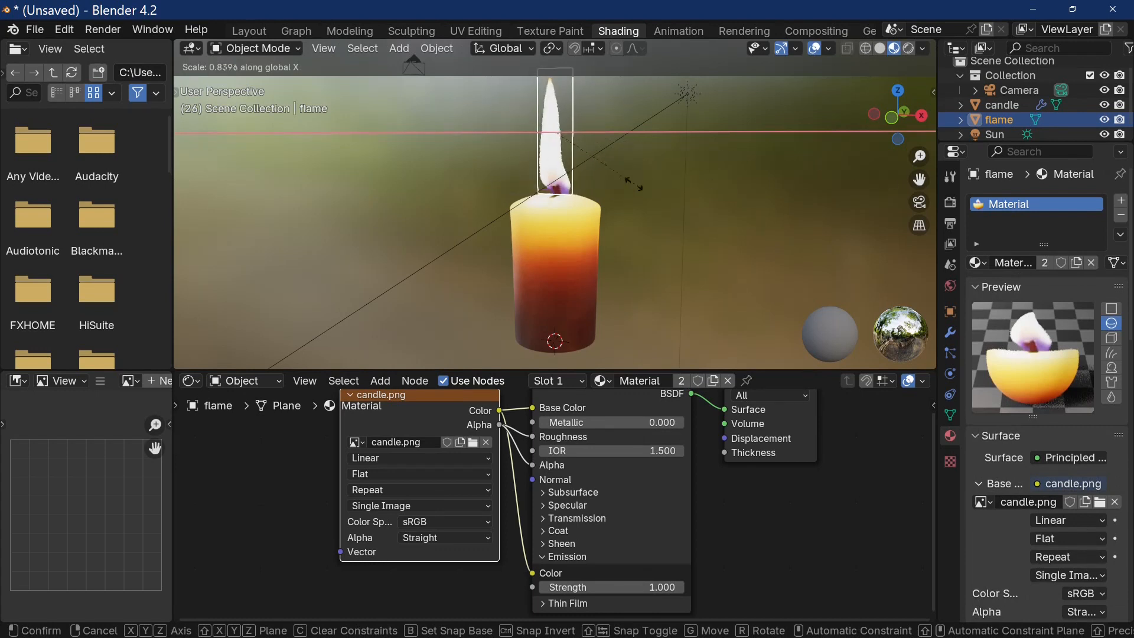
{"action": "left_click", "coordinate": [618, 185]}
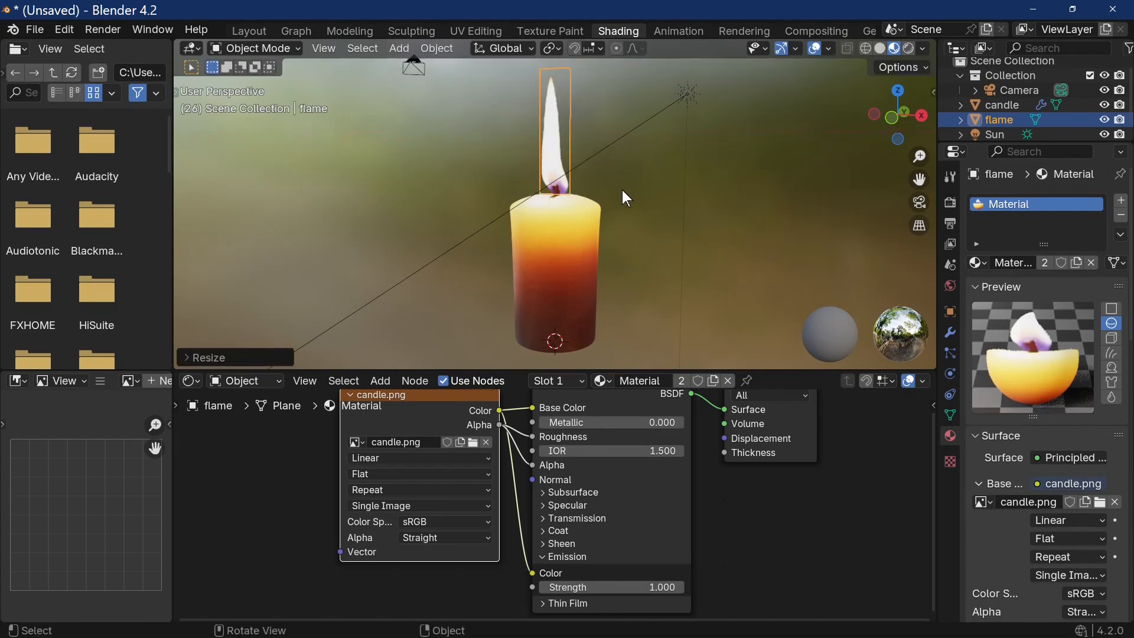
{"action": "key", "text": "ctrl+a"}
{"action": "left_click", "coordinate": [622, 190]}
- Examine how the flame plane and its mesh grid sit over the candle's wick
{"action": "scroll", "coordinate": [672, 171], "scroll_direction": "down", "scroll_amount": 3}
{"action": "scroll", "coordinate": [678, 229], "scroll_direction": "up", "scroll_amount": 2}
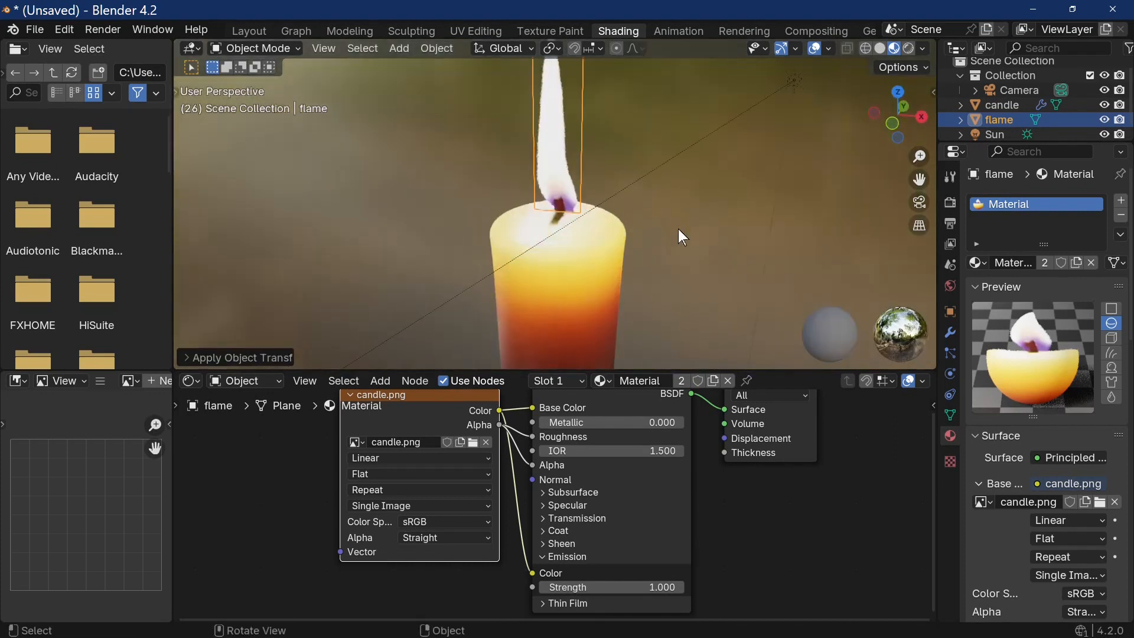
{"action": "scroll", "coordinate": [661, 227], "scroll_direction": "down", "scroll_amount": 2}
{"action": "middle_click_drag", "start_coordinate": [661, 227], "coordinate": [655, 251]}
{"action": "scroll", "coordinate": [666, 241], "scroll_direction": "up", "scroll_amount": 5}
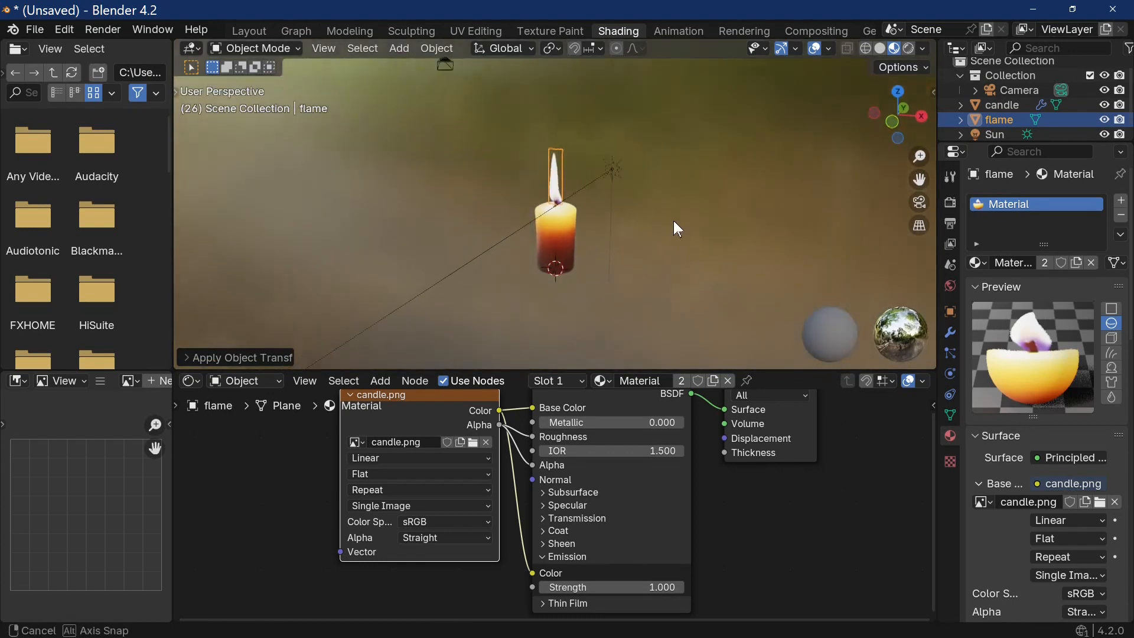
{"action": "middle_click_drag", "start_coordinate": [678, 219], "coordinate": [699, 204]}
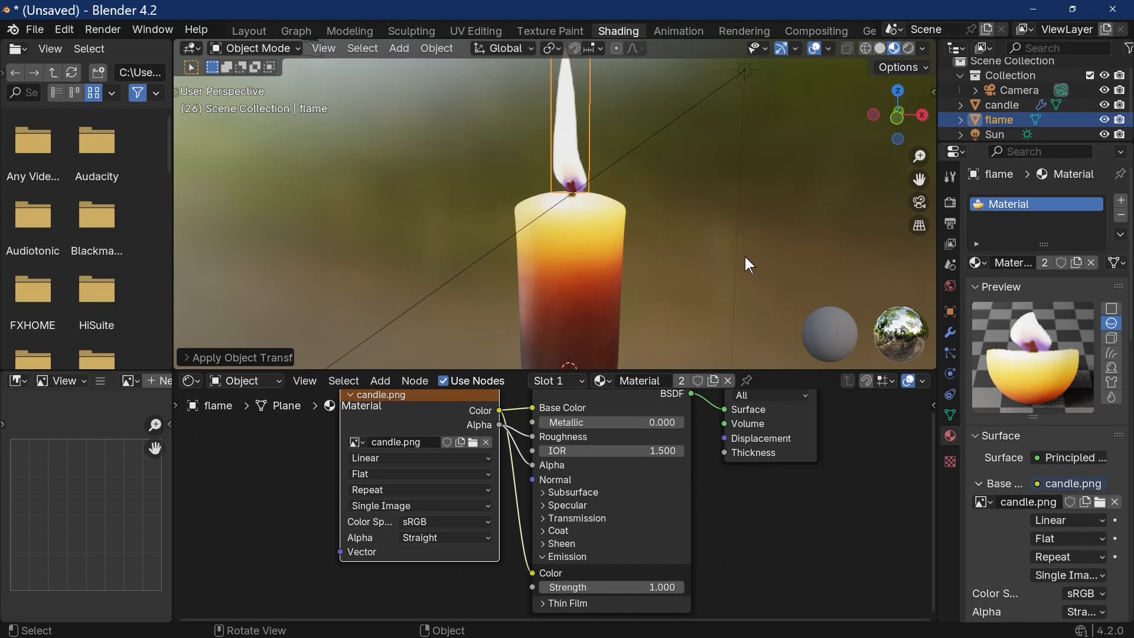
{"action": "key", "text": "Tab"}
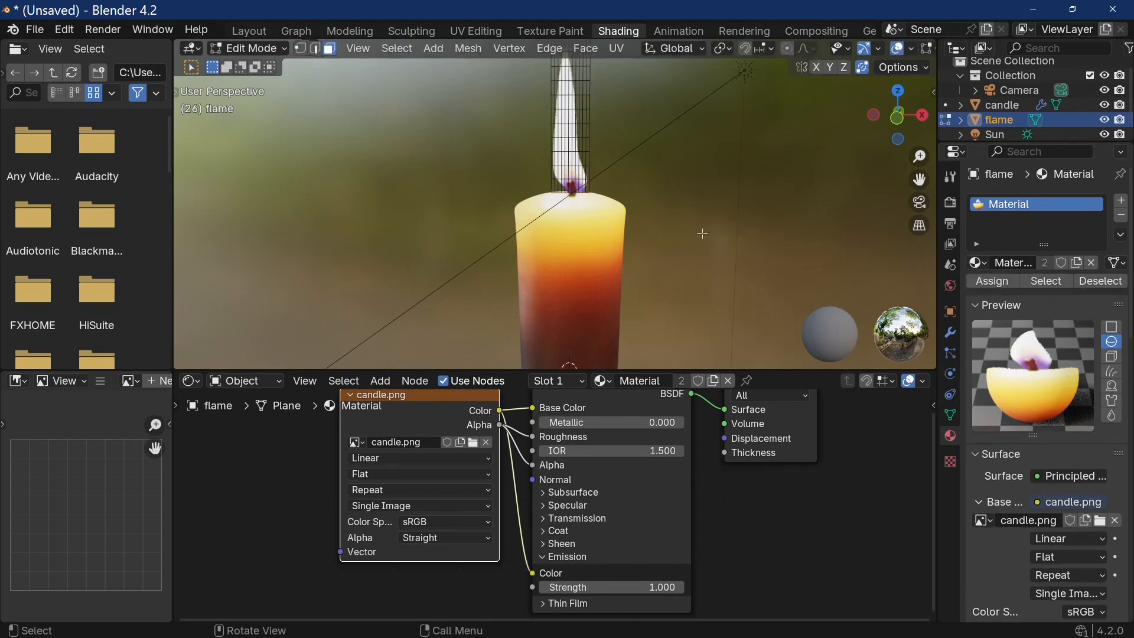
{"action": "scroll", "coordinate": [704, 235], "scroll_direction": "up", "scroll_amount": 3}
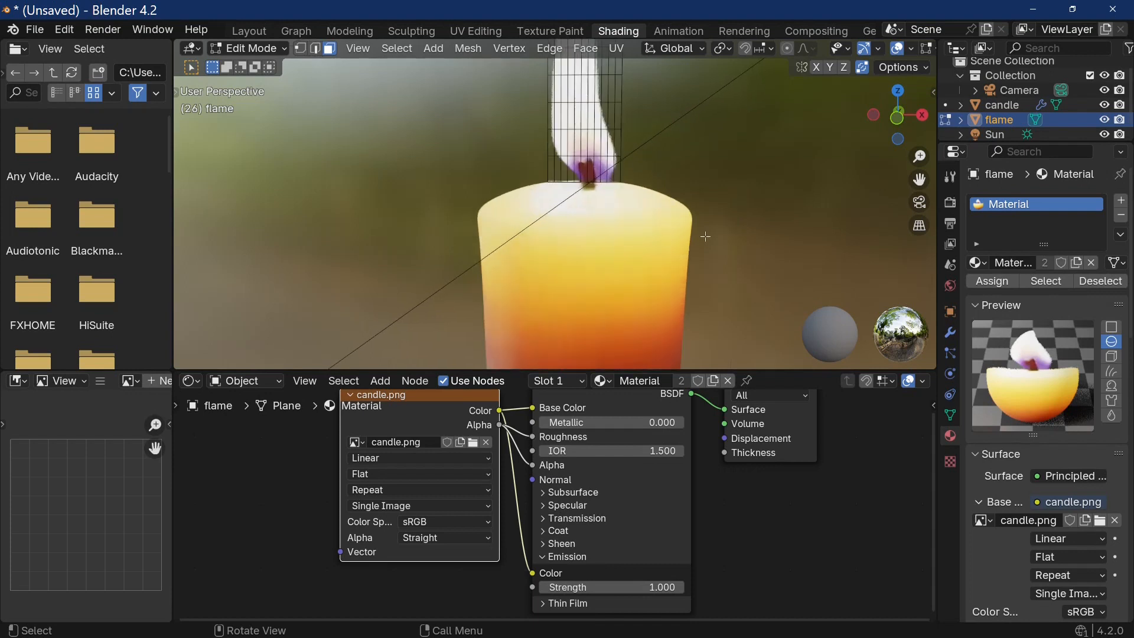
{"action": "scroll", "coordinate": [706, 237], "scroll_direction": "up", "scroll_amount": 2}
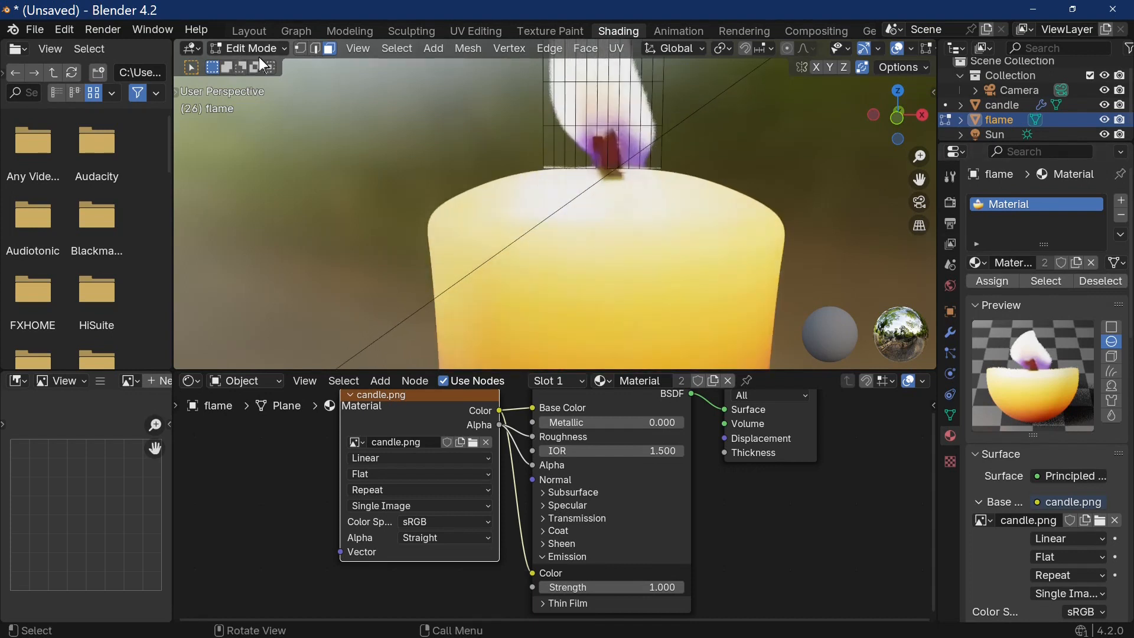
{"action": "key", "text": "Tab"}
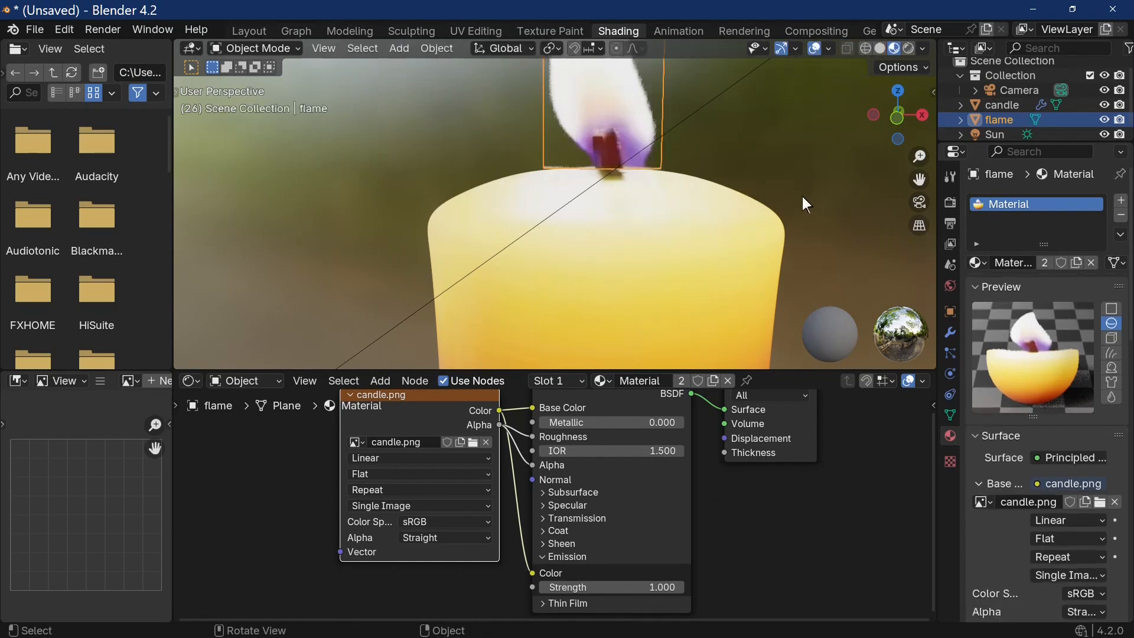
- Add Cloth physics to the flame plane
{"action": "left_click", "coordinate": [952, 376]}
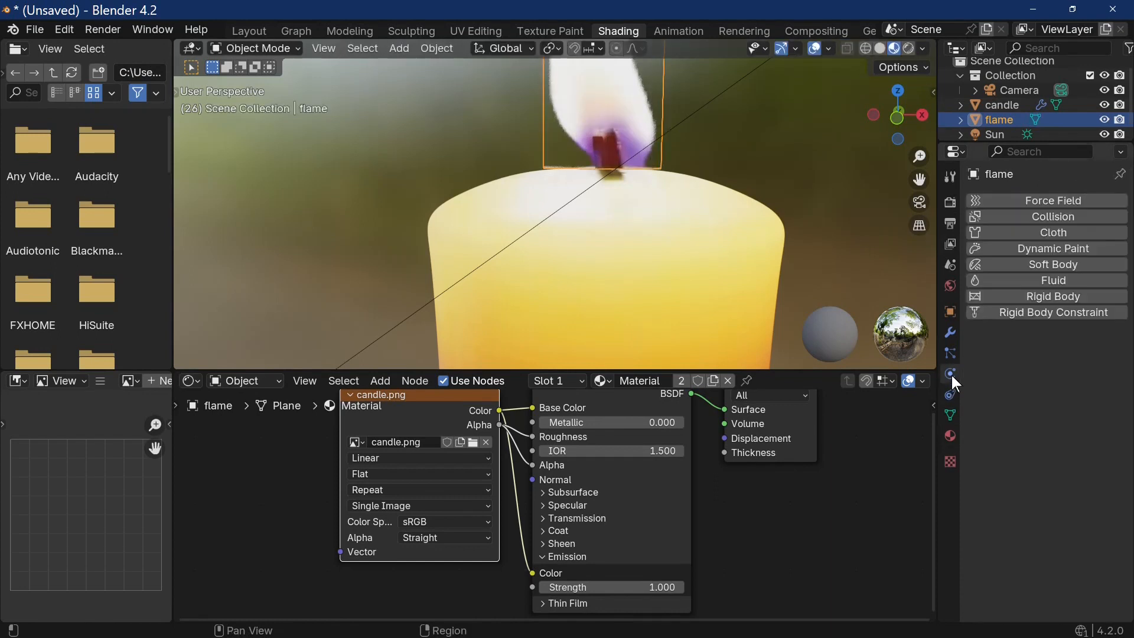
{"action": "left_click", "coordinate": [1039, 234]}
{"action": "scroll", "coordinate": [810, 249], "scroll_direction": "down", "scroll_amount": 5}
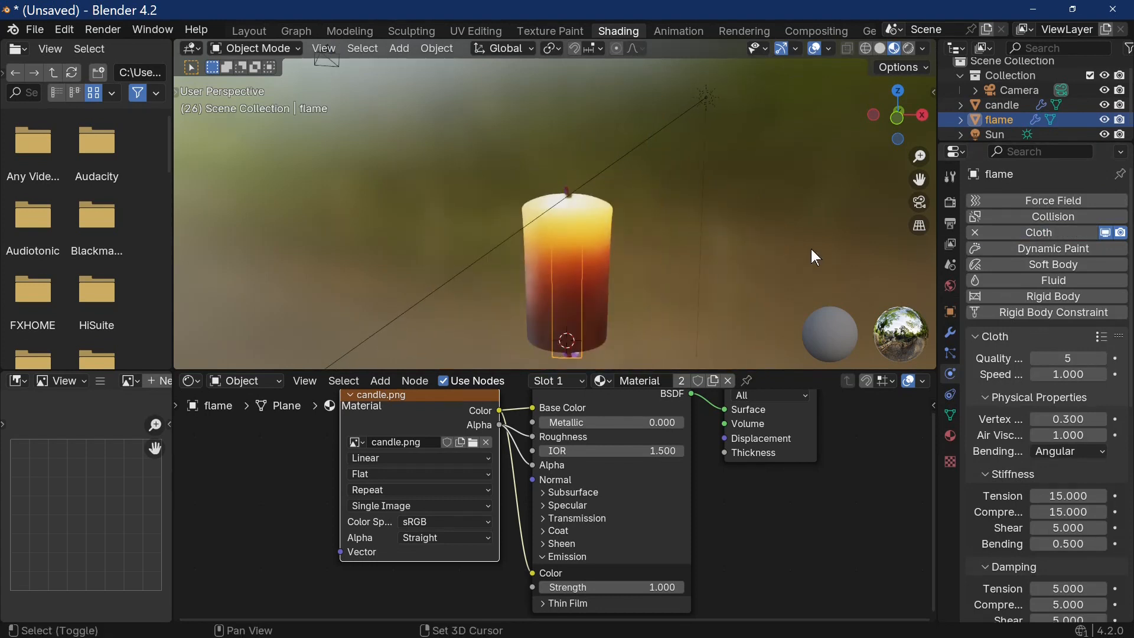
- Play the cloth simulation to check how the flame plane behaves, and return to frame 1
{"action": "key", "text": "space"}
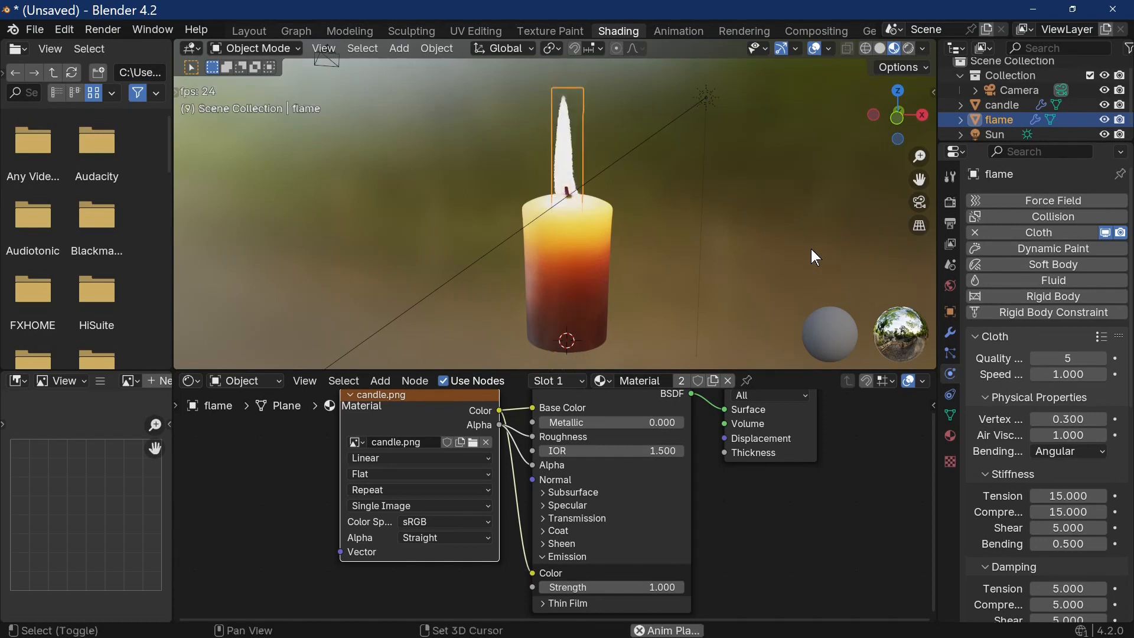
{"action": "key", "text": "Escape"}
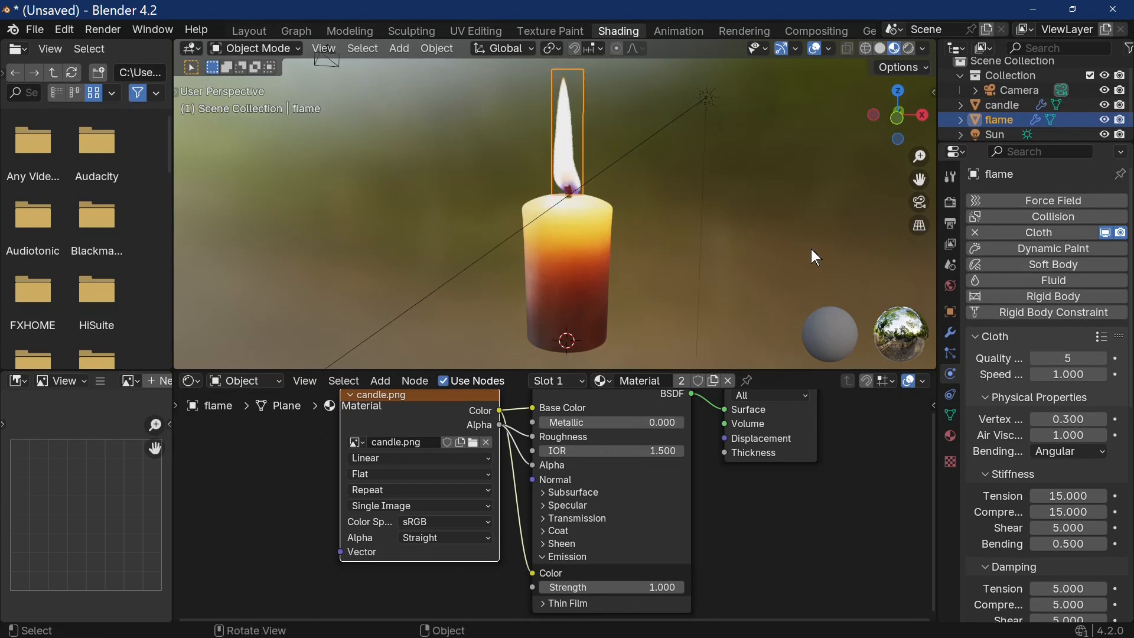
{"action": "key", "text": "space"}
{"action": "key", "text": "space"}
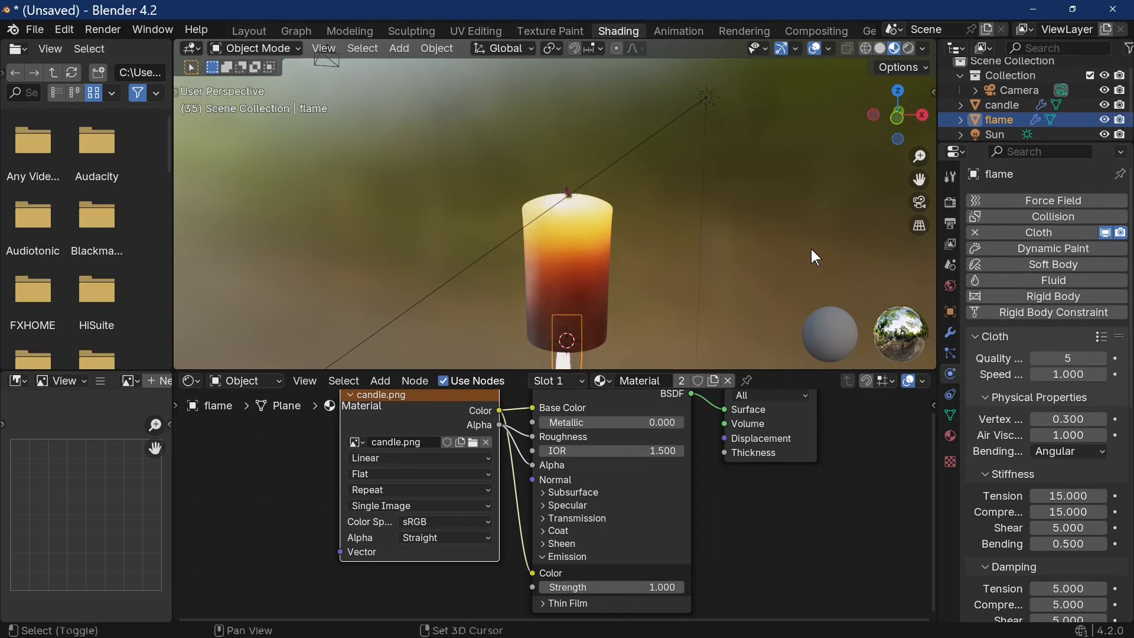
{"action": "key", "text": "shift+Left"}
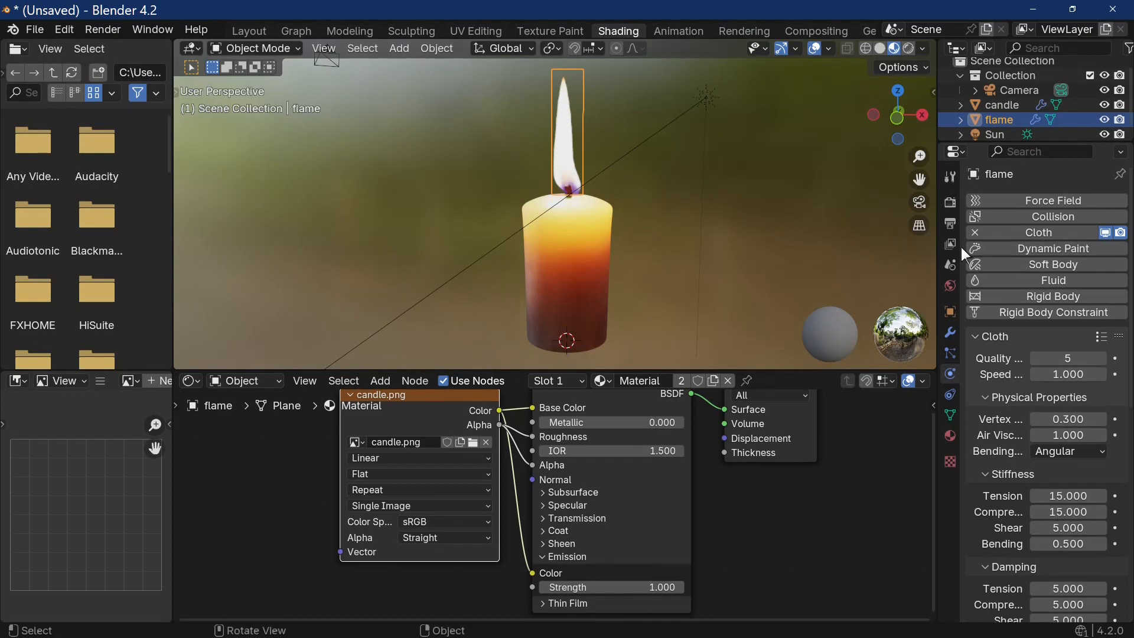
- Select the corner face at the base of the flame plane in Edit Mode
{"action": "scroll", "coordinate": [751, 243], "scroll_direction": "up", "scroll_amount": 3}
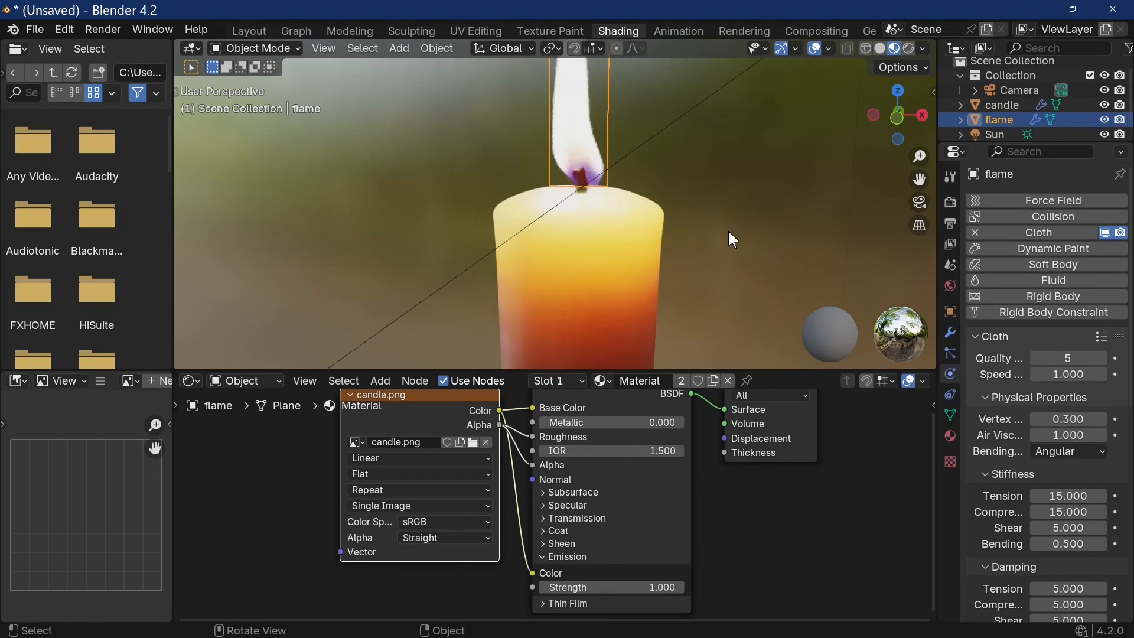
{"action": "key", "text": "Tab"}
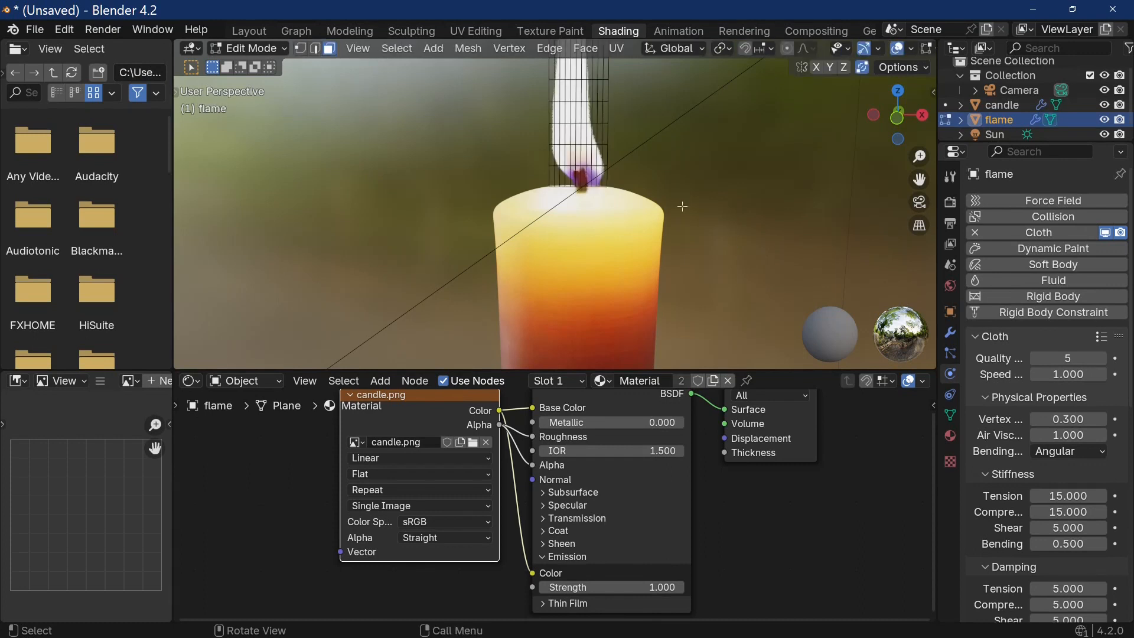
{"action": "scroll", "coordinate": [680, 207], "scroll_direction": "up", "scroll_amount": 5}
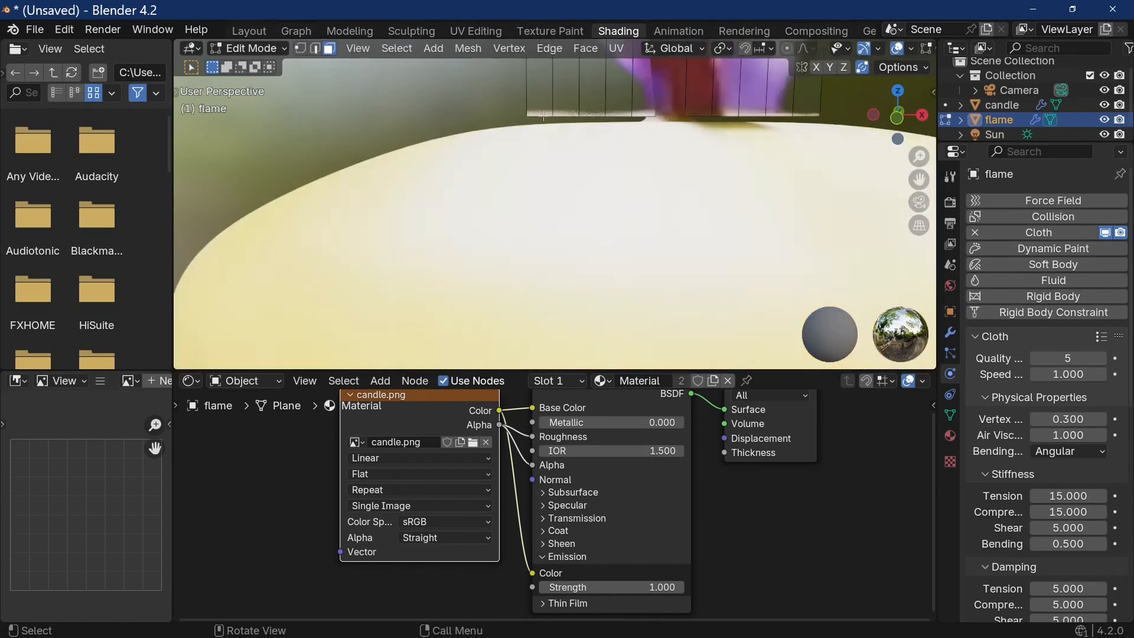
{"action": "left_click", "coordinate": [549, 116]}
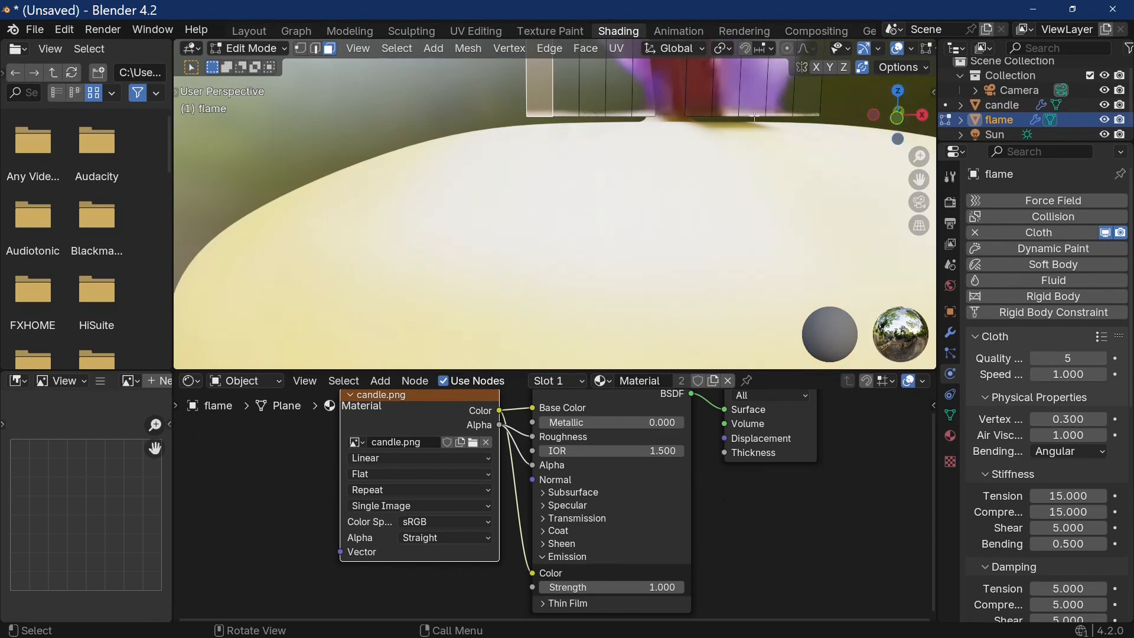
{"action": "scroll", "coordinate": [751, 117], "scroll_direction": "down", "scroll_amount": 2}
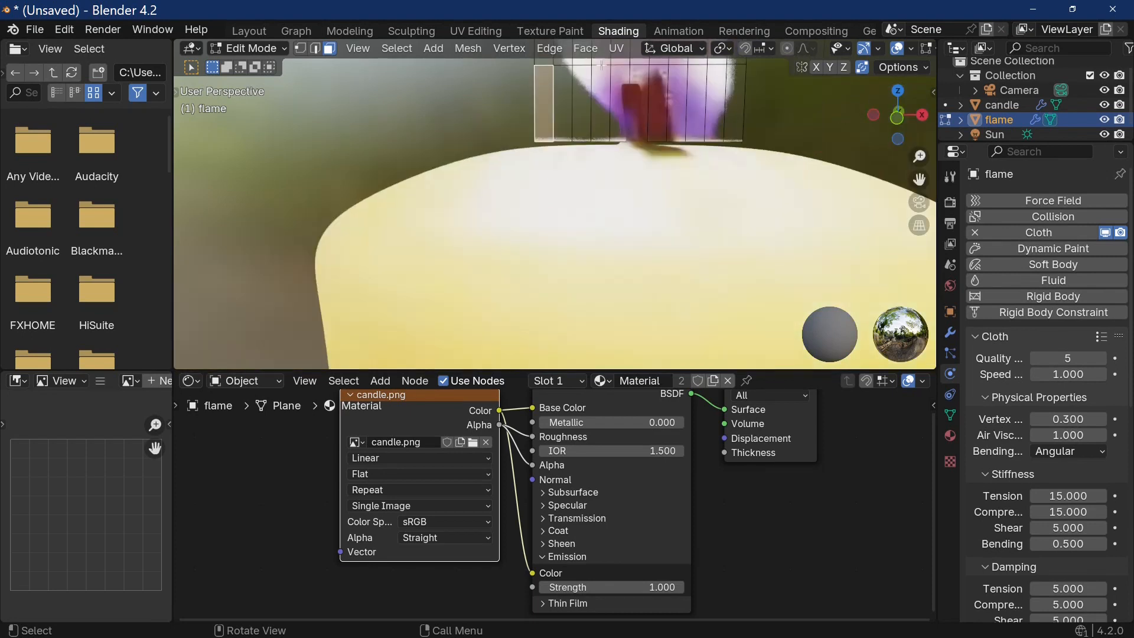
- In the UV Editing workspace, move the flame plane's whole UV grid up by about 0.003 and return to Object Mode
{"action": "left_click", "coordinate": [476, 31]}
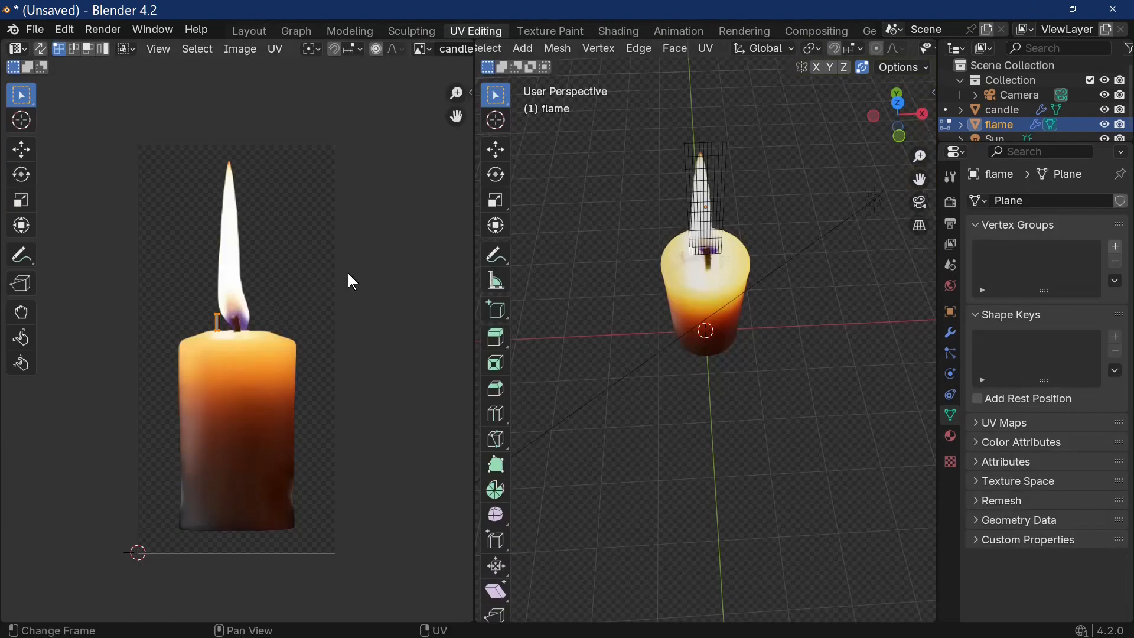
{"action": "key", "text": "a"}
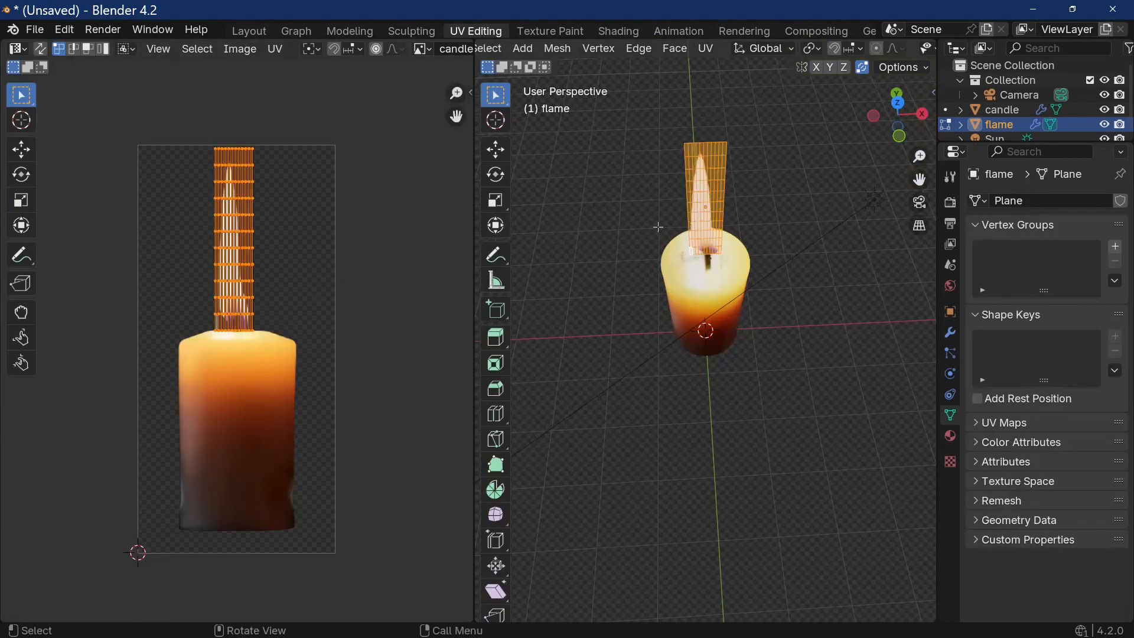
{"action": "scroll", "coordinate": [371, 274], "scroll_direction": "up", "scroll_amount": 4}
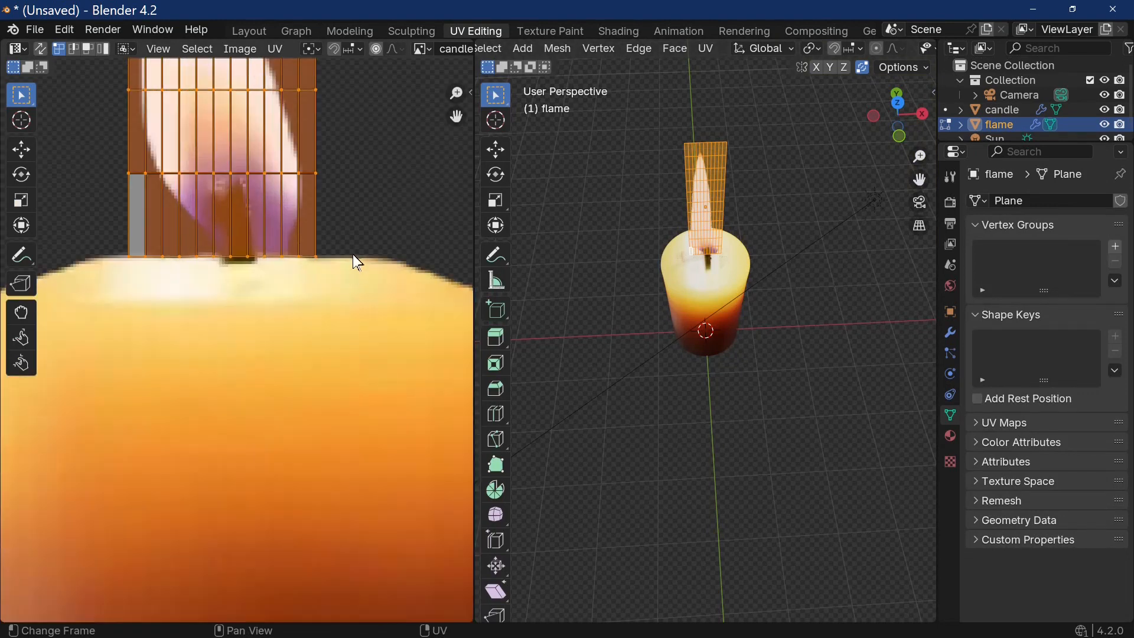
{"action": "key", "text": "g"}
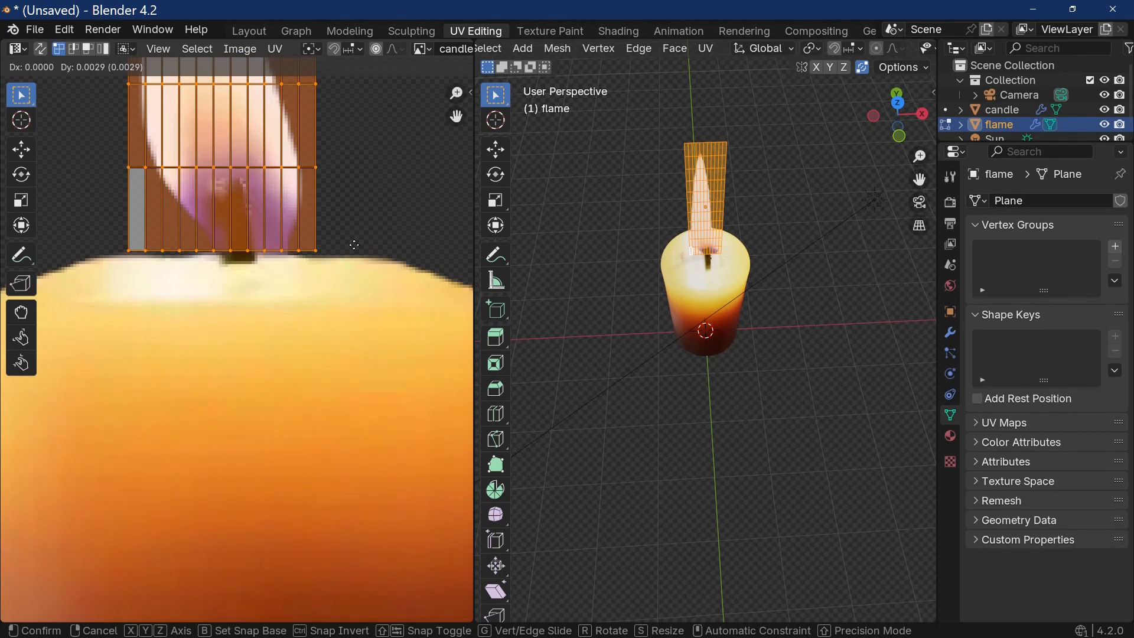
{"action": "left_click", "coordinate": [357, 249]}
{"action": "key", "text": "Tab"}
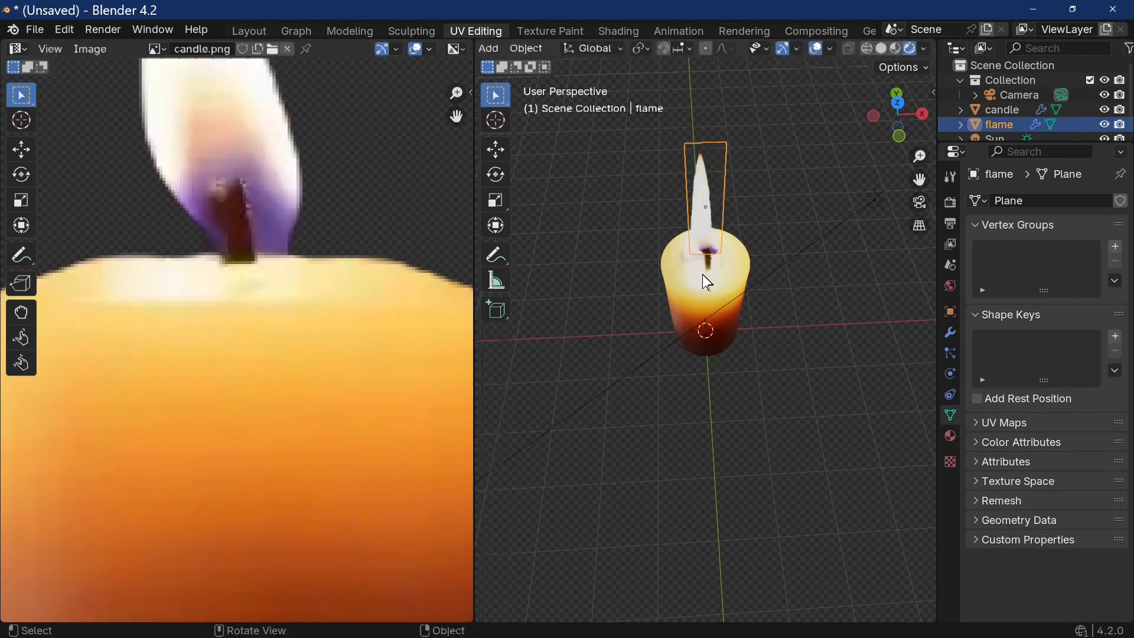
- Move the flame plane about -0.028 m along X so the flame lines up with the candle's wick
{"action": "scroll", "coordinate": [817, 293], "scroll_direction": "up", "scroll_amount": 5}
{"action": "scroll", "coordinate": [818, 292], "scroll_direction": "down", "scroll_amount": 3}
{"action": "middle_click_drag", "start_coordinate": [806, 267], "coordinate": [767, 223]}
{"action": "scroll", "coordinate": [762, 293], "scroll_direction": "up", "scroll_amount": 4}
{"action": "scroll", "coordinate": [763, 286], "scroll_direction": "down", "scroll_amount": 2}
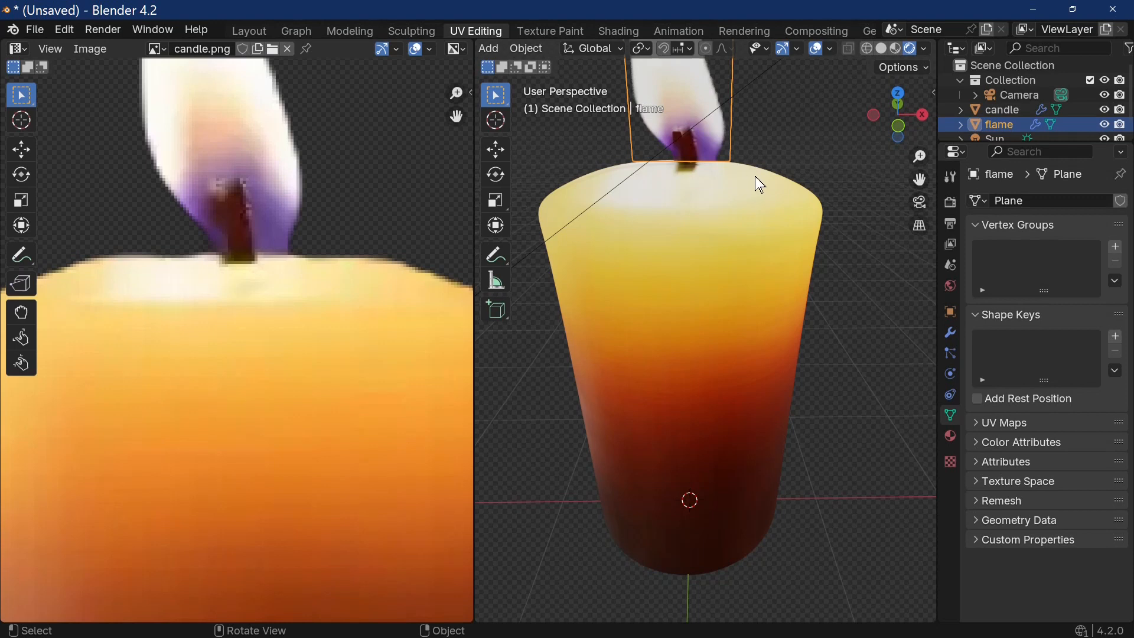
{"action": "key", "text": "g"}
{"action": "key", "text": "x"}
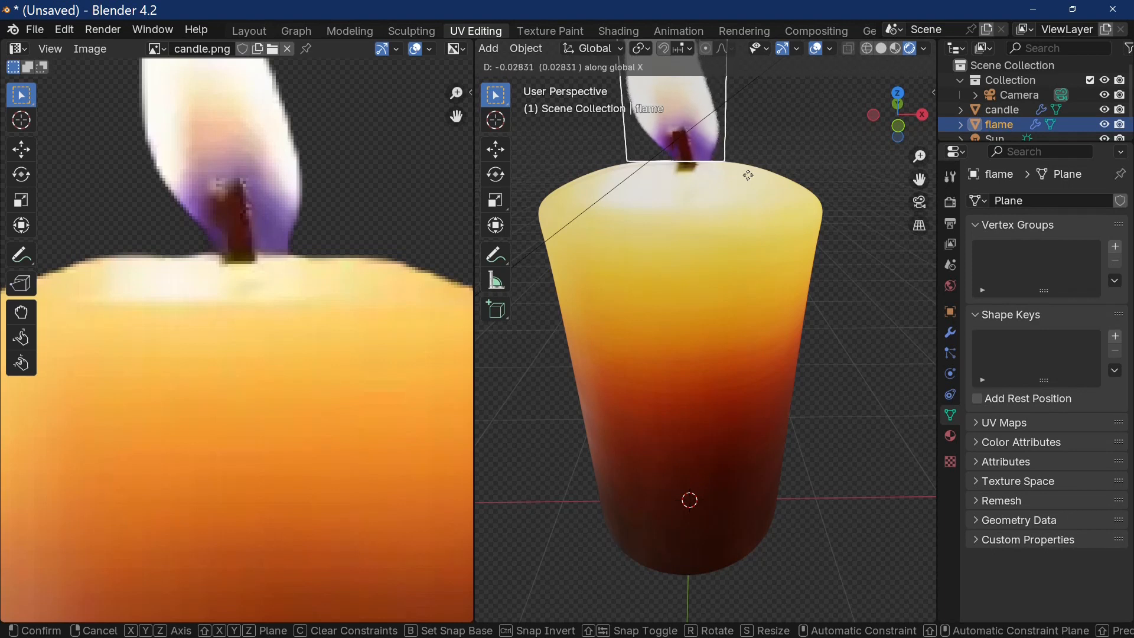
{"action": "left_click", "coordinate": [748, 175]}
{"action": "scroll", "coordinate": [748, 176], "scroll_direction": "down", "scroll_amount": 5}
{"action": "middle_click_drag", "start_coordinate": [763, 202], "coordinate": [772, 239]}
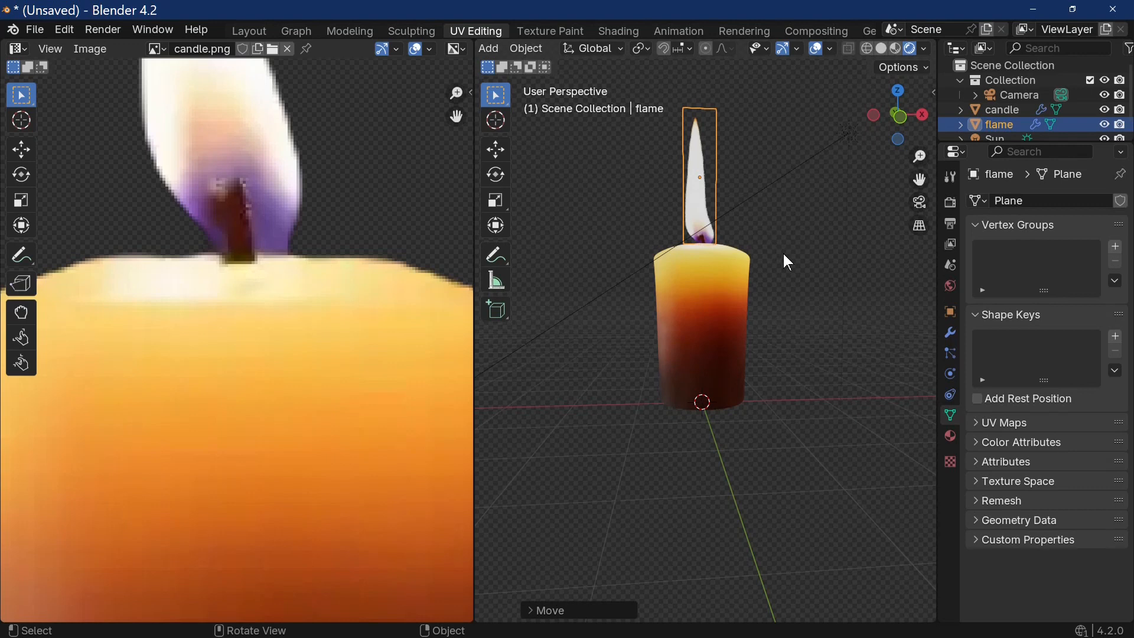
- In Edit Mode, select the lower-left corner vertex of the flame's UV grid
{"action": "key", "text": "Tab"}
{"action": "middle_click_drag", "start_coordinate": [816, 258], "coordinate": [815, 304]}
{"action": "scroll", "coordinate": [815, 304], "scroll_direction": "up", "scroll_amount": 5}
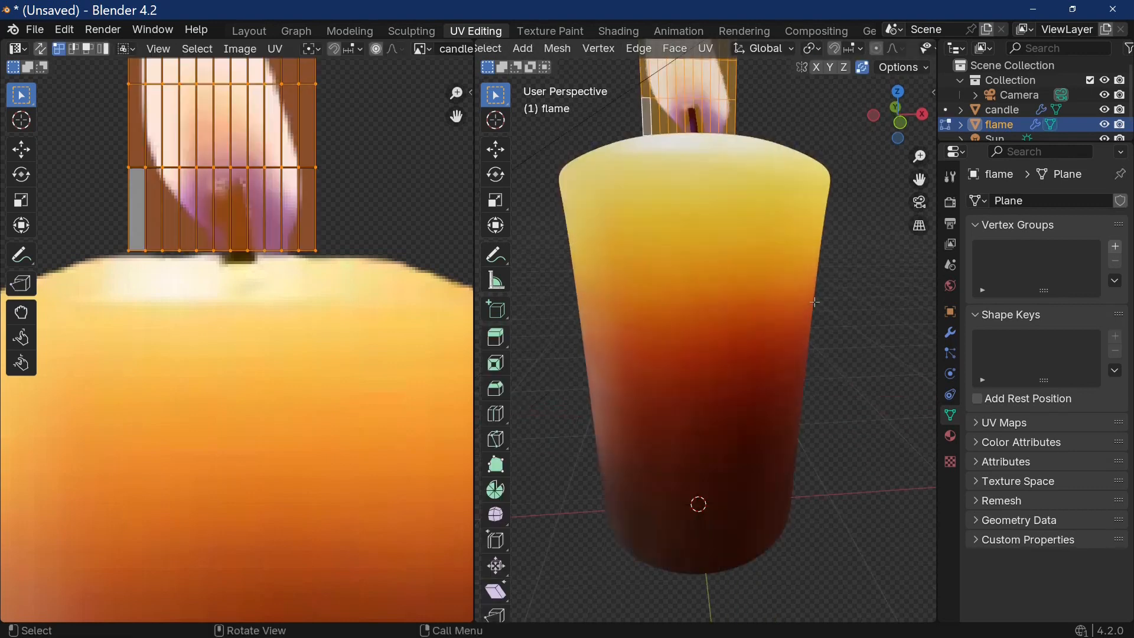
{"action": "left_click", "coordinate": [129, 251]}
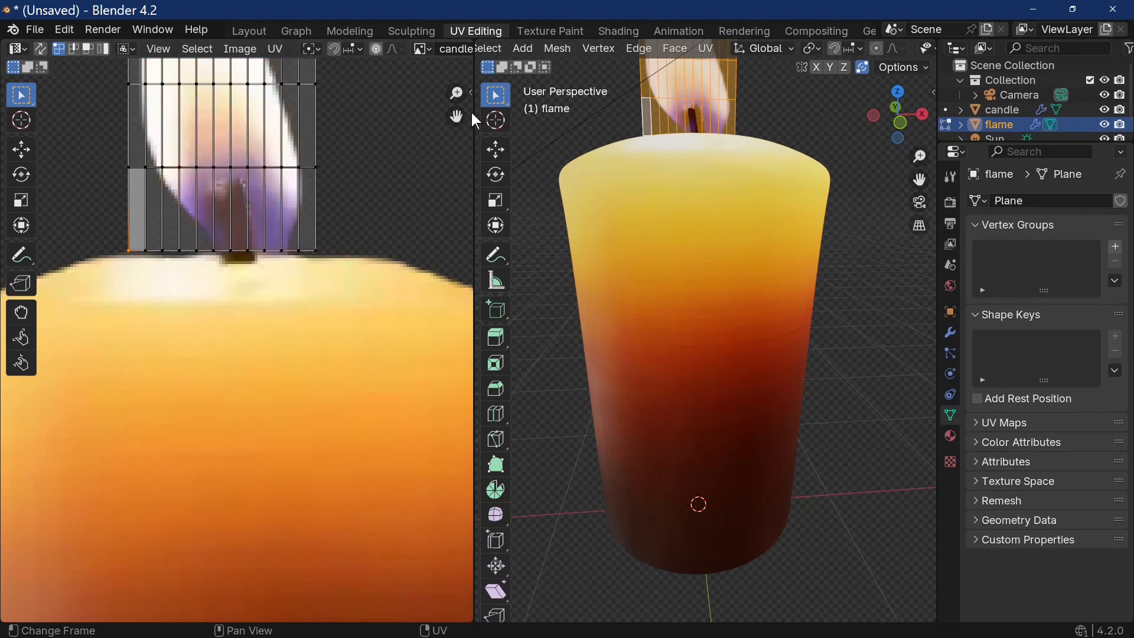
- In the Layout workspace, select the whole bottom row of vertices of the flame plane in Edit Mode
{"action": "left_click", "coordinate": [240, 30]}
{"action": "scroll", "coordinate": [432, 308], "scroll_direction": "up", "scroll_amount": 3}
{"action": "key", "text": "Tab"}
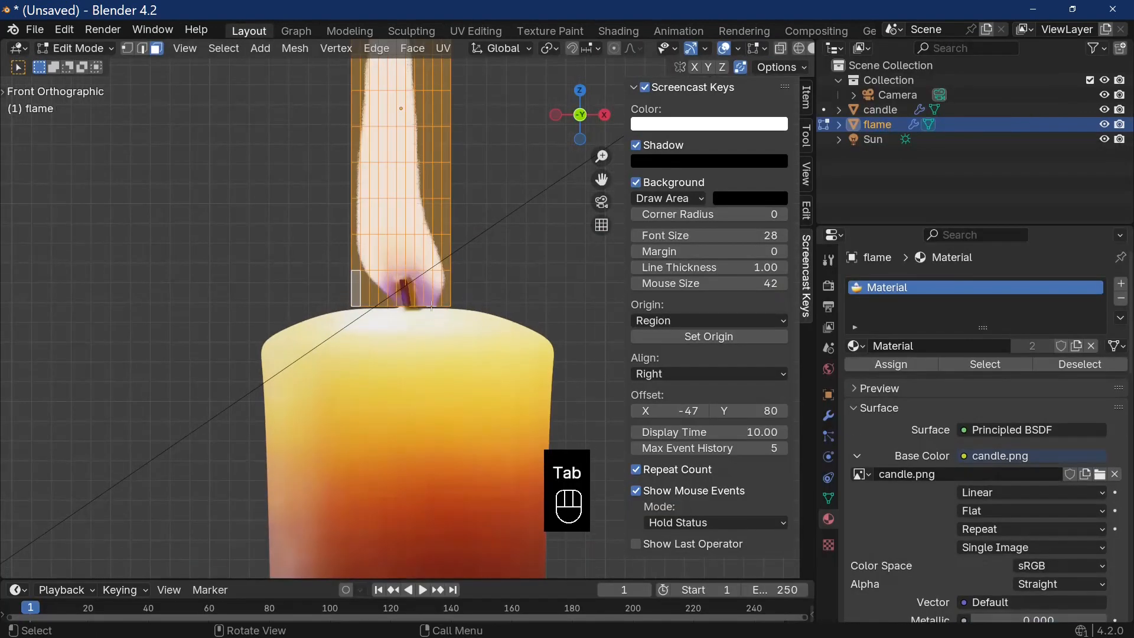
{"action": "scroll", "coordinate": [431, 306], "scroll_direction": "up", "scroll_amount": 5}
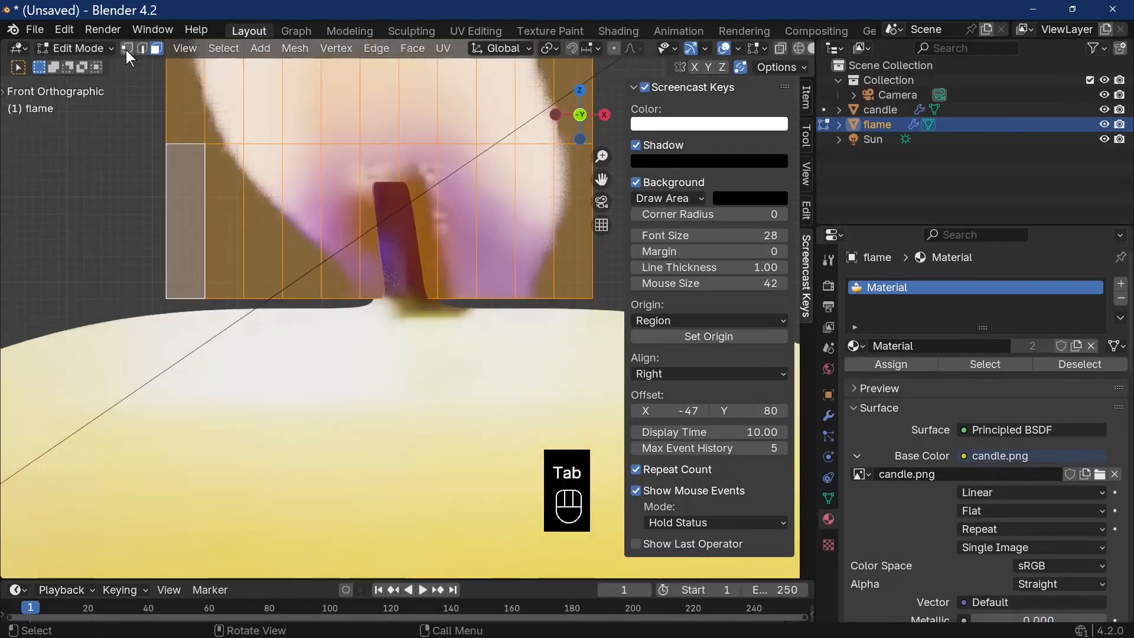
{"action": "left_click", "coordinate": [126, 48]}
{"action": "left_click", "coordinate": [167, 297]}
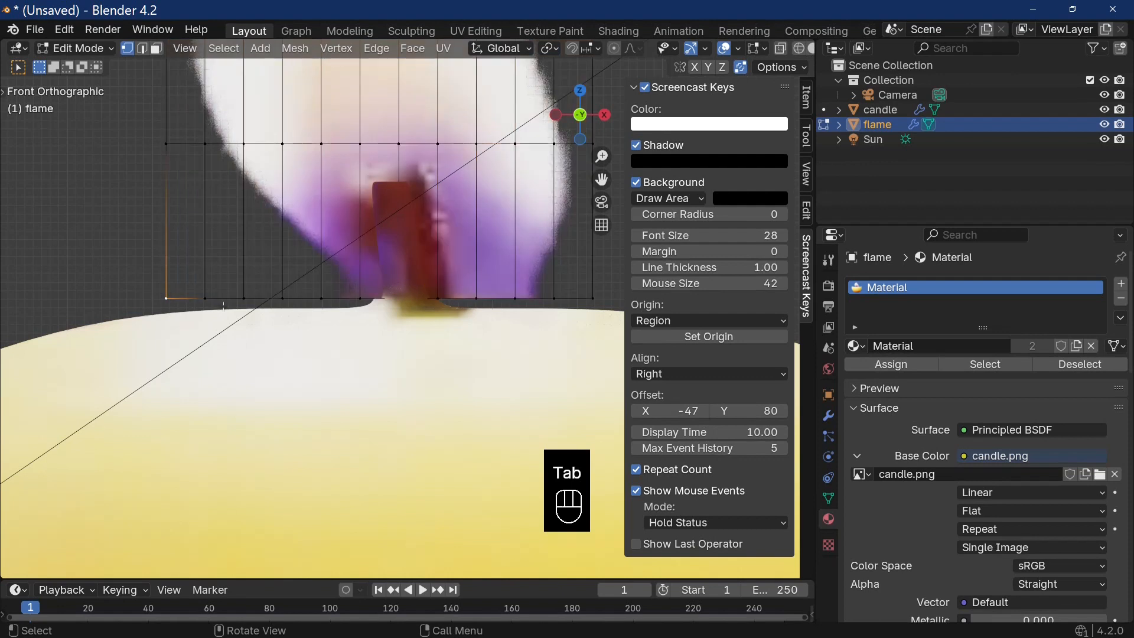
{"action": "left_click", "coordinate": [599, 301], "text": "ctrl"}
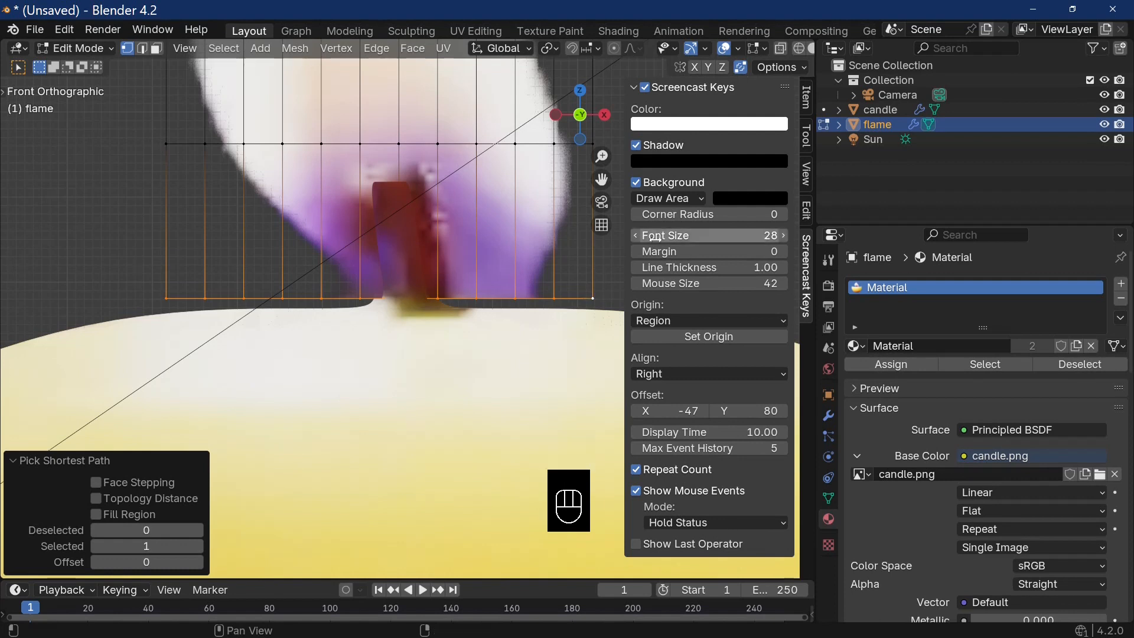
{"action": "key", "text": "n"}
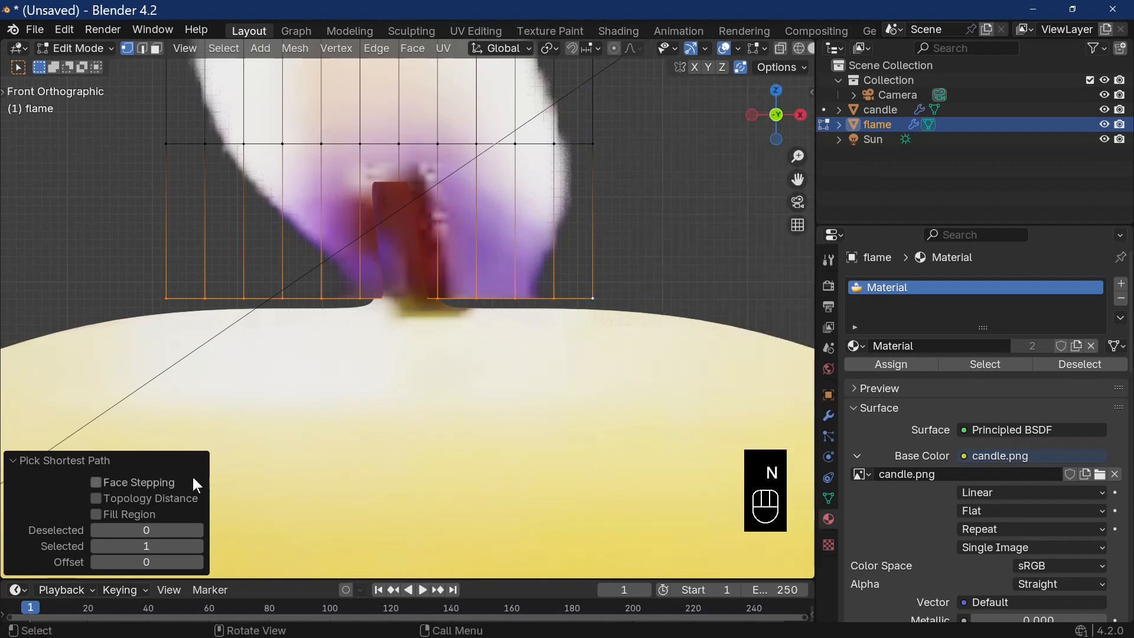
{"action": "left_click", "coordinate": [64, 460]}
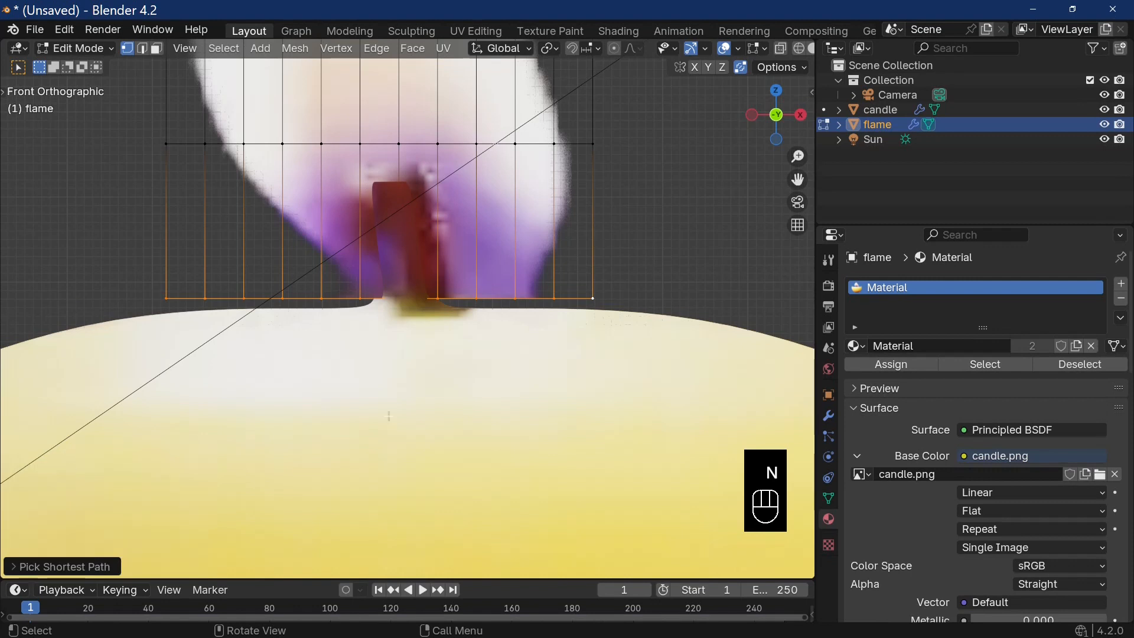
- Create a vertex group from the selected bottom vertices of the flame plane and name it HOOK
{"action": "left_click", "coordinate": [828, 499]}
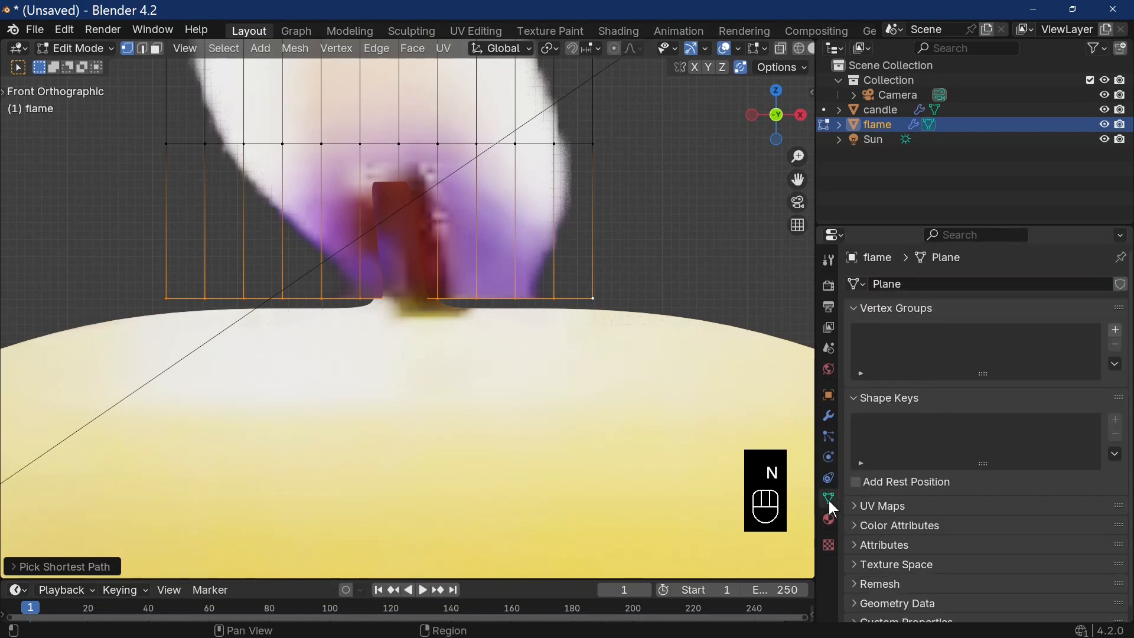
{"action": "left_click", "coordinate": [1116, 330]}
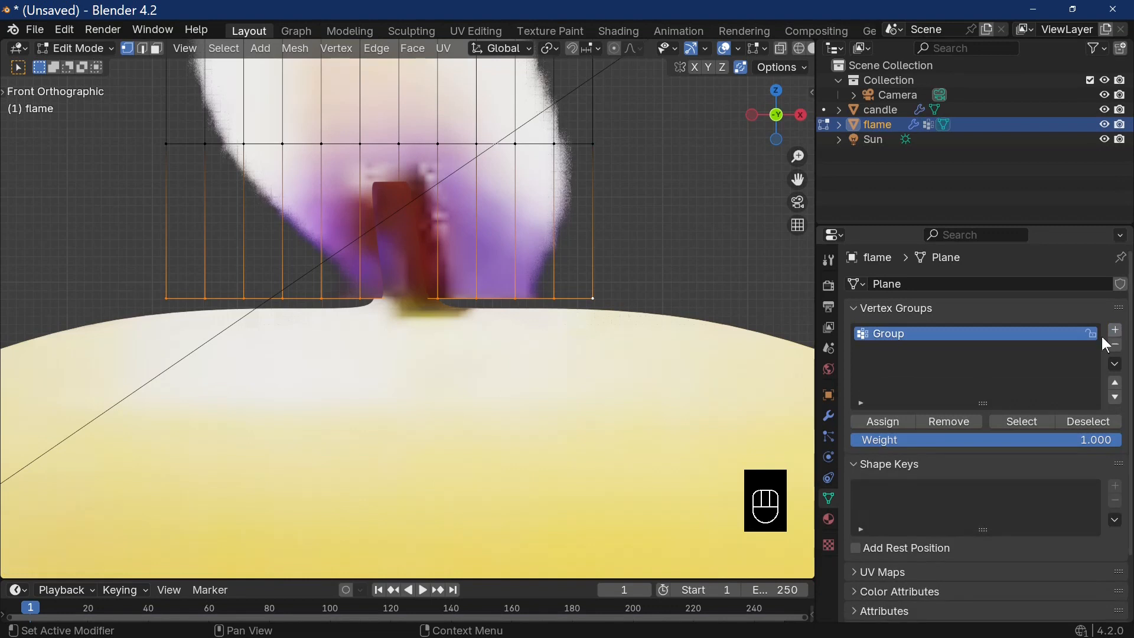
{"action": "left_click", "coordinate": [884, 422]}
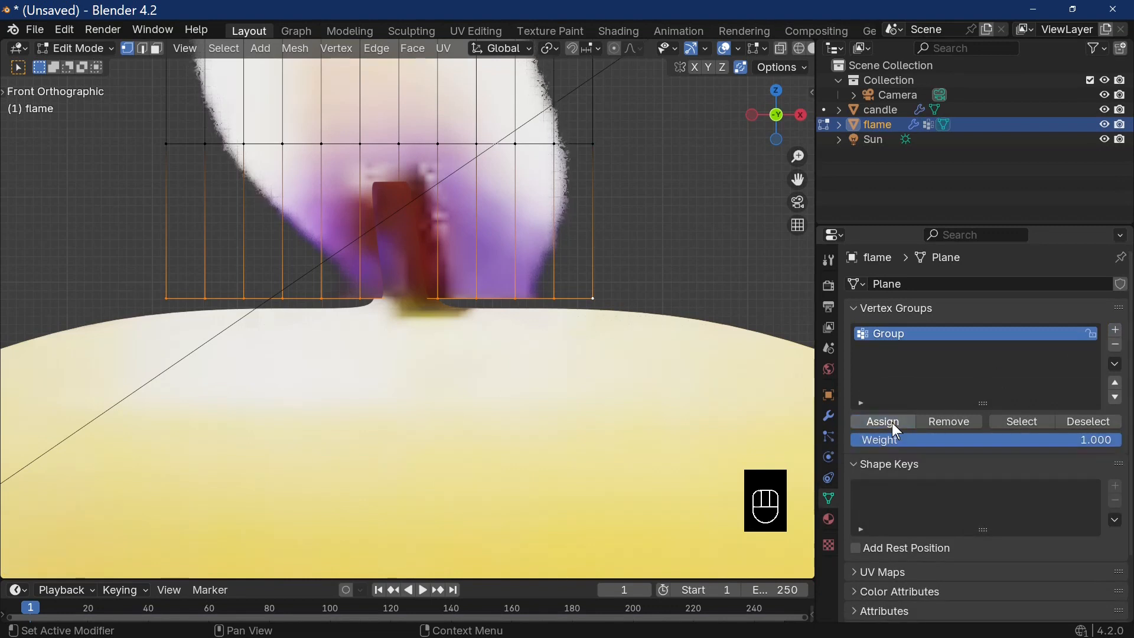
{"action": "double_click", "coordinate": [898, 335]}
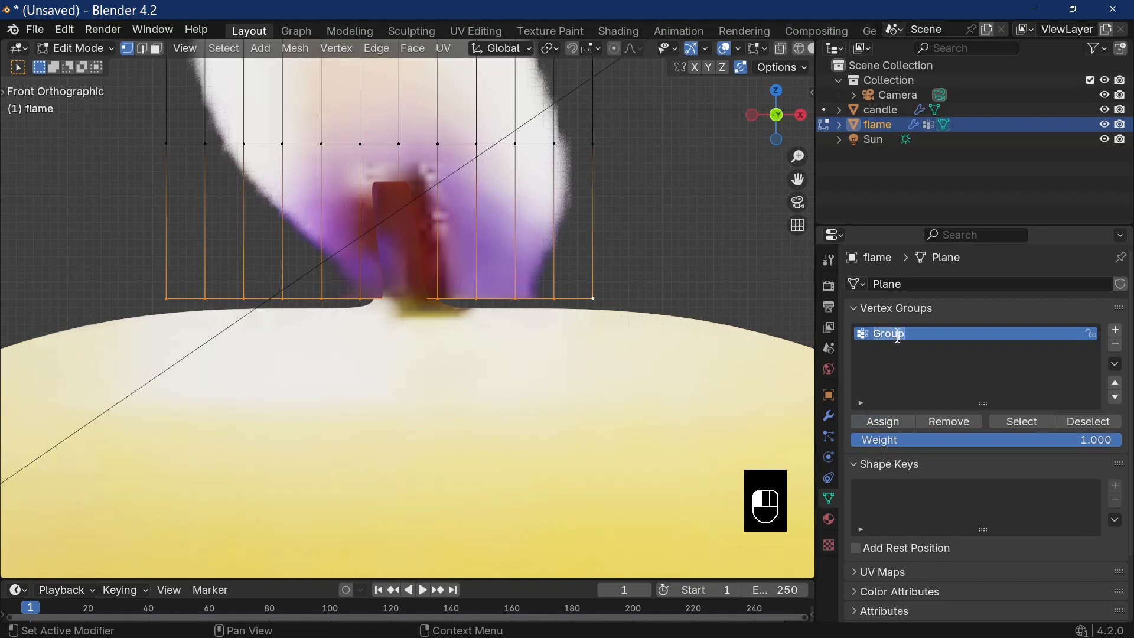
{"action": "type", "text": "HOOK"}
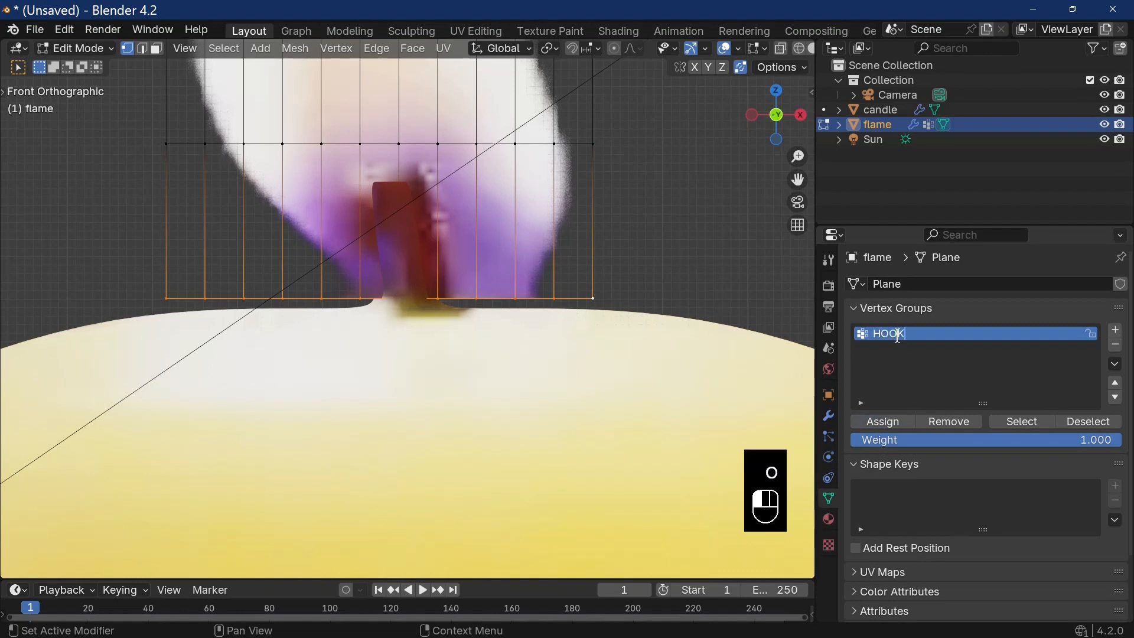
{"action": "left_click", "coordinate": [902, 343]}
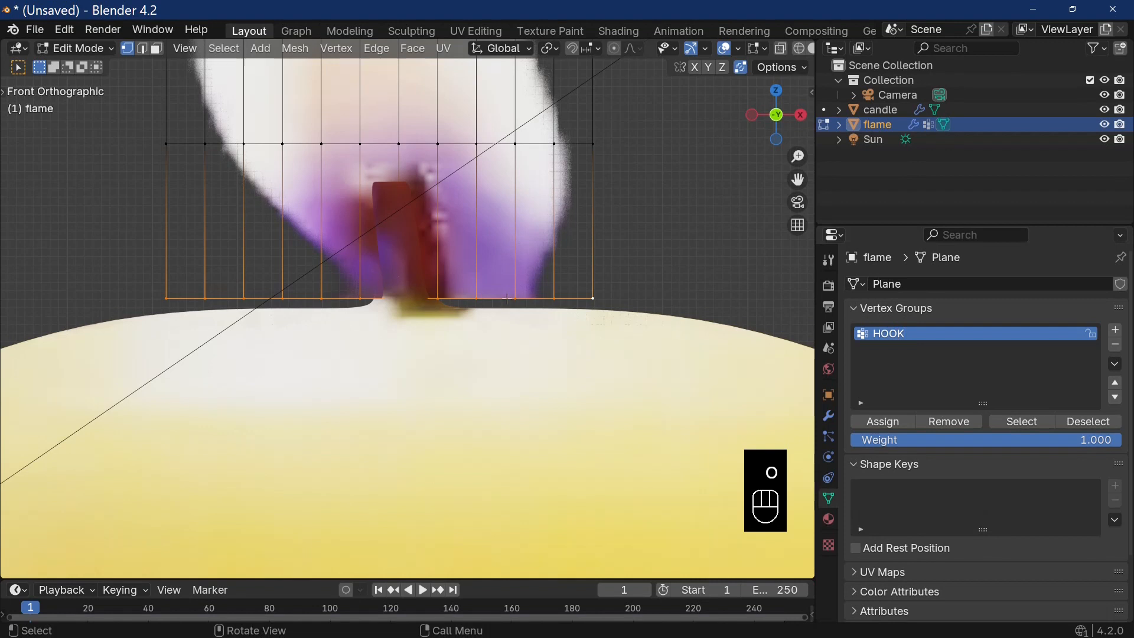
- Set HOOK as the pin group in the flame's cloth shape settings and return to Object Mode
{"action": "scroll", "coordinate": [535, 266], "scroll_direction": "down", "scroll_amount": 1}
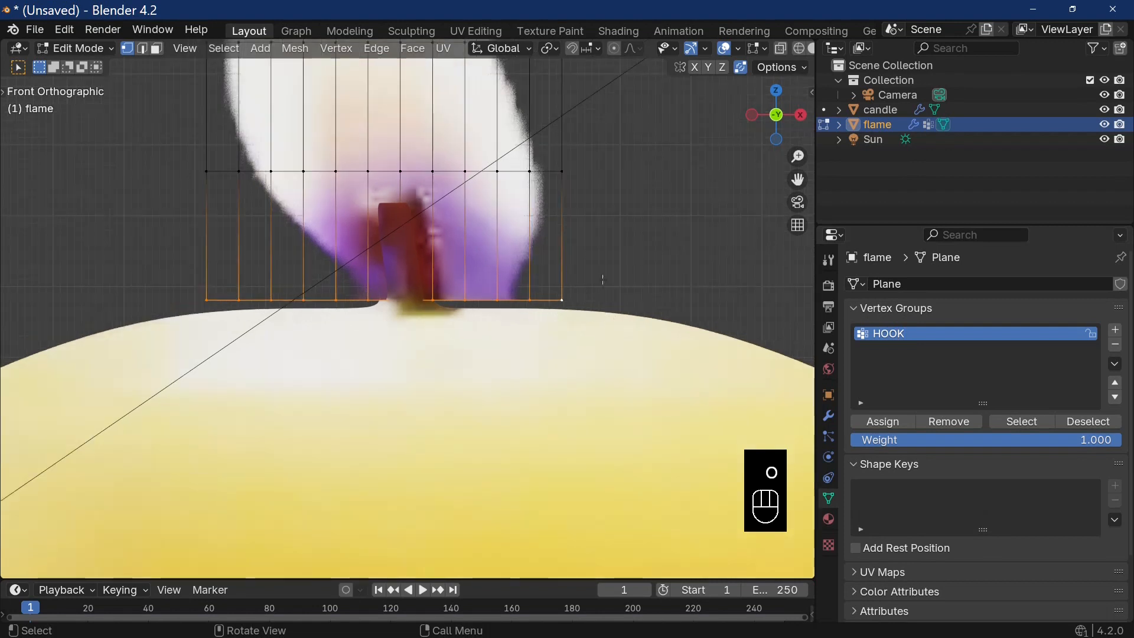
{"action": "left_click", "coordinate": [828, 462]}
{"action": "scroll", "coordinate": [895, 342], "scroll_direction": "down", "scroll_amount": 10}
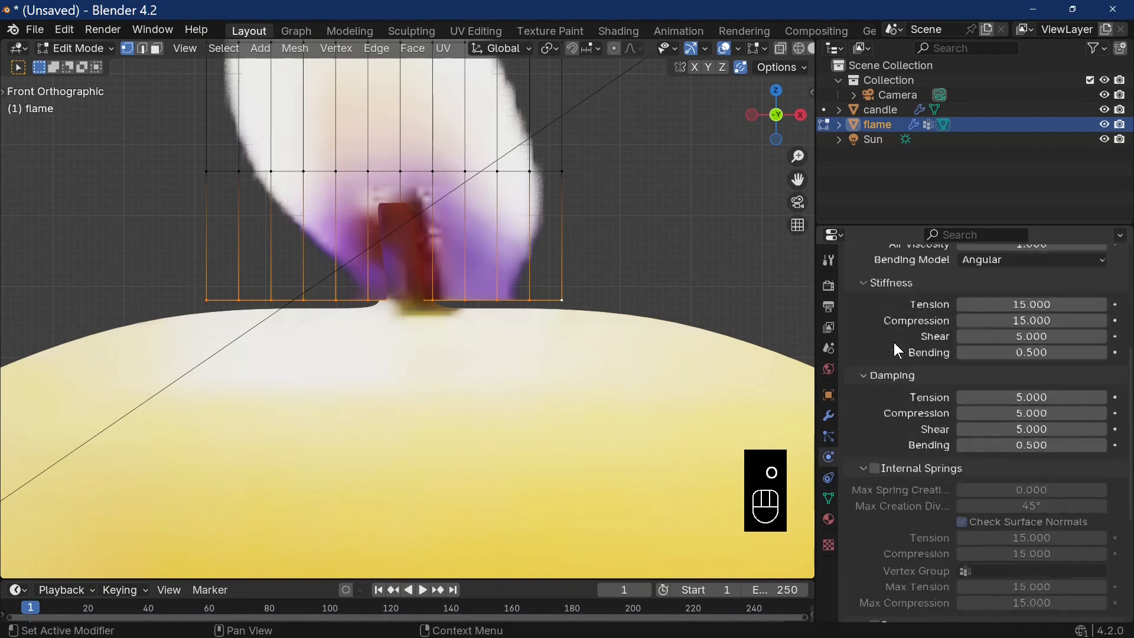
{"action": "scroll", "coordinate": [894, 342], "scroll_direction": "down", "scroll_amount": 5}
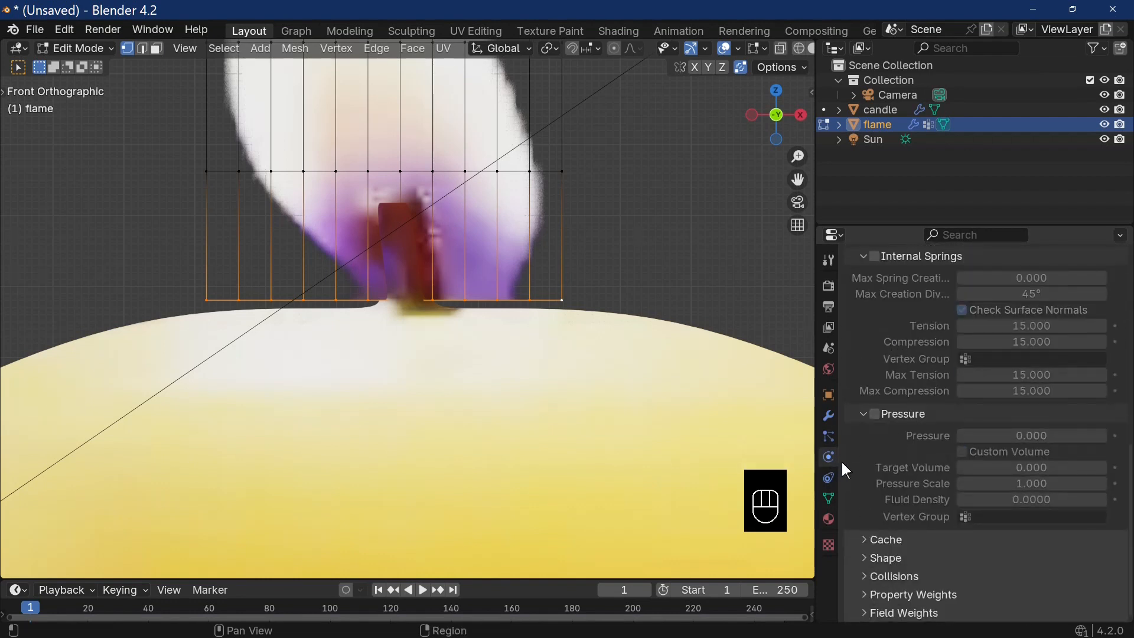
{"action": "left_click", "coordinate": [892, 559]}
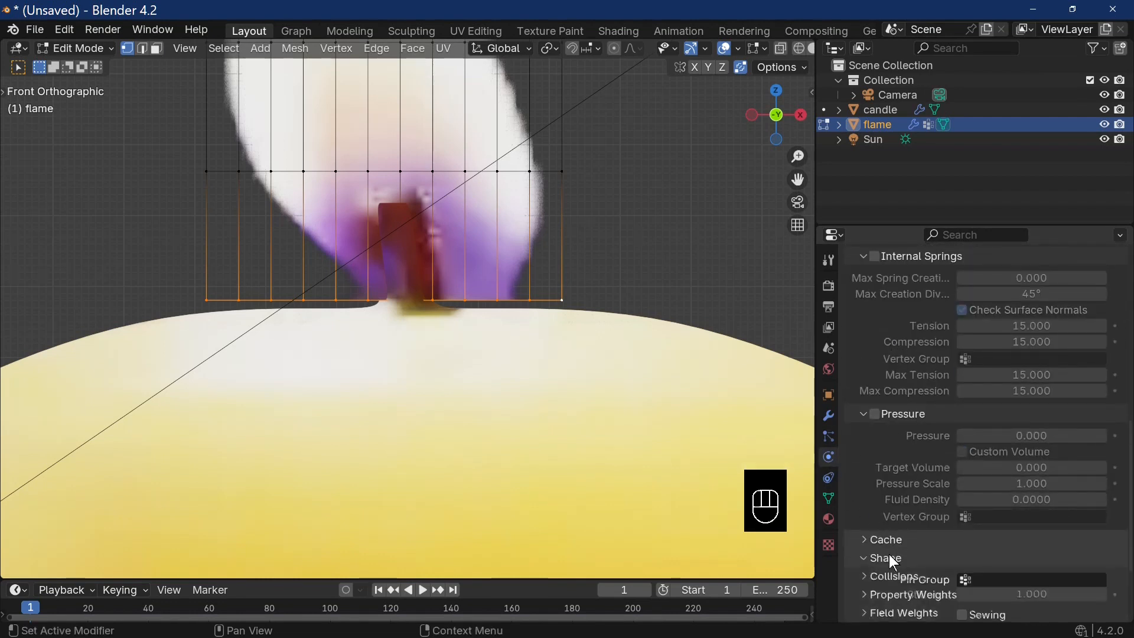
{"action": "scroll", "coordinate": [921, 483], "scroll_direction": "down", "scroll_amount": 5}
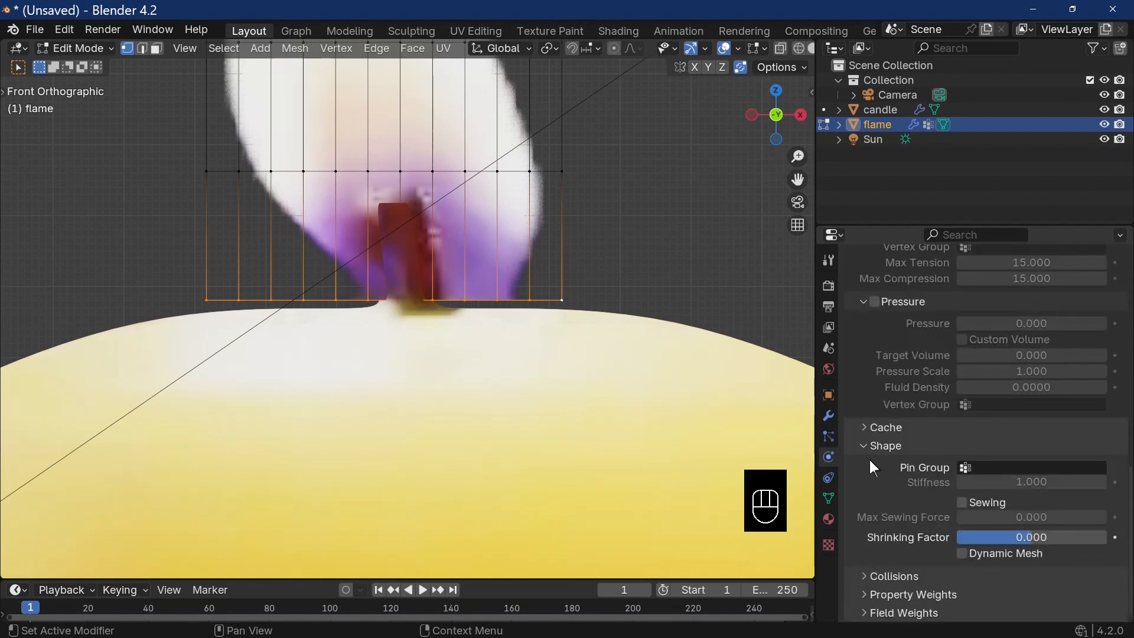
{"action": "left_click", "coordinate": [1023, 467]}
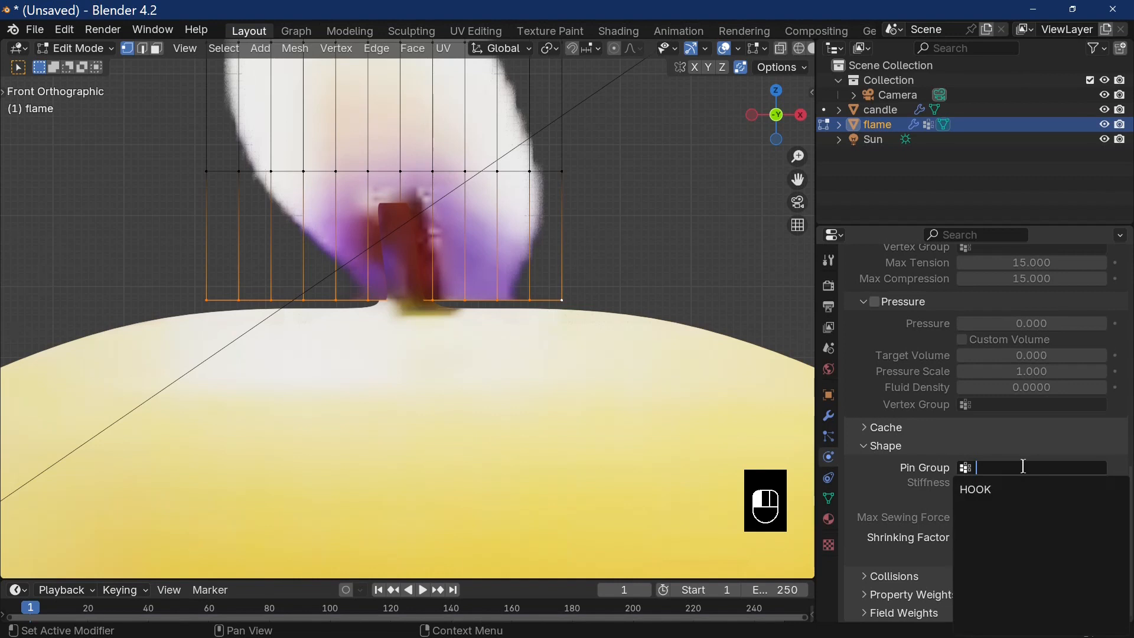
{"action": "left_click", "coordinate": [993, 496]}
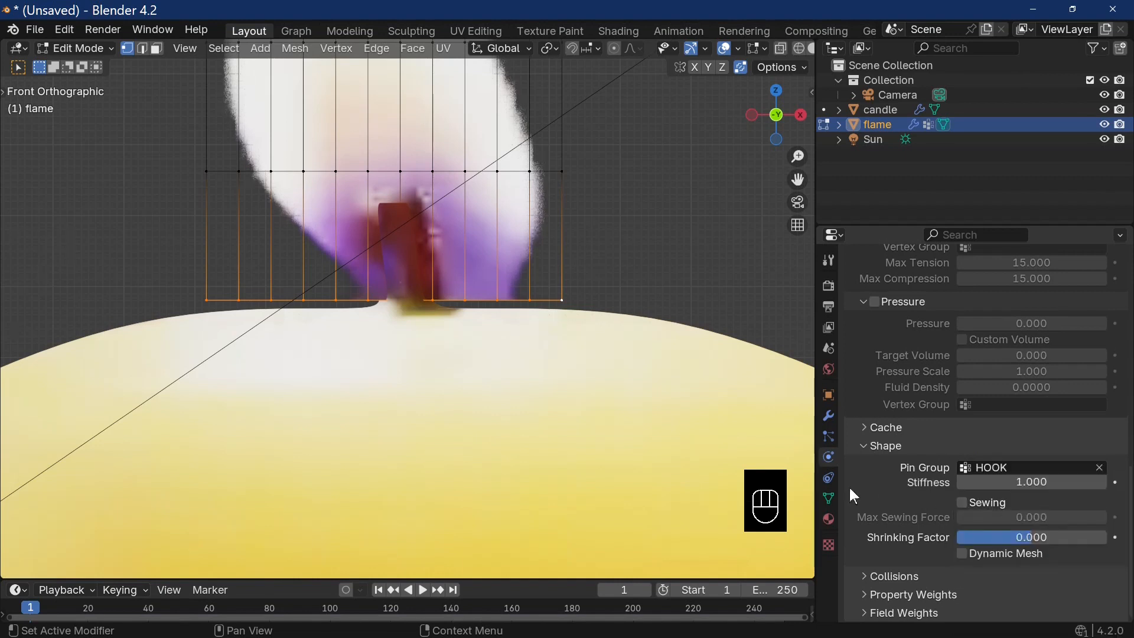
{"action": "scroll", "coordinate": [685, 451], "scroll_direction": "down", "scroll_amount": 5}
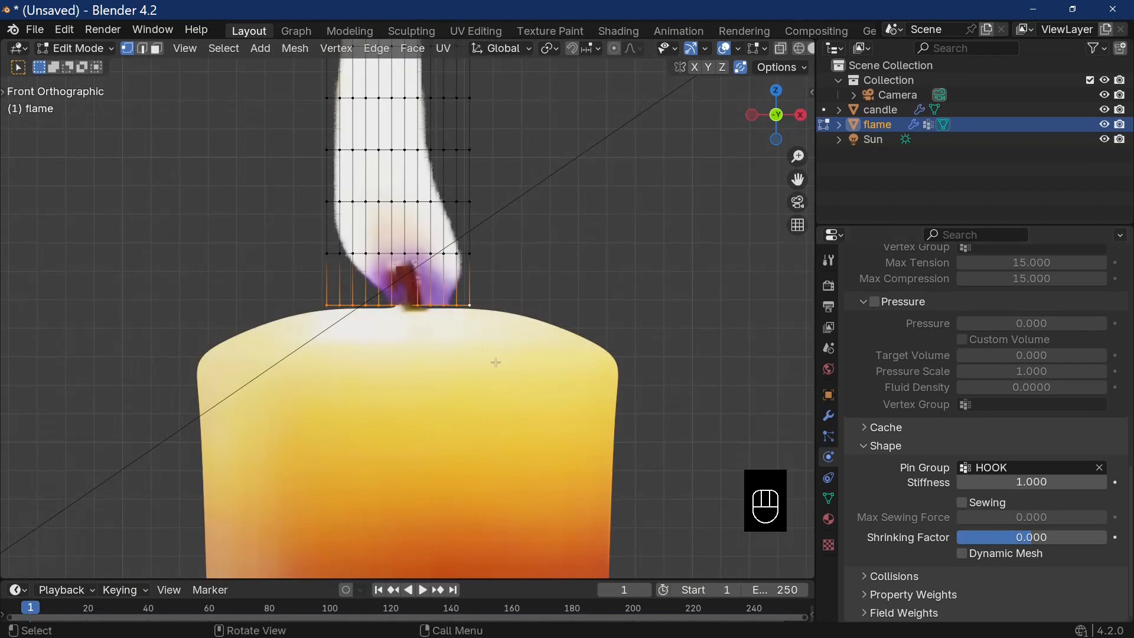
{"action": "key", "text": "Tab"}
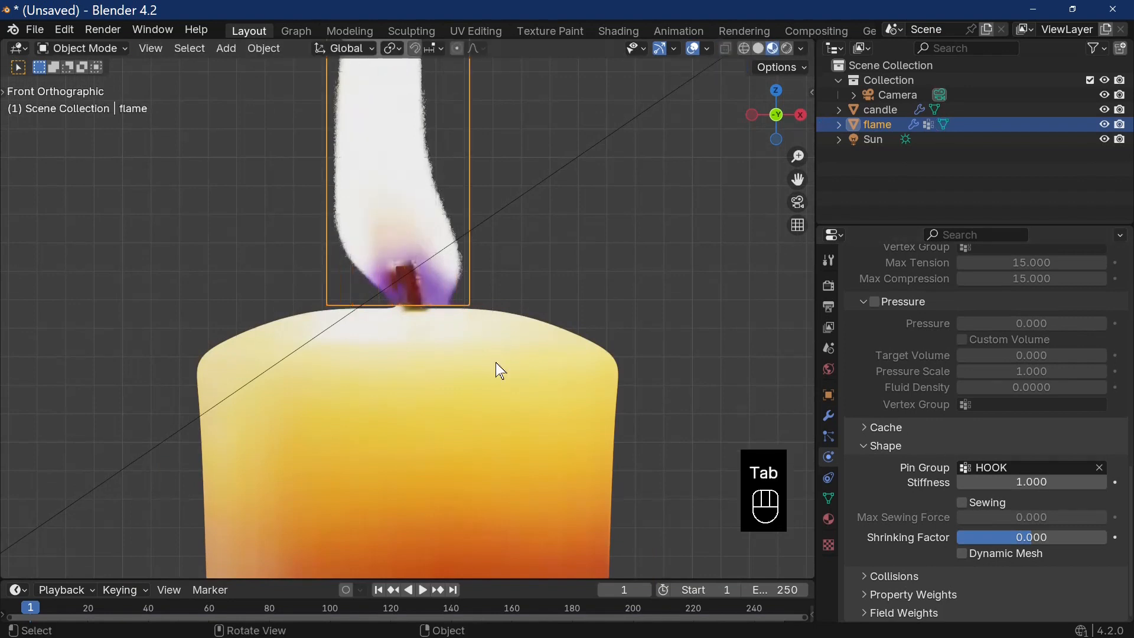
- Play the pinned flame's cloth simulation twice, rewinding to the first frame between runs
{"action": "scroll", "coordinate": [495, 363], "scroll_direction": "down", "scroll_amount": 6}
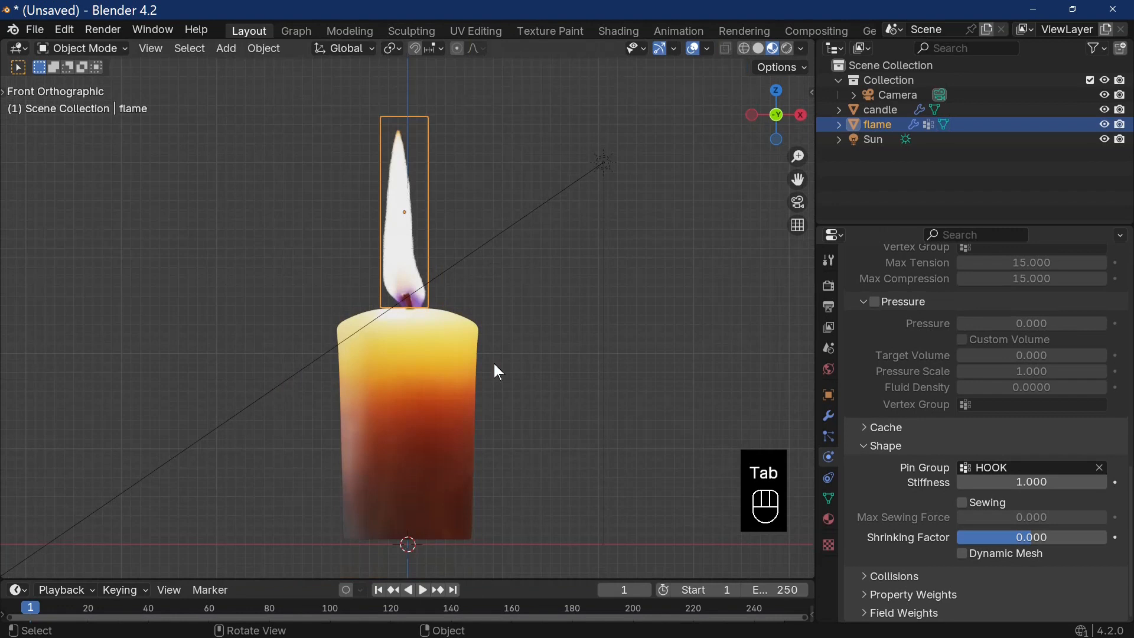
{"action": "key", "text": "space"}
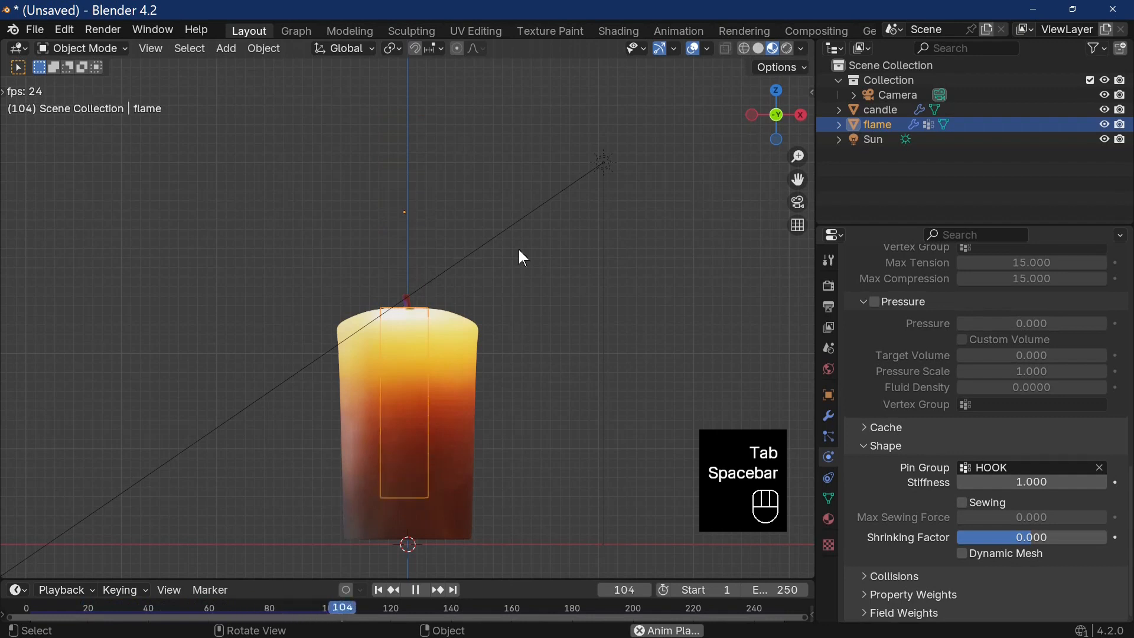
{"action": "key", "text": "space"}
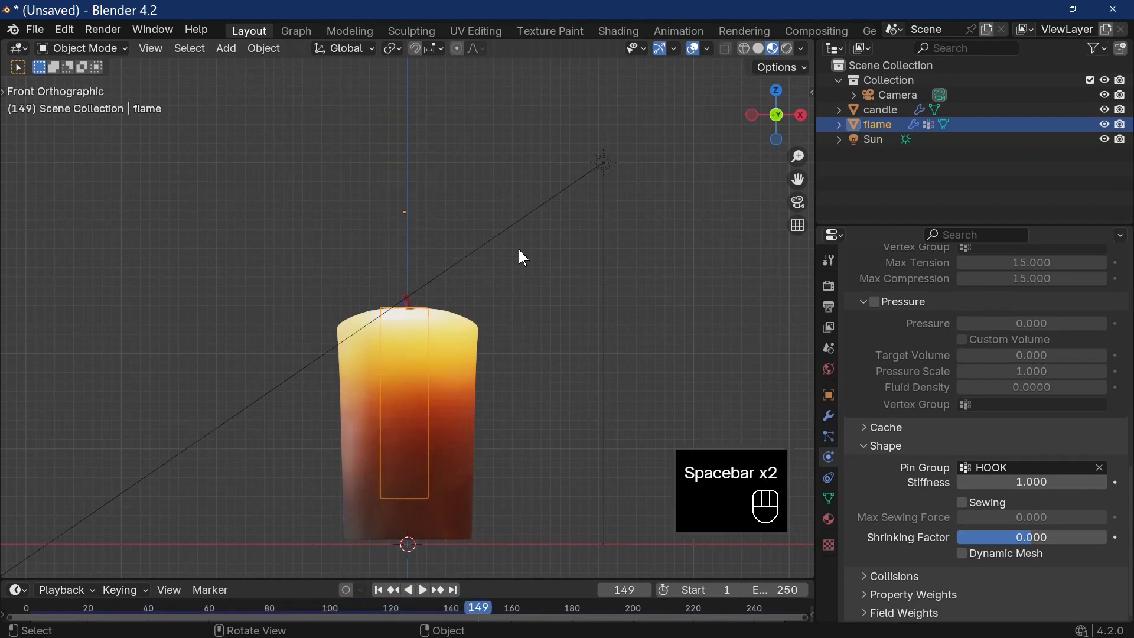
{"action": "key", "text": "shift+Left"}
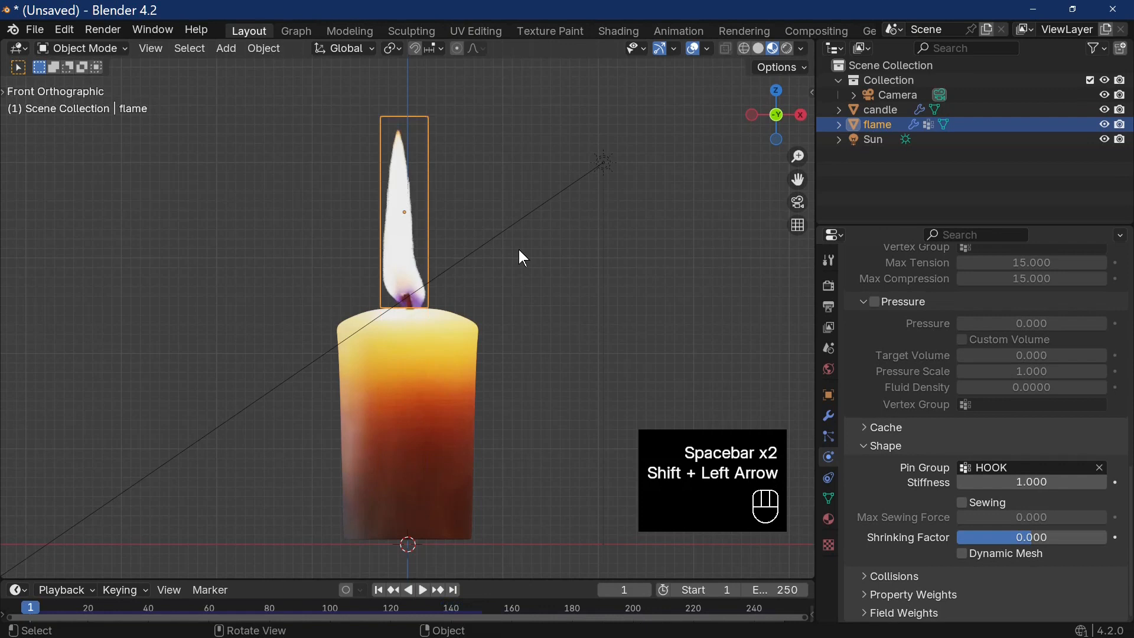
{"action": "key", "text": "space"}
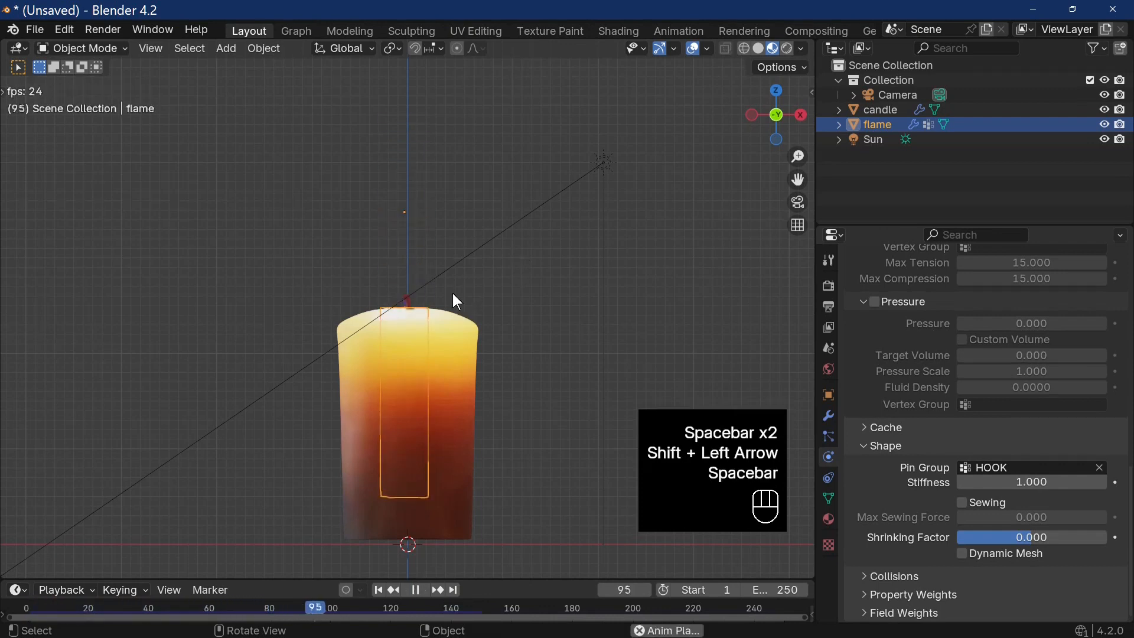
{"action": "key", "text": "shift+Left"}
{"action": "key", "text": "space"}
- Hide the candle, replay the flame's cloth simulation on its own and rewind it
{"action": "left_click", "coordinate": [402, 369]}
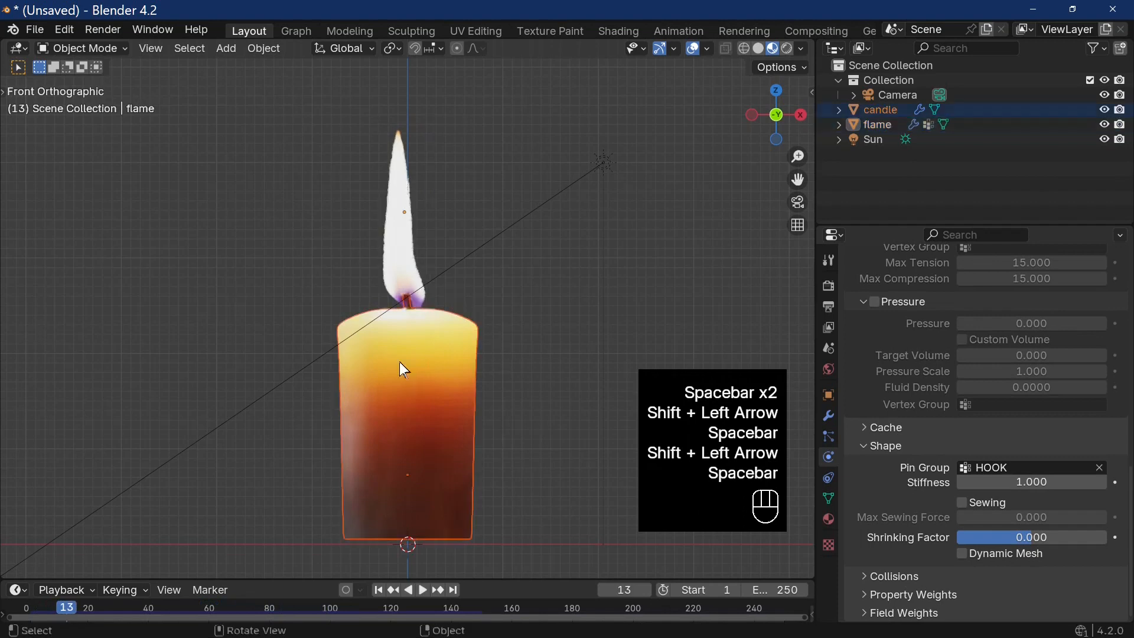
{"action": "key", "text": "h"}
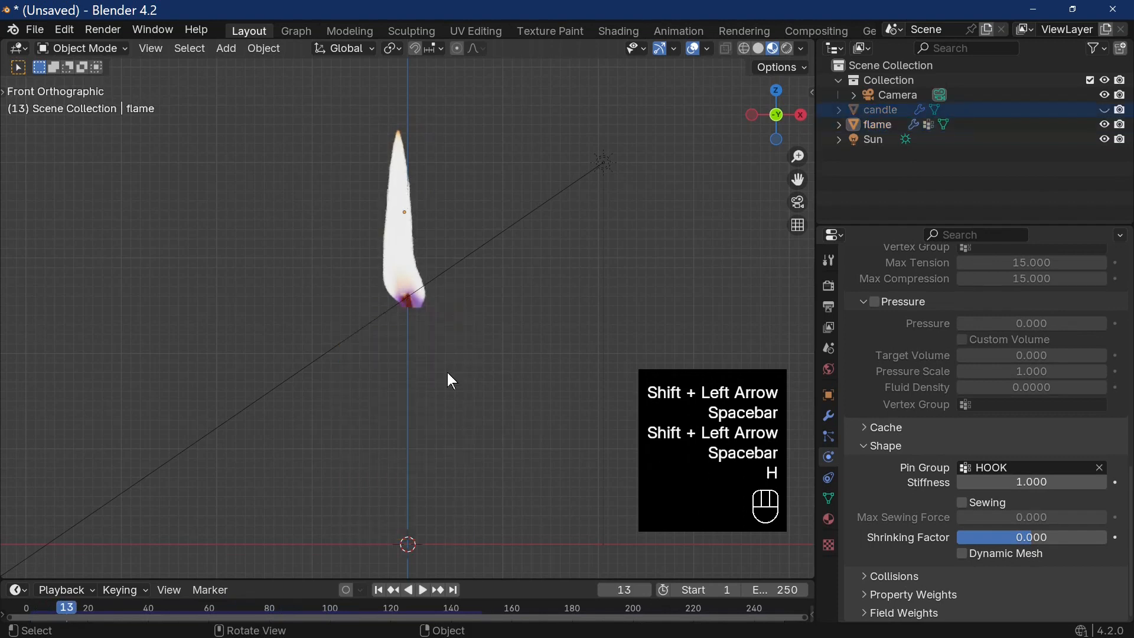
{"action": "key", "text": "space"}
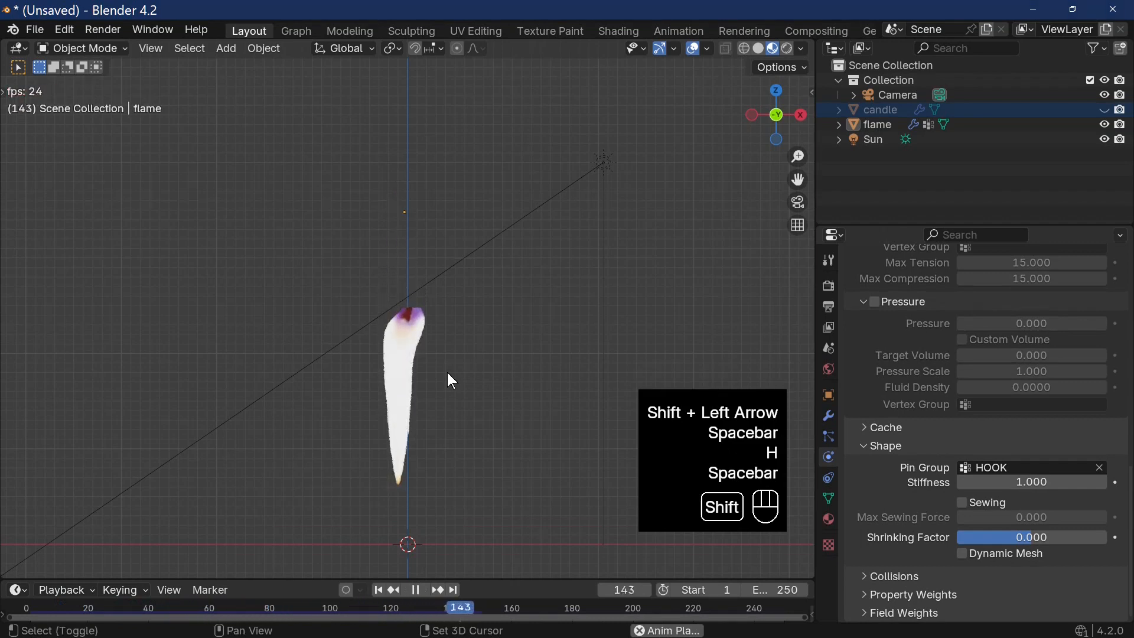
{"action": "key", "text": "shift+Left"}
{"action": "key", "text": "space"}
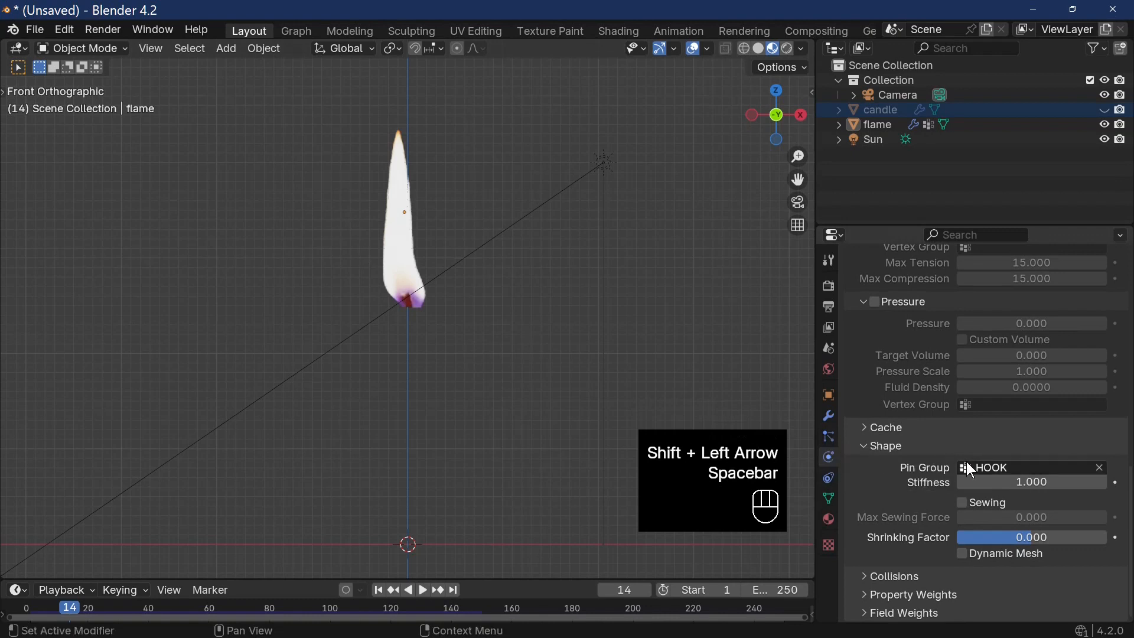
- Set the gravity field weight of the flame's cloth physics to 0 and play the simulation
{"action": "left_click", "coordinate": [928, 596]}
{"action": "scroll", "coordinate": [962, 587], "scroll_direction": "down", "scroll_amount": 6}
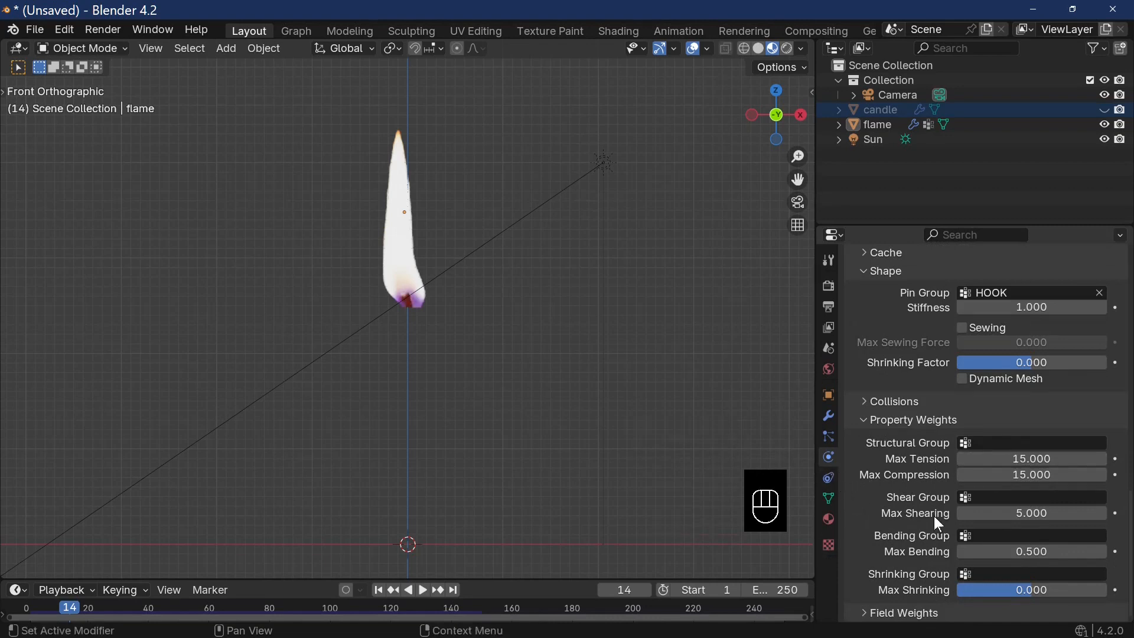
{"action": "left_click", "coordinate": [892, 612]}
{"action": "scroll", "coordinate": [932, 542], "scroll_direction": "down", "scroll_amount": 9}
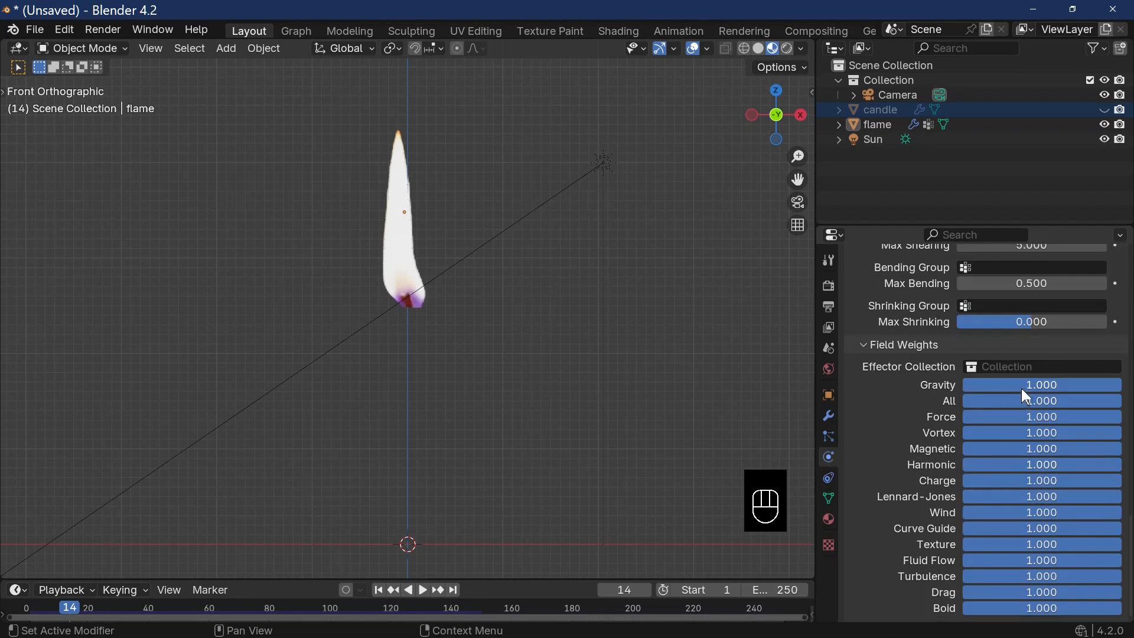
{"action": "left_click", "coordinate": [1022, 388]}
{"action": "type", "text": "0"}
{"action": "key", "text": "Return"}
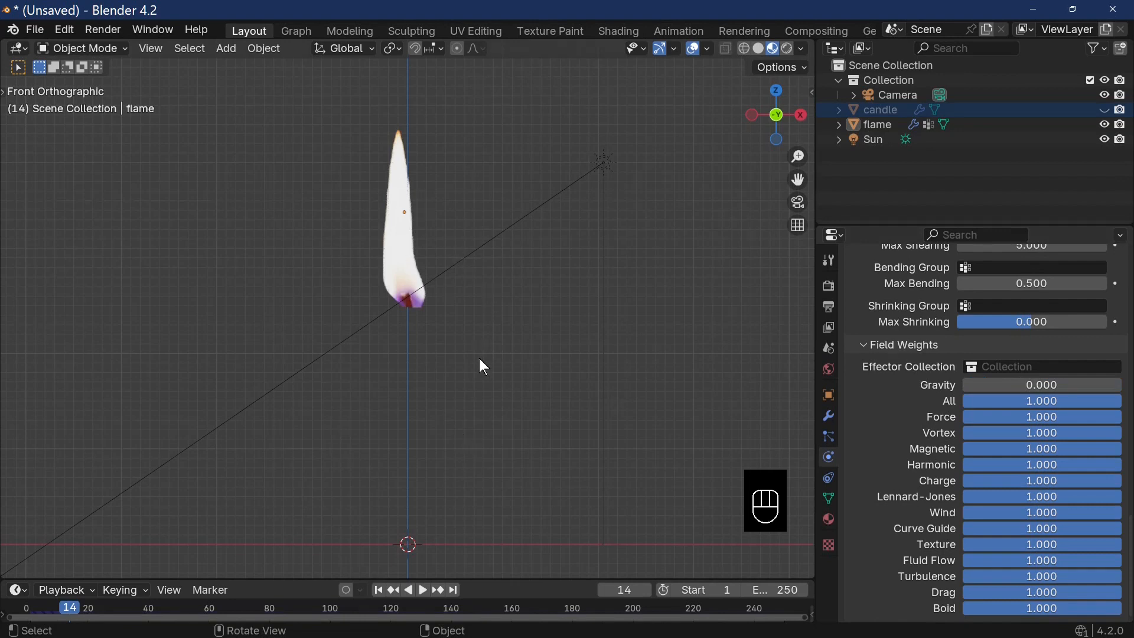
{"action": "key", "text": "space"}
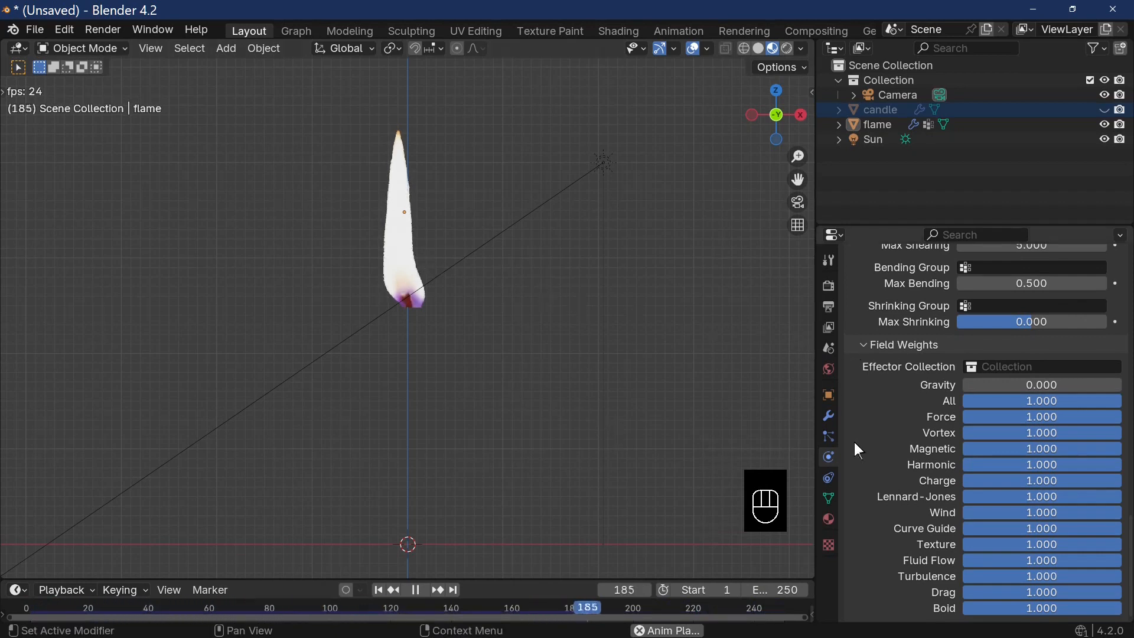
{"action": "scroll", "coordinate": [945, 430], "scroll_direction": "up", "scroll_amount": 10}
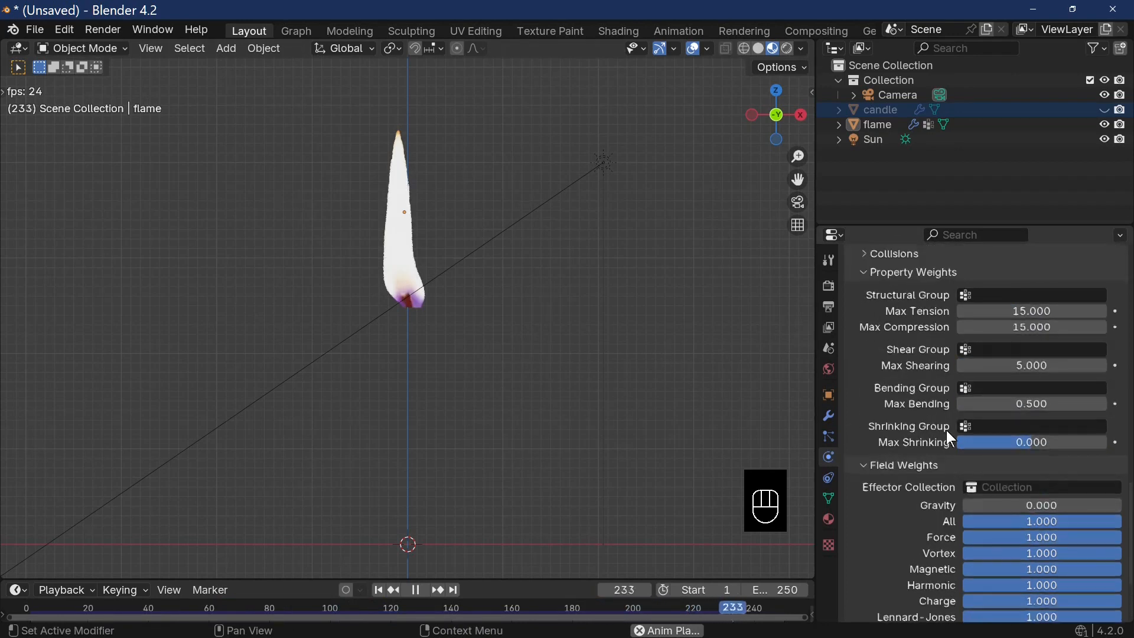
- Enable self collisions in the flame's cloth collision settings
{"action": "scroll", "coordinate": [947, 430], "scroll_direction": "up", "scroll_amount": 20}
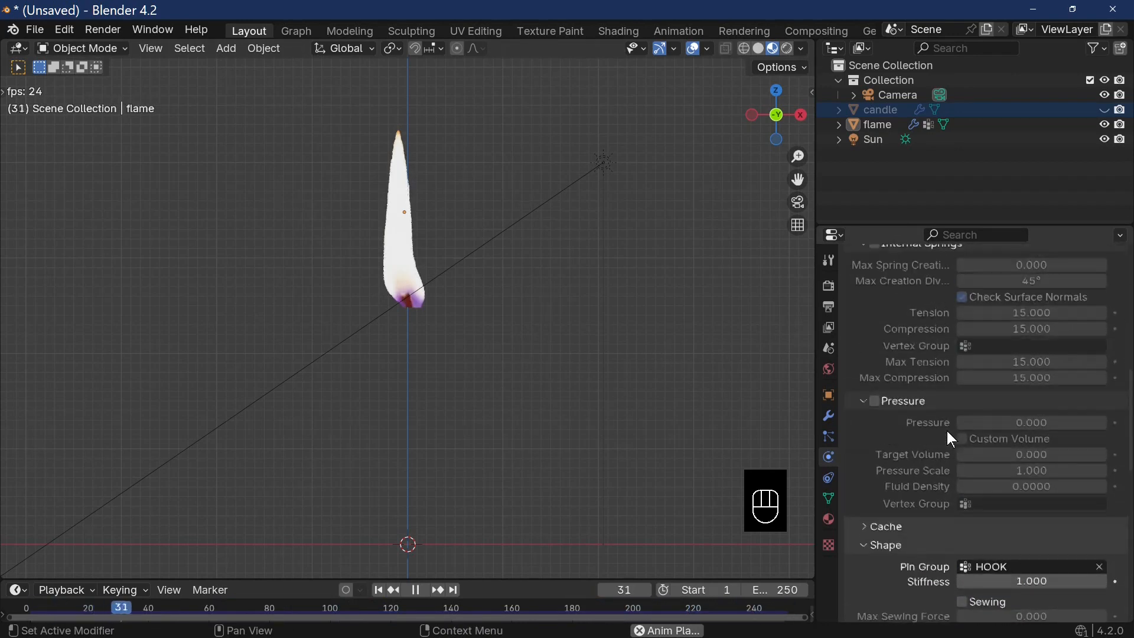
{"action": "scroll", "coordinate": [924, 401], "scroll_direction": "down", "scroll_amount": 15}
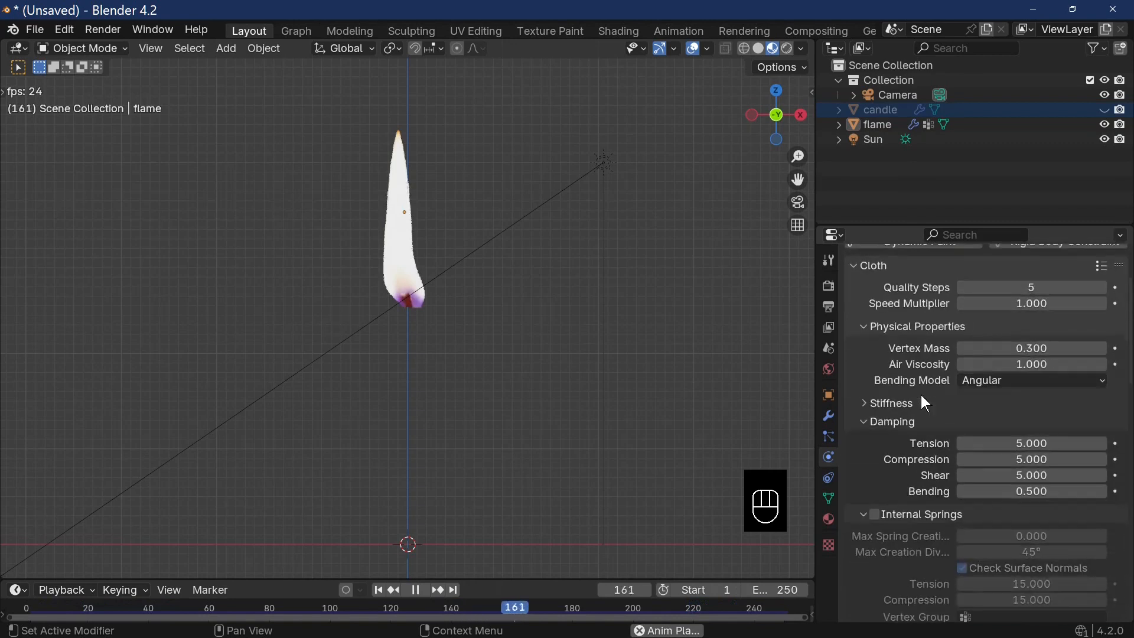
{"action": "scroll", "coordinate": [923, 399], "scroll_direction": "down", "scroll_amount": 10}
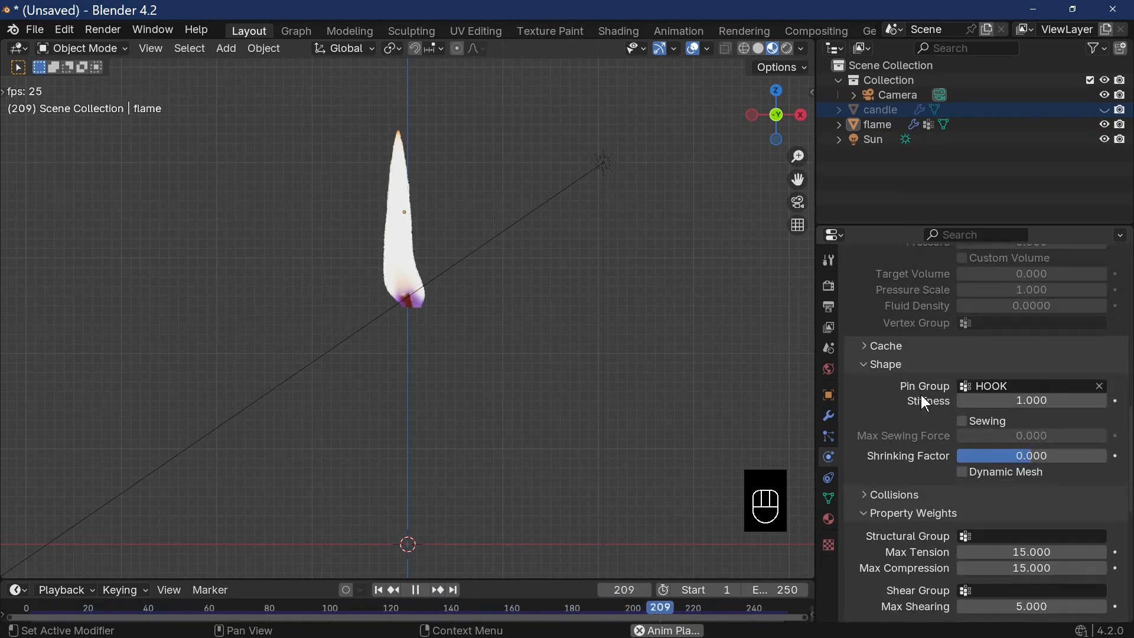
{"action": "left_click", "coordinate": [869, 435]}
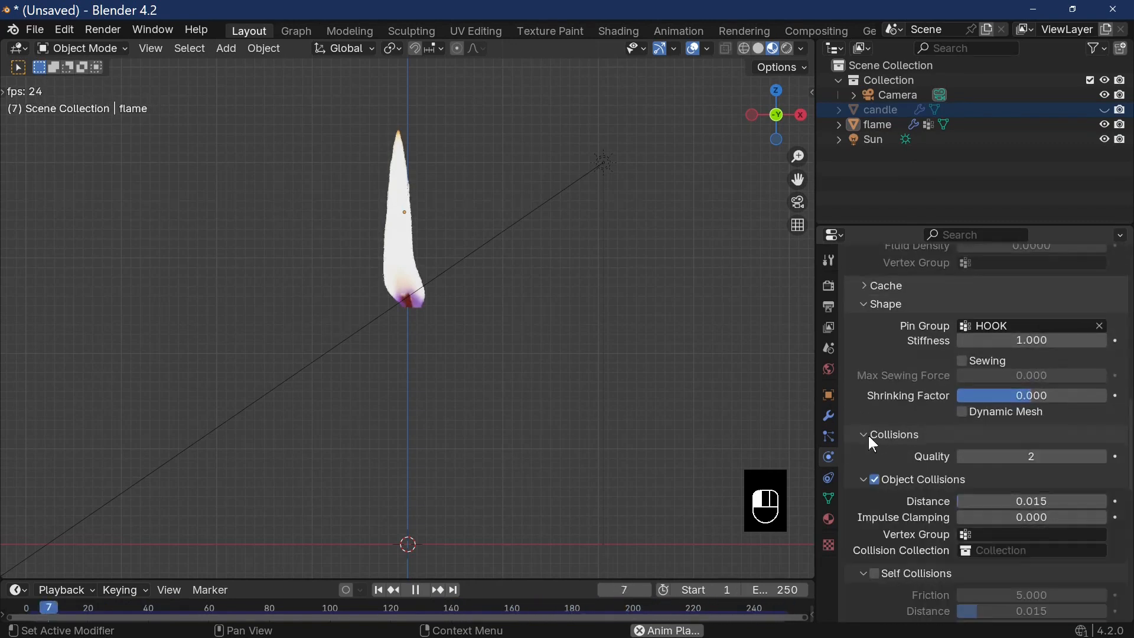
{"action": "scroll", "coordinate": [945, 420], "scroll_direction": "down", "scroll_amount": 5}
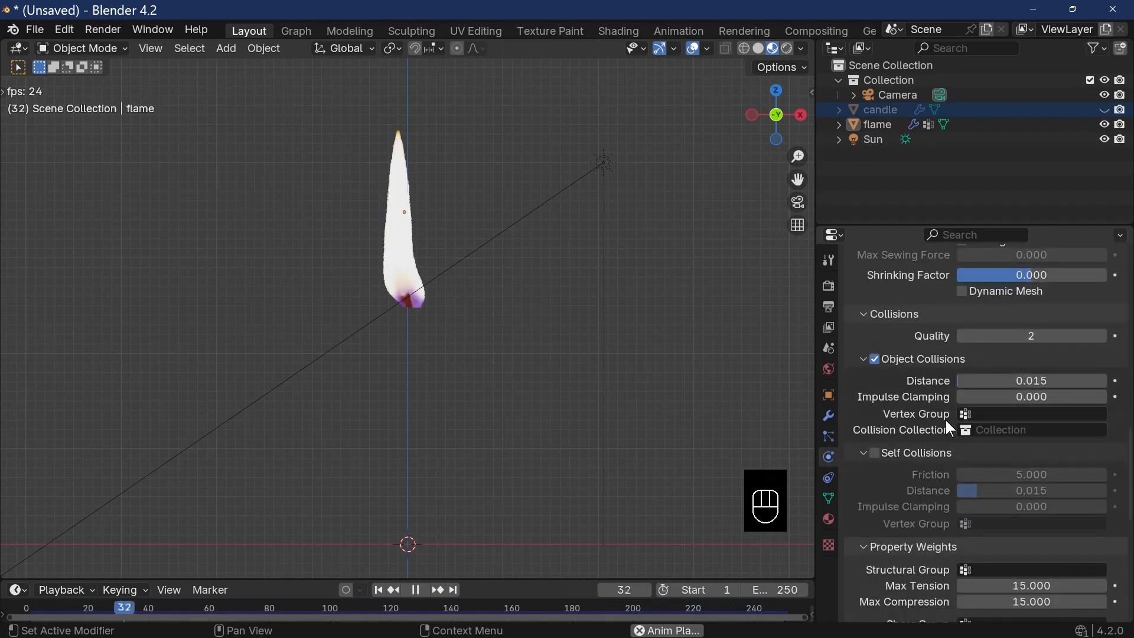
{"action": "left_click", "coordinate": [875, 453]}
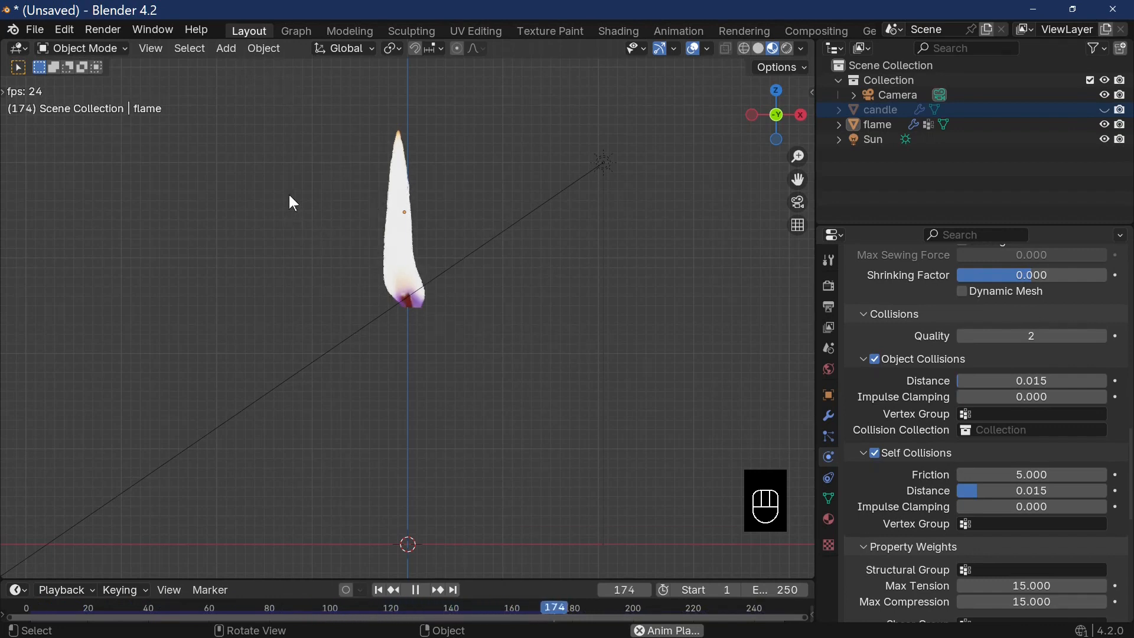
- Add a Wind force field to the scene
{"action": "left_click", "coordinate": [227, 49]}
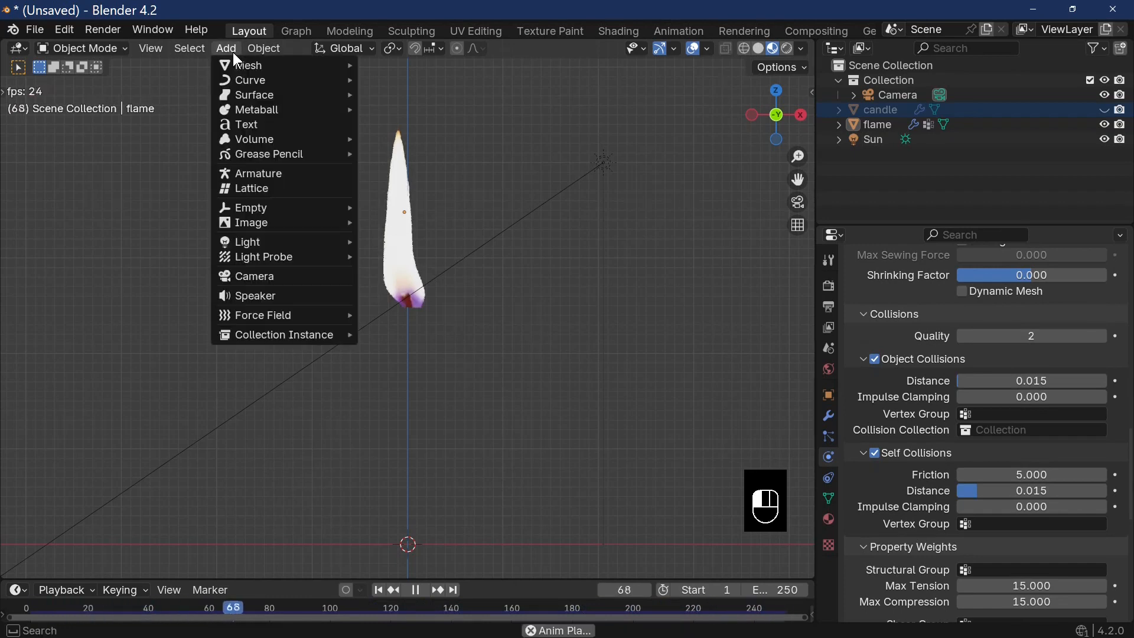
{"action": "mouse_move", "coordinate": [234, 65]}
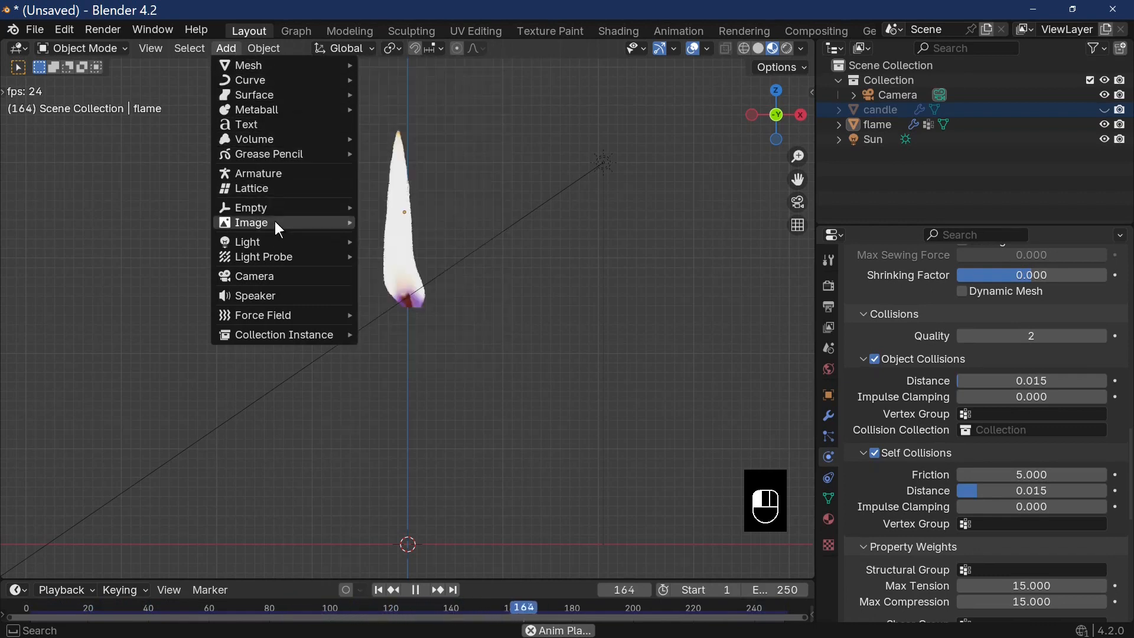
{"action": "mouse_move", "coordinate": [304, 315]}
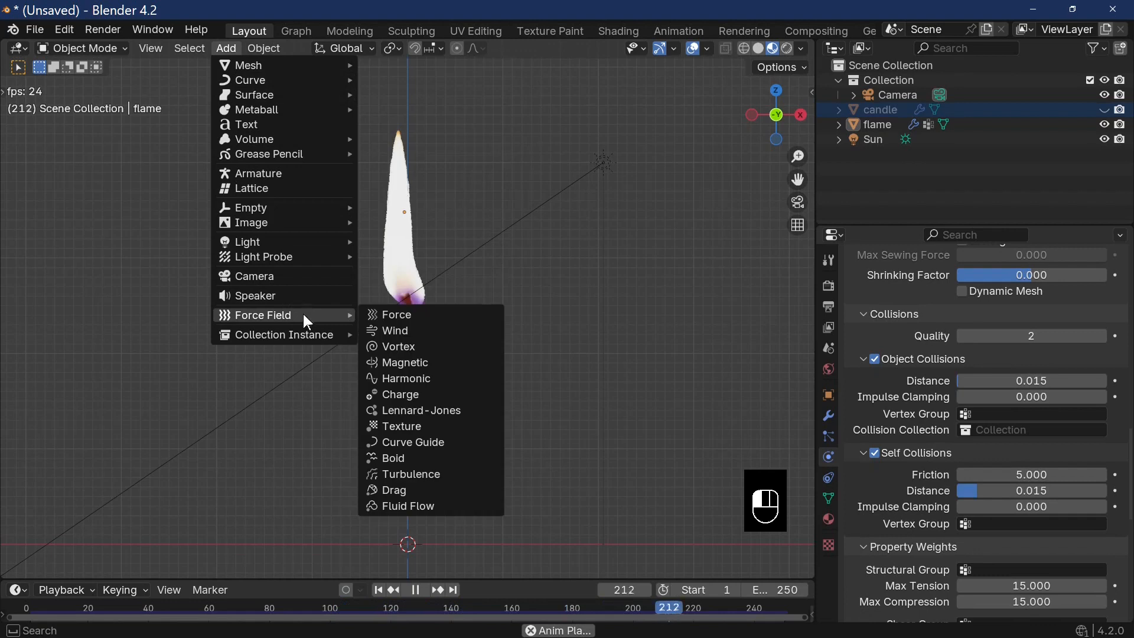
{"action": "left_click", "coordinate": [407, 333]}
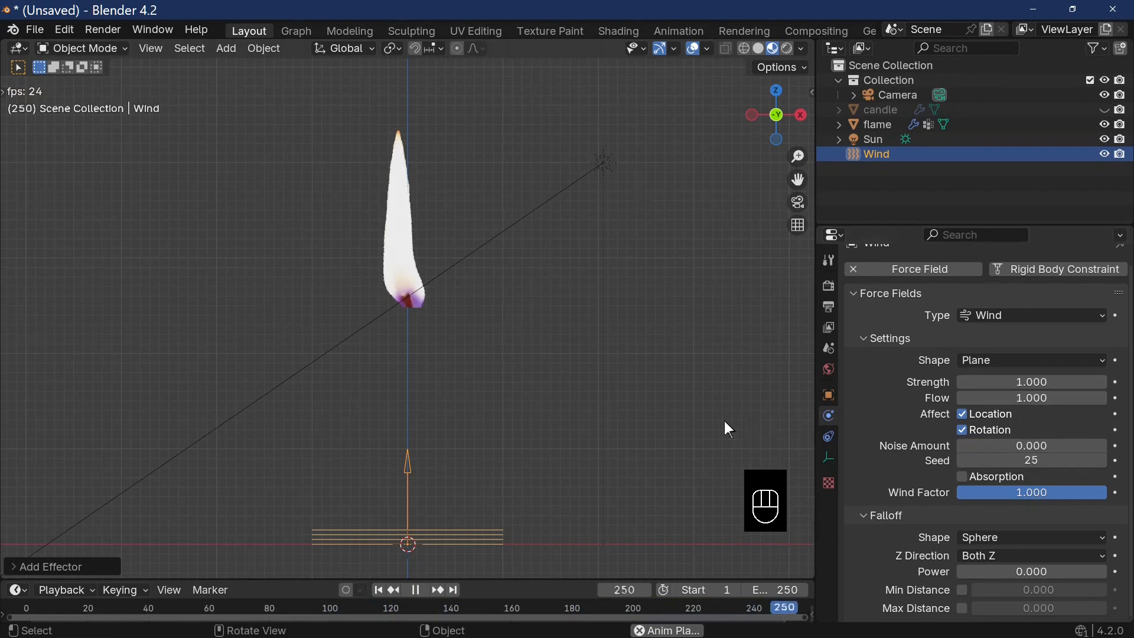
- Raise the wind force field about 1.3 m along Z beneath the flame, stop playback and rewind to the first frame
{"action": "key", "text": "g"}
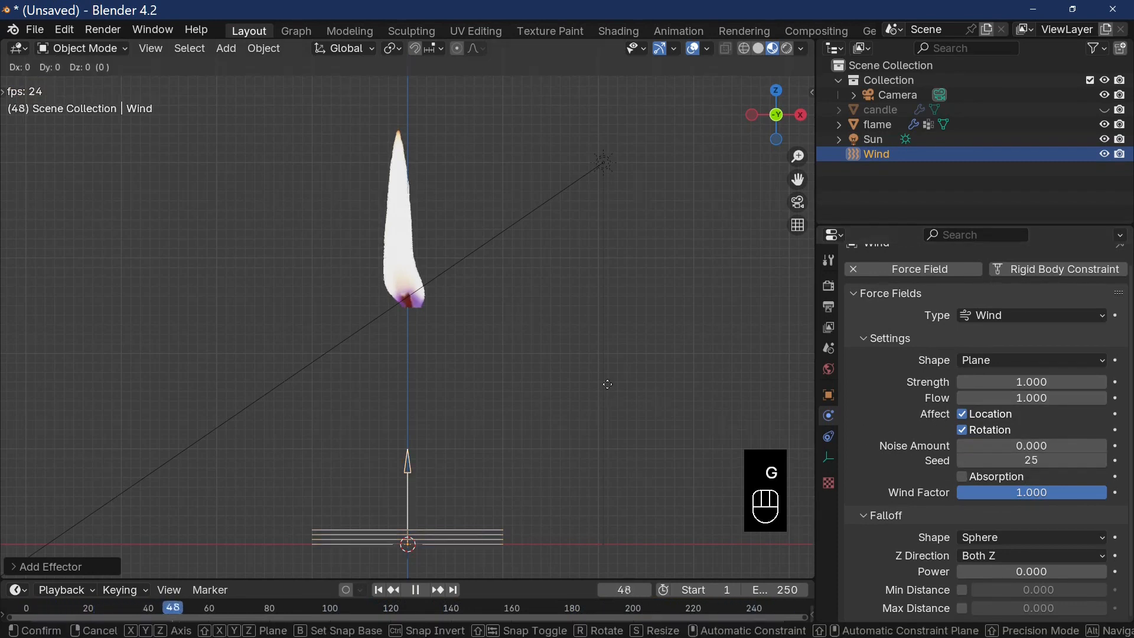
{"action": "key", "text": "z"}
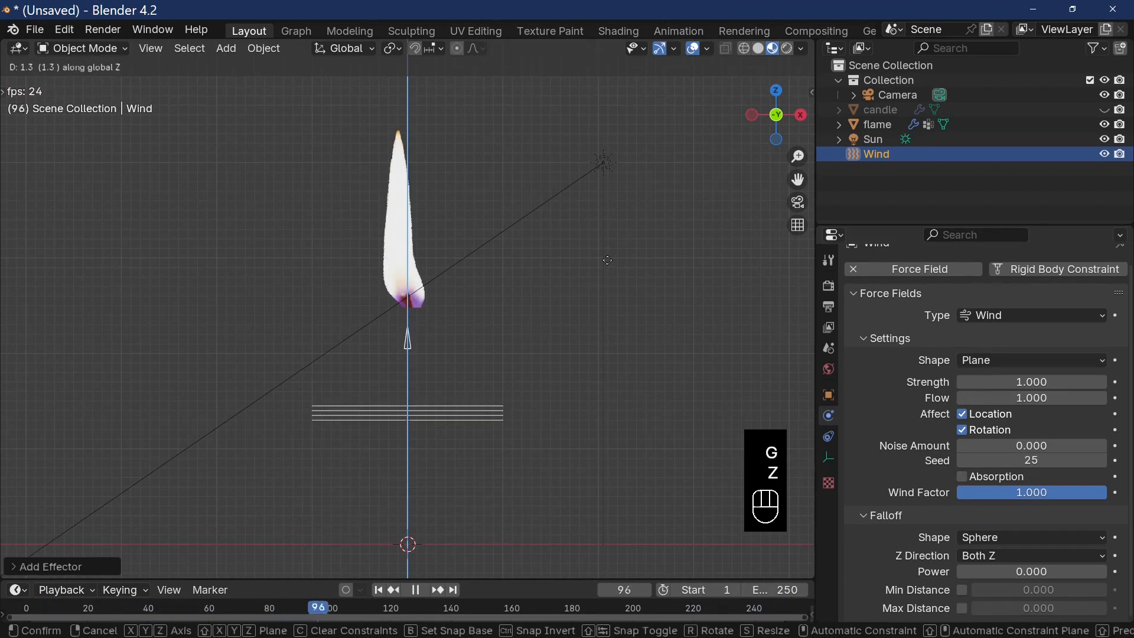
{"action": "left_click", "coordinate": [608, 260]}
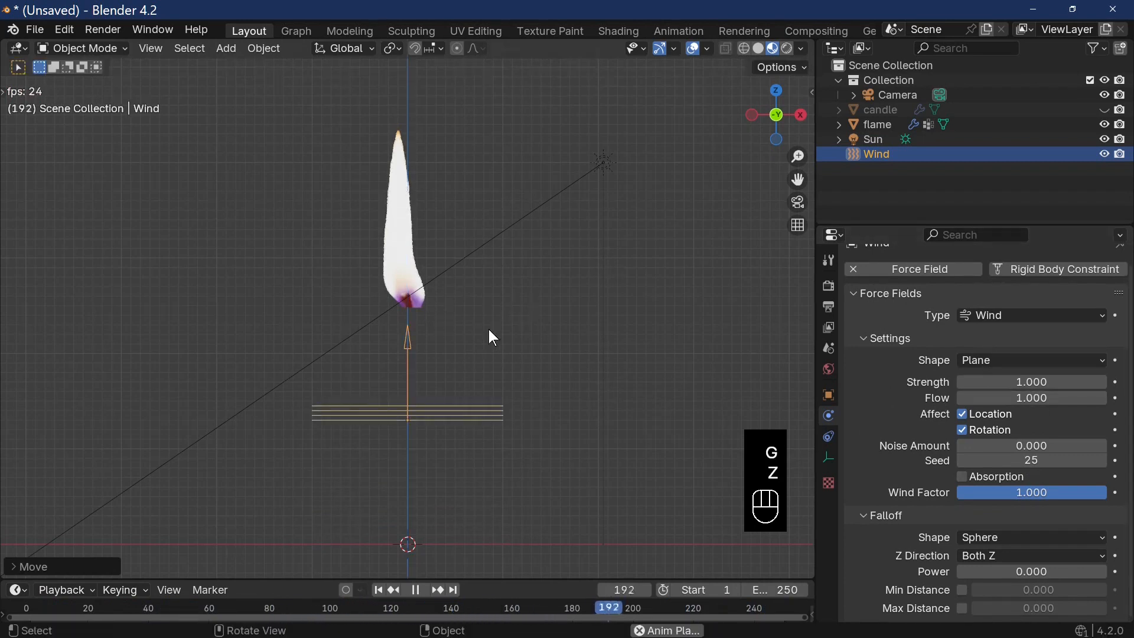
{"action": "key", "text": "space"}
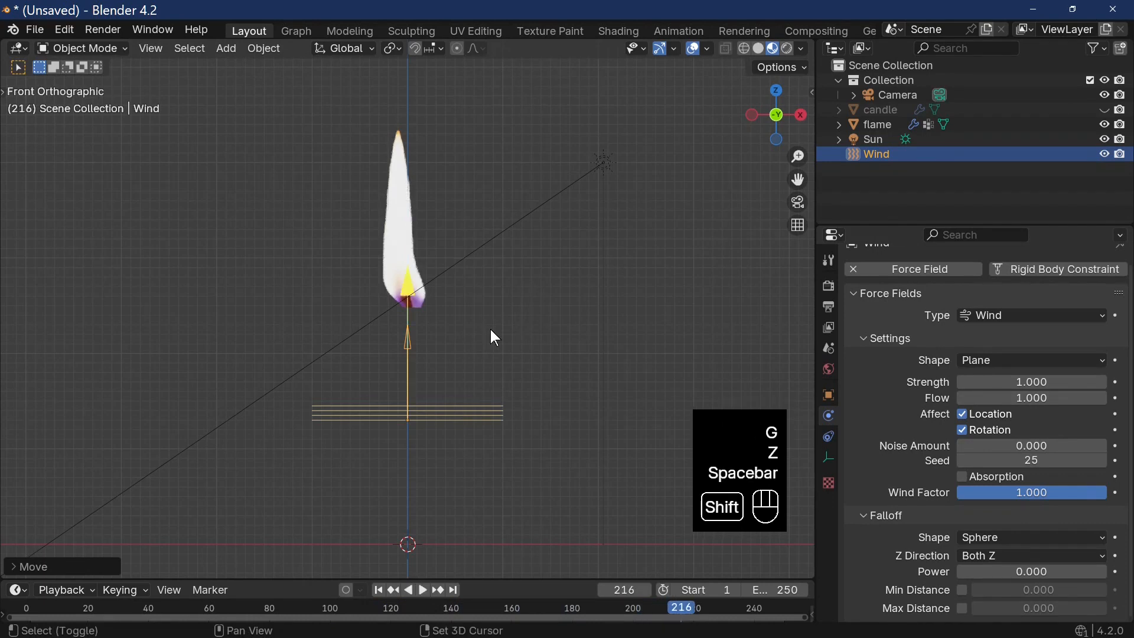
{"action": "key", "text": "shift+Left"}
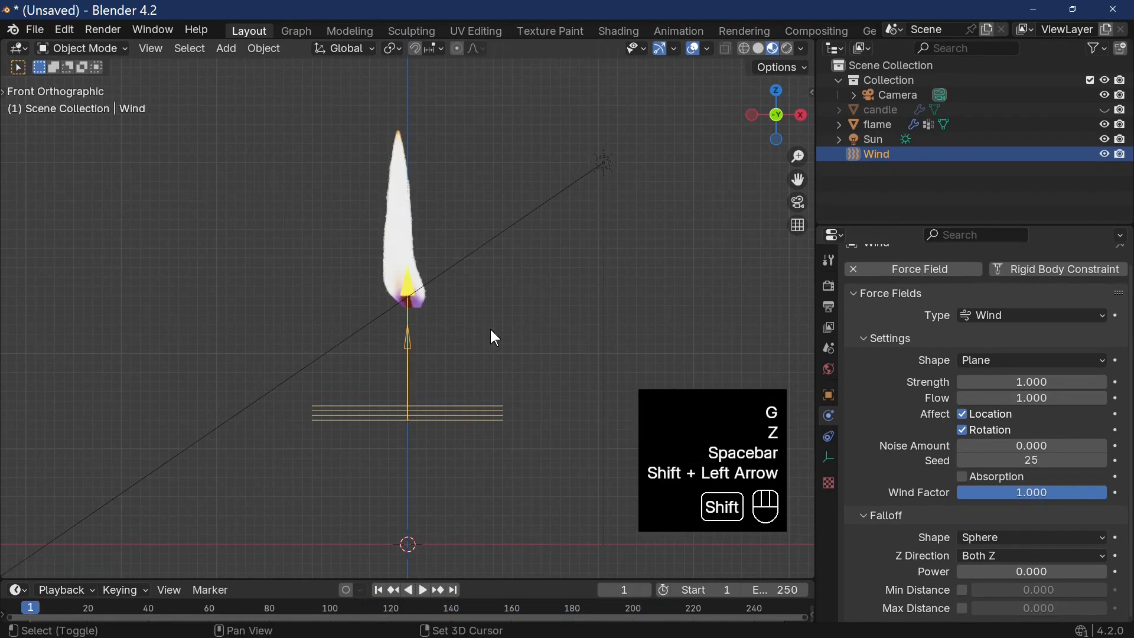
- Try a Z rotation of 4° on the wind force field and reset it to 0°
{"action": "left_click", "coordinate": [829, 396]}
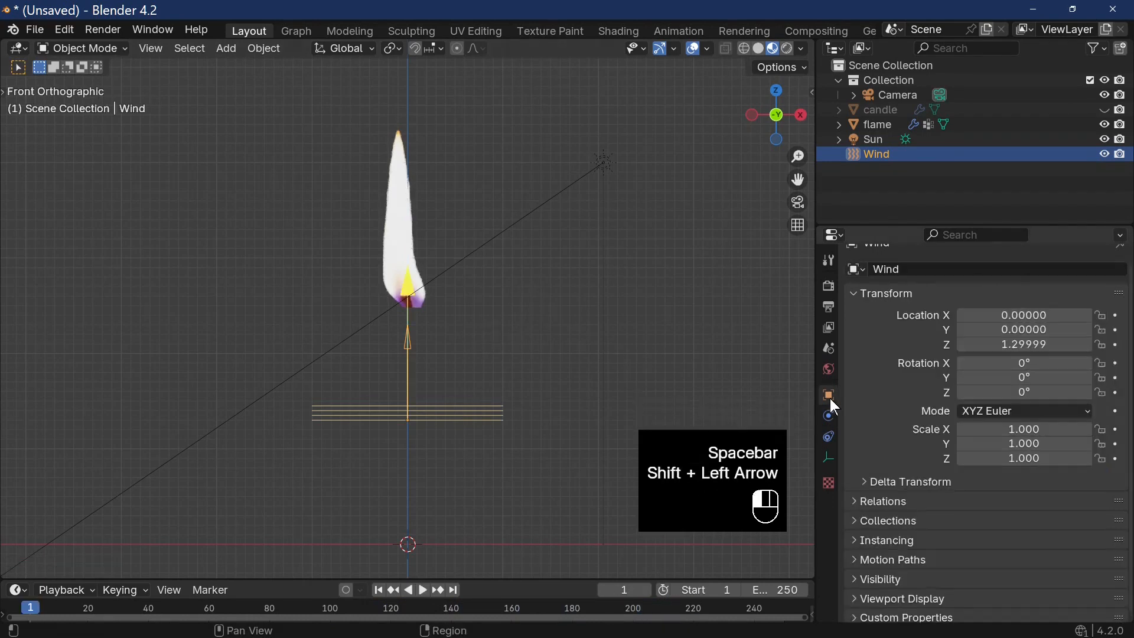
{"action": "left_click", "coordinate": [1018, 394]}
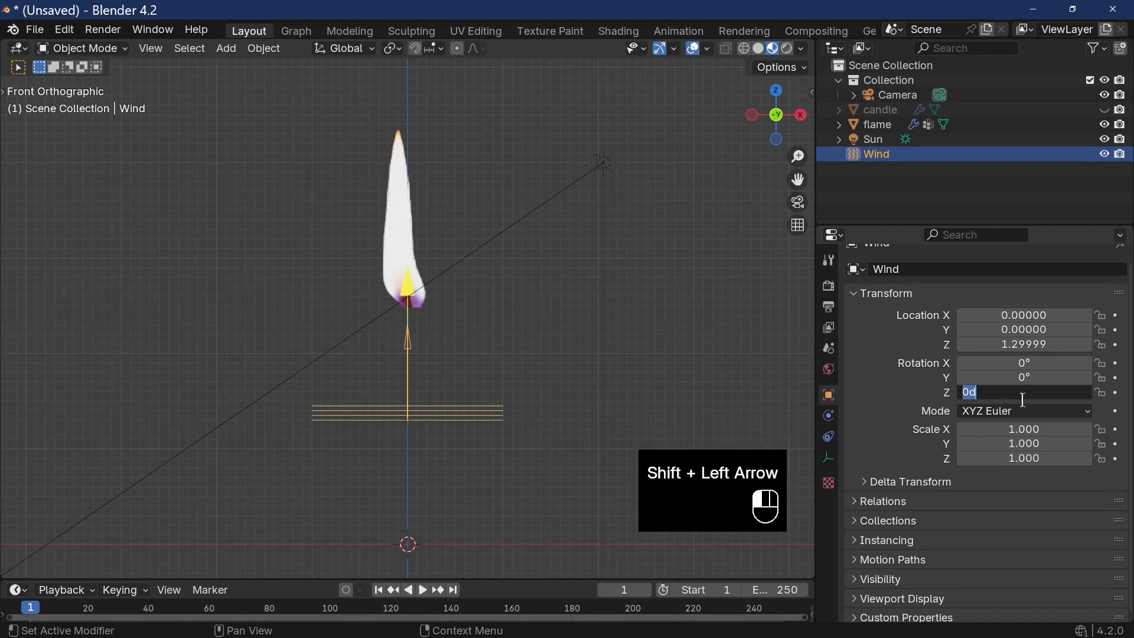
{"action": "type", "text": "4"}
{"action": "key", "text": "Return"}
{"action": "middle_click_drag", "start_coordinate": [786, 452], "coordinate": [597, 459]}
{"action": "left_click", "coordinate": [1033, 391]}
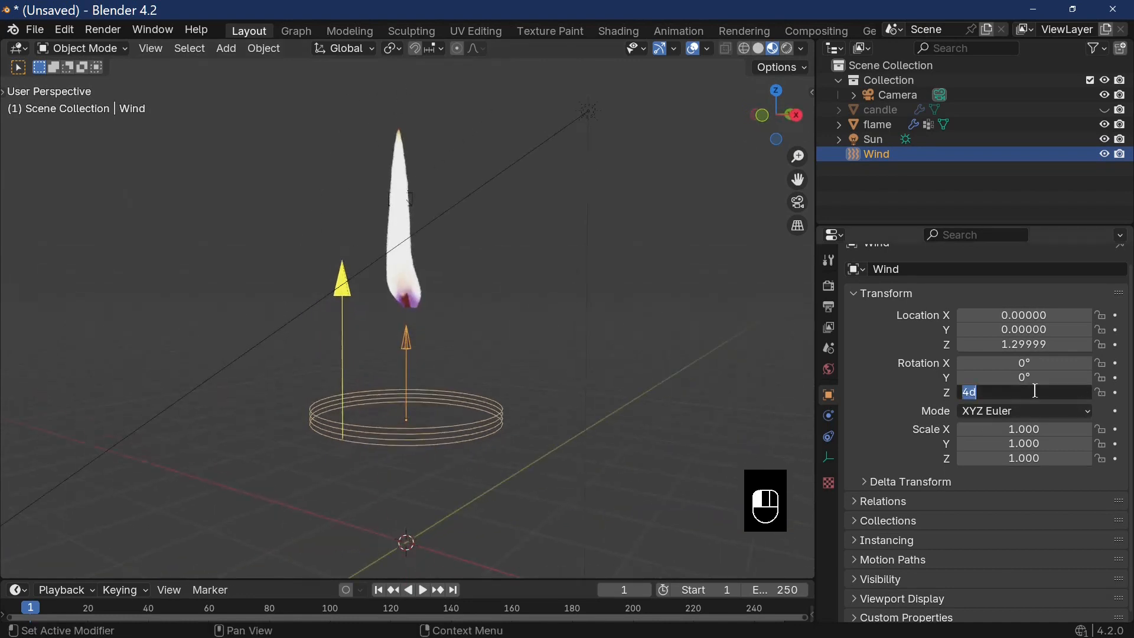
{"action": "type", "text": "0"}
{"action": "key", "text": "Return"}
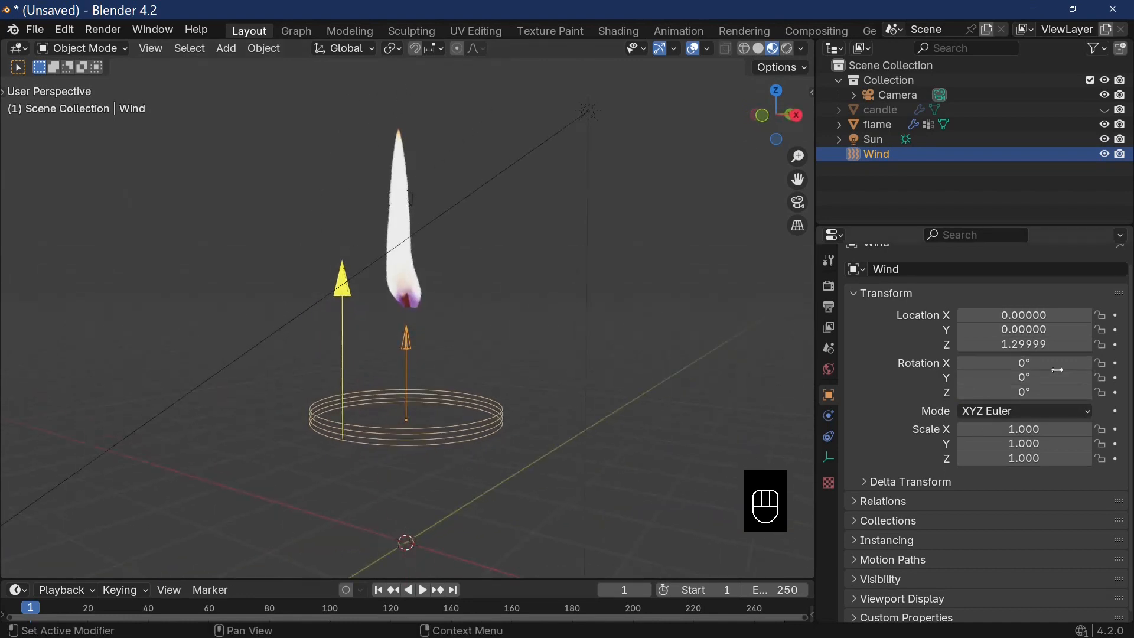
- Tilt the wind force field by setting its Y rotation to 4° and play the simulation
{"action": "middle_click_drag", "start_coordinate": [452, 497], "coordinate": [585, 467]}
{"action": "left_click", "coordinate": [1005, 375]}
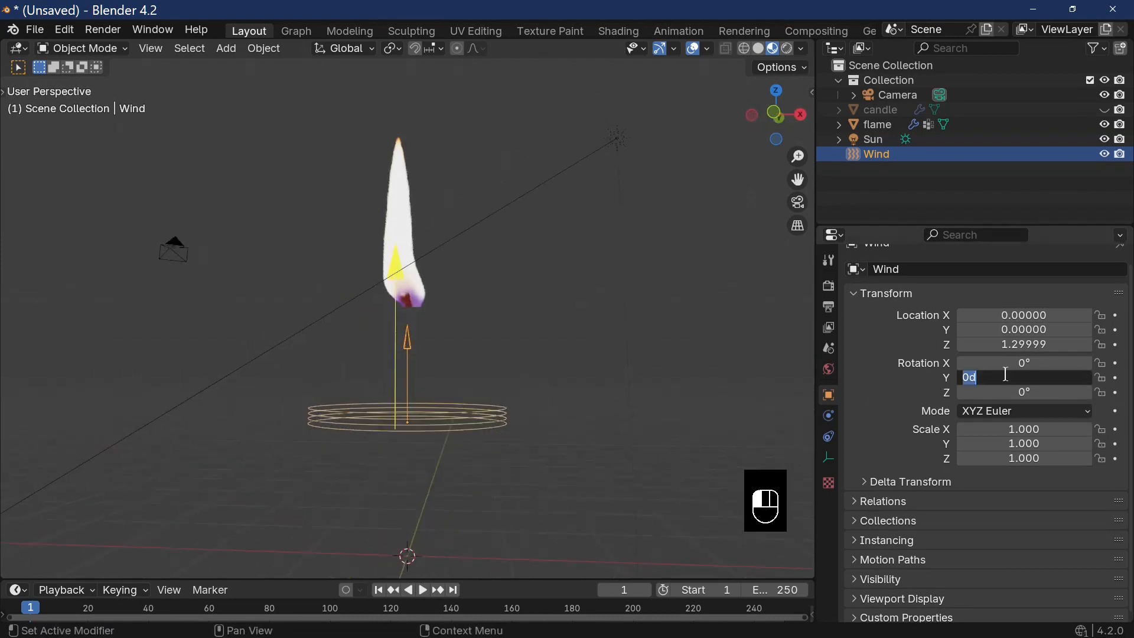
{"action": "key", "text": "Return"}
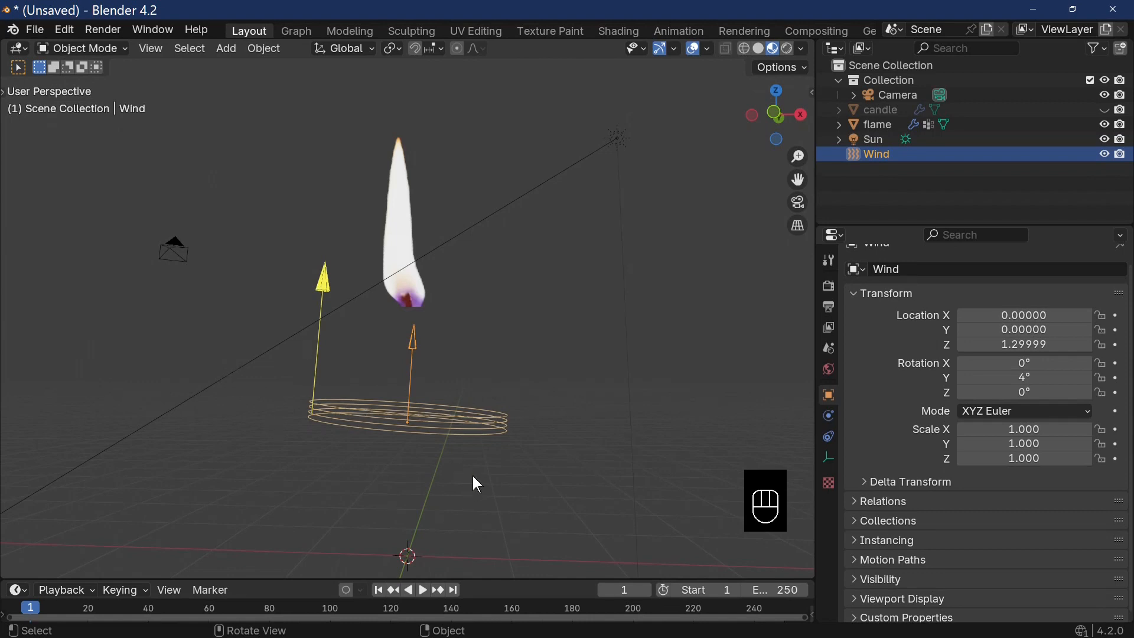
{"action": "key", "text": "space"}
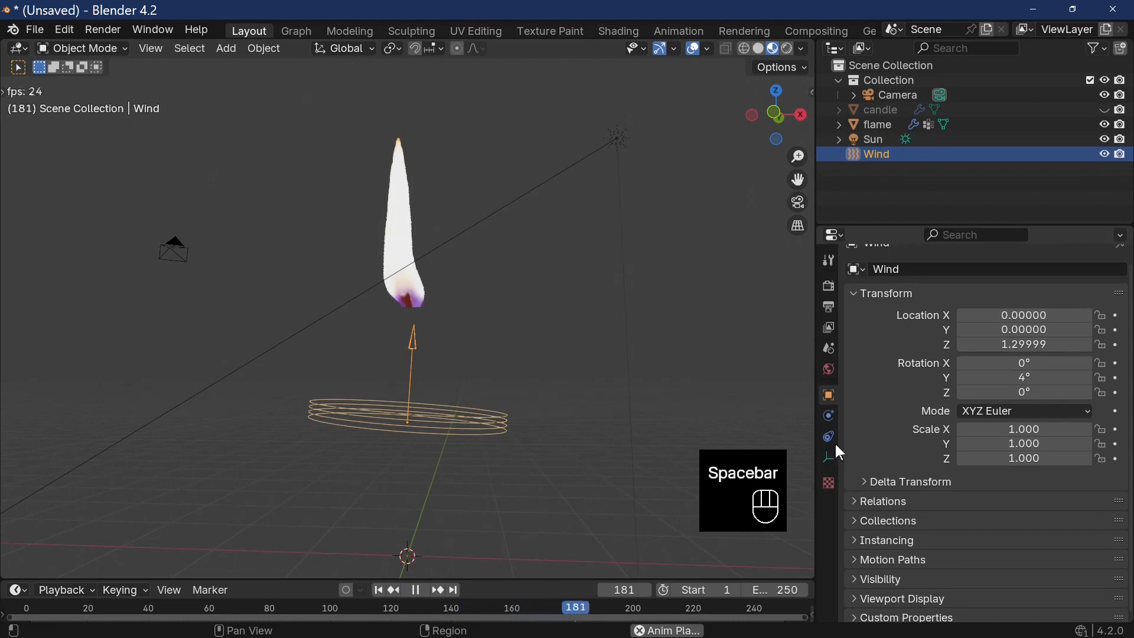
- Set the wind force field's strength to 5000 in its physics settings while the simulation plays
{"action": "scroll", "coordinate": [993, 499], "scroll_direction": "up", "scroll_amount": 1}
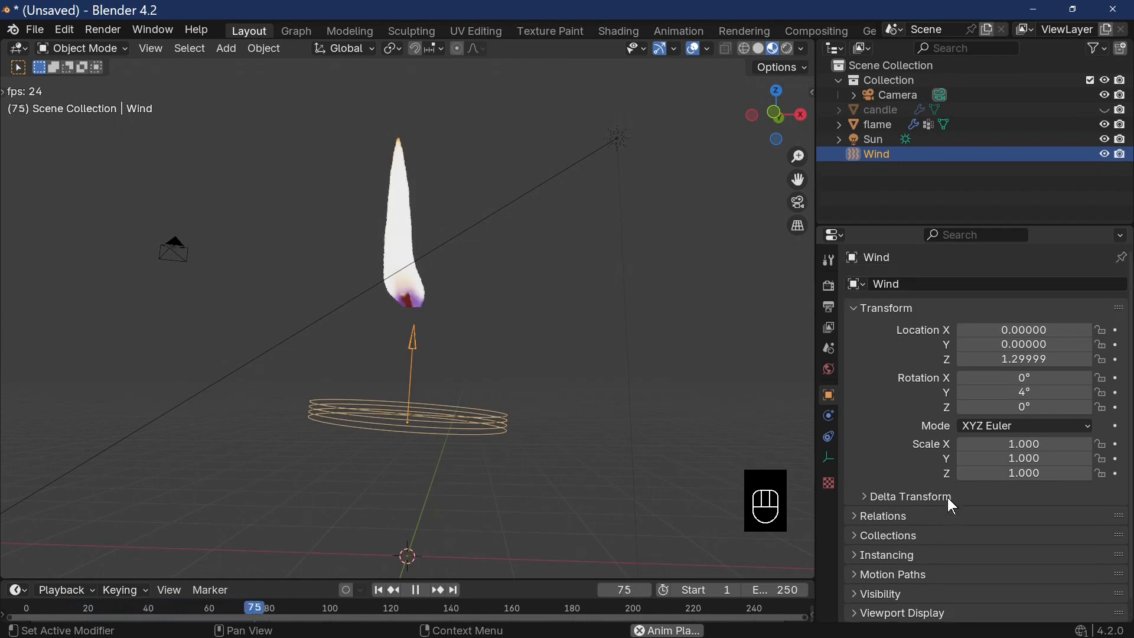
{"action": "left_click", "coordinate": [842, 311]}
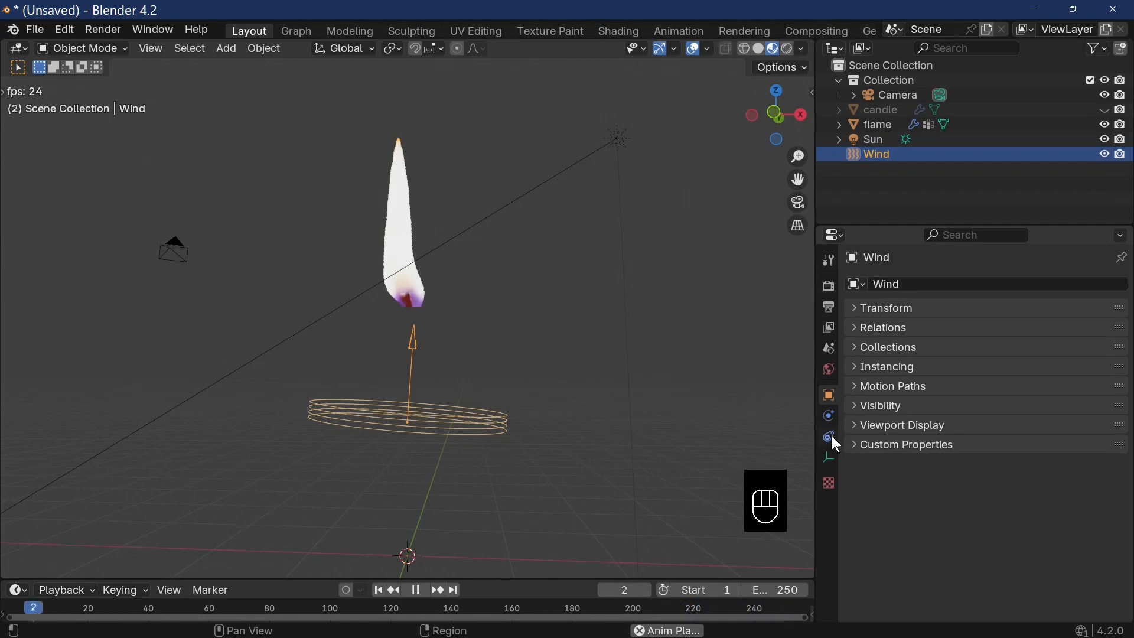
{"action": "left_click", "coordinate": [829, 416]}
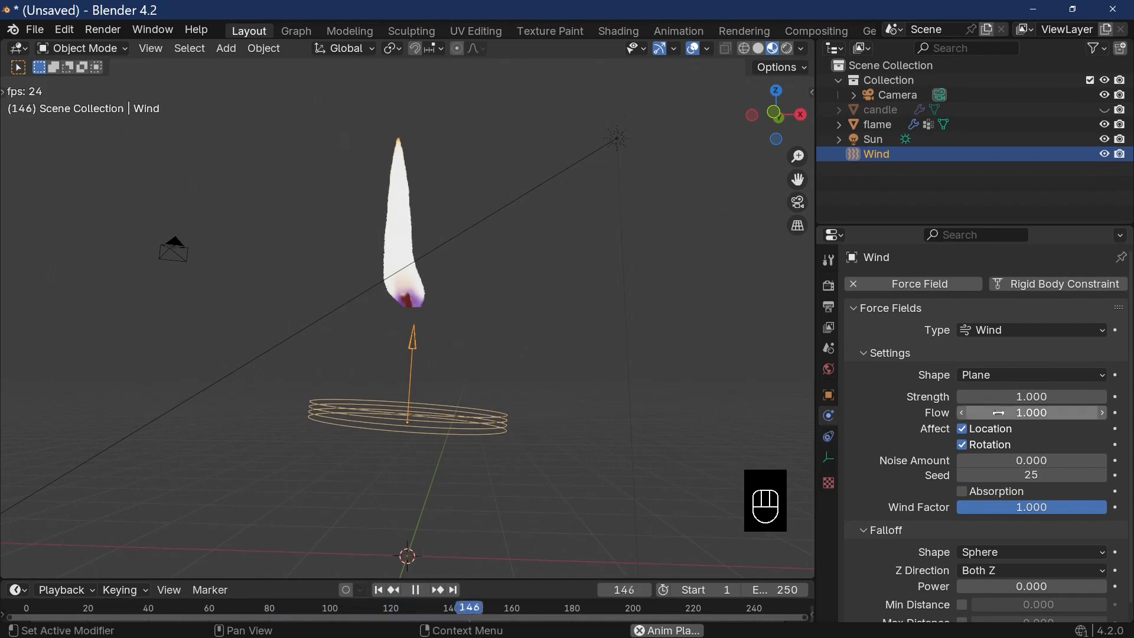
{"action": "left_click", "coordinate": [1015, 396]}
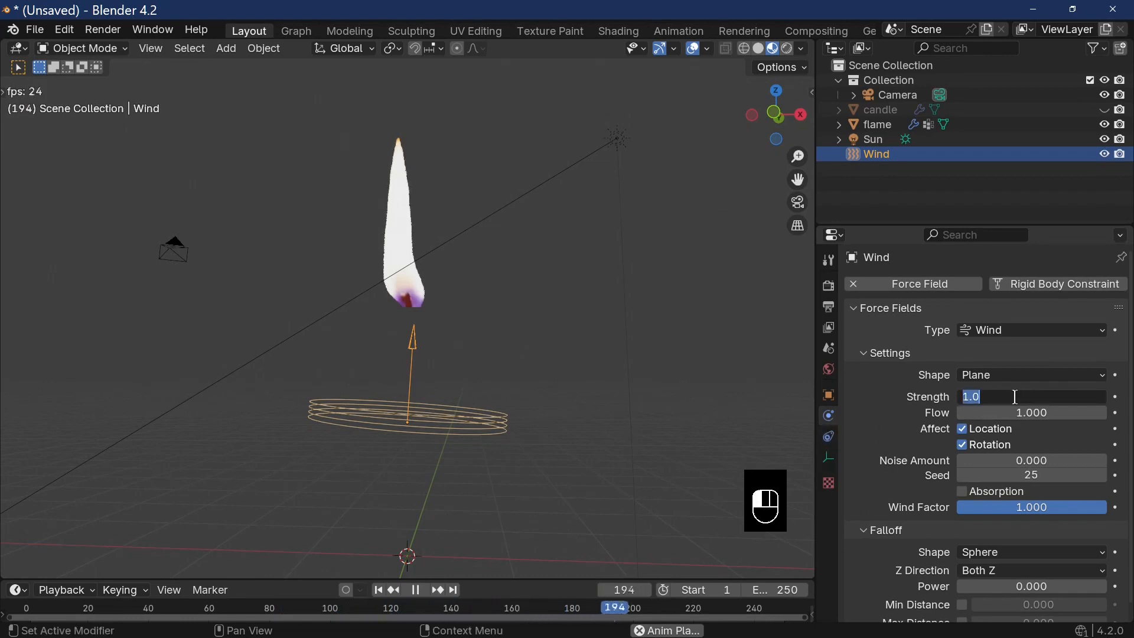
{"action": "type", "text": "5000"}
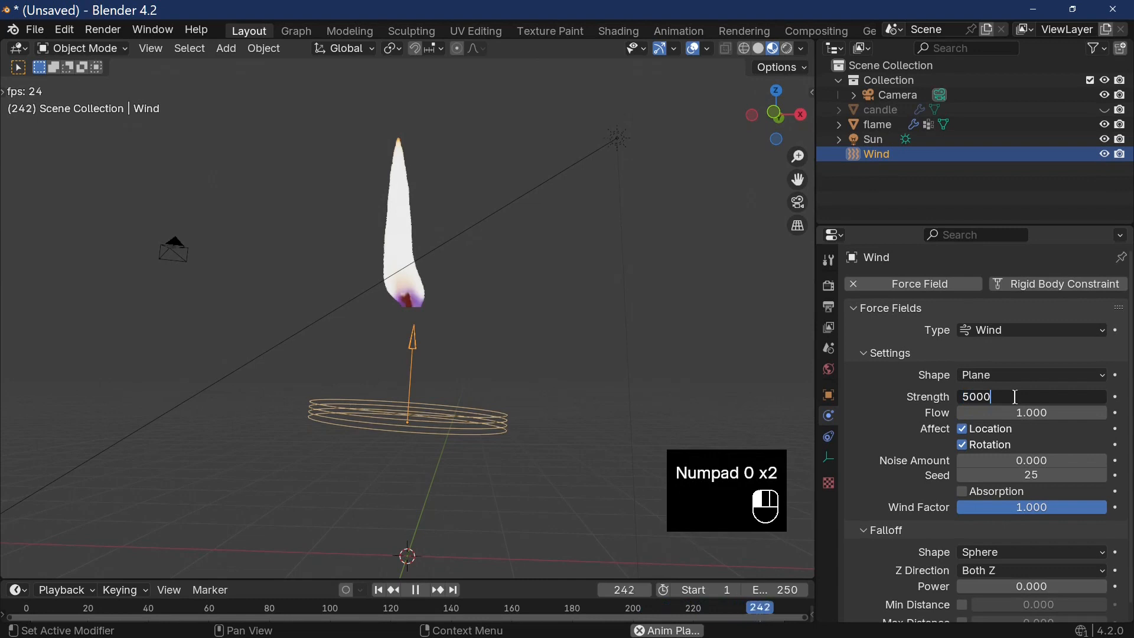
{"action": "key", "text": "Return"}
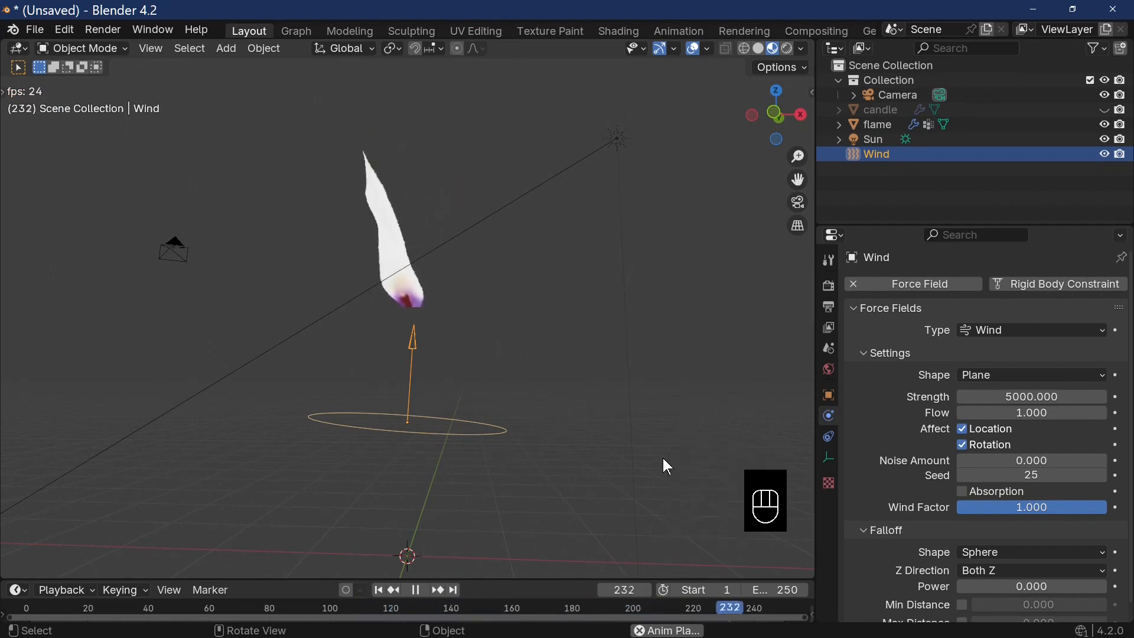
- Check the blowing flame through the camera, show the viewport sidebar, and stop and rewind the playback
{"action": "key", "text": "KP_0"}
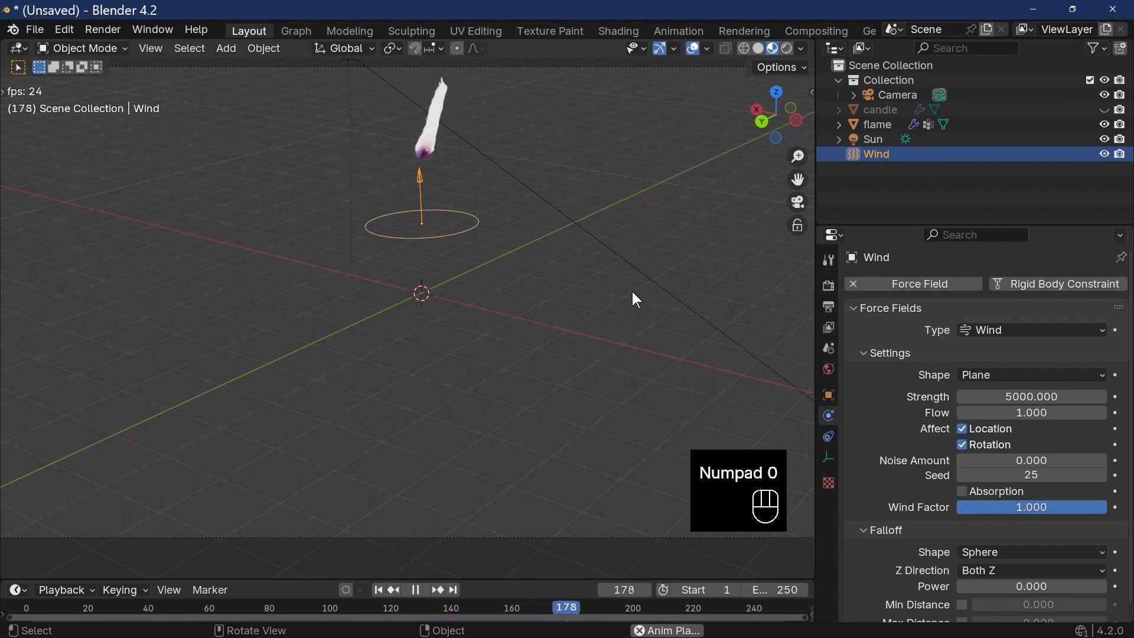
{"action": "key", "text": "n"}
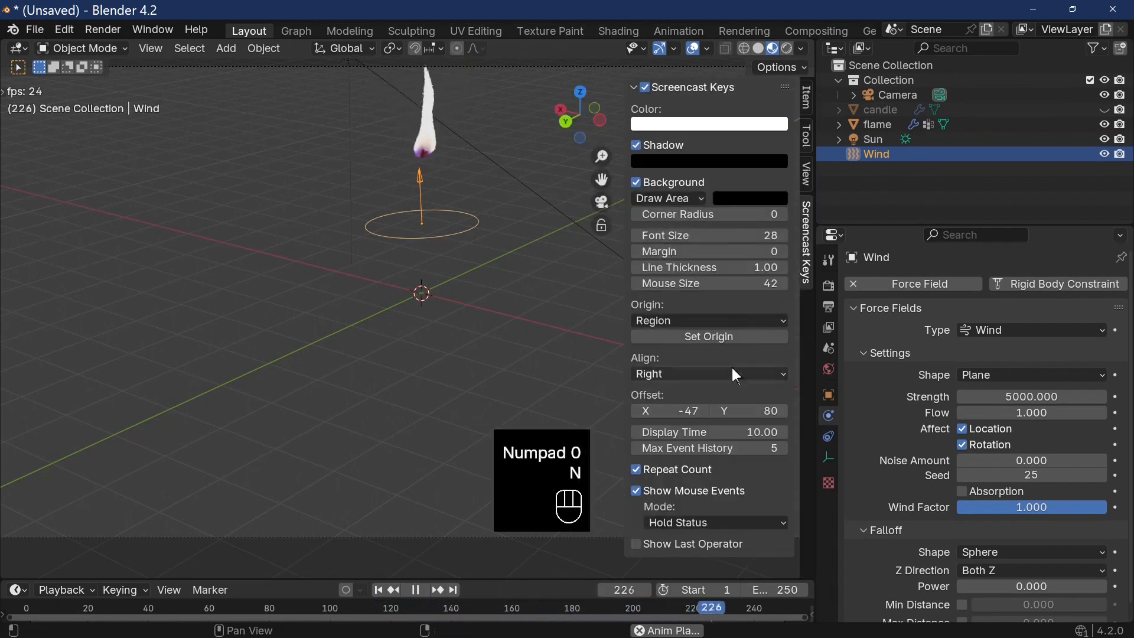
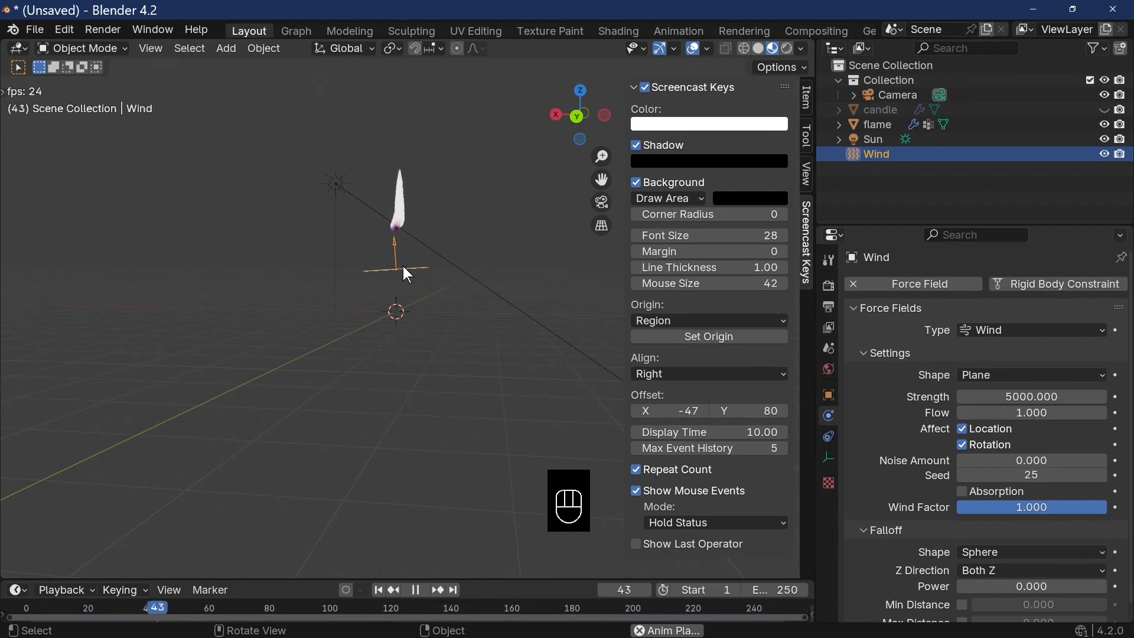
{"action": "key", "text": "space"}
{"action": "key", "text": "shift+Left"}
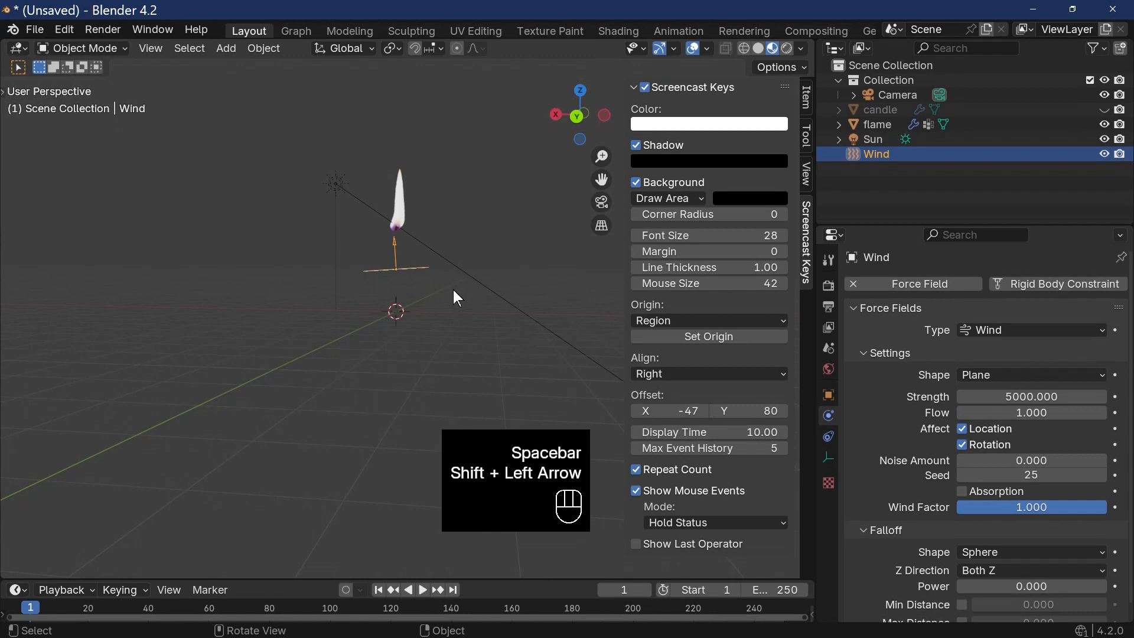
- Keyframe the wind force field's location, rotation and scale at frame 1 and show its transform values
{"action": "key", "text": "r"}
{"action": "left_click", "coordinate": [425, 275]}
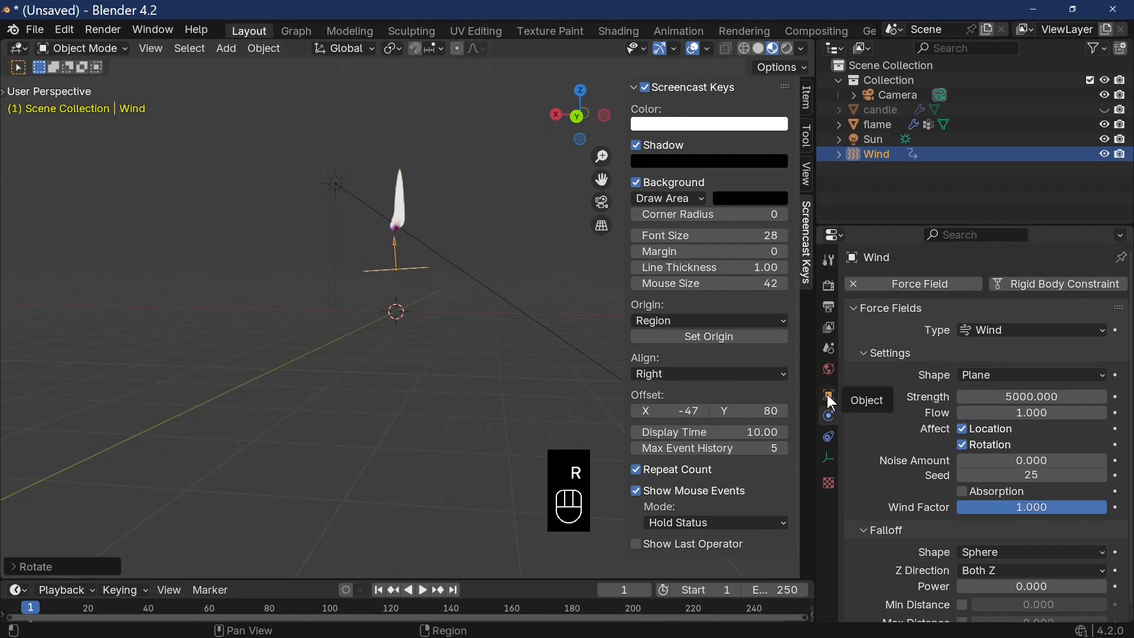
{"action": "left_click", "coordinate": [828, 394]}
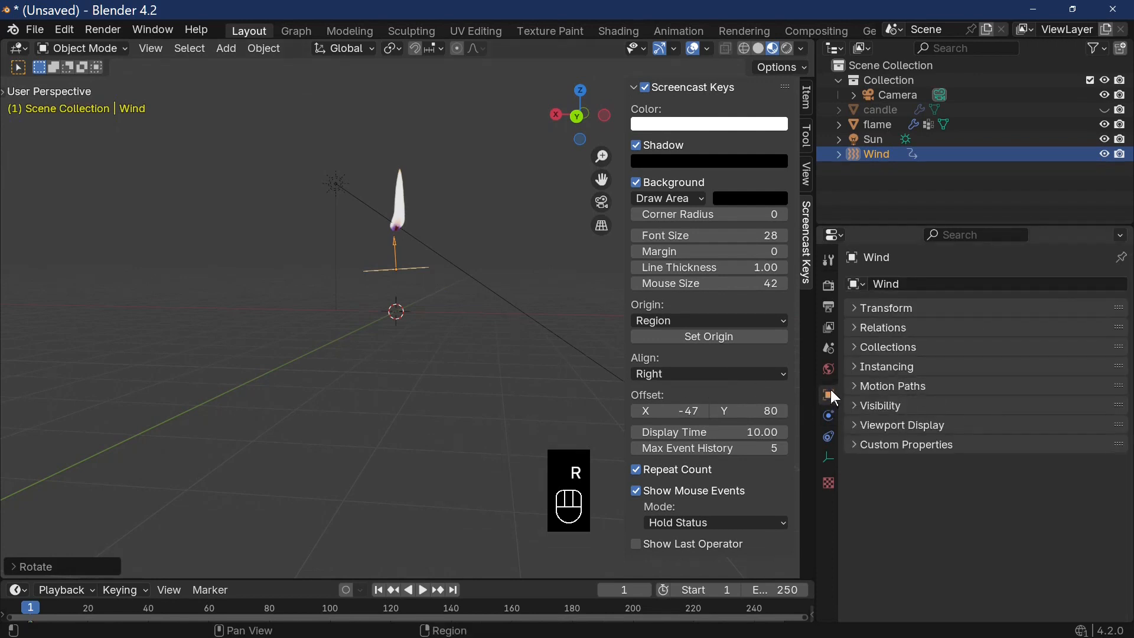
{"action": "left_click", "coordinate": [888, 308]}
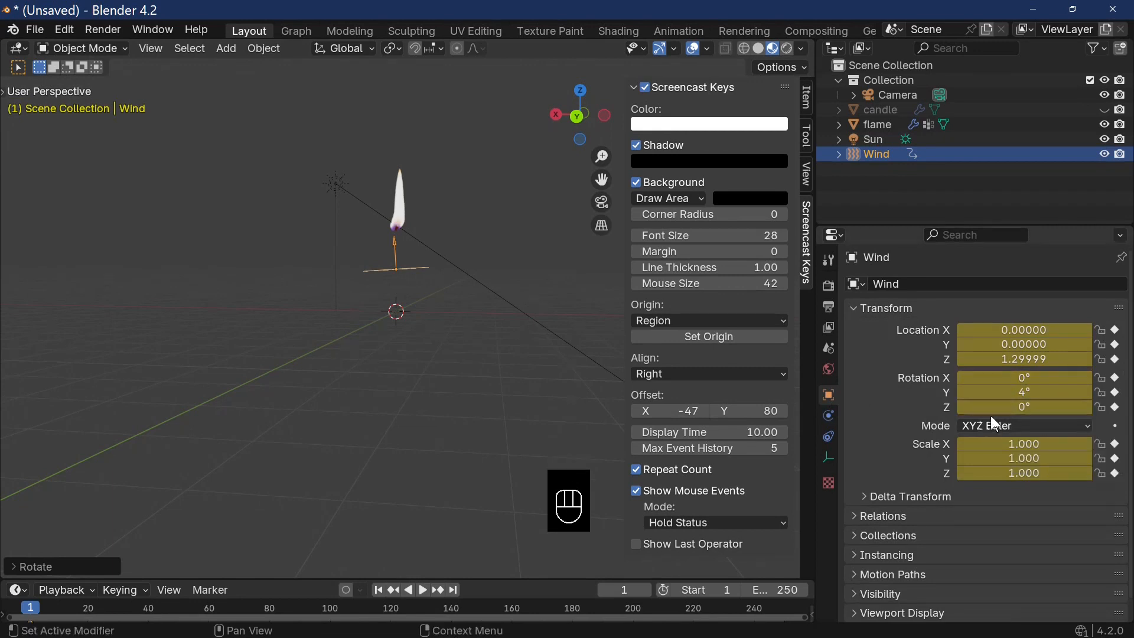
- Set the wind force field's Z rotation to 0° and keyframe its transform at frame 1
{"action": "left_click", "coordinate": [1020, 405]}
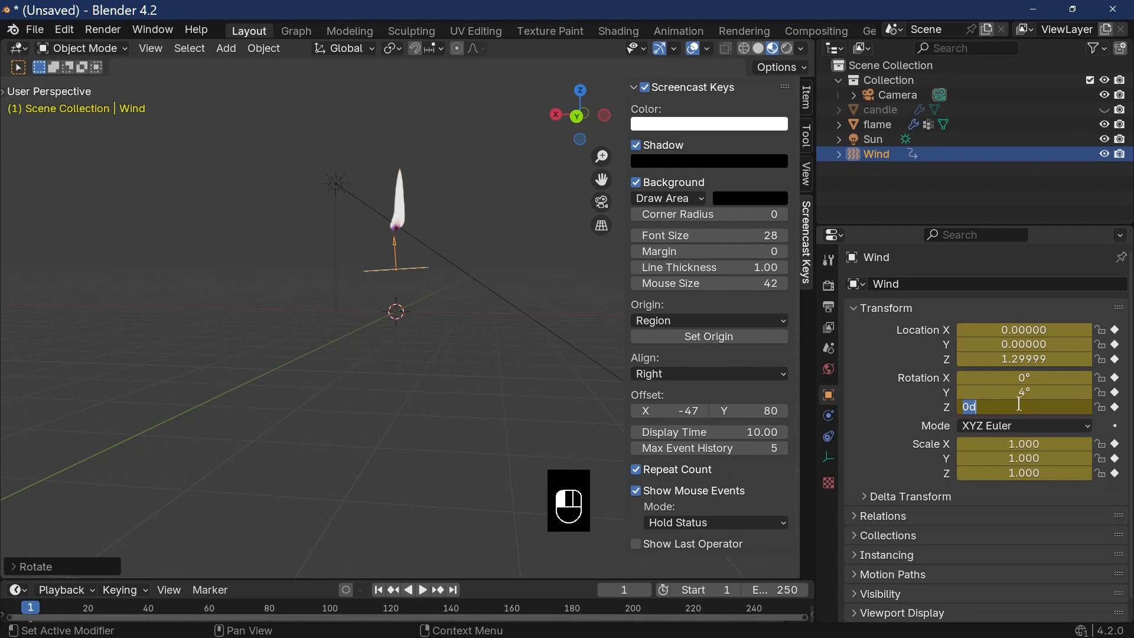
{"action": "key", "text": "Return"}
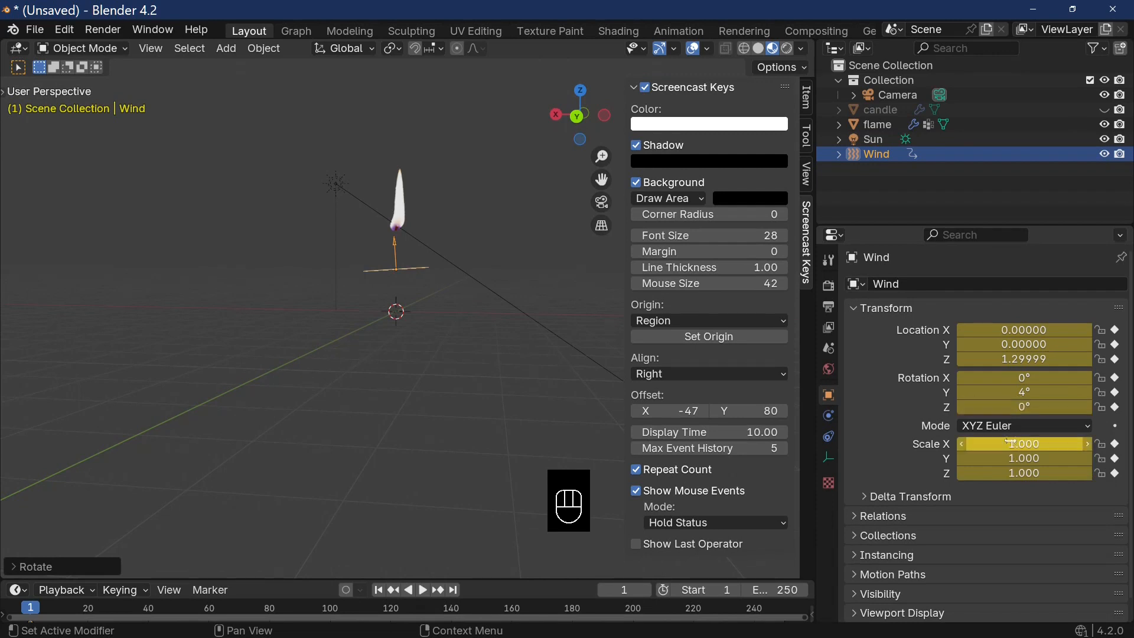
{"action": "key", "text": "i"}
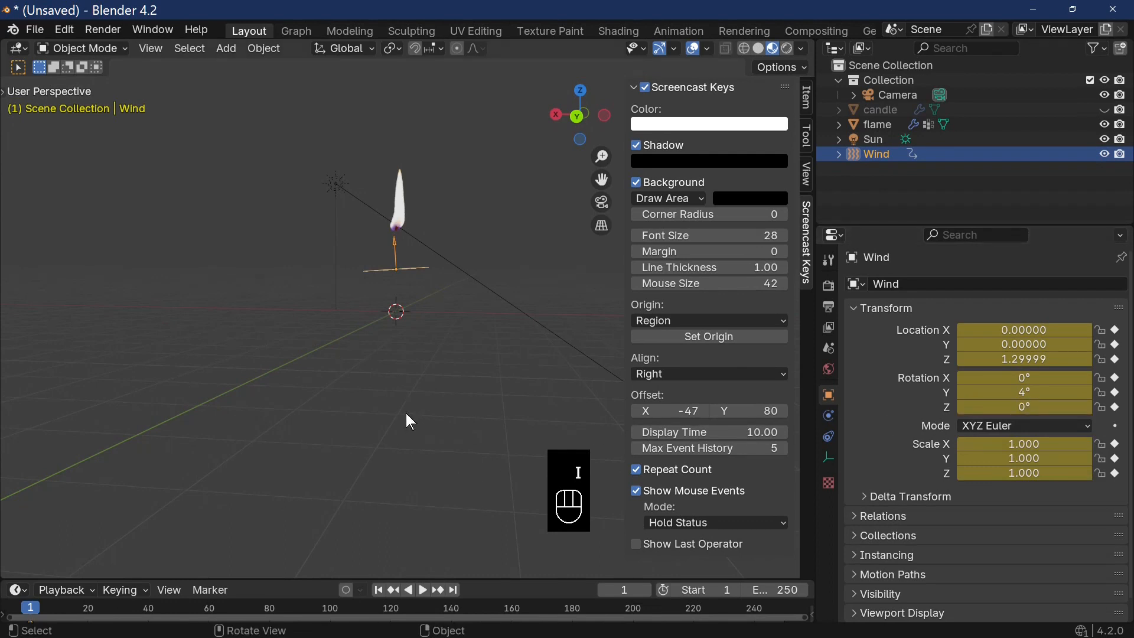
- Keyframe the wind force field's rotation at frame 250 with Z set to 360°, and preview the playback in the Animation workspace
{"action": "key", "text": "shift+Right"}
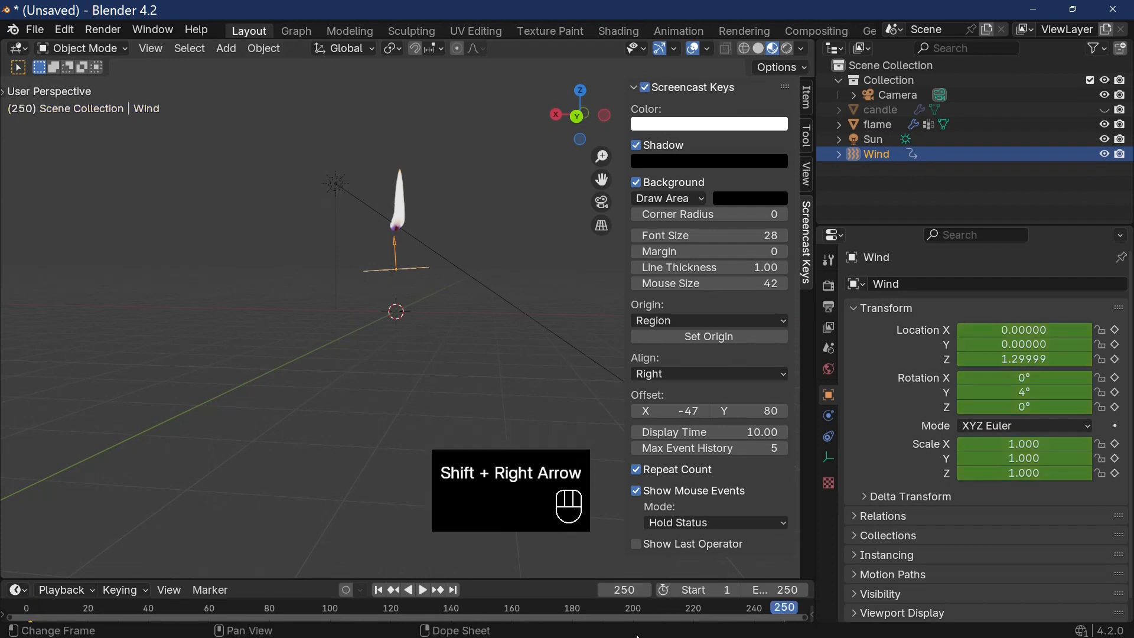
{"action": "left_click", "coordinate": [1031, 406]}
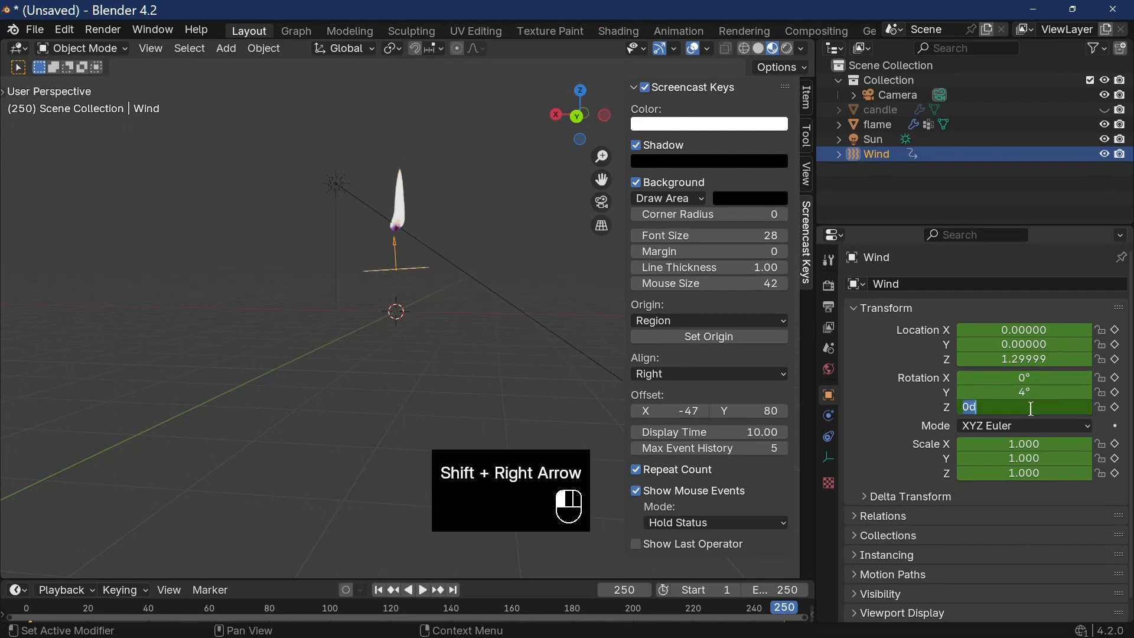
{"action": "key", "text": "Return"}
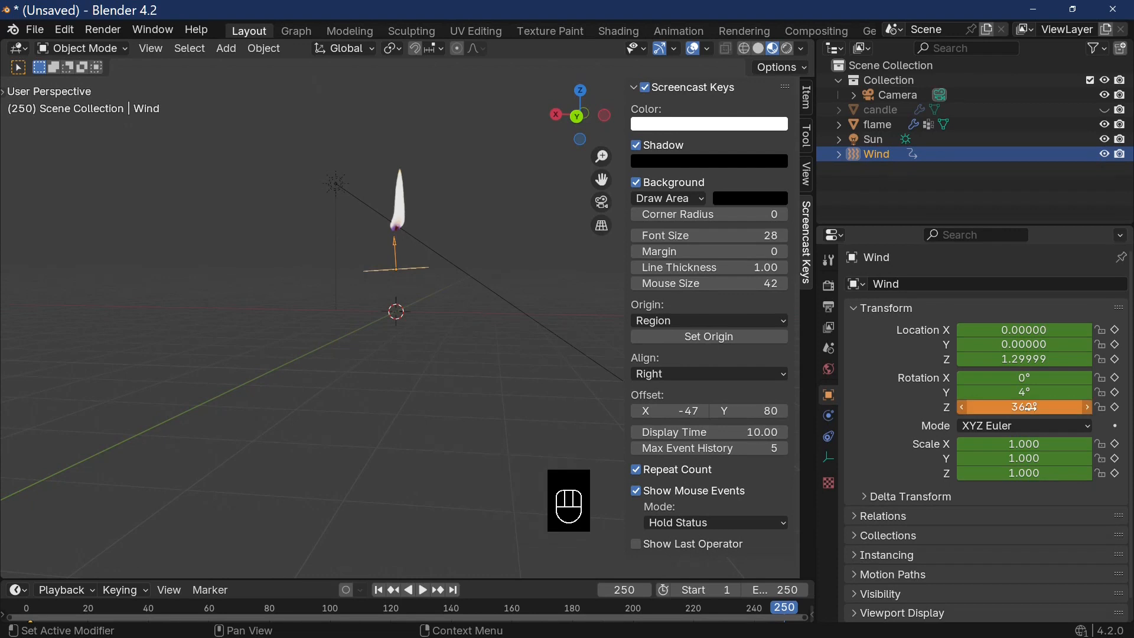
{"action": "key", "text": "i"}
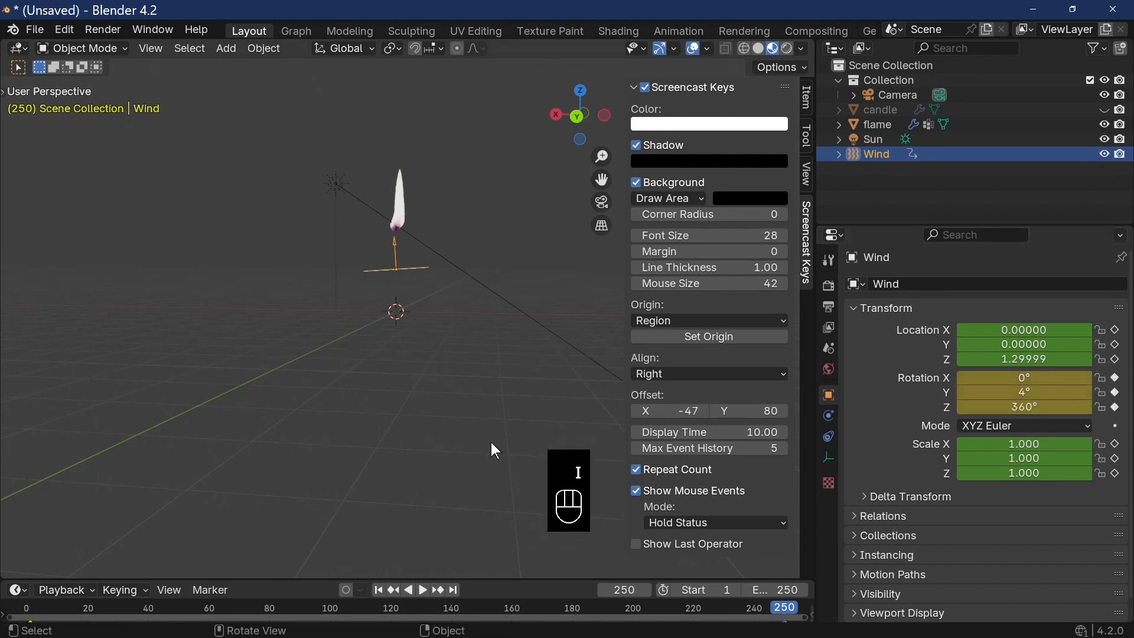
{"action": "key", "text": "space"}
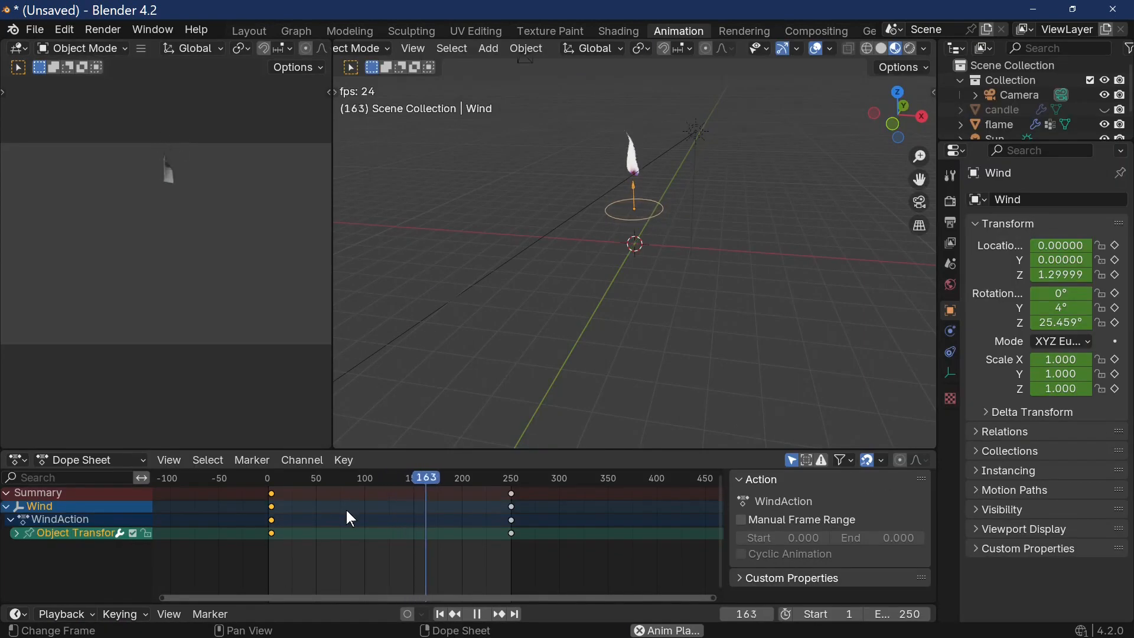
{"action": "key", "text": "space"}
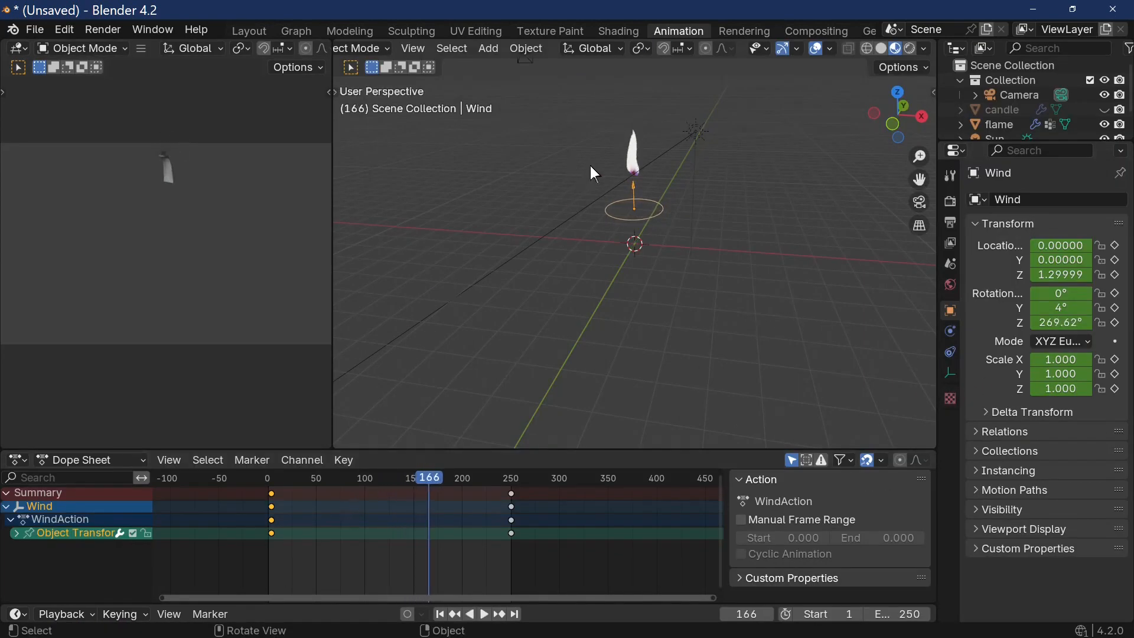
- Bake the flame's cloth simulation from the cache settings in its physics properties
{"action": "left_click", "coordinate": [628, 157]}
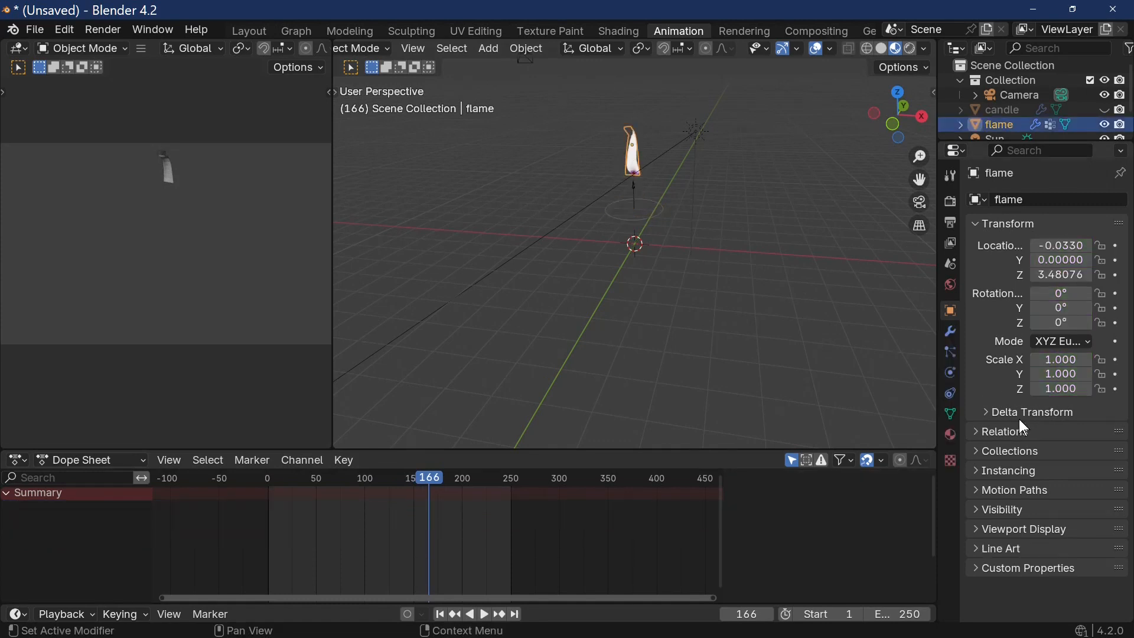
{"action": "left_click", "coordinate": [954, 374]}
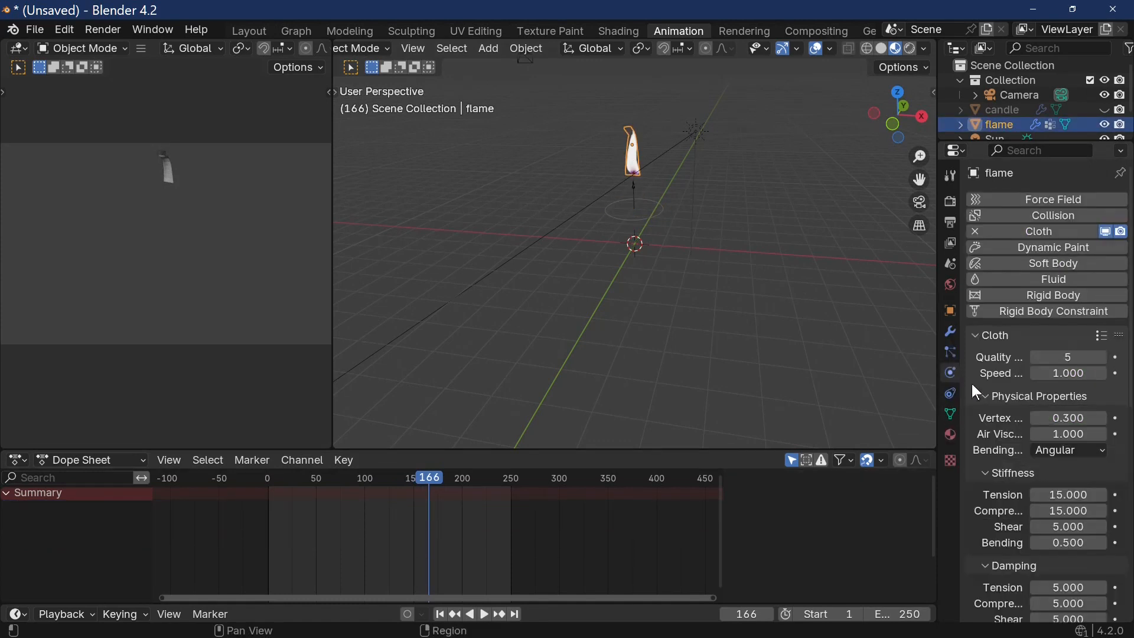
{"action": "scroll", "coordinate": [1040, 396], "scroll_direction": "down", "scroll_amount": 15}
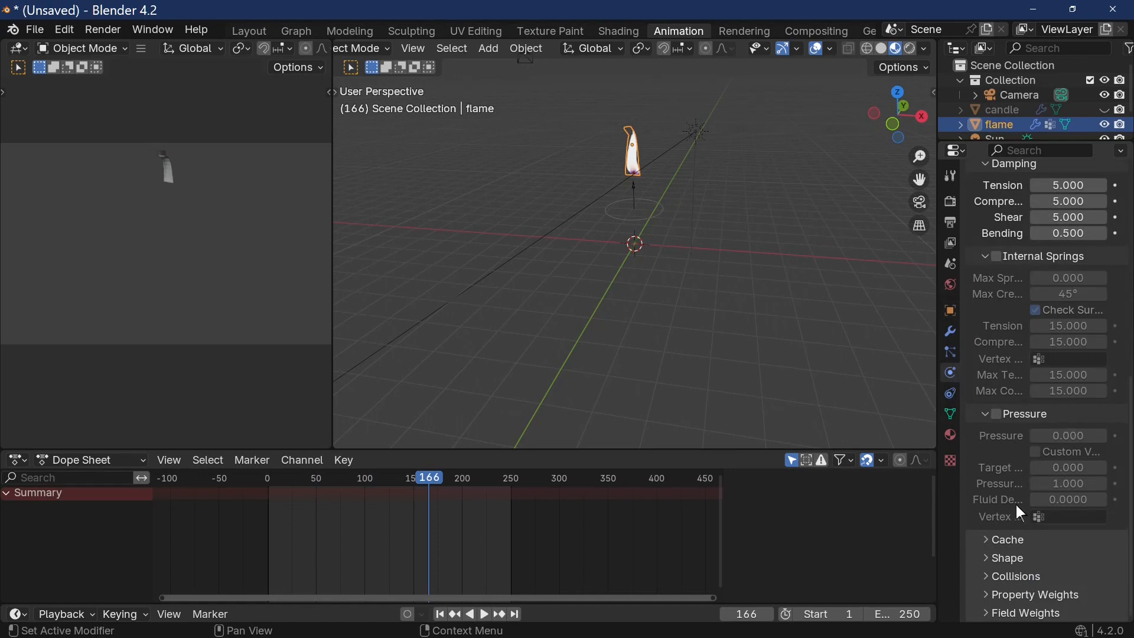
{"action": "left_click", "coordinate": [951, 310]}
{"action": "left_click", "coordinate": [953, 373]}
{"action": "scroll", "coordinate": [1013, 457], "scroll_direction": "down", "scroll_amount": 15}
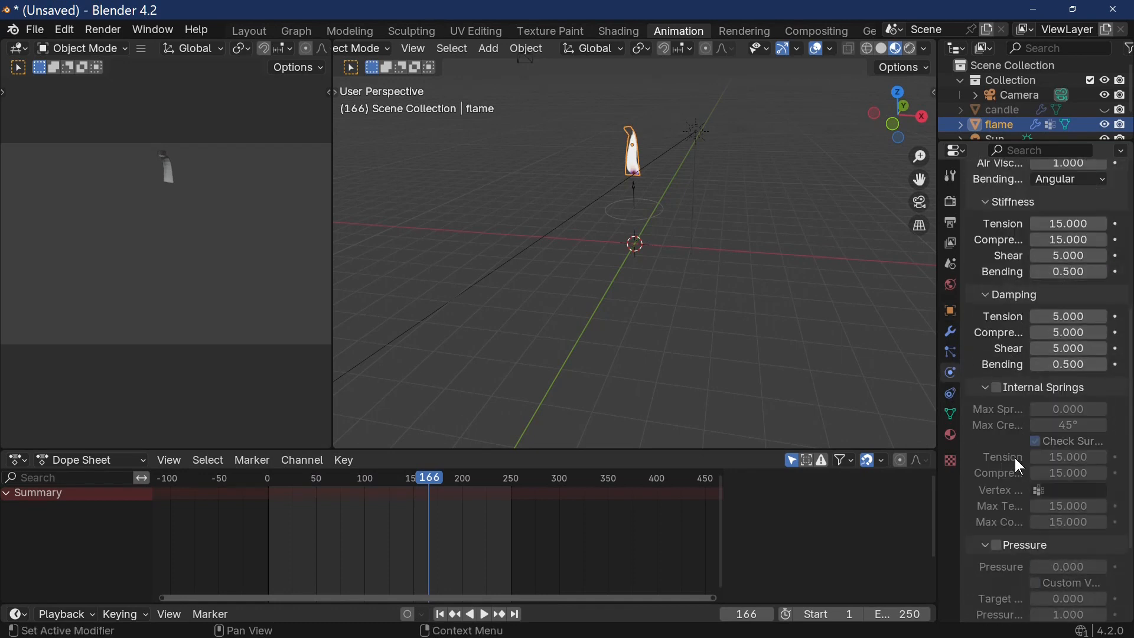
{"action": "left_click", "coordinate": [997, 546]}
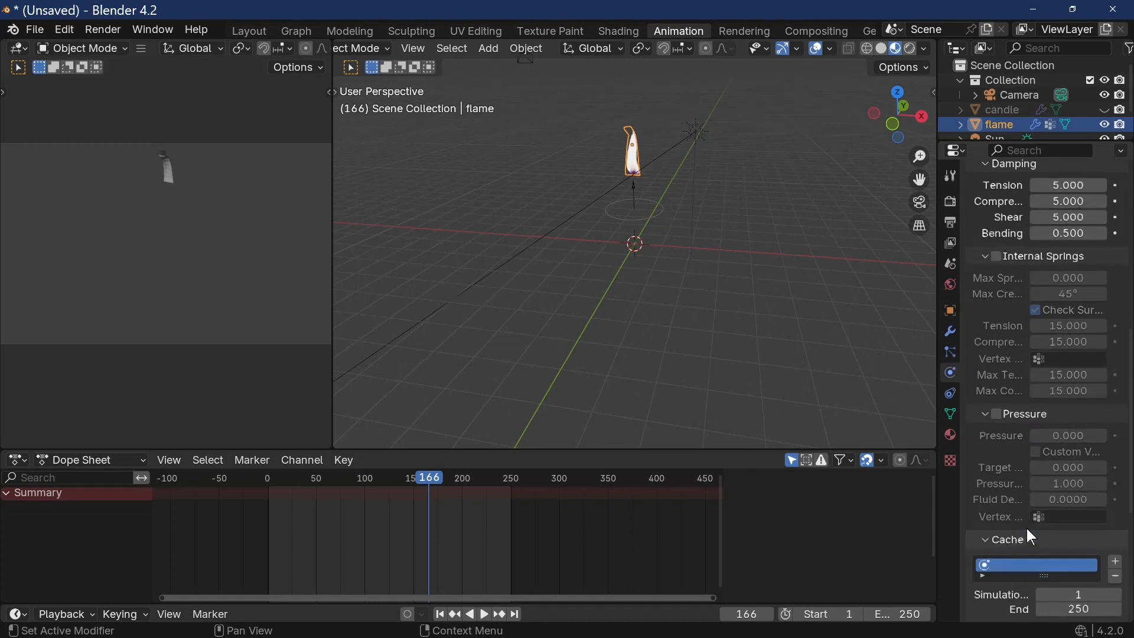
{"action": "scroll", "coordinate": [1028, 535], "scroll_direction": "down", "scroll_amount": 8}
{"action": "scroll", "coordinate": [1027, 528], "scroll_direction": "down", "scroll_amount": 2}
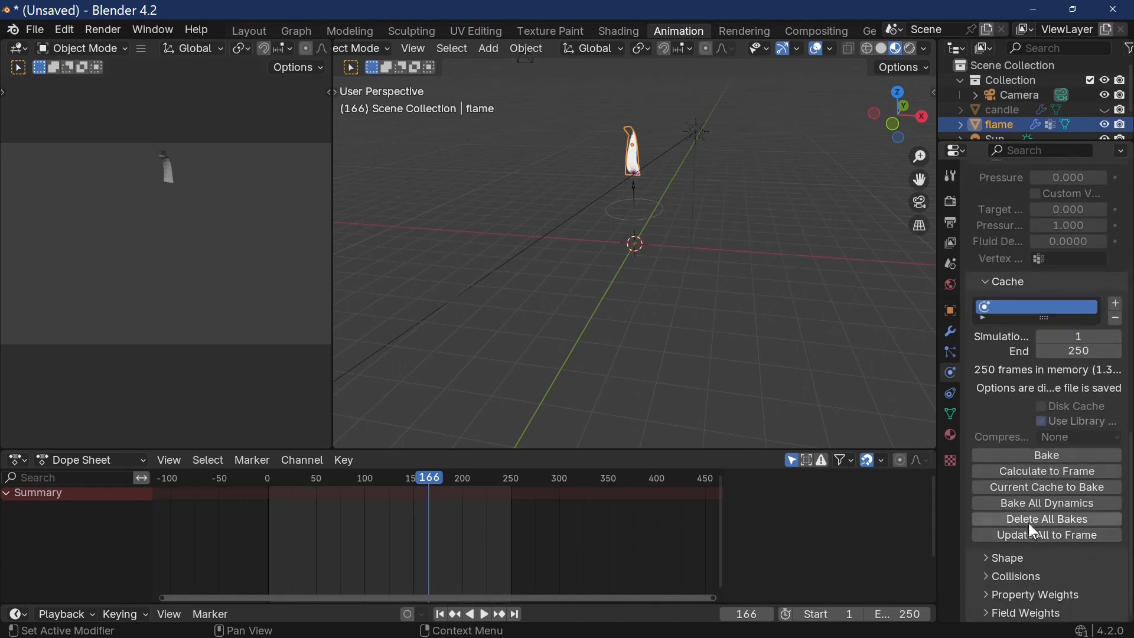
{"action": "left_click", "coordinate": [1009, 457]}
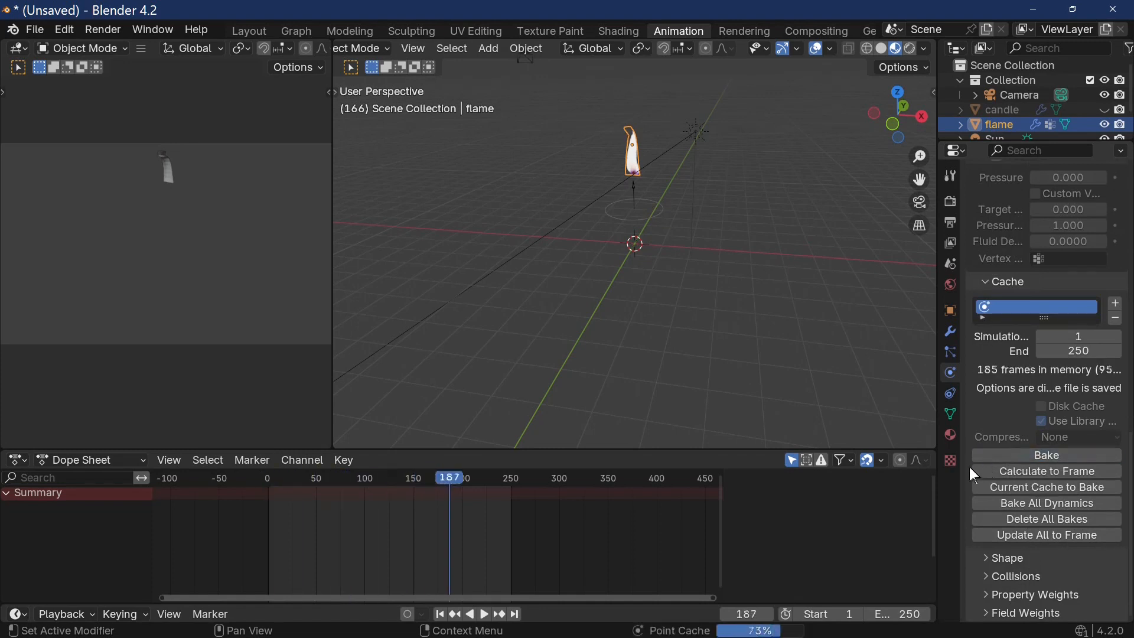
- Play the baked flame animation, deselect the flame and unhide the candle to view both together
{"action": "key", "text": "space"}
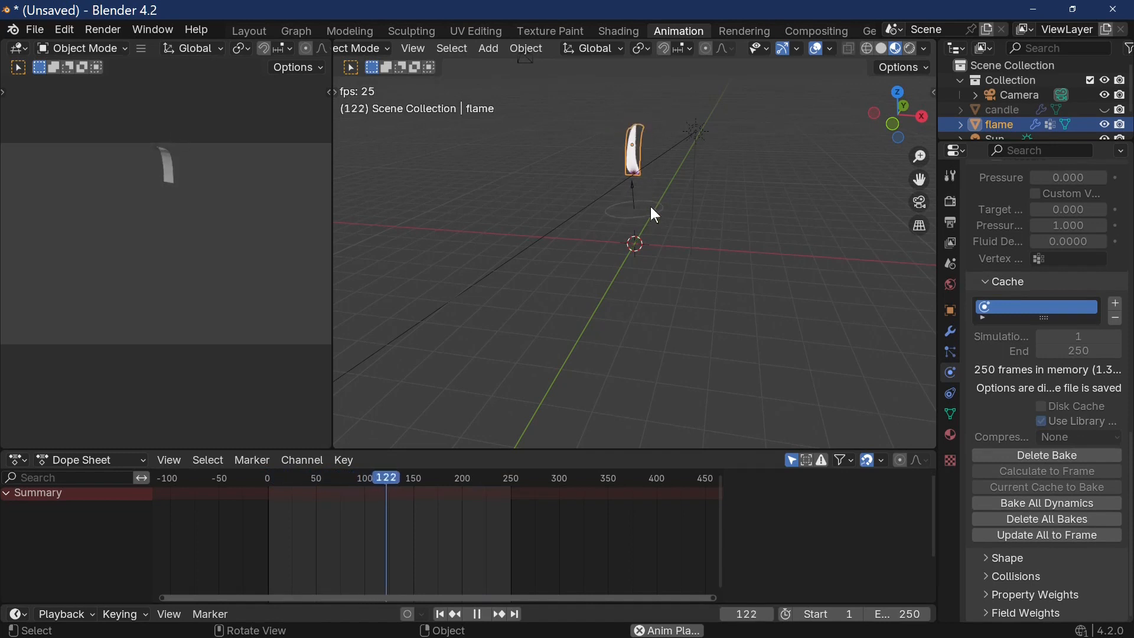
{"action": "scroll", "coordinate": [650, 218], "scroll_direction": "up", "scroll_amount": 5}
{"action": "scroll", "coordinate": [692, 353], "scroll_direction": "down", "scroll_amount": 3}
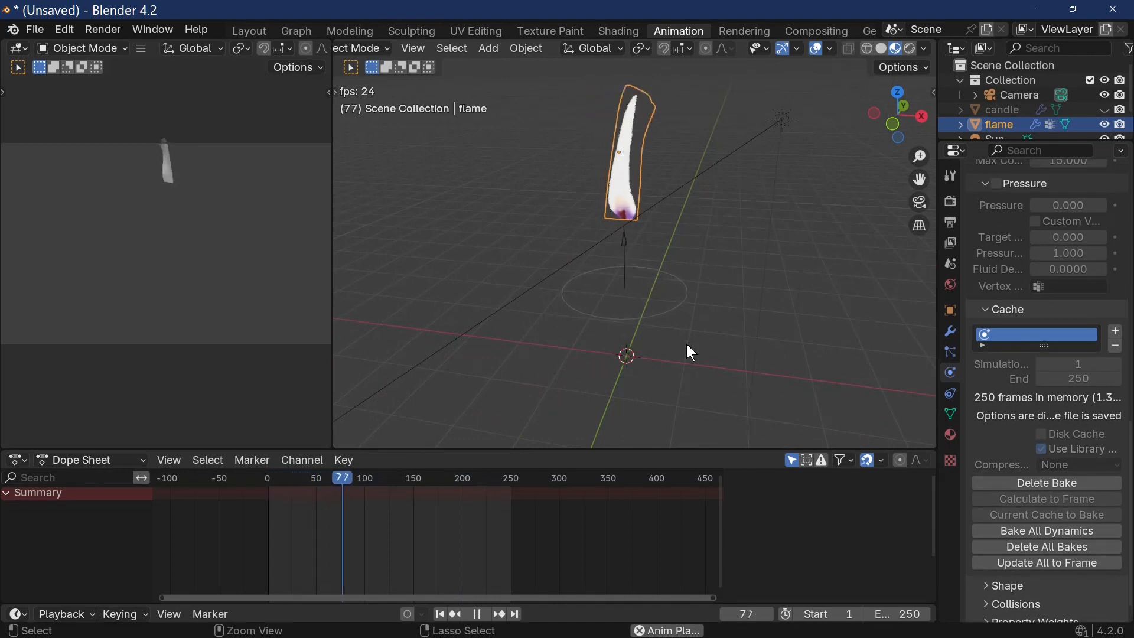
{"action": "key", "text": "ctrl+h"}
{"action": "left_click", "coordinate": [685, 343]}
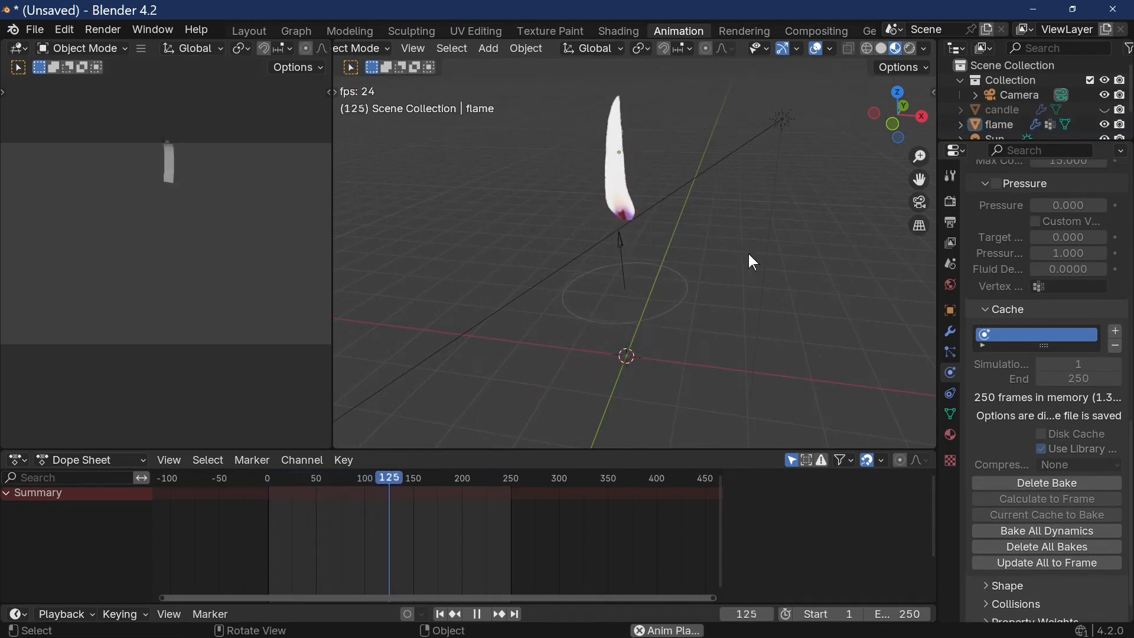
{"action": "key", "text": "alt+h"}
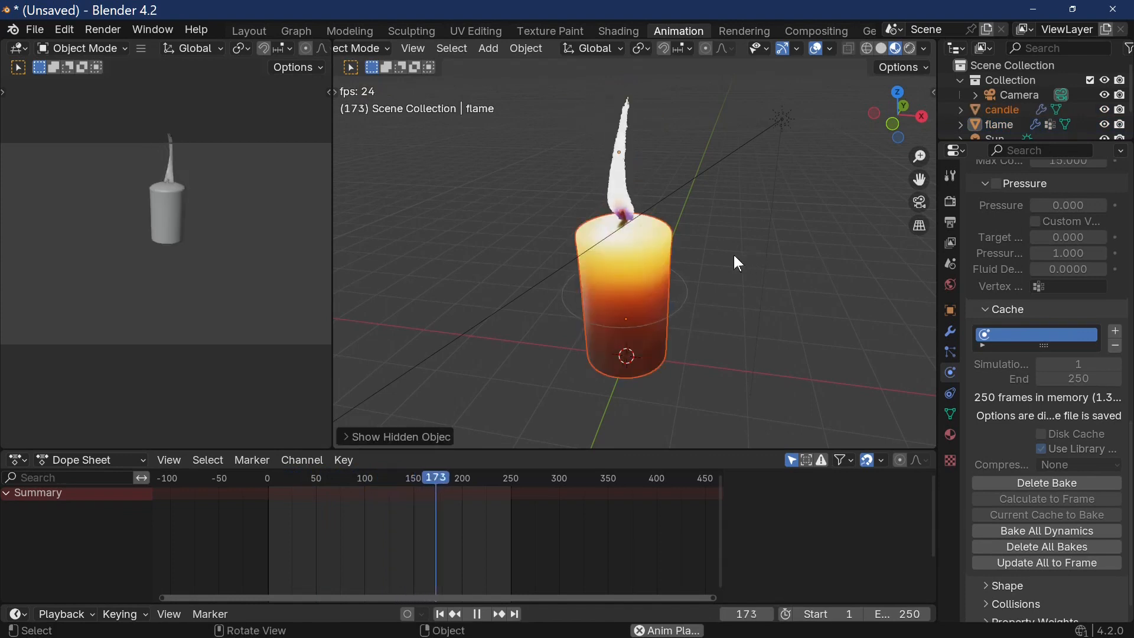
{"action": "middle_click_drag", "start_coordinate": [725, 248], "coordinate": [736, 213]}
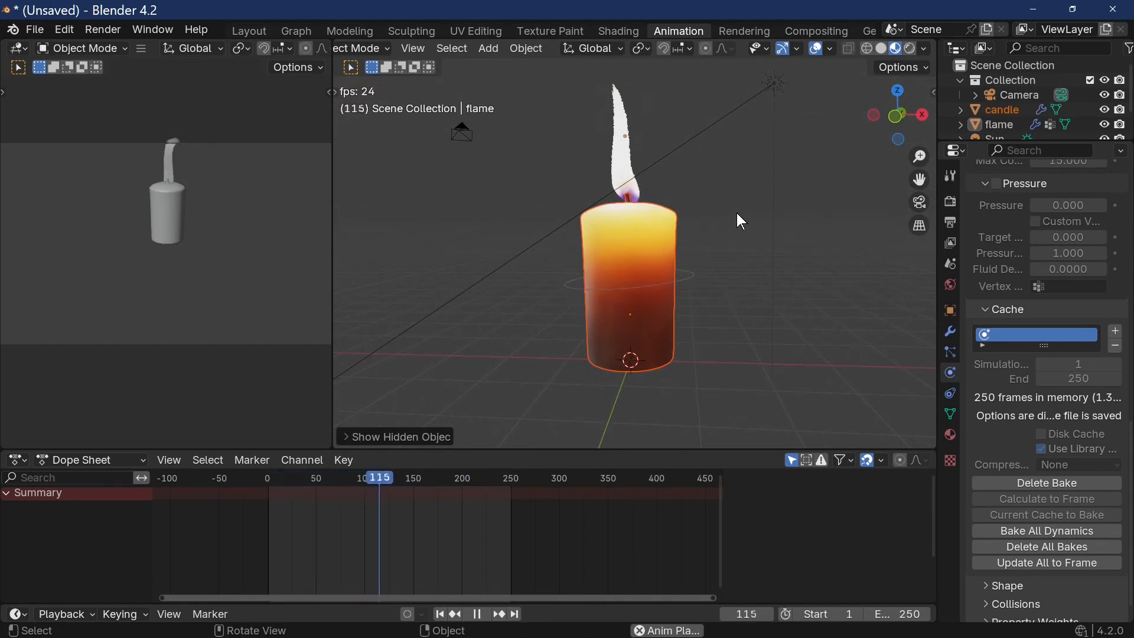
{"action": "scroll", "coordinate": [736, 213], "scroll_direction": "down", "scroll_amount": 4}
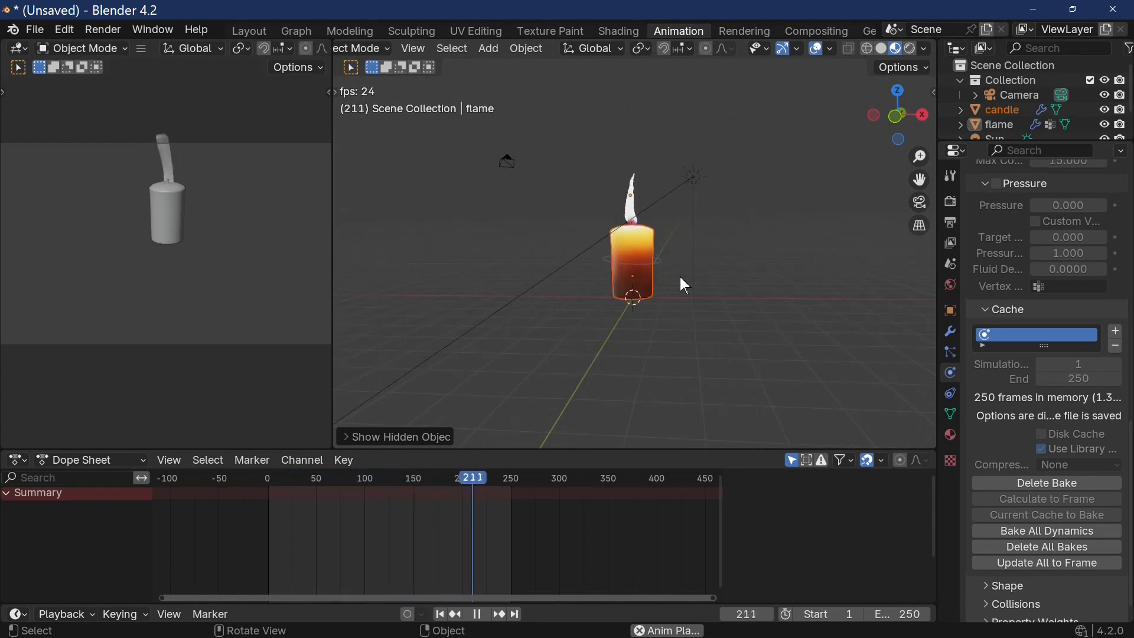
- Add a mesh plane under the candle and scale it up several times as a floor
{"action": "left_click", "coordinate": [489, 48]}
{"action": "mouse_move", "coordinate": [614, 65]}
{"action": "left_click", "coordinate": [681, 62]}
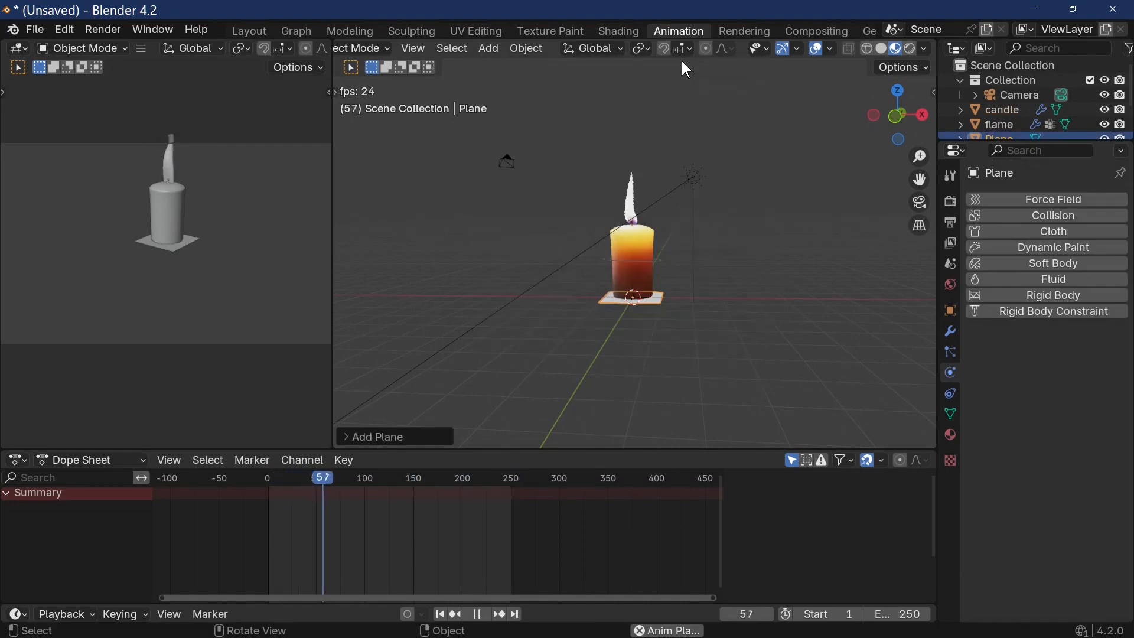
{"action": "key", "text": "s"}
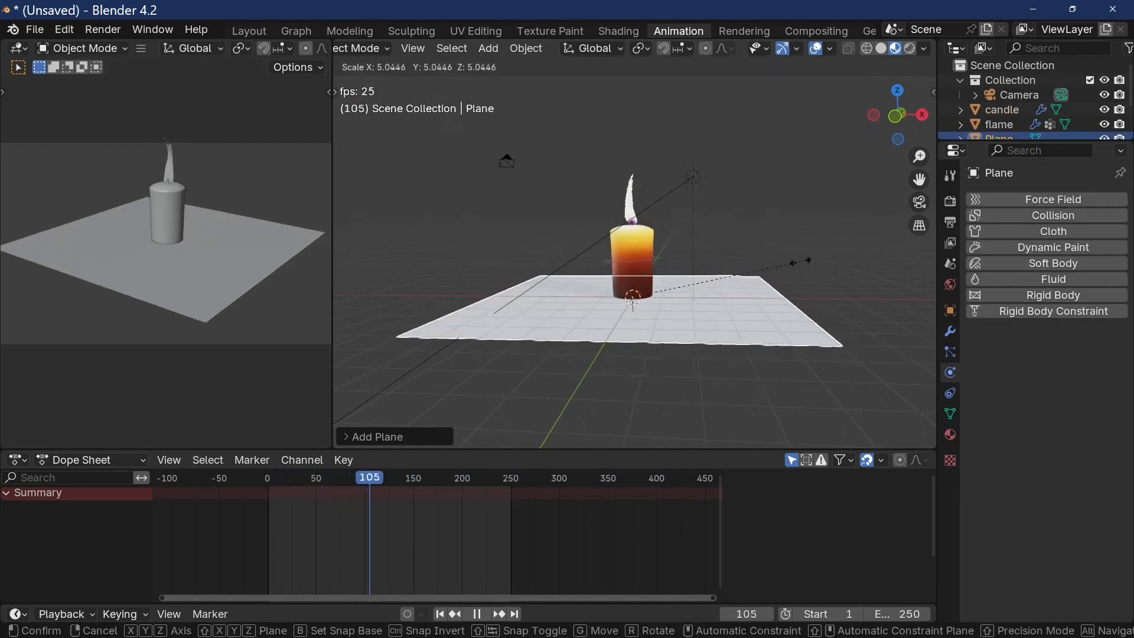
{"action": "left_click", "coordinate": [772, 258]}
{"action": "middle_click_drag", "start_coordinate": [771, 258], "coordinate": [774, 299]}
{"action": "scroll", "coordinate": [768, 296], "scroll_direction": "up", "scroll_amount": 2}
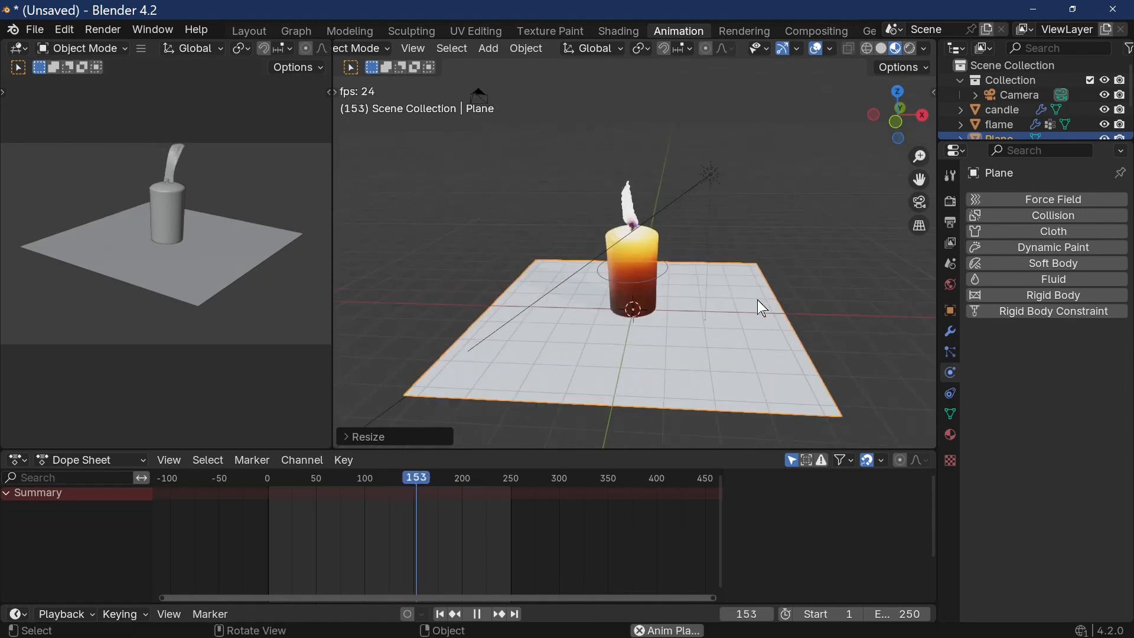
- Switch the viewport to rendered shading and enlarge the floor plane further around the candle and its shadow
{"action": "left_click", "coordinate": [715, 175]}
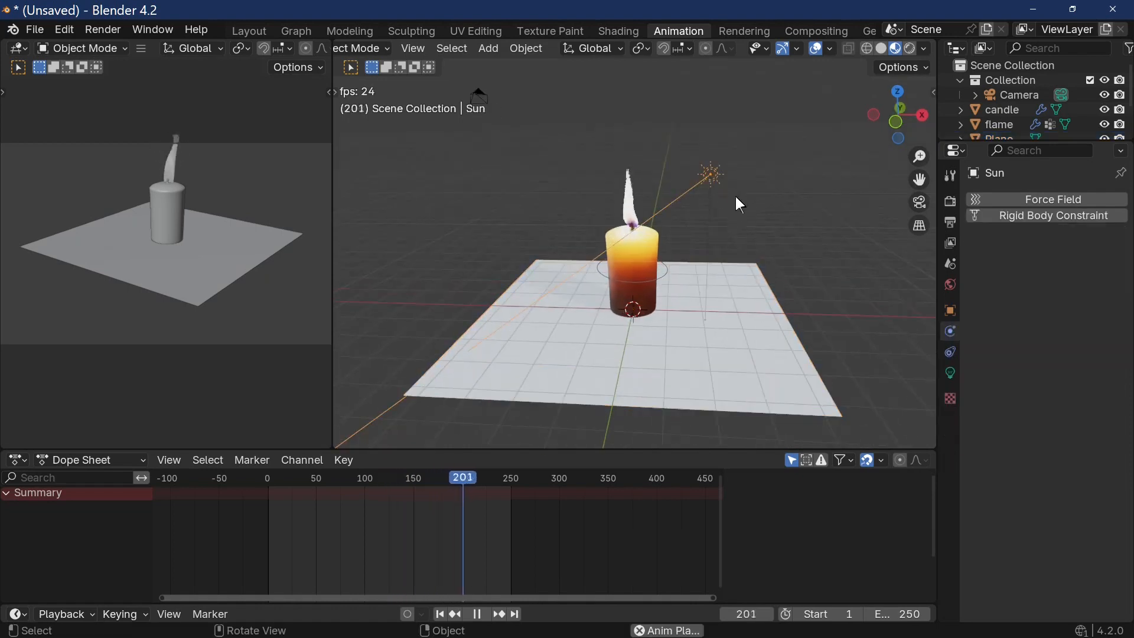
{"action": "left_click", "coordinate": [911, 49]}
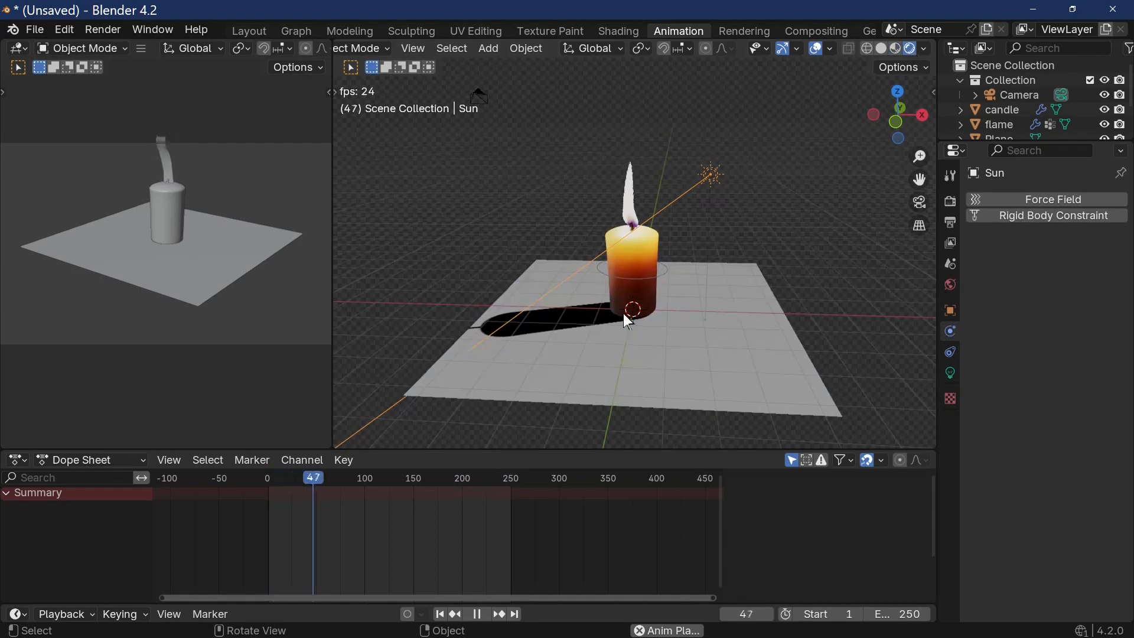
{"action": "left_click", "coordinate": [662, 342]}
{"action": "key", "text": "s"}
{"action": "left_click", "coordinate": [717, 329]}
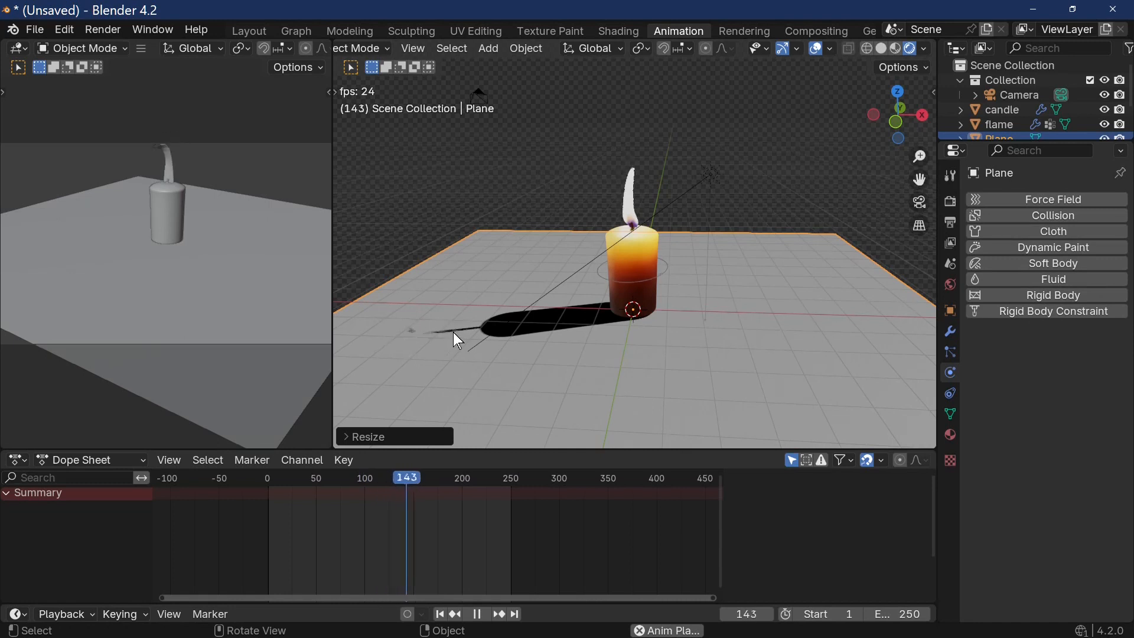
- Turn off the flame's Shadow ray visibility in its object properties so it casts no shadow on the floor
{"action": "left_click", "coordinate": [631, 201]}
{"action": "left_click", "coordinate": [951, 434]}
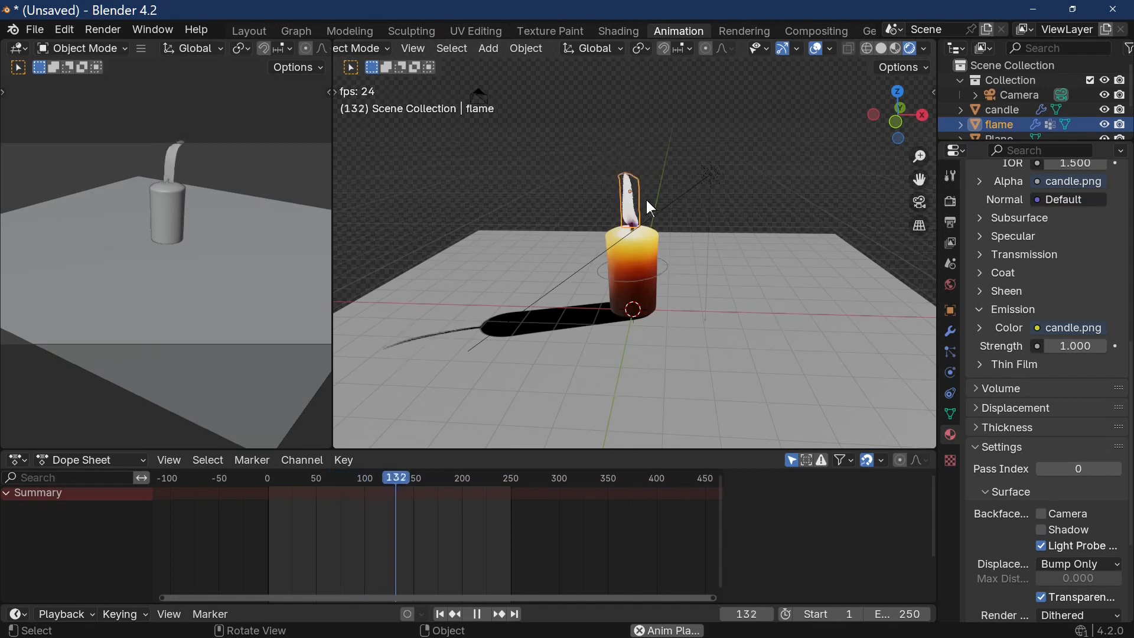
{"action": "scroll", "coordinate": [1042, 366], "scroll_direction": "down", "scroll_amount": 6}
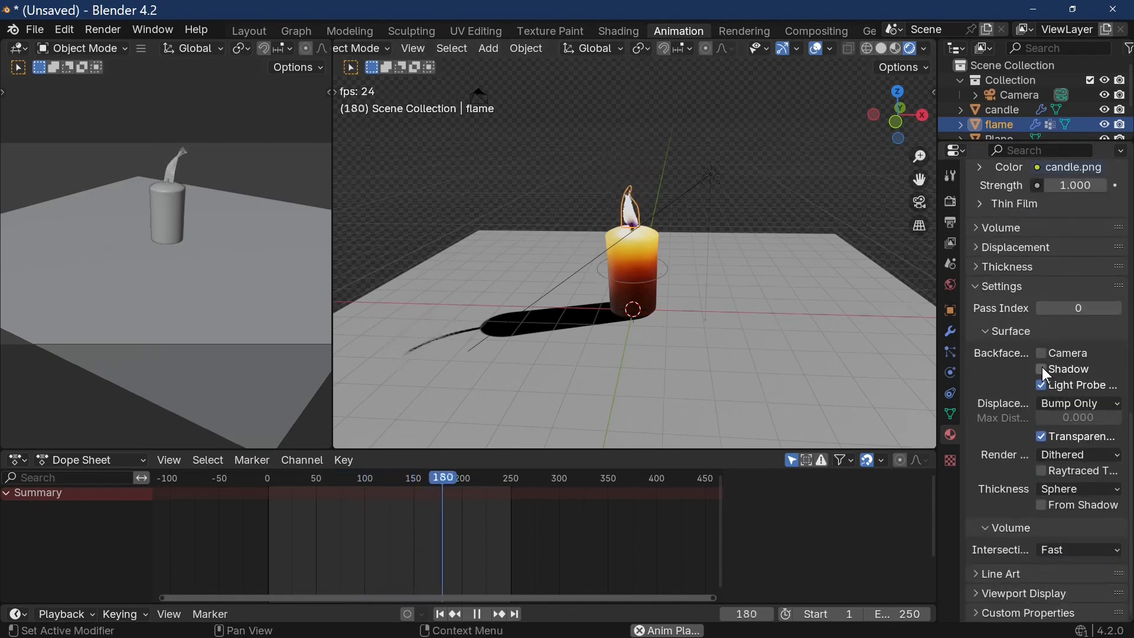
{"action": "scroll", "coordinate": [1044, 386], "scroll_direction": "up", "scroll_amount": 15}
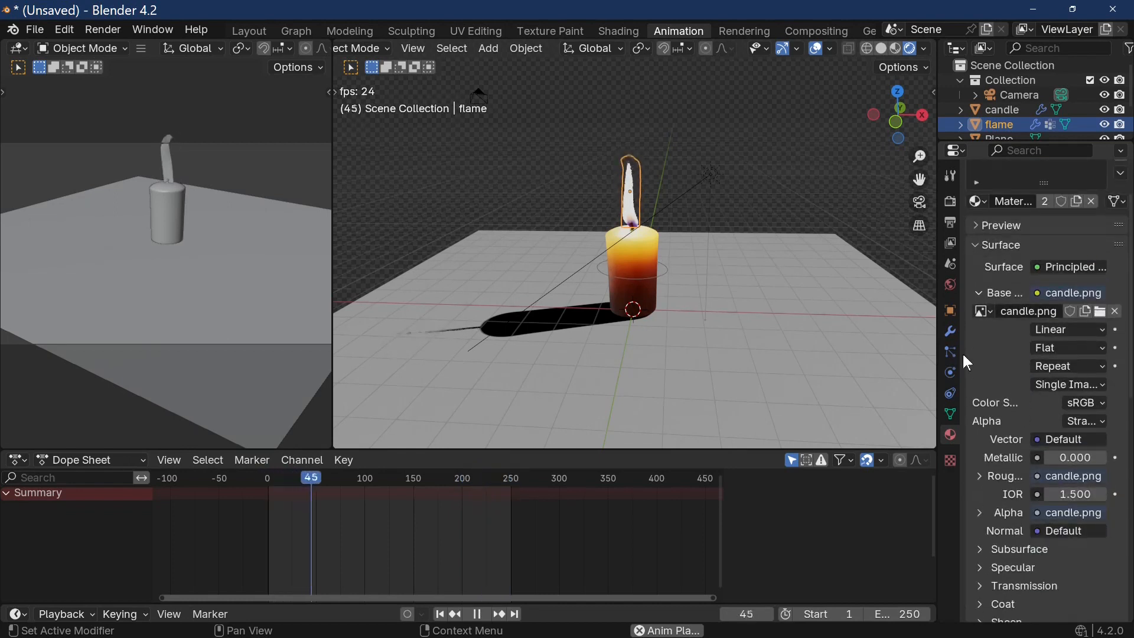
{"action": "left_click", "coordinate": [950, 310]}
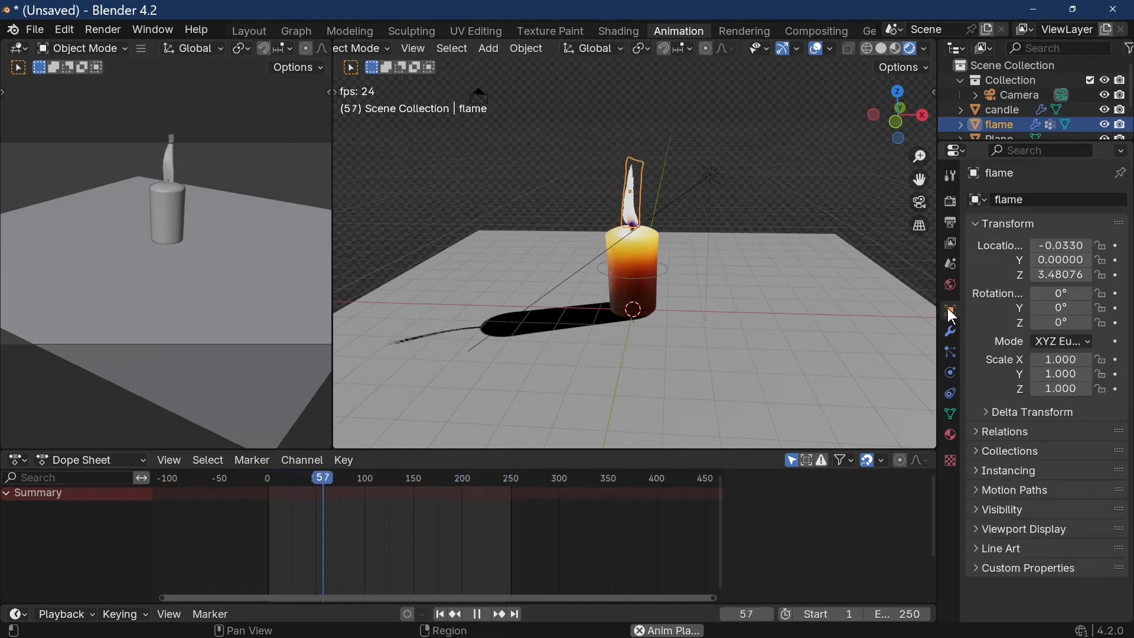
{"action": "left_click", "coordinate": [1020, 512]}
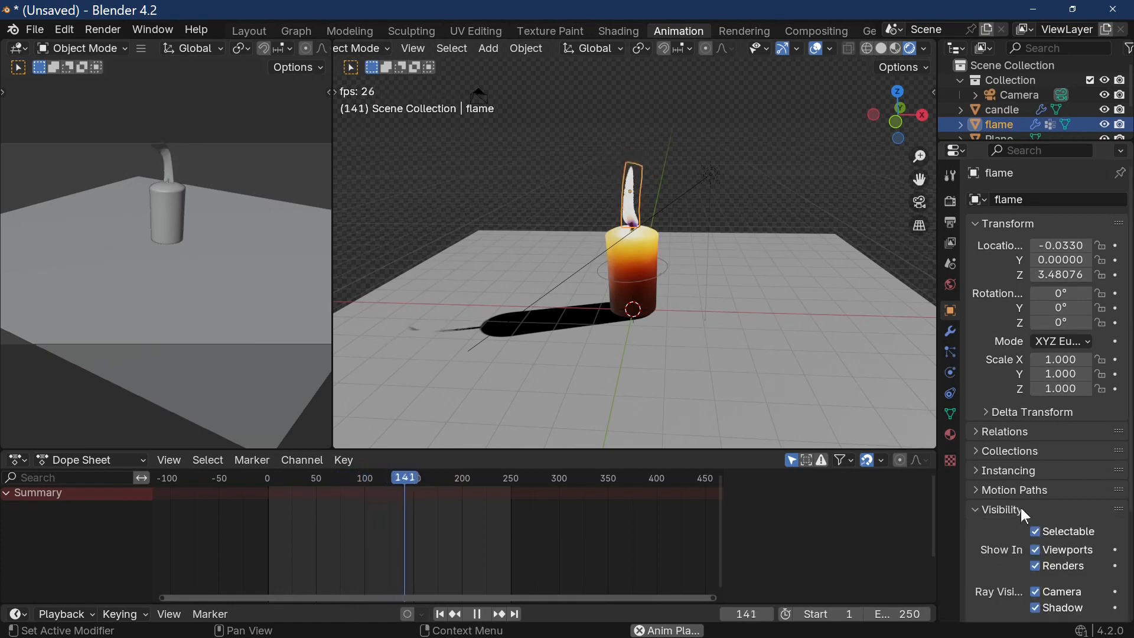
{"action": "scroll", "coordinate": [1027, 505], "scroll_direction": "down", "scroll_amount": 5}
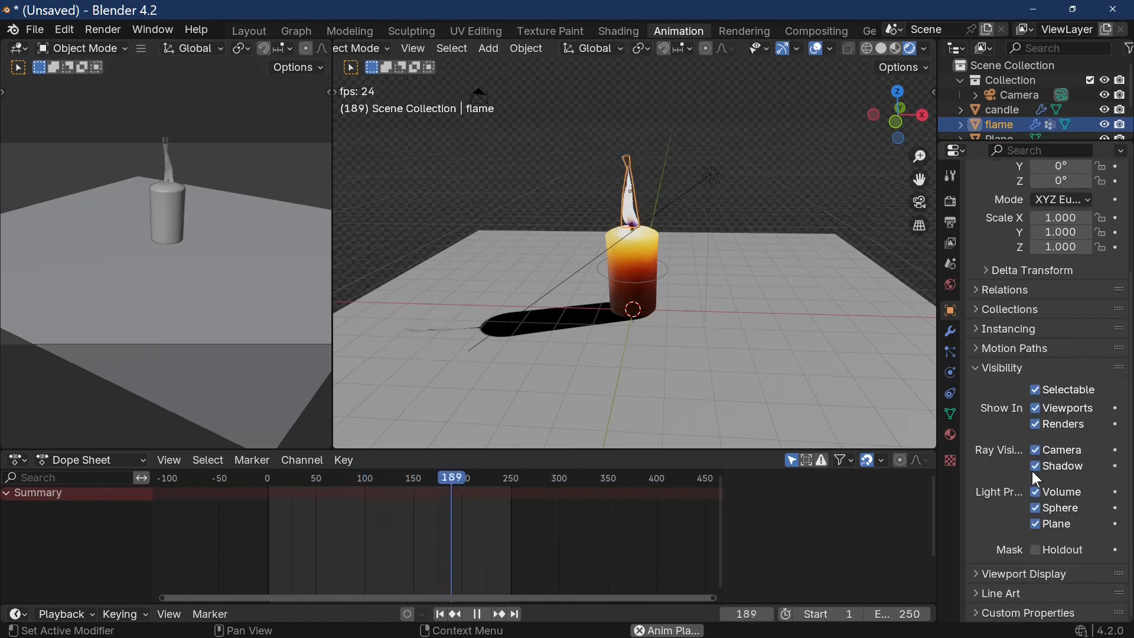
{"action": "left_click", "coordinate": [1037, 464]}
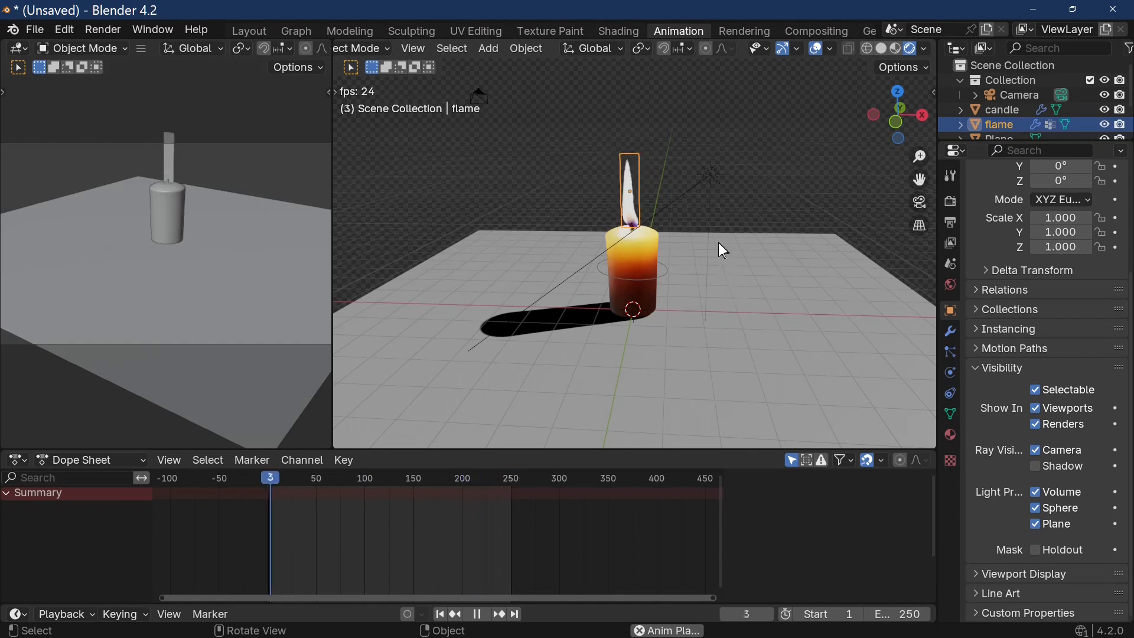
- Watch the candle and flame animation from closer up and stop playback at frame 102
{"action": "scroll", "coordinate": [711, 301], "scroll_direction": "up", "scroll_amount": 1}
{"action": "middle_click_drag", "start_coordinate": [711, 302], "coordinate": [712, 287]}
{"action": "key", "text": "space"}
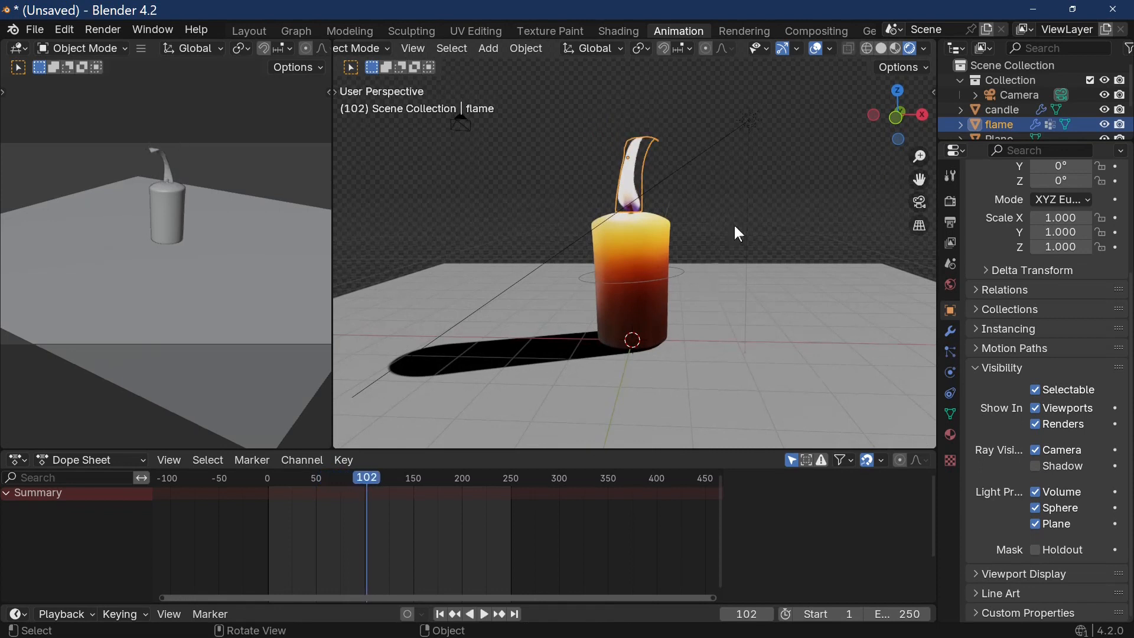
- Set the Glare node's type to Bloom in the compositing node tree
{"action": "left_click", "coordinate": [807, 29]}
{"action": "left_click_drag", "start_coordinate": [375, 202], "coordinate": [440, 197]}
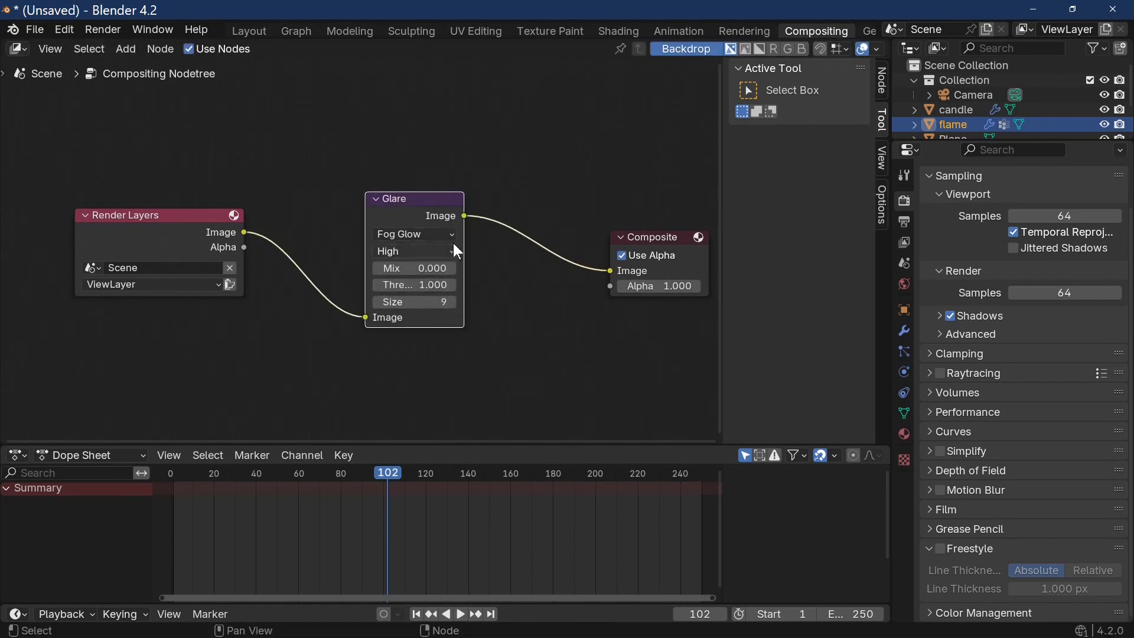
{"action": "left_click", "coordinate": [419, 234]}
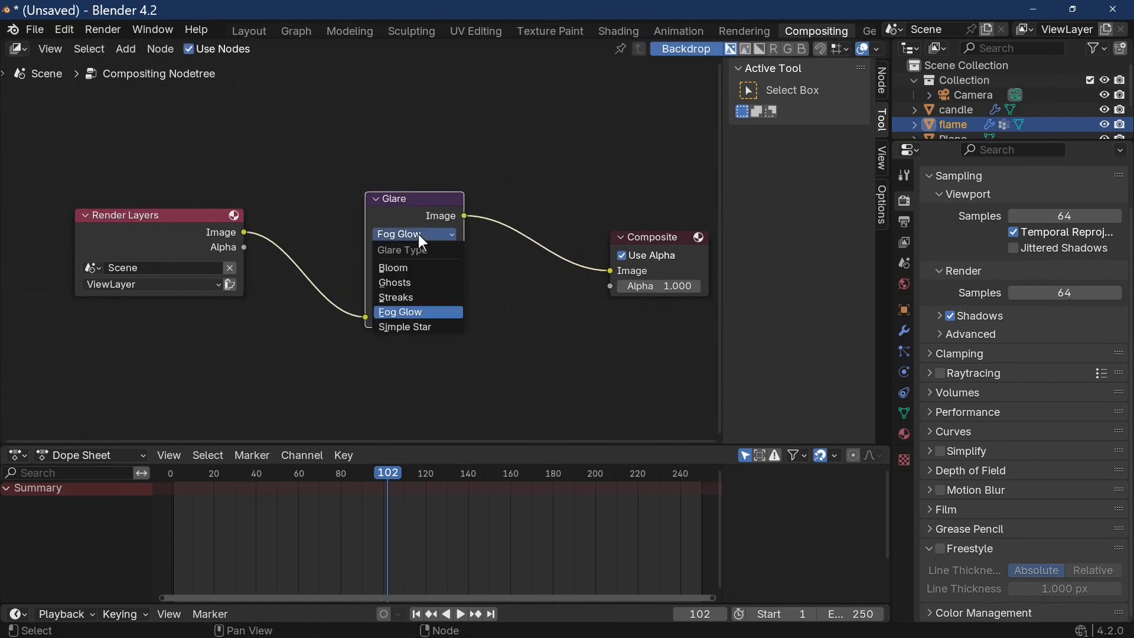
{"action": "left_click", "coordinate": [407, 269]}
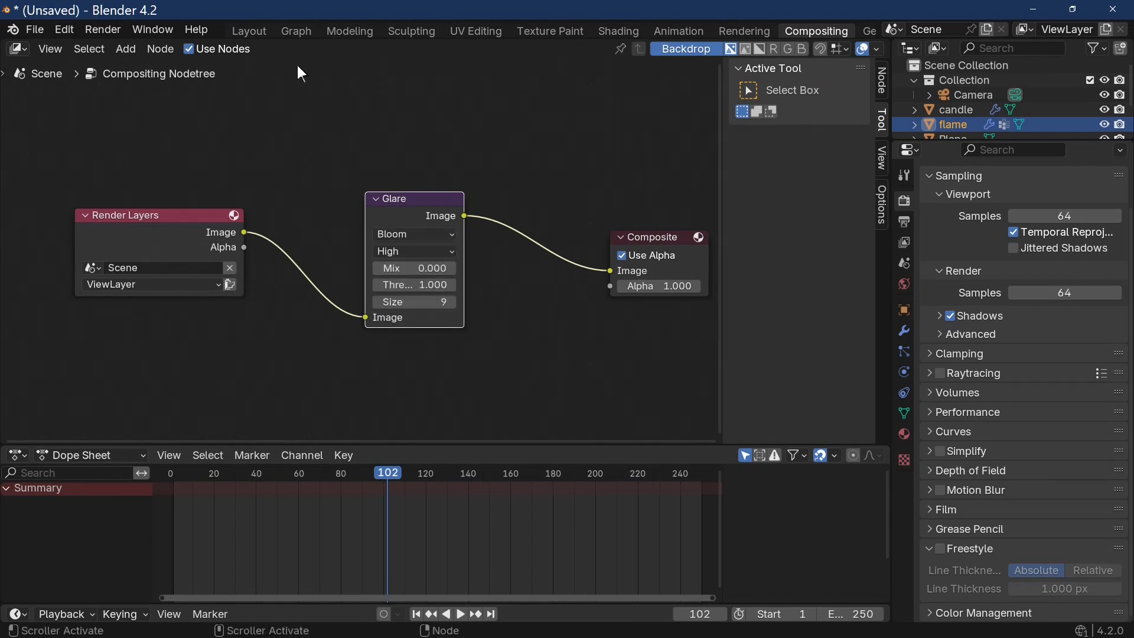
- Switch the layout viewport to rendered shading, render frame 102 and inspect the glow around the flame and candle
{"action": "left_click", "coordinate": [251, 31]}
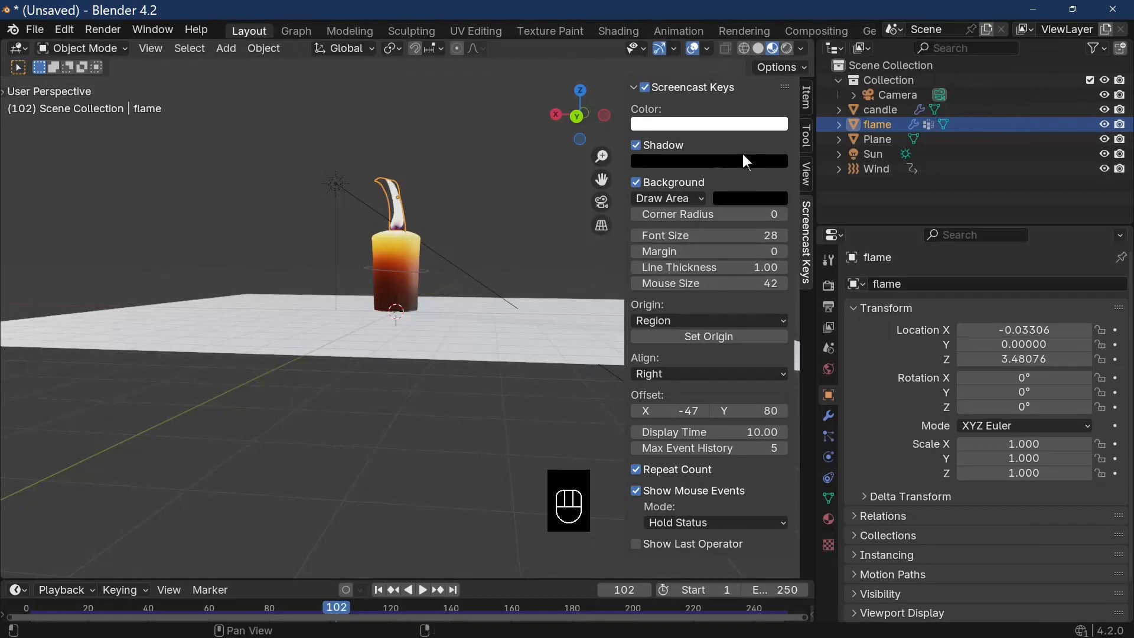
{"action": "left_click", "coordinate": [786, 49]}
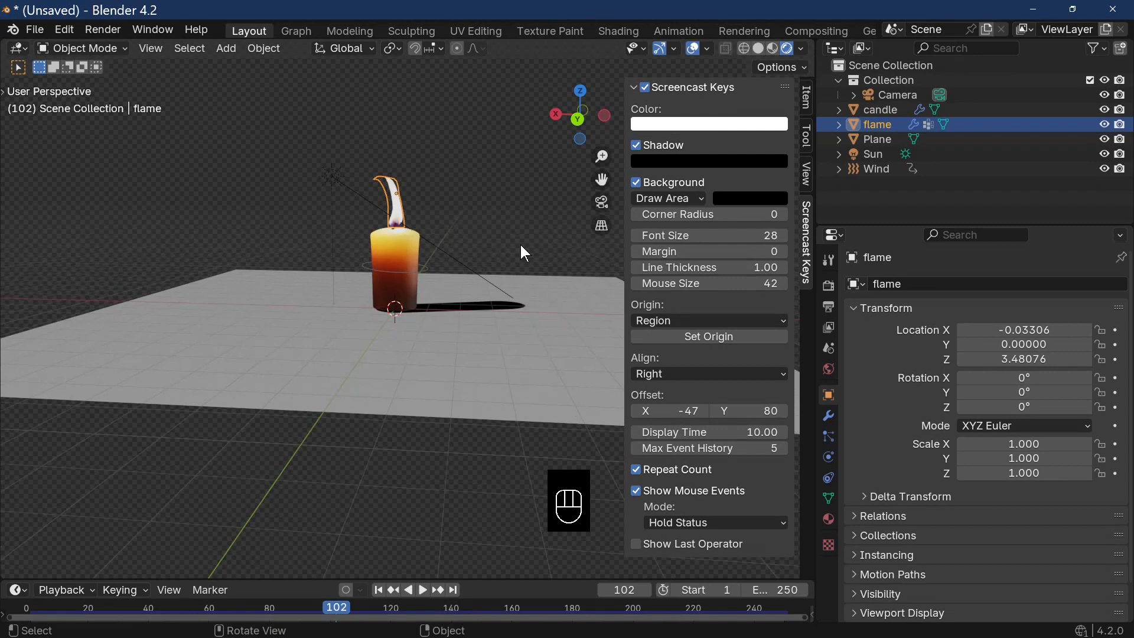
{"action": "key", "text": "F12"}
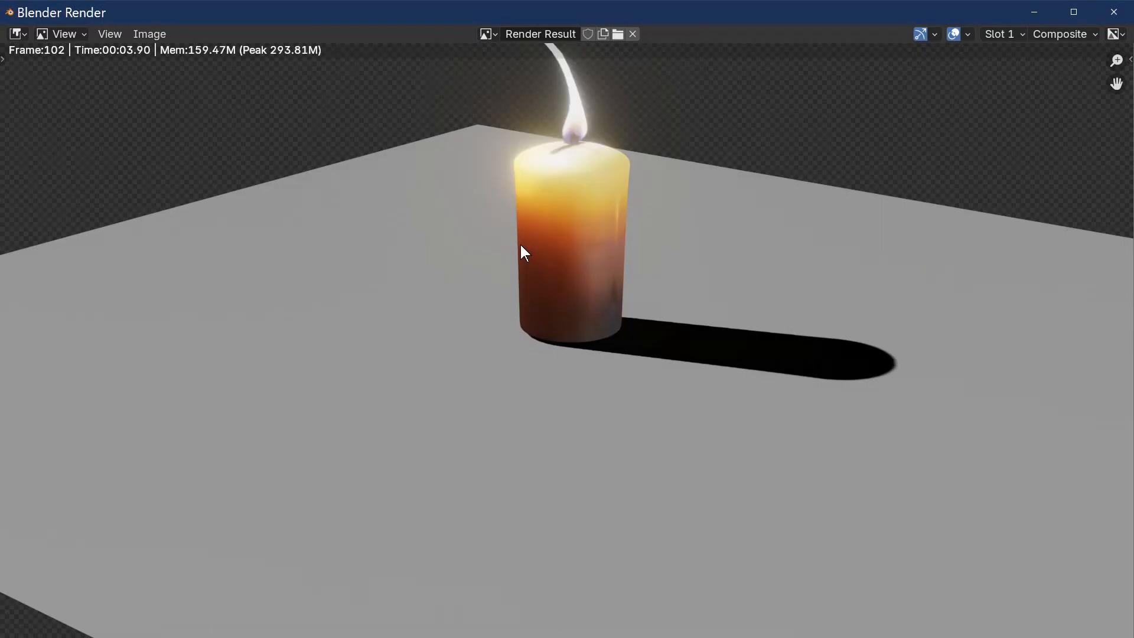
{"action": "scroll", "coordinate": [547, 224], "scroll_direction": "down", "scroll_amount": 3}
{"action": "middle_click_drag", "start_coordinate": [628, 251], "coordinate": [628, 249]}
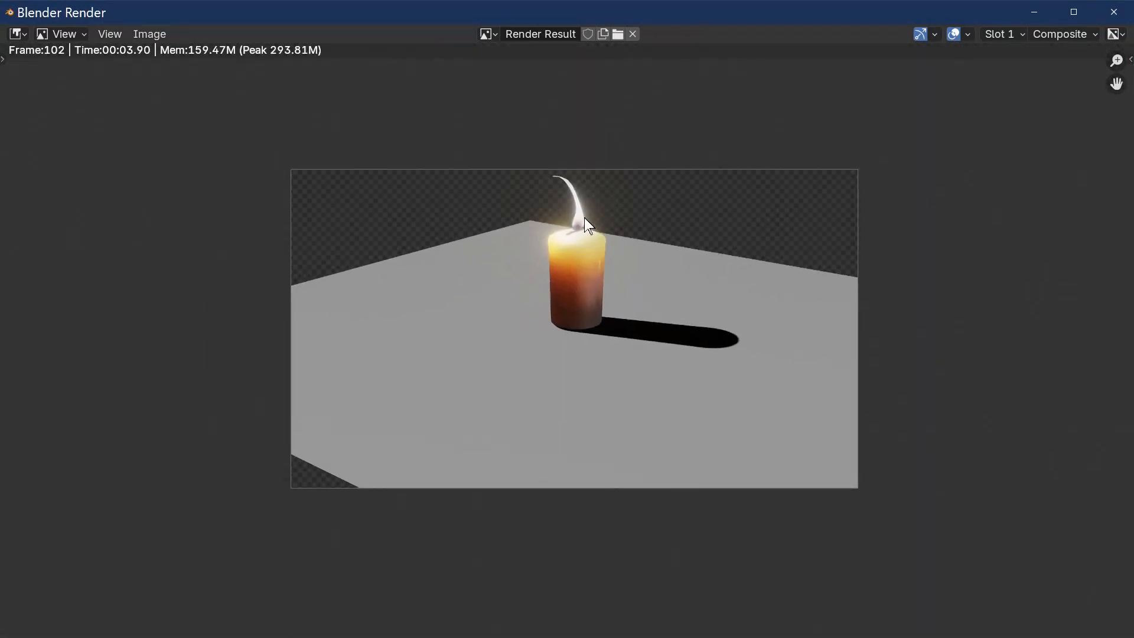
{"action": "key", "text": "Escape"}
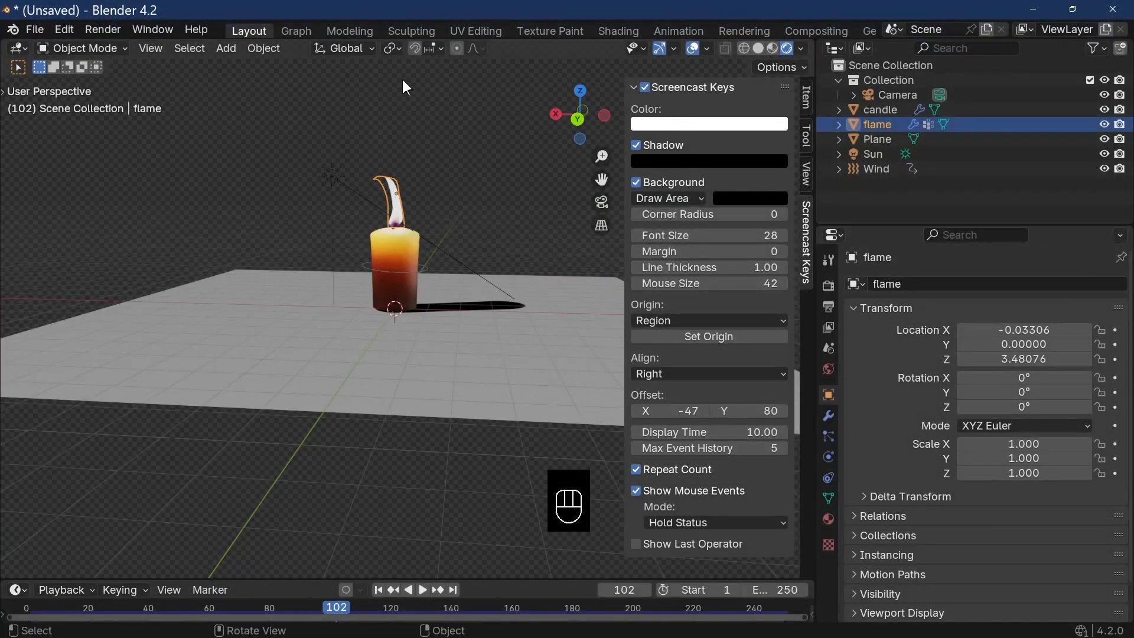
- Set the Emission Strength of the flame's material to 1.5 in the shading node tree
{"action": "scroll", "coordinate": [732, 25], "scroll_direction": "down", "scroll_amount": 3}
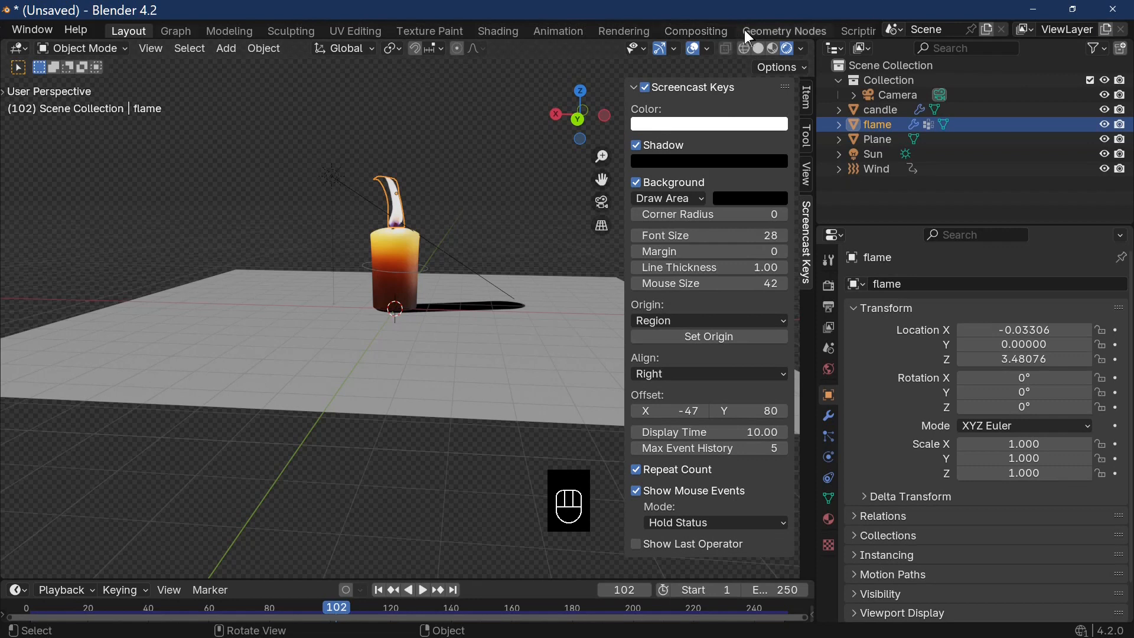
{"action": "left_click", "coordinate": [709, 30]}
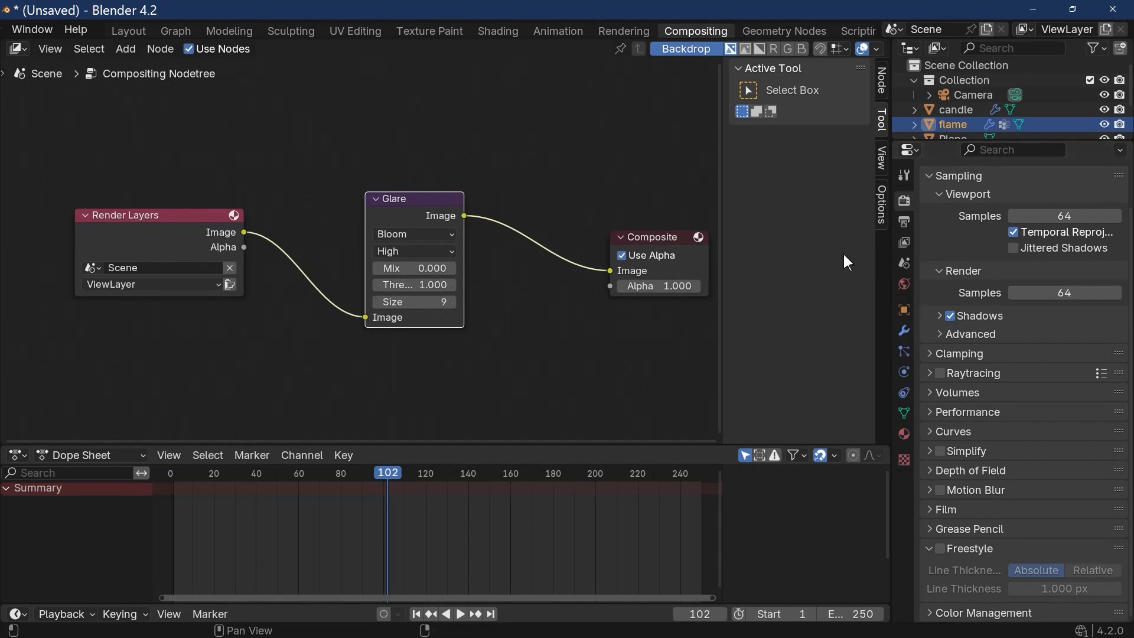
{"action": "left_click", "coordinate": [503, 30]}
{"action": "middle_click_drag", "start_coordinate": [597, 550], "coordinate": [594, 580]}
{"action": "scroll", "coordinate": [590, 512], "scroll_direction": "up", "scroll_amount": 1}
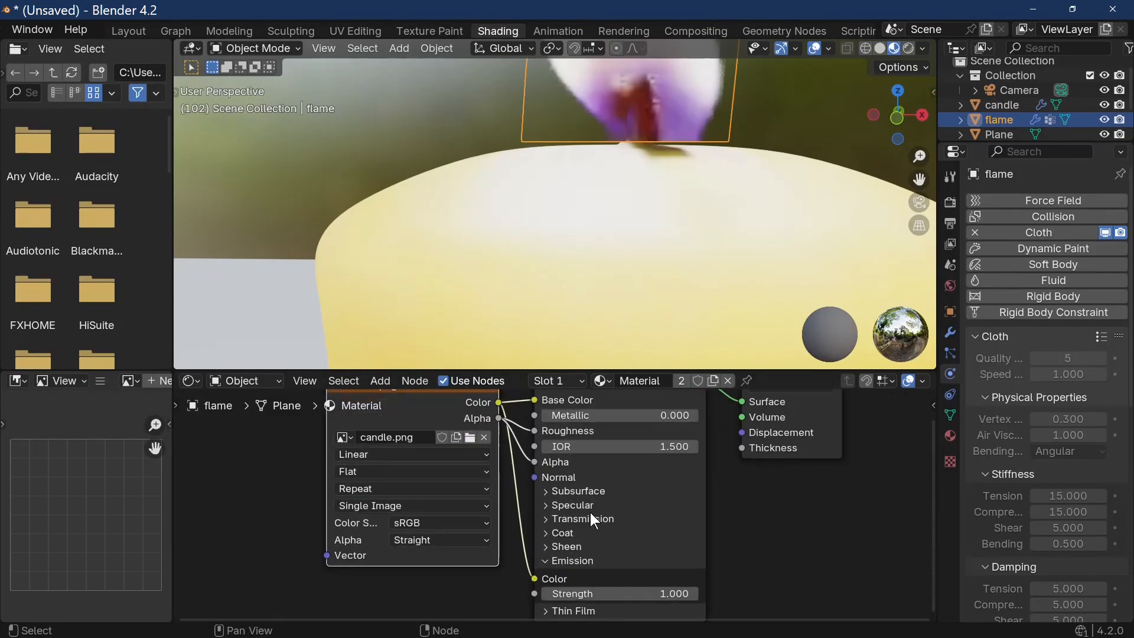
{"action": "scroll", "coordinate": [558, 577], "scroll_direction": "down", "scroll_amount": 1}
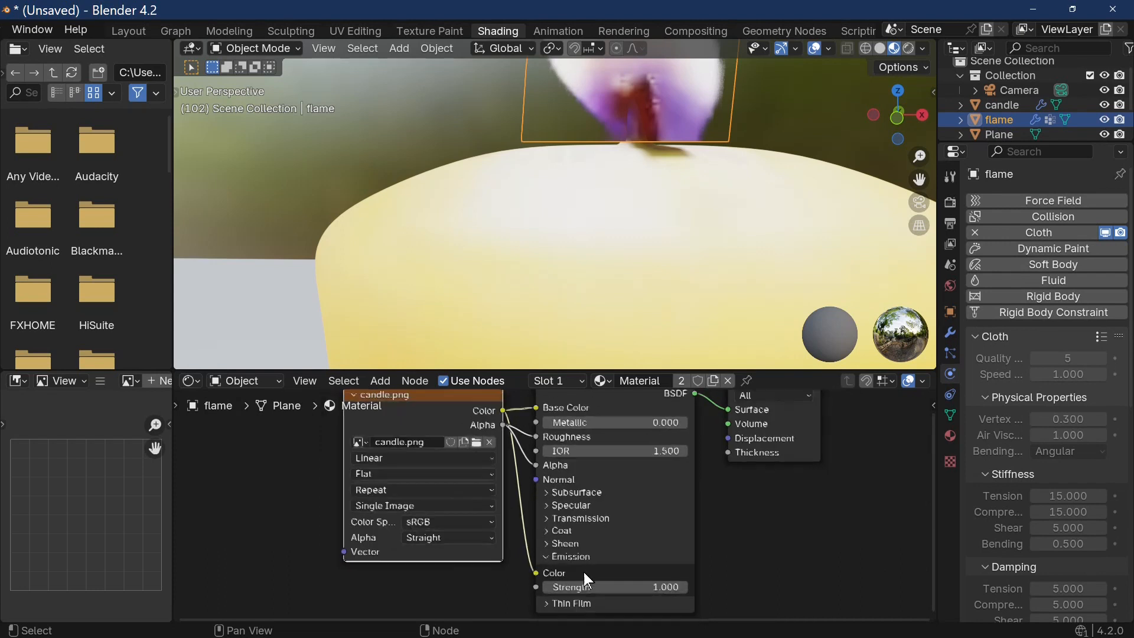
{"action": "left_click", "coordinate": [640, 586]}
{"action": "type", "text": "1.5"}
{"action": "key", "text": "Return"}
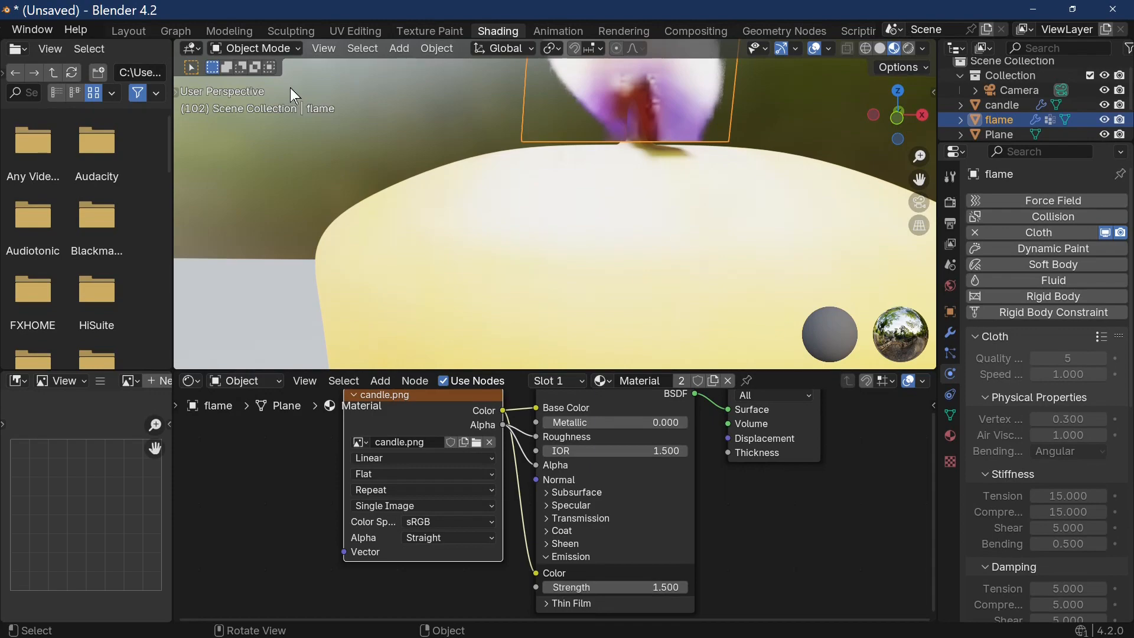
- Render frame 102 with the stronger emission, inspect the whole image and close the render
{"action": "key", "text": "F12"}
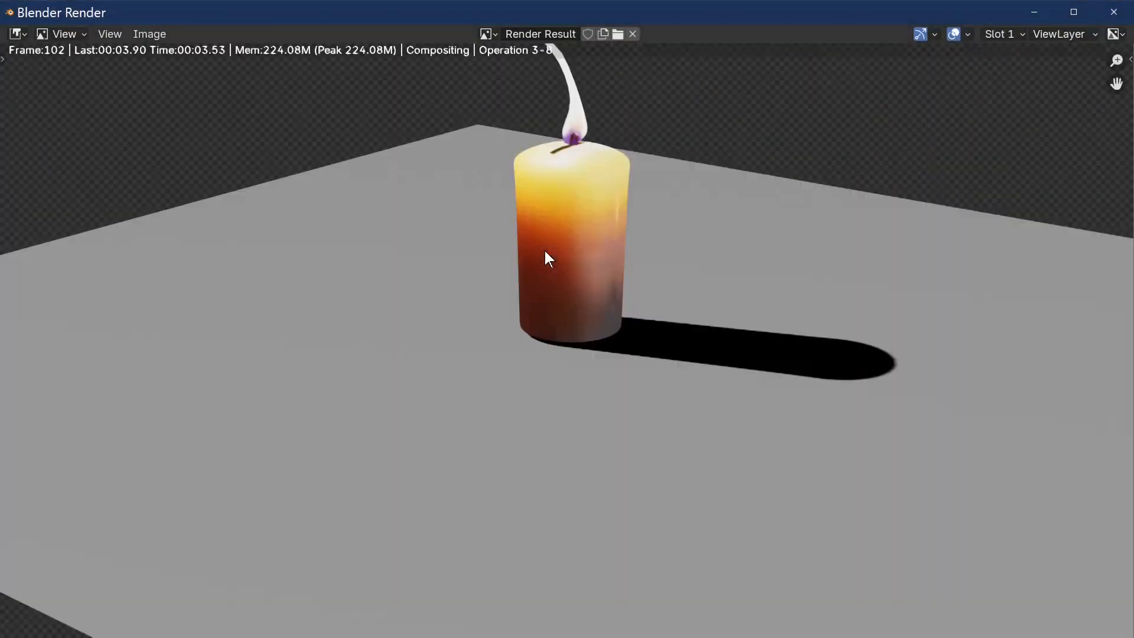
{"action": "scroll", "coordinate": [559, 240], "scroll_direction": "down", "scroll_amount": 2}
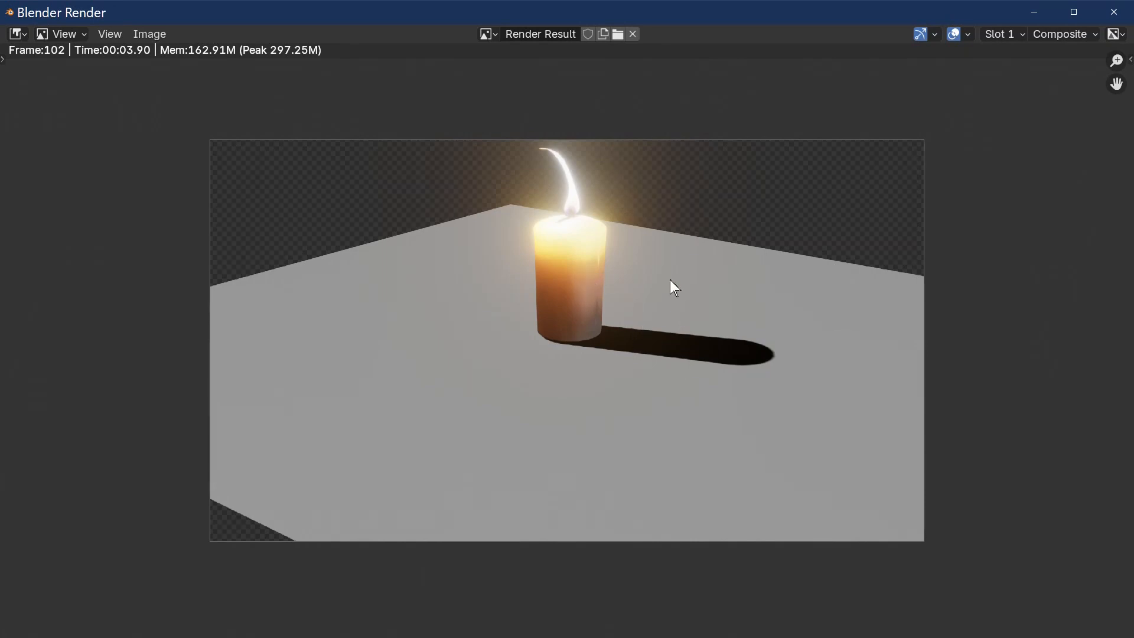
{"action": "key", "text": "Escape"}
- Look through the camera, reframe it lower and closer to the candle with Camera to View, and play the animation to frame 247
{"action": "key", "text": "KP_0"}
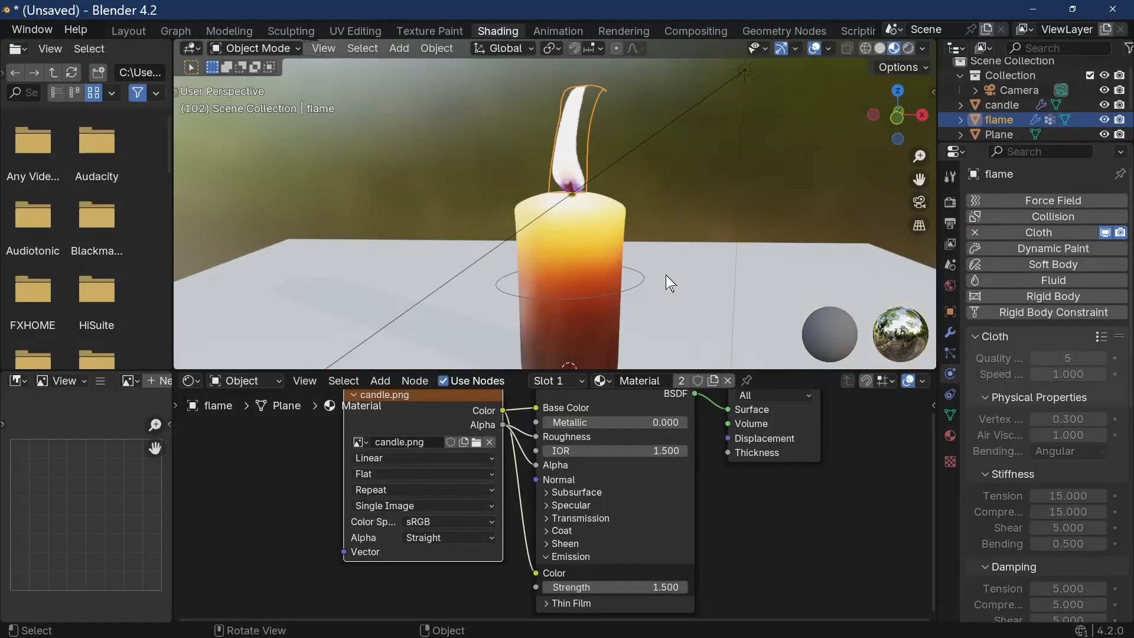
{"action": "key", "text": "n"}
{"action": "key", "text": "space"}
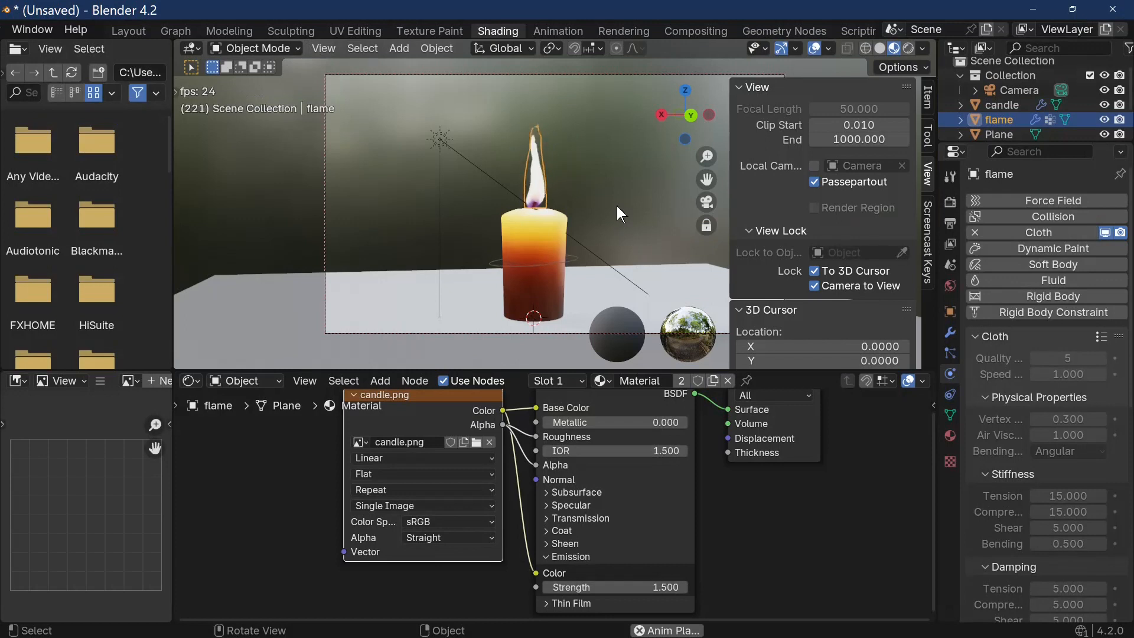
{"action": "key", "text": "space"}
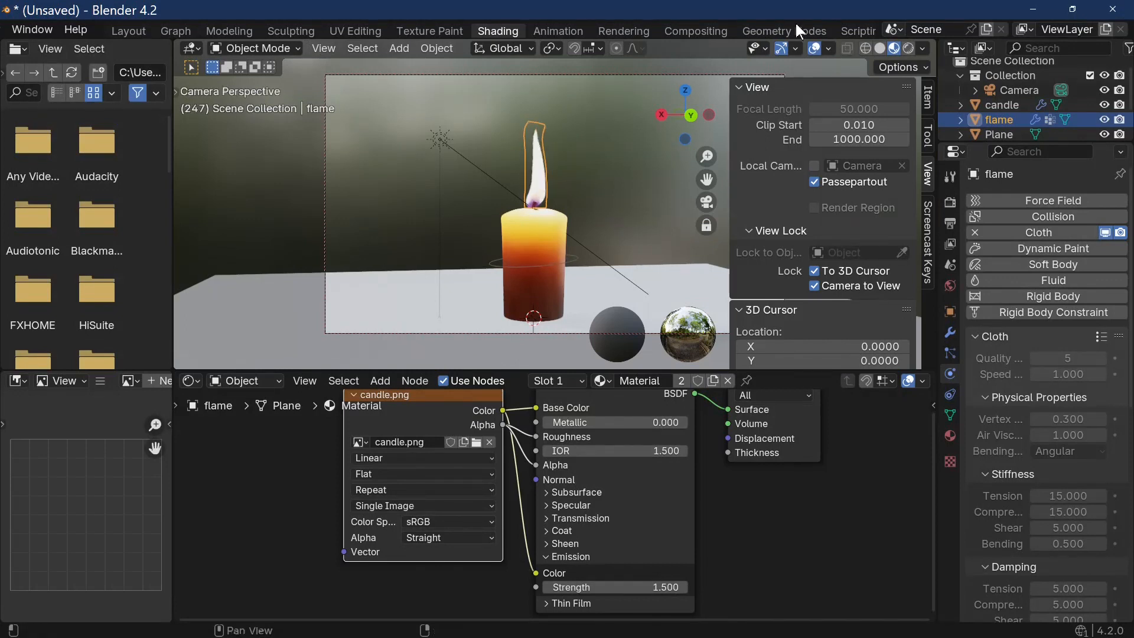
- Render frame 247 from the reframed camera, inspect the glowing candle and close the render
{"action": "key", "text": "F12"}
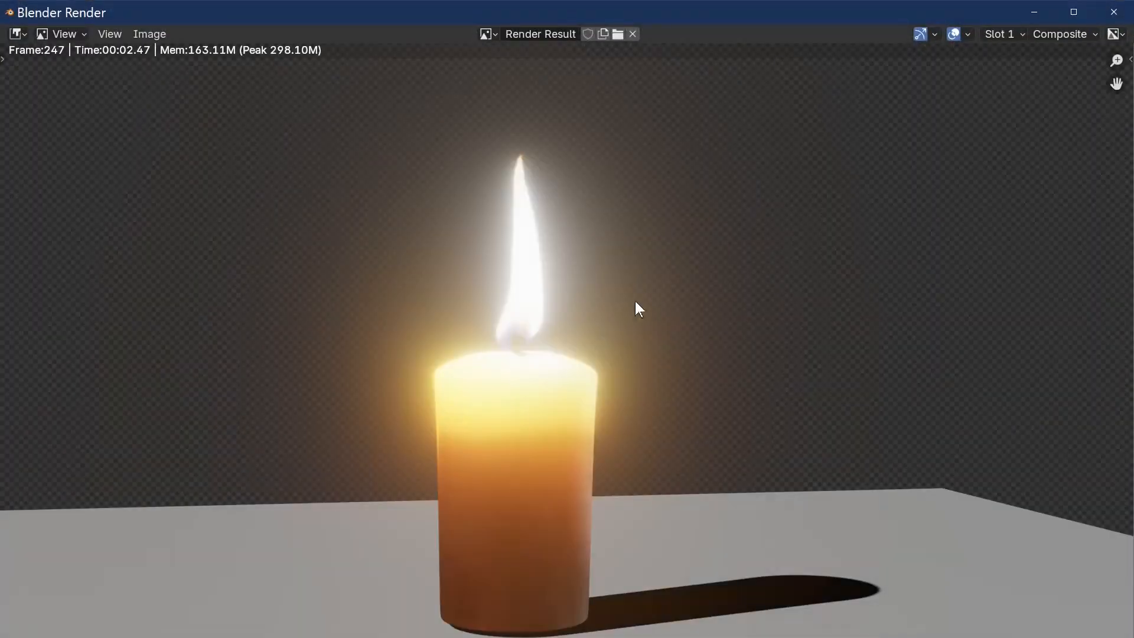
{"action": "scroll", "coordinate": [658, 300], "scroll_direction": "down", "scroll_amount": 2}
{"action": "key", "text": "Escape"}
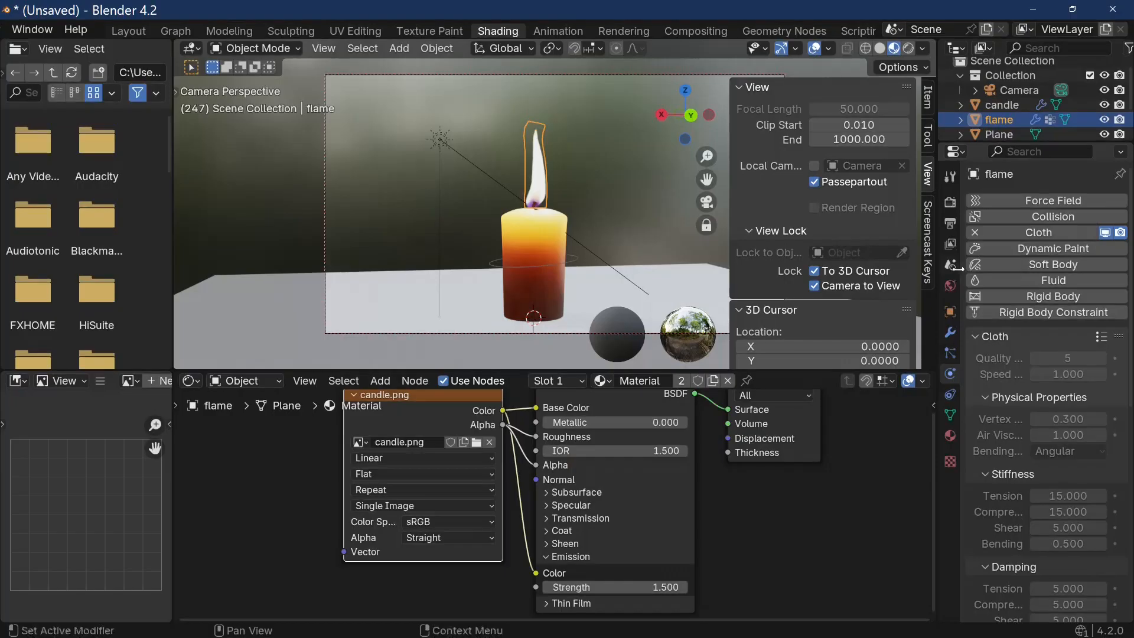
- Enable Raytracing for the EEVEE engine in the render properties
{"action": "left_click", "coordinate": [951, 201]}
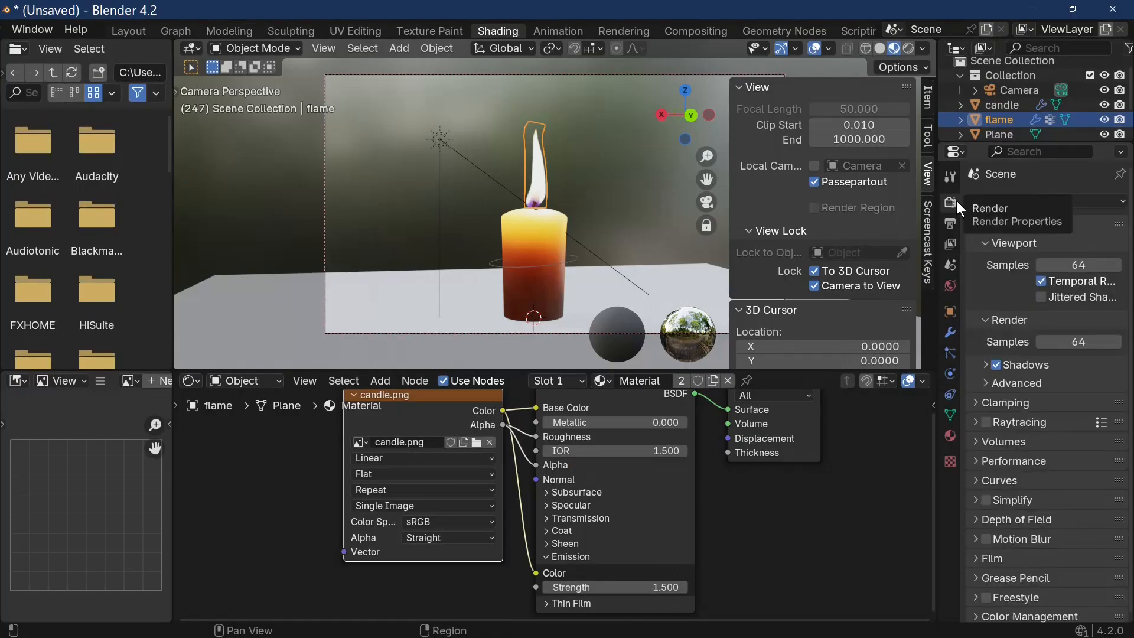
{"action": "left_click", "coordinate": [981, 423]}
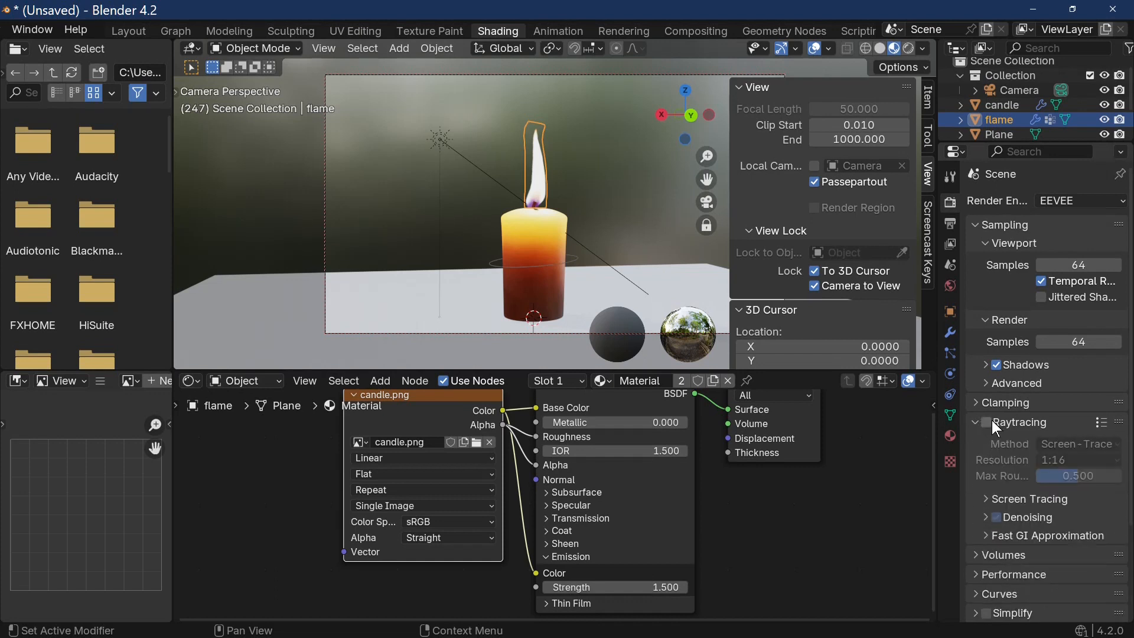
{"action": "left_click", "coordinate": [990, 423]}
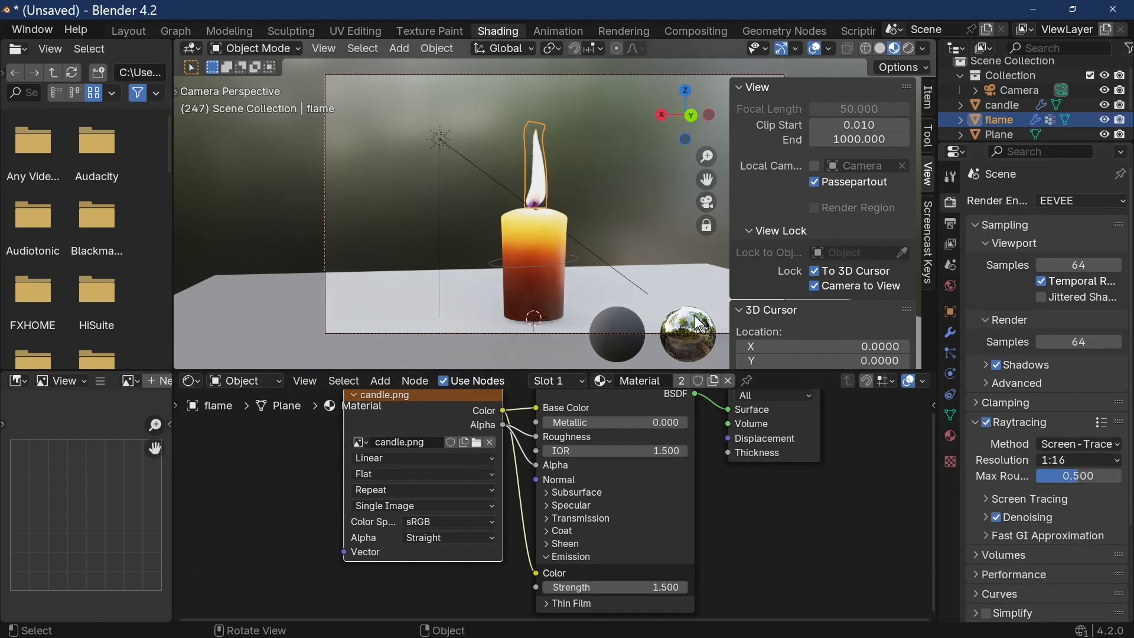
- Render frame 247 with raytracing, examine the glow and the candle's shadow at different zooms, and close the render
{"action": "key", "text": "F12"}
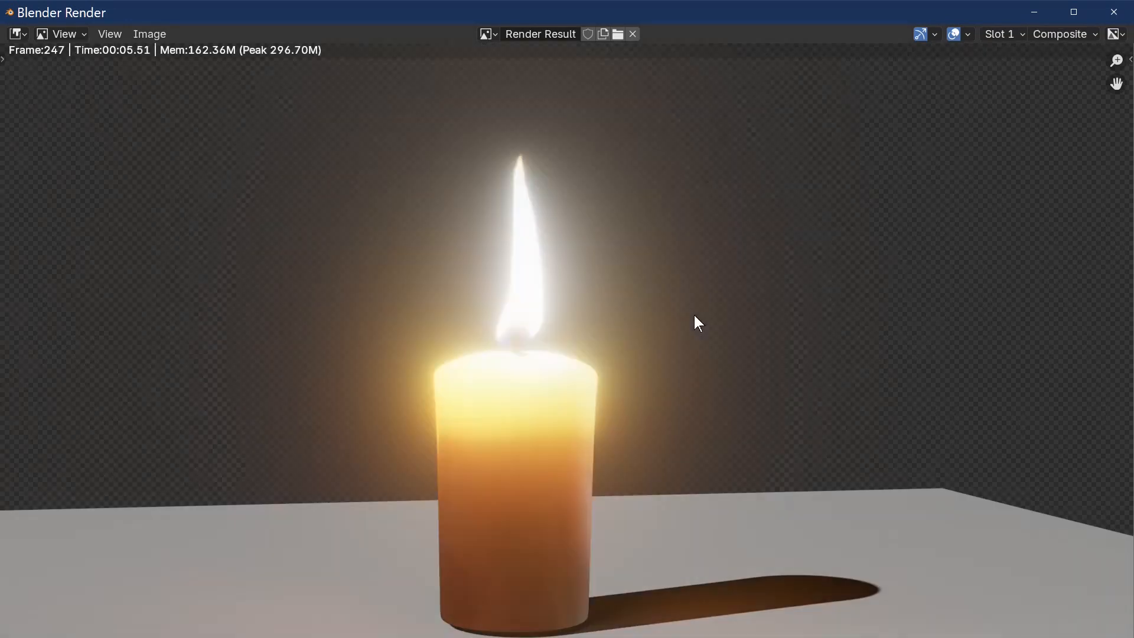
{"action": "scroll", "coordinate": [671, 317], "scroll_direction": "down", "scroll_amount": 2}
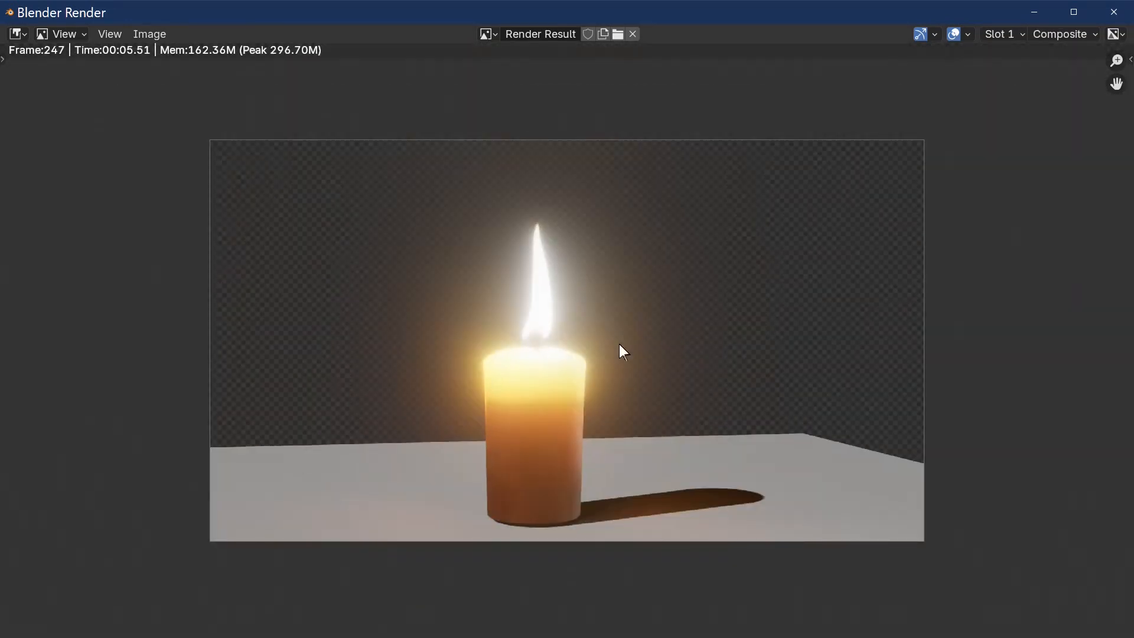
{"action": "scroll", "coordinate": [667, 520], "scroll_direction": "up", "scroll_amount": 2}
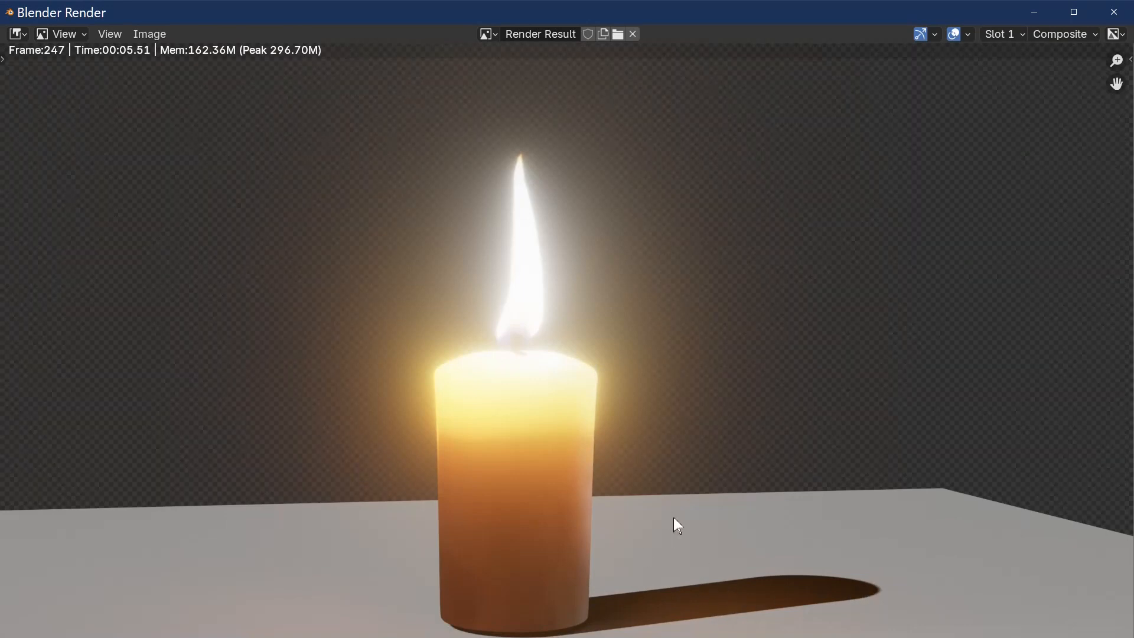
{"action": "key", "text": "Escape"}
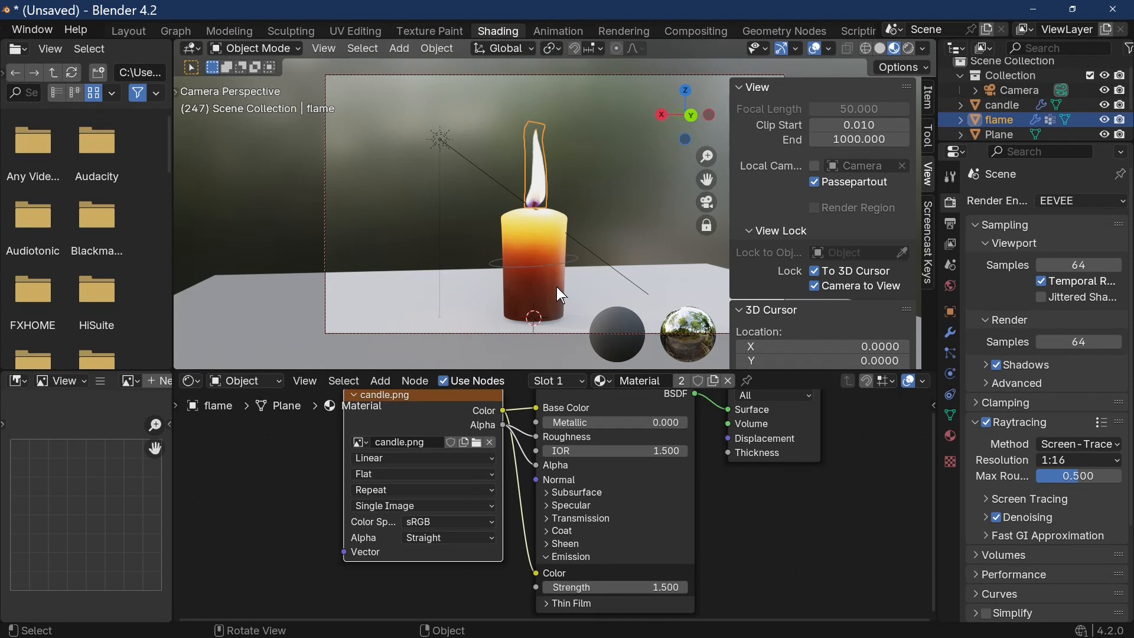
- Reframe the camera slightly higher and closer to the candle in camera view
{"action": "mouse_move", "coordinate": [557, 286]}
{"action": "middle_mouse_down"}
{"action": "mouse_move", "coordinate": [512, 293]}
{"action": "mouse_move", "coordinate": [556, 292]}
{"action": "middle_mouse_up"}
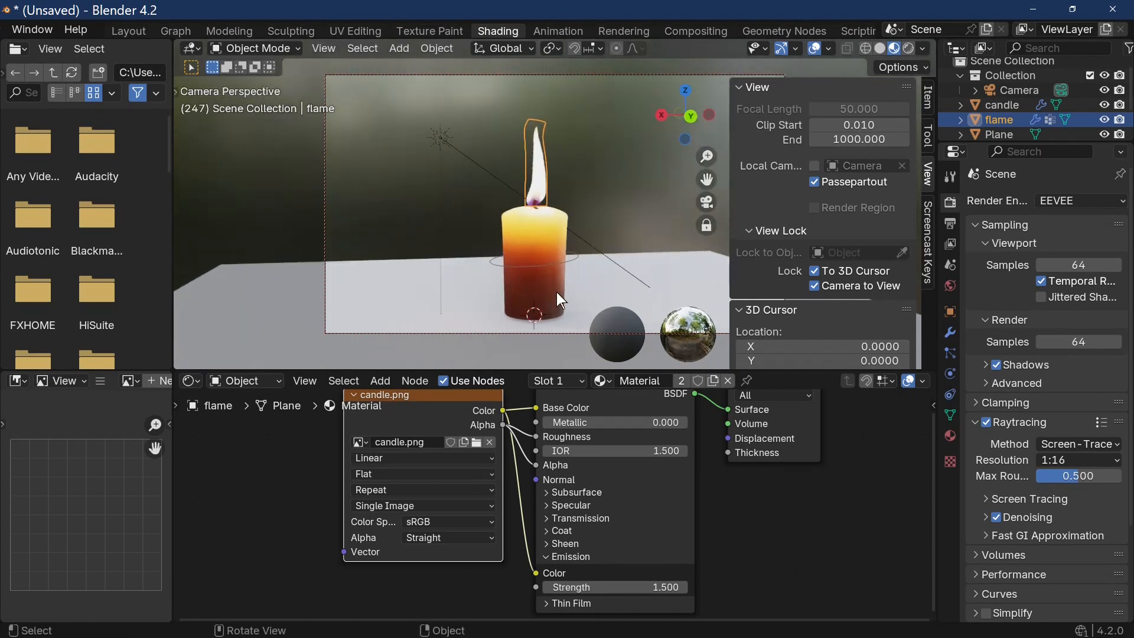
{"action": "scroll", "coordinate": [557, 293], "scroll_direction": "up", "scroll_amount": 1}
{"action": "middle_click_drag", "start_coordinate": [557, 292], "coordinate": [558, 271]}
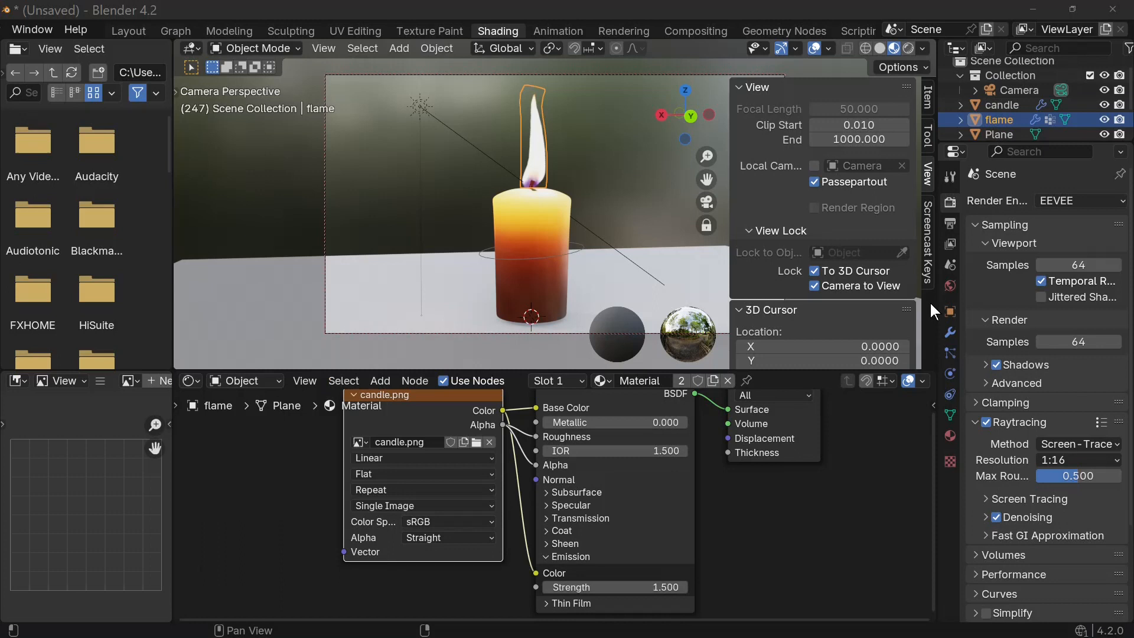
- Check the render and output settings and set the output file format to FFmpeg Video
{"action": "left_click", "coordinate": [951, 224]}
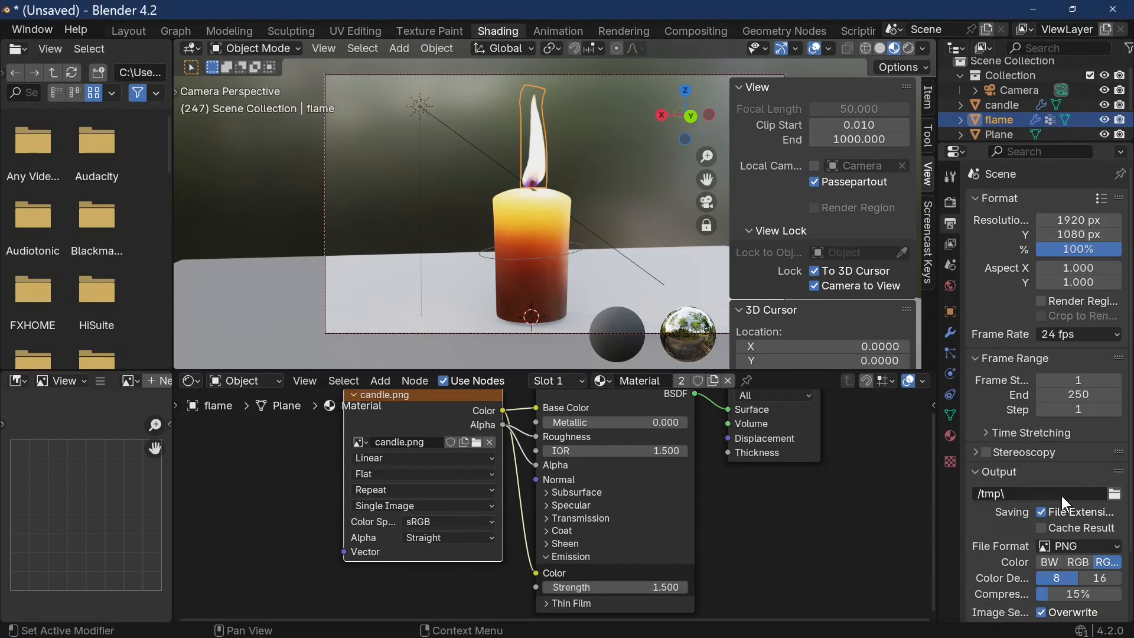
{"action": "scroll", "coordinate": [1092, 500], "scroll_direction": "down", "scroll_amount": 2}
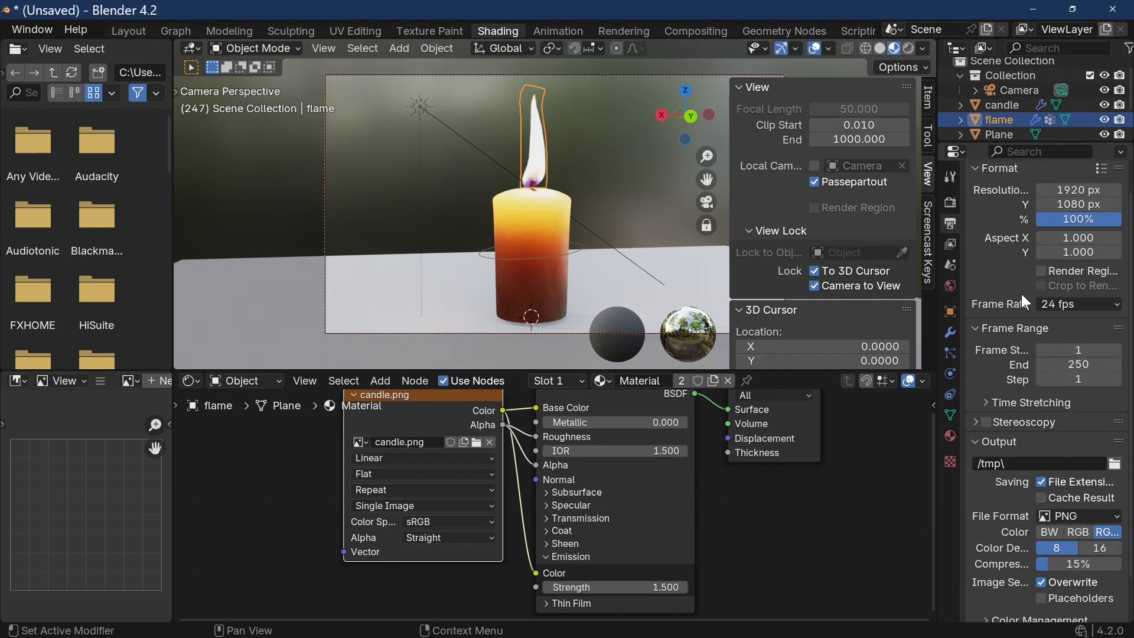
{"action": "left_click", "coordinate": [949, 201]}
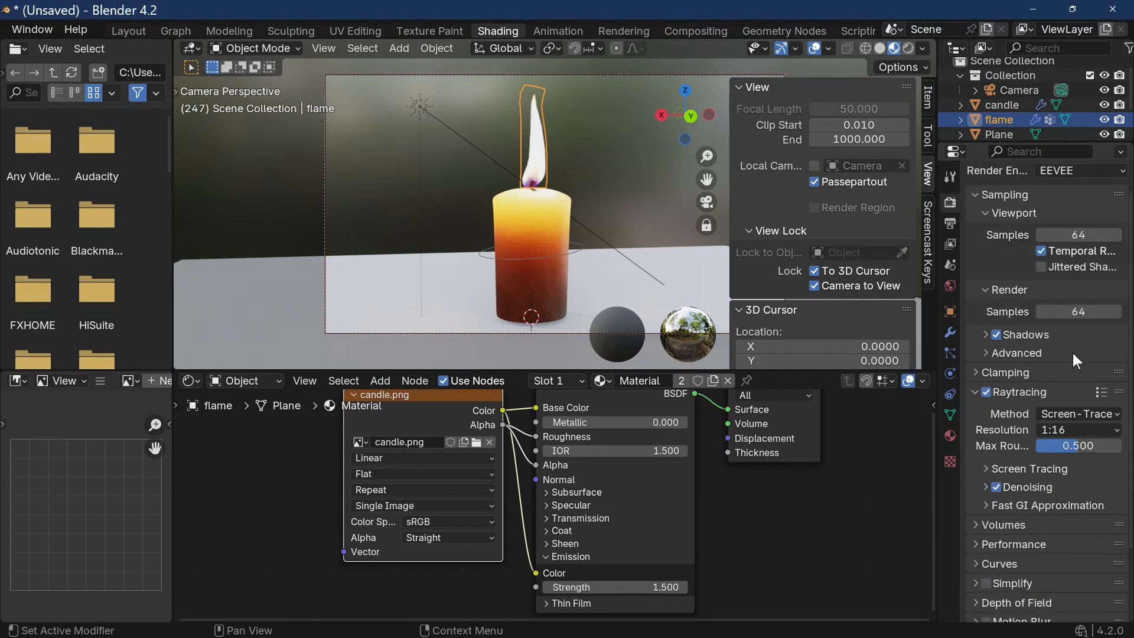
{"action": "left_click", "coordinate": [951, 228]}
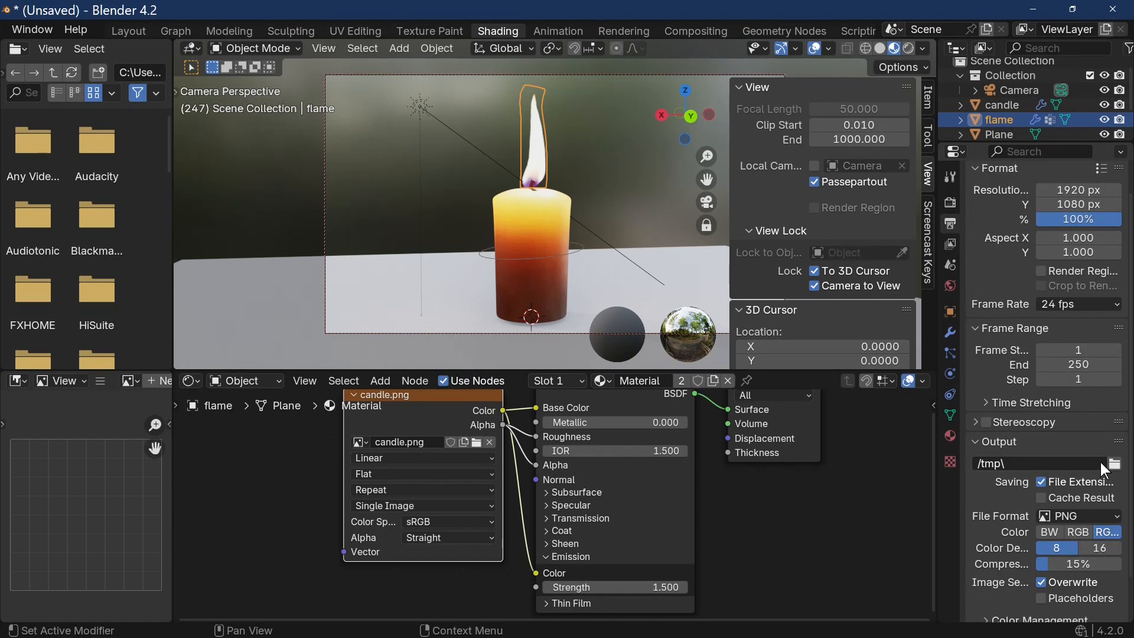
{"action": "left_click", "coordinate": [1115, 517]}
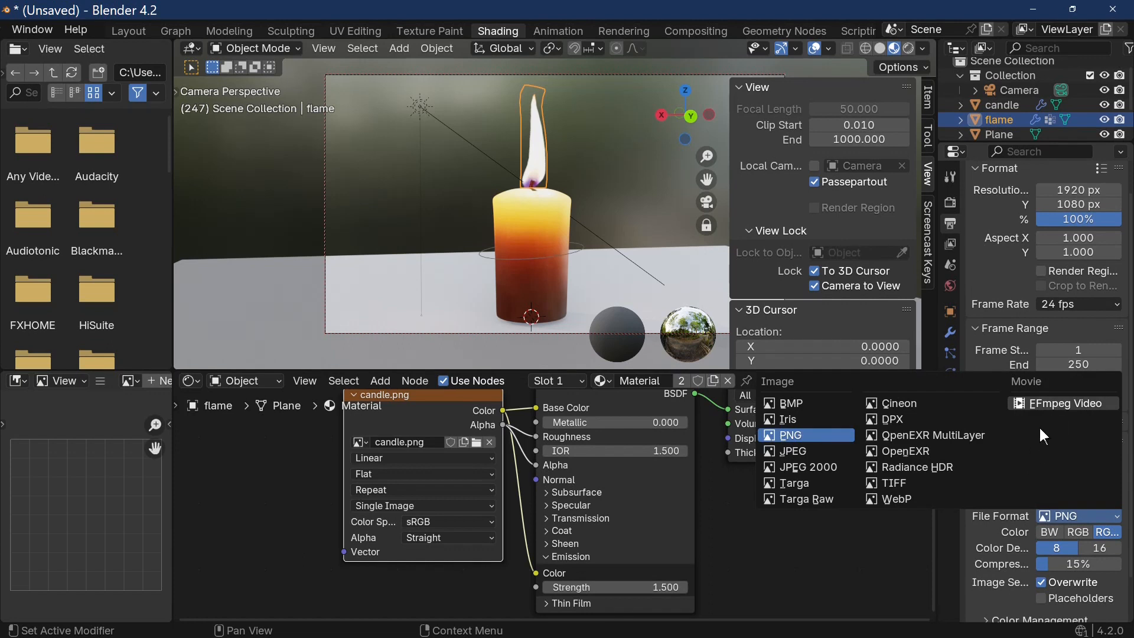
{"action": "left_click", "coordinate": [1074, 406]}
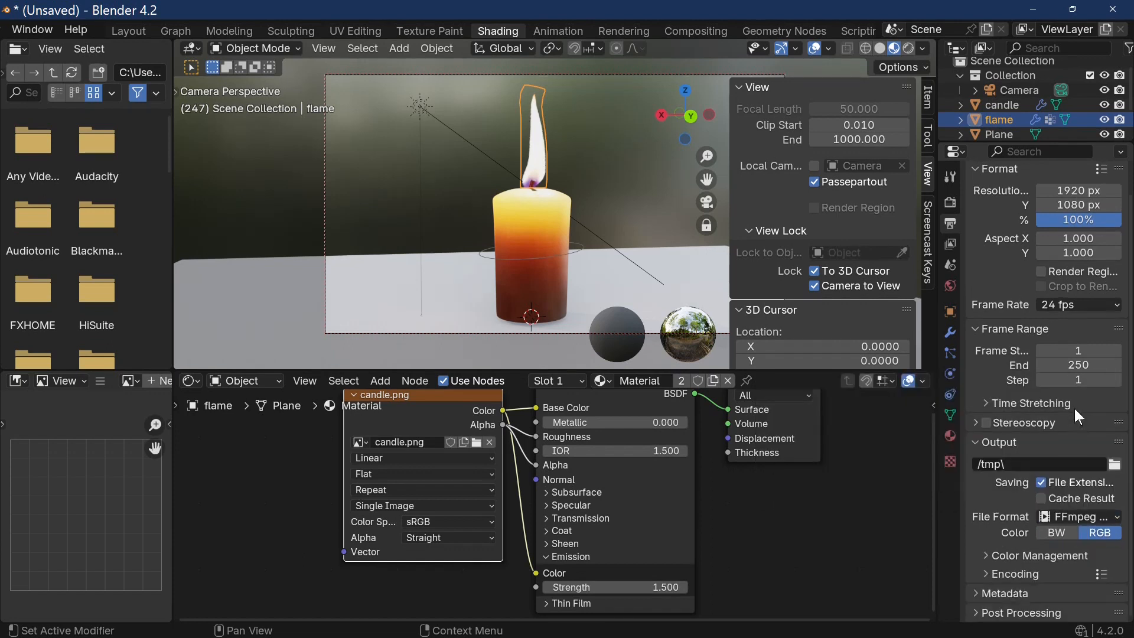
- Set the animation's output path to the folder G:\1 blender work\0 candle in the wind with the file name CANDLE ANI_
{"action": "left_click", "coordinate": [1115, 464]}
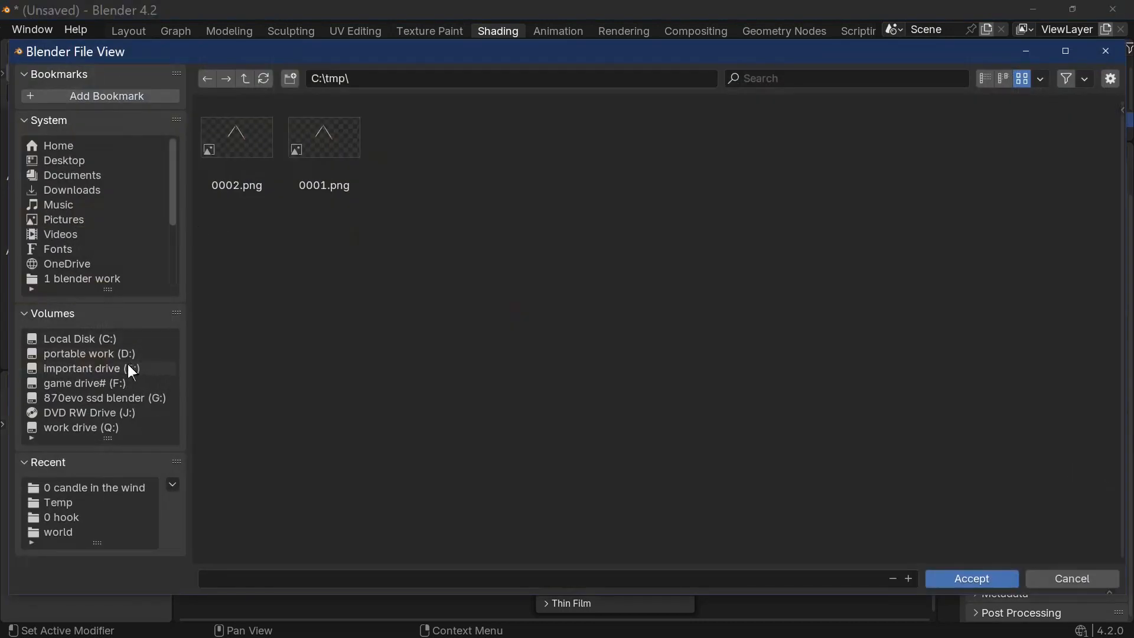
{"action": "left_click", "coordinate": [126, 398]}
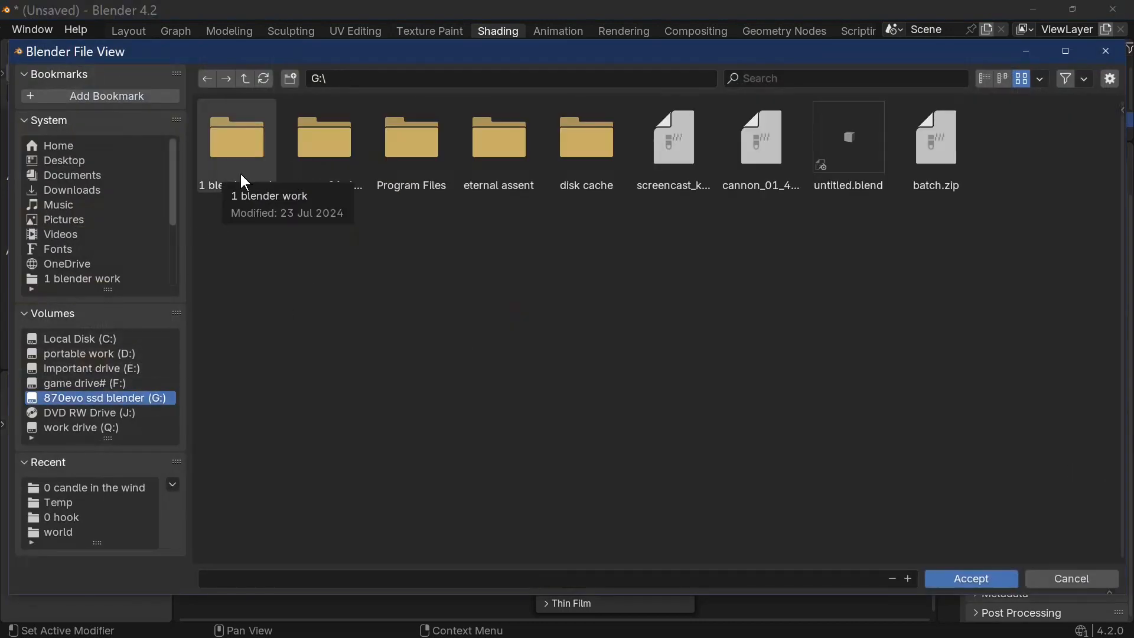
{"action": "left_click", "coordinate": [240, 173]}
{"action": "double_click", "coordinate": [204, 176]}
{"action": "left_click", "coordinate": [374, 573]}
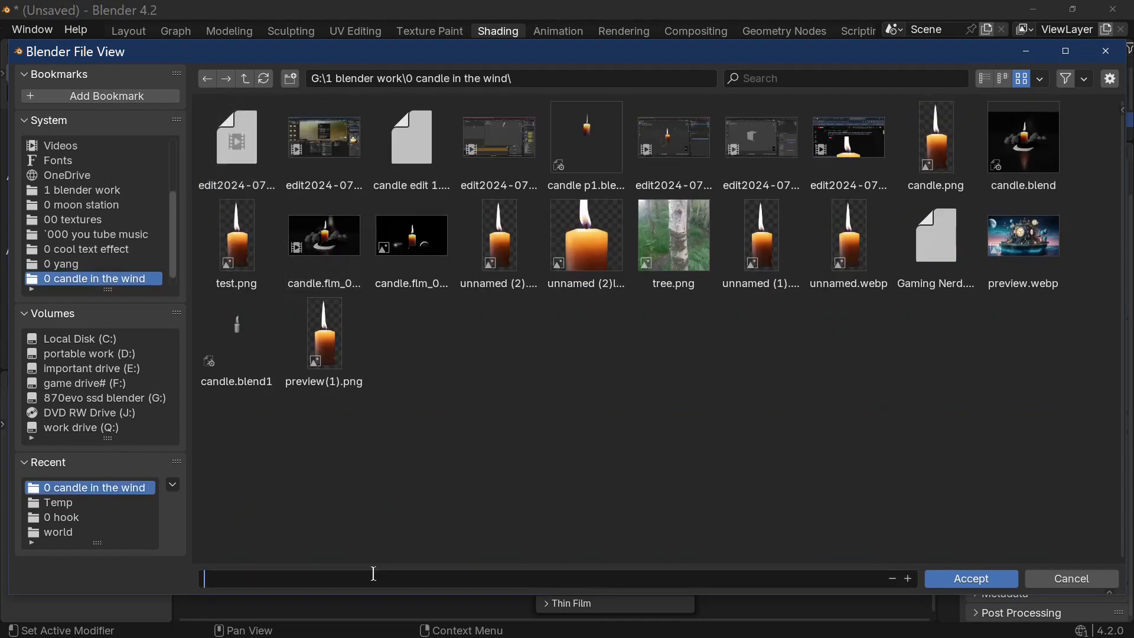
{"action": "type", "text": "CANDLE ANI."}
{"action": "left_click", "coordinate": [982, 577]}
{"action": "left_click", "coordinate": [982, 576]}
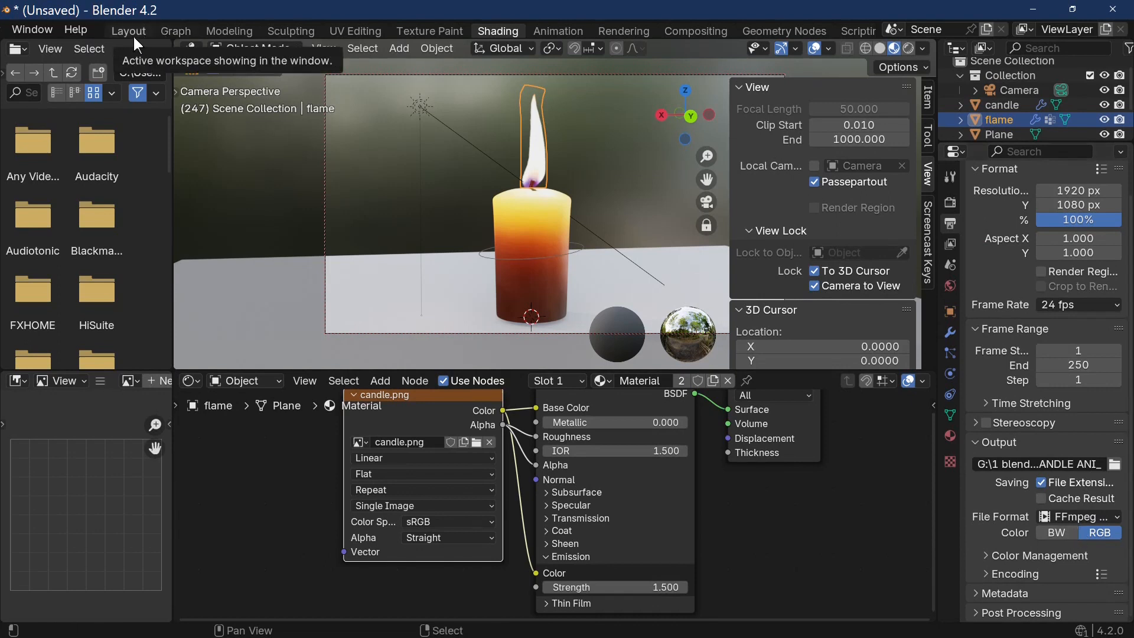
{"action": "scroll", "coordinate": [133, 34], "scroll_direction": "up", "scroll_amount": 3}
{"action": "scroll", "coordinate": [137, 33], "scroll_direction": "up", "scroll_amount": 3}
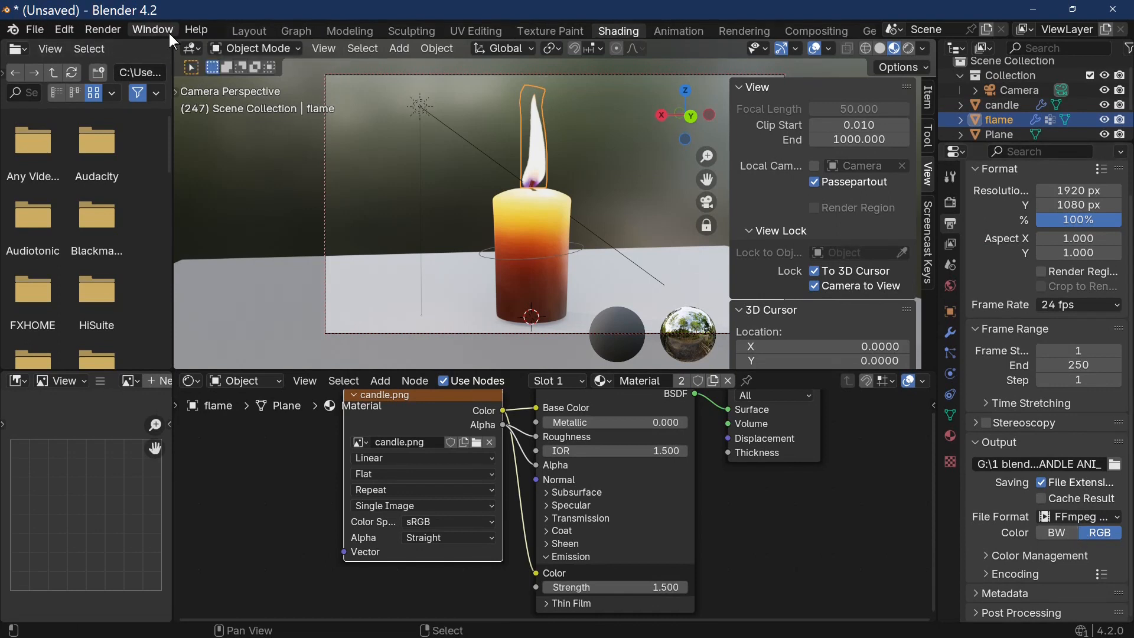
{"action": "left_click", "coordinate": [112, 27]}
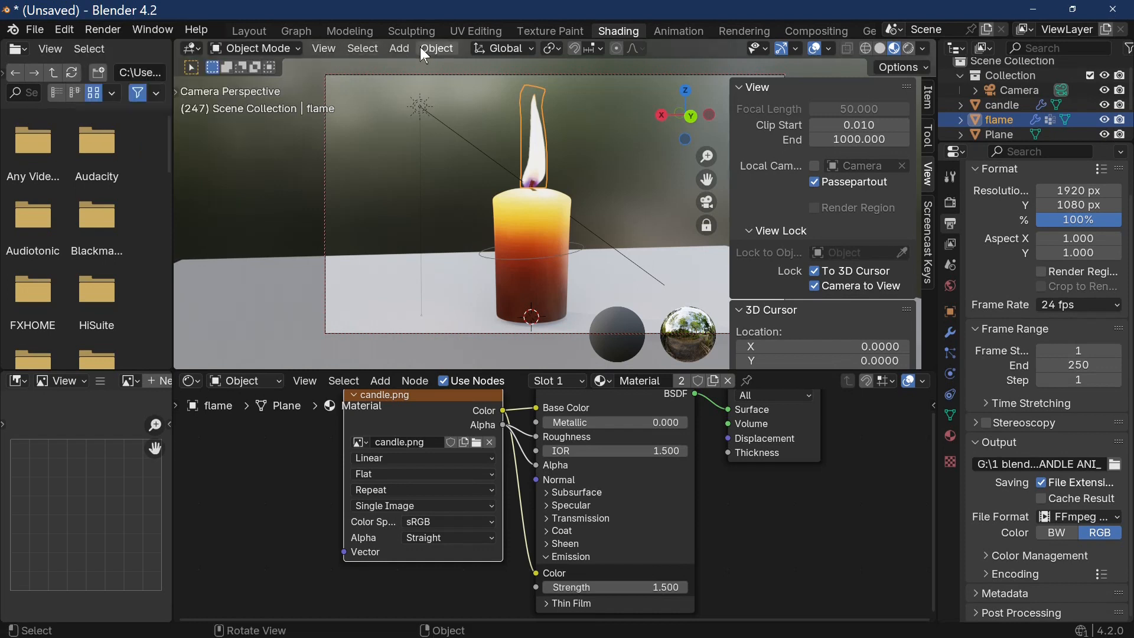
- Add a torus mesh around the candle's base and raise it slightly along the global Z axis as a holder
{"action": "left_click", "coordinate": [401, 47]}
{"action": "mouse_move", "coordinate": [419, 70]}
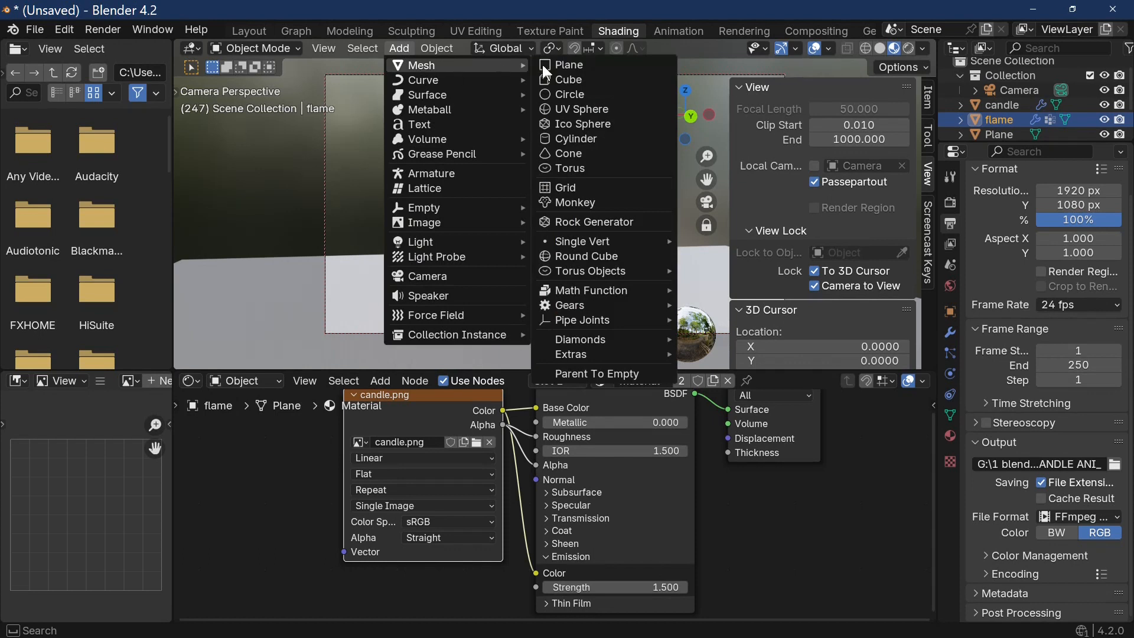
{"action": "left_click", "coordinate": [591, 167]}
{"action": "key", "text": "g"}
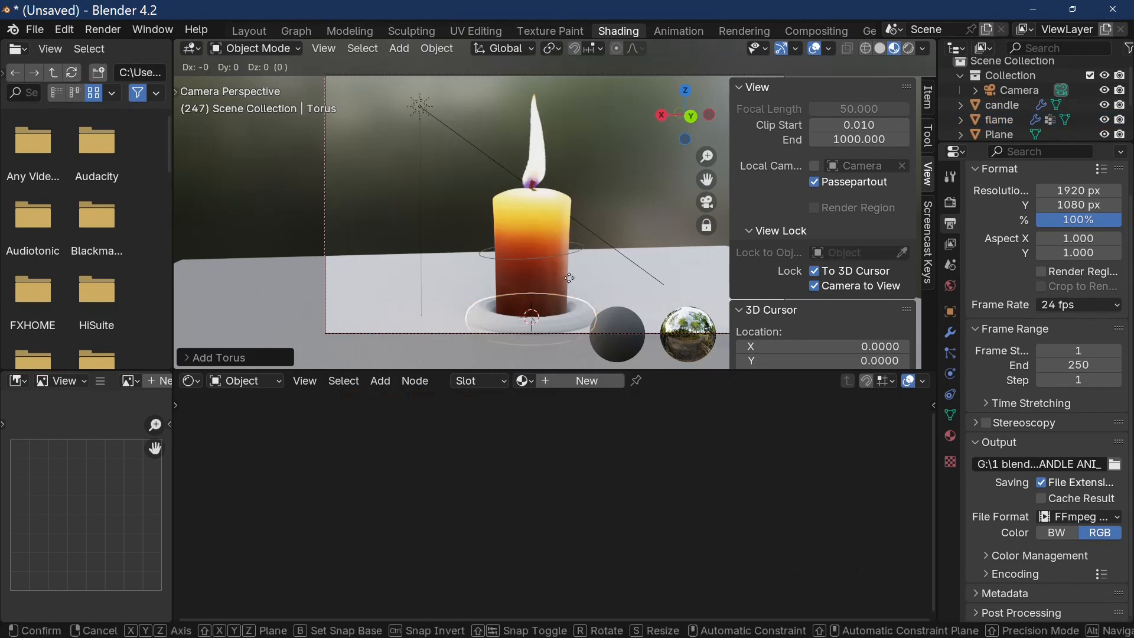
{"action": "key", "text": "z"}
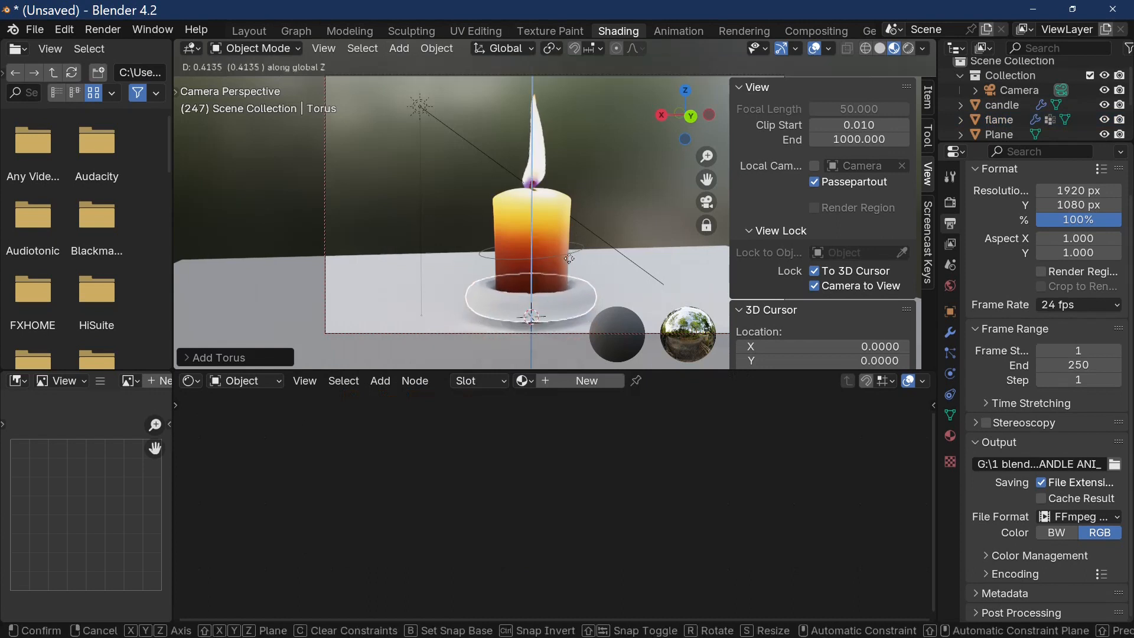
{"action": "left_click", "coordinate": [570, 259]}
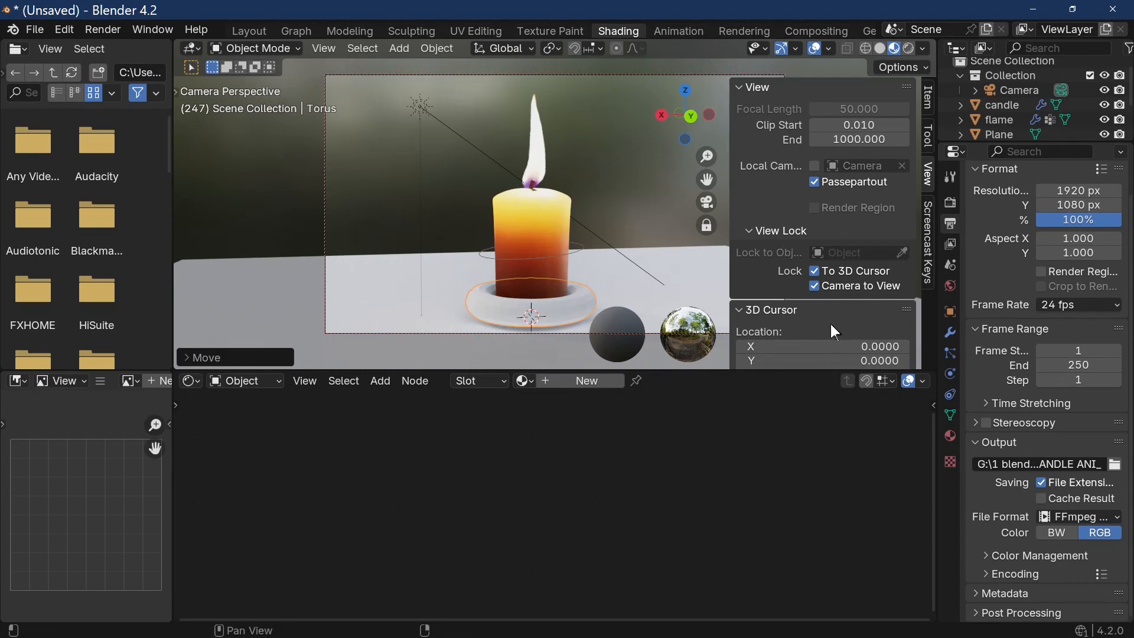
- Create a new material for the torus and darken its base color to black
{"action": "left_click", "coordinate": [951, 436]}
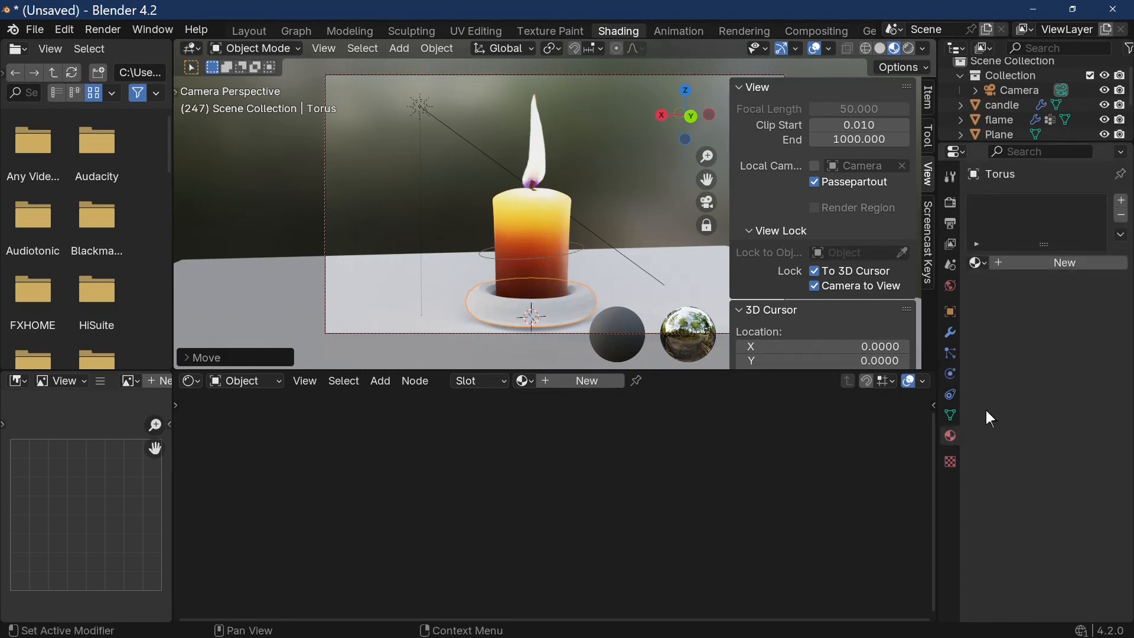
{"action": "left_click", "coordinate": [1040, 262]}
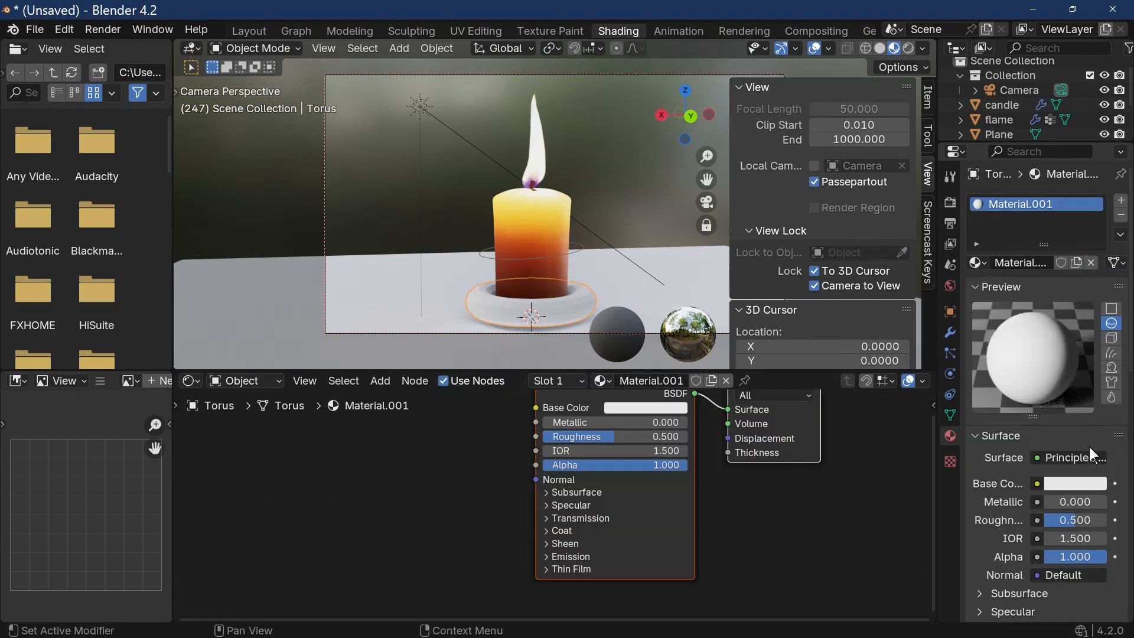
{"action": "left_click", "coordinate": [1075, 485]}
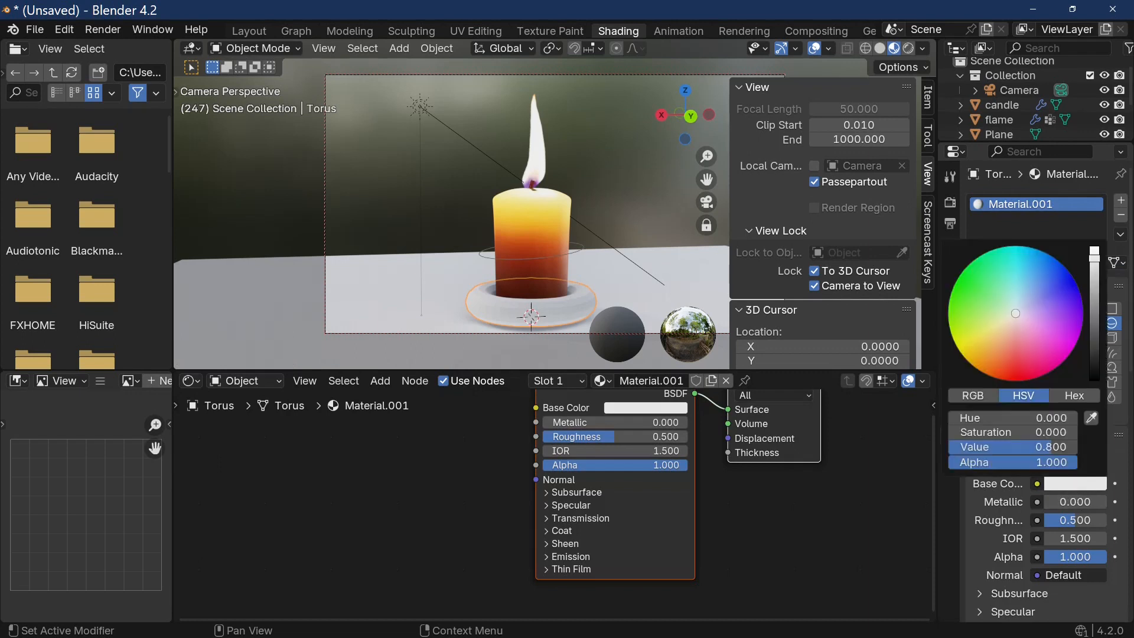
{"action": "left_click_drag", "start_coordinate": [1095, 253], "coordinate": [1082, 321]}
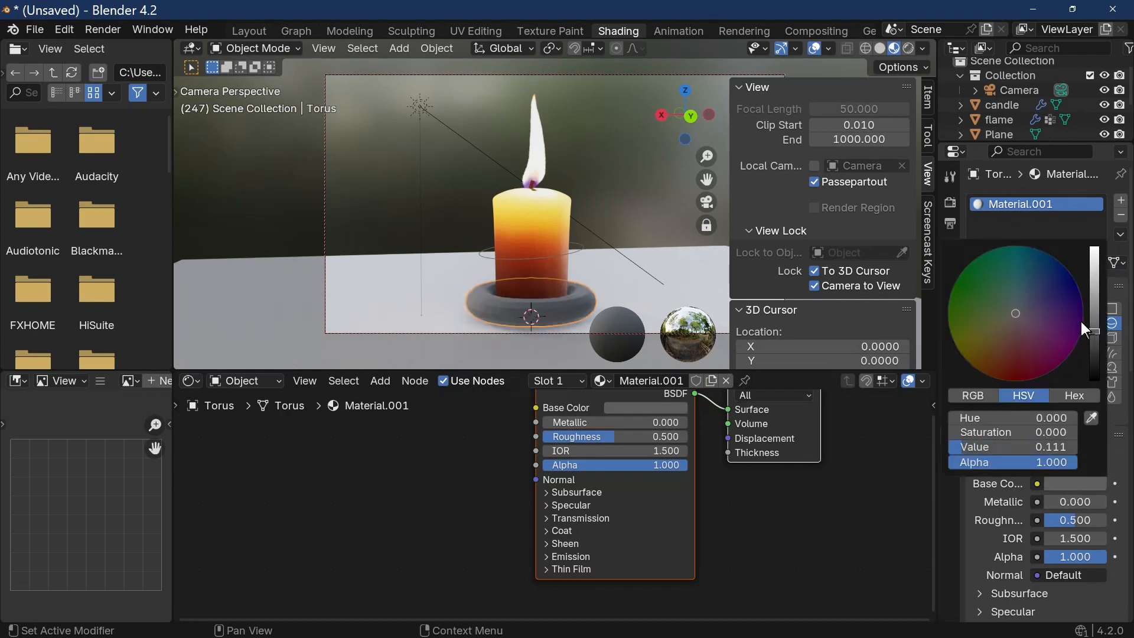
{"action": "left_click", "coordinate": [1093, 355]}
- Set the torus material's Metallic to 1.000 and Roughness to 0.01, and check it with a render of frame 247
{"action": "left_click_drag", "start_coordinate": [1050, 504], "coordinate": [1102, 506]}
{"action": "left_click", "coordinate": [1078, 507]}
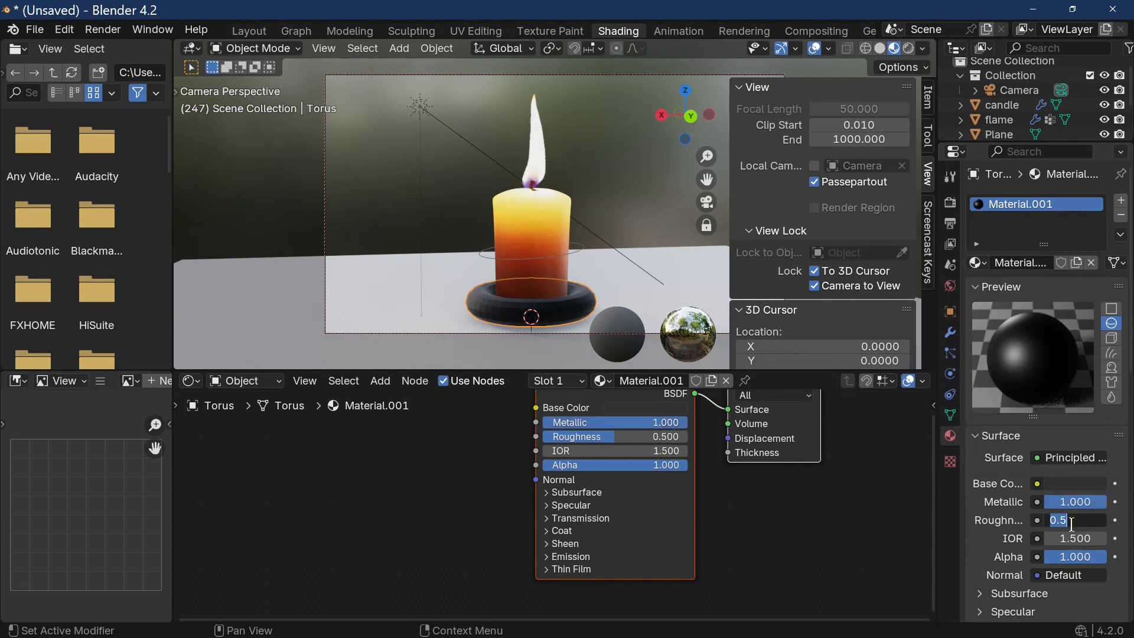
{"action": "type", "text": "0.01"}
{"action": "key", "text": "Return"}
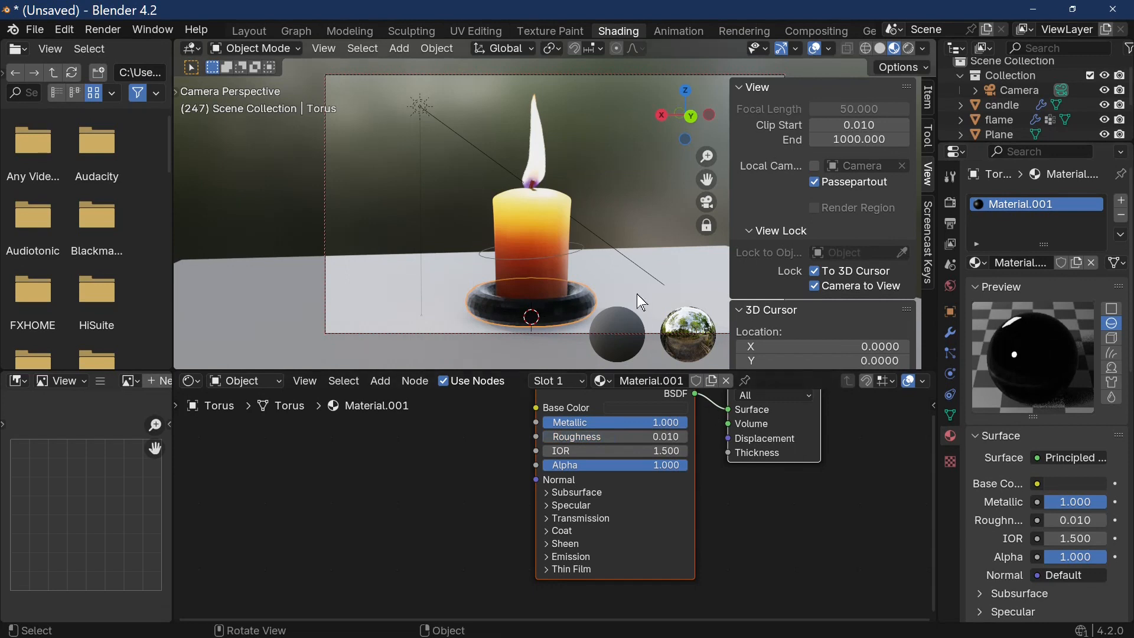
{"action": "key", "text": "F12"}
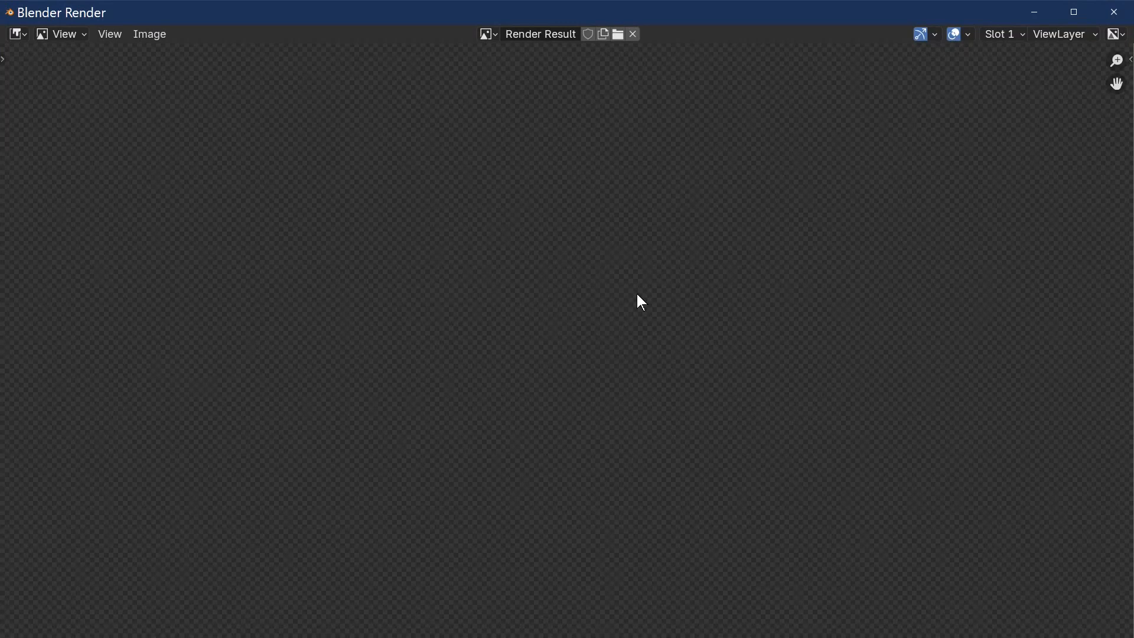
{"action": "key", "text": "Escape"}
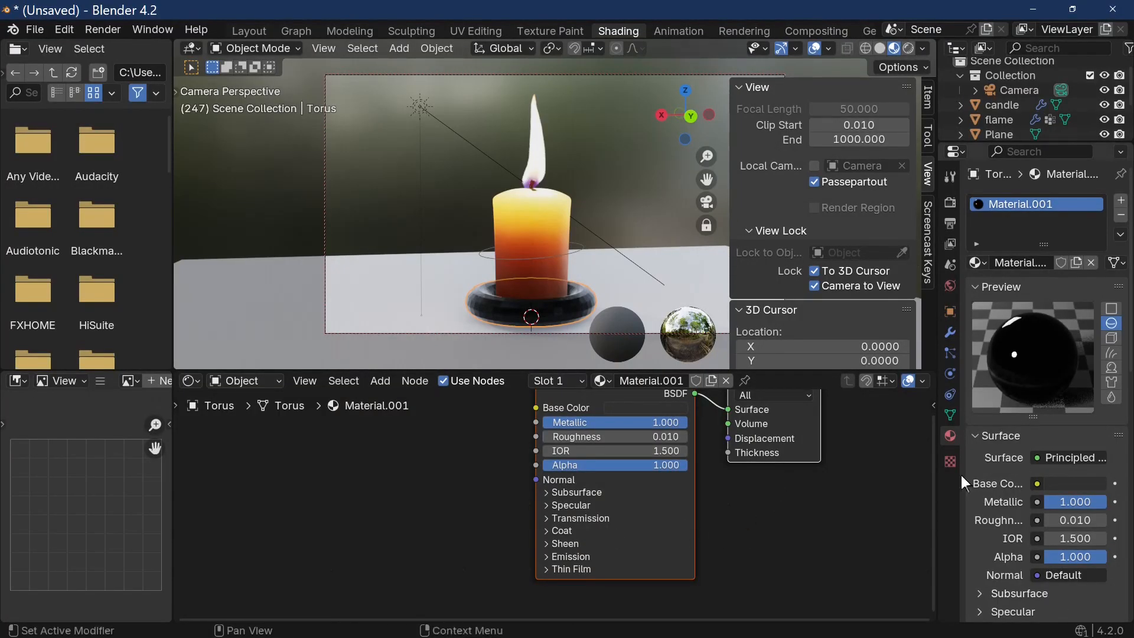
- Set the emission strength of the candle's material to 5 and render frame 247
{"action": "left_click", "coordinate": [536, 163]}
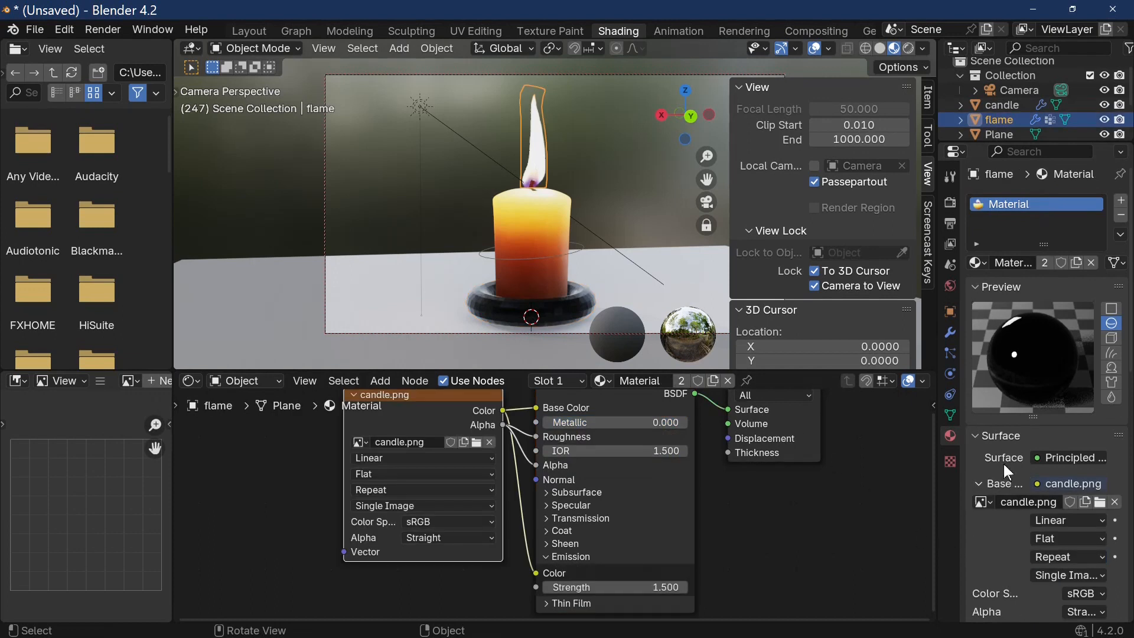
{"action": "key", "text": "ctrl+z"}
{"action": "left_click", "coordinate": [656, 587]}
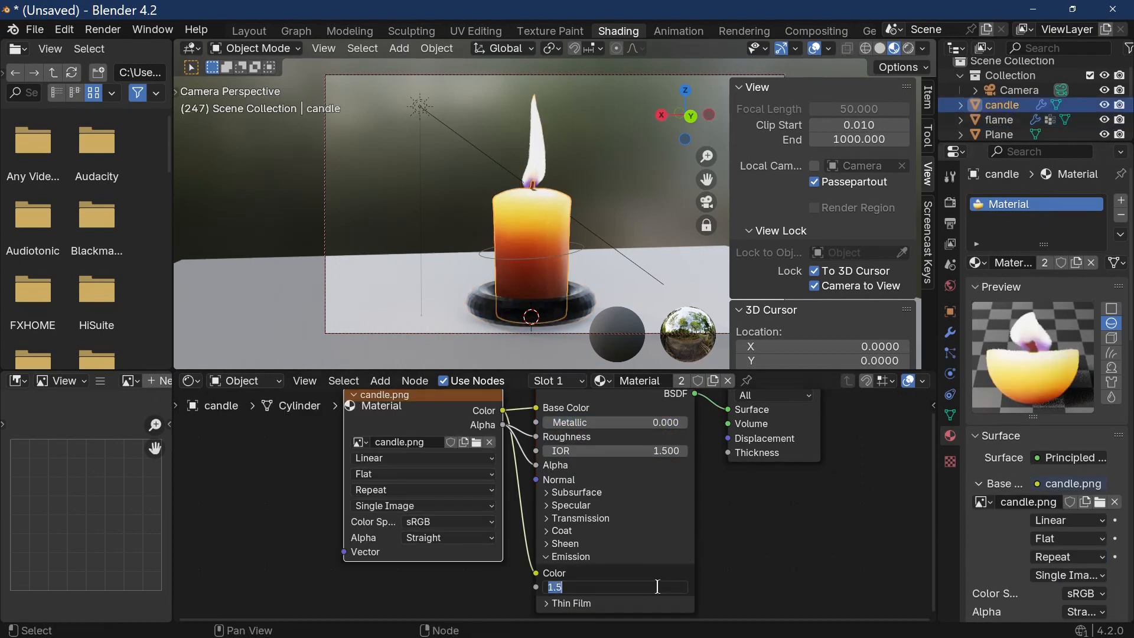
{"action": "type", "text": "5"}
{"action": "key", "text": "Return"}
{"action": "key", "text": "F12"}
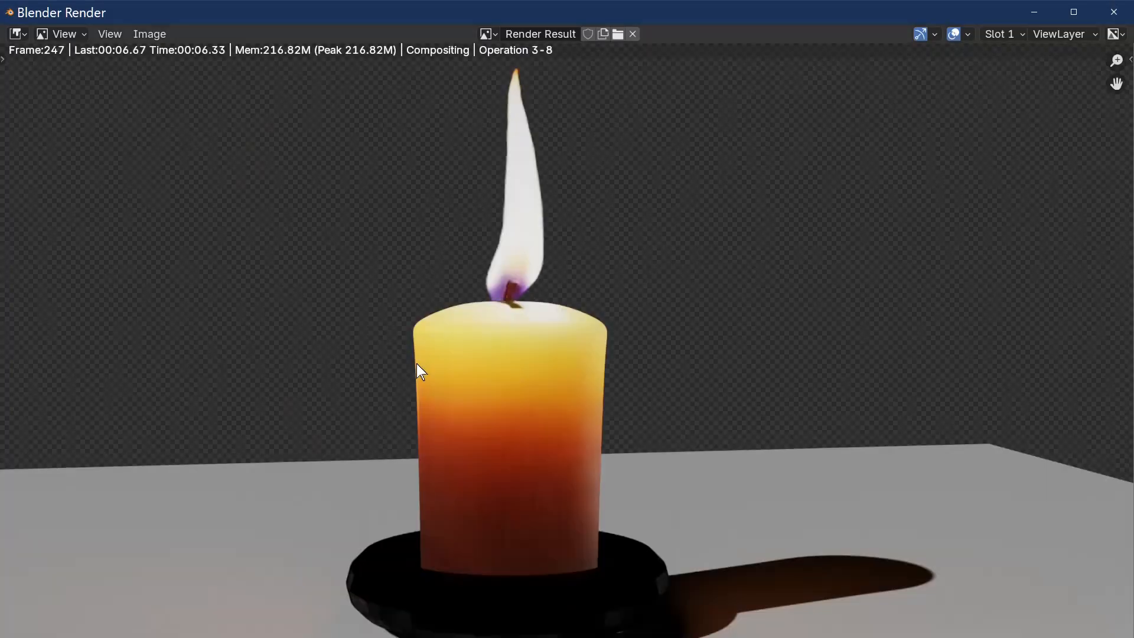